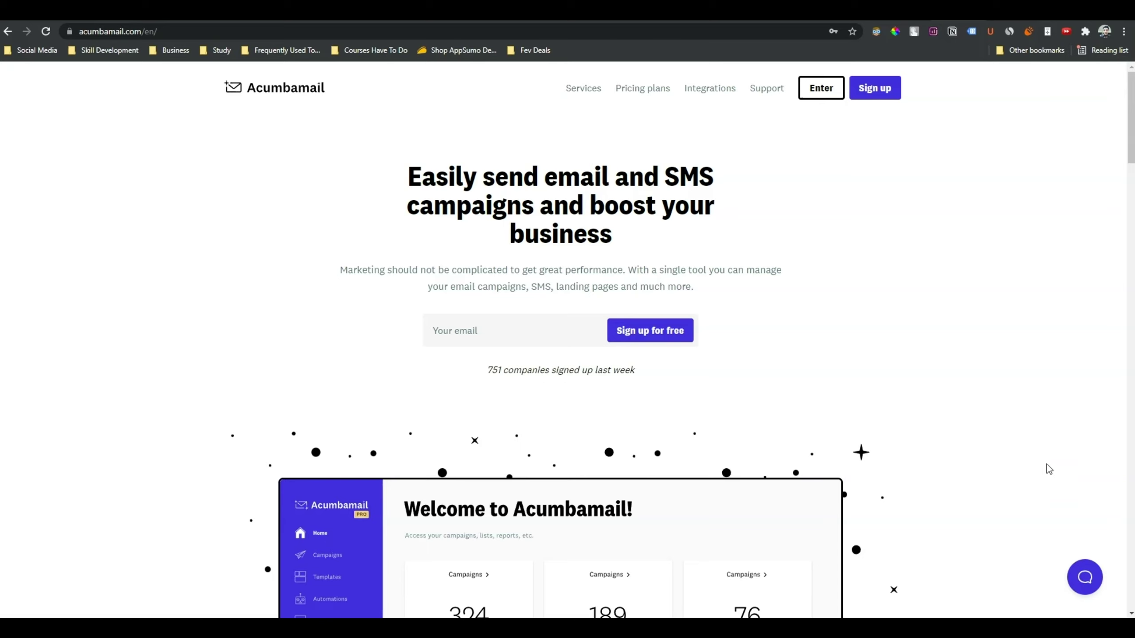
Read the headline and the description of the email and SMS marketing service on the Acumbamail homepage
drag(714, 292, 344, 263)
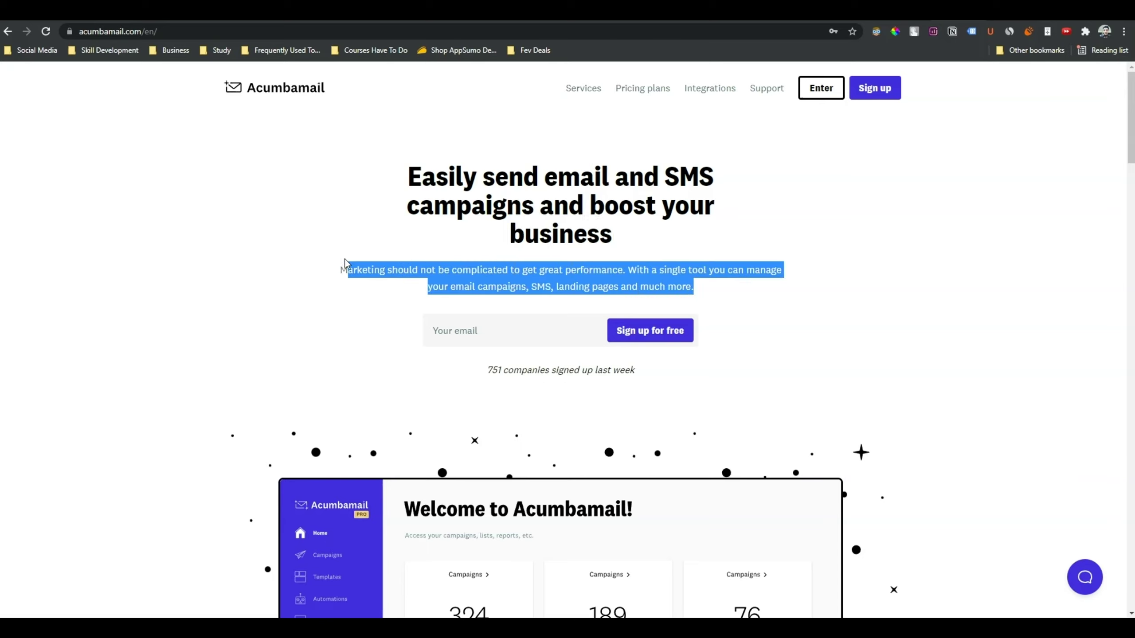
click(992, 347)
drag(696, 286, 382, 195)
click(988, 238)
Choose English as the website language in the homepage footer
scroll(990, 421, down, 20)
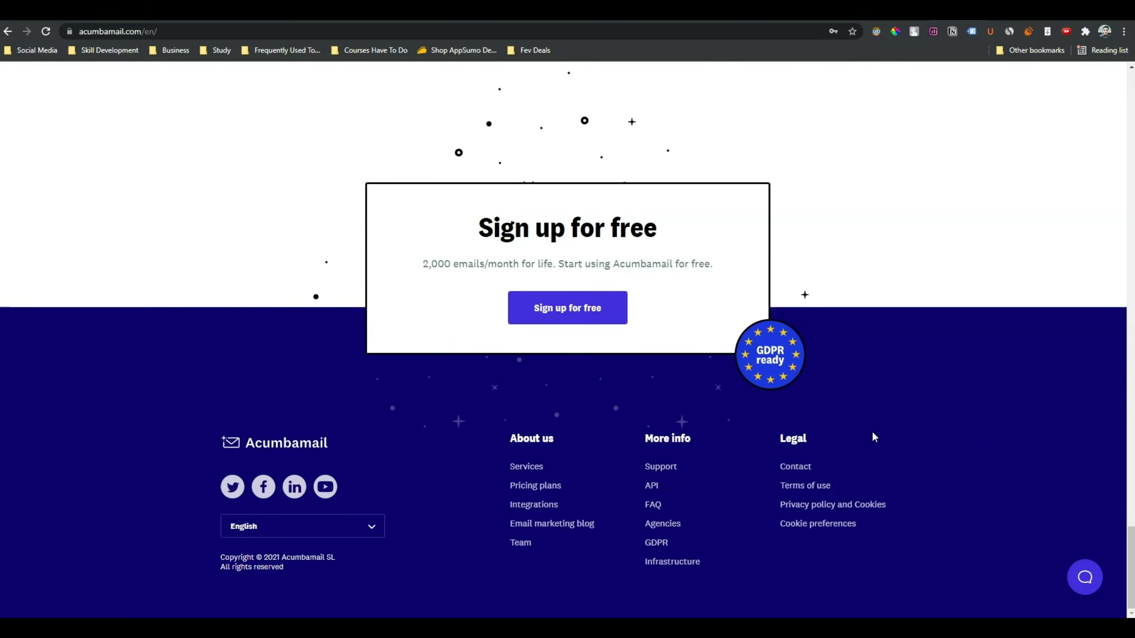
click(280, 533)
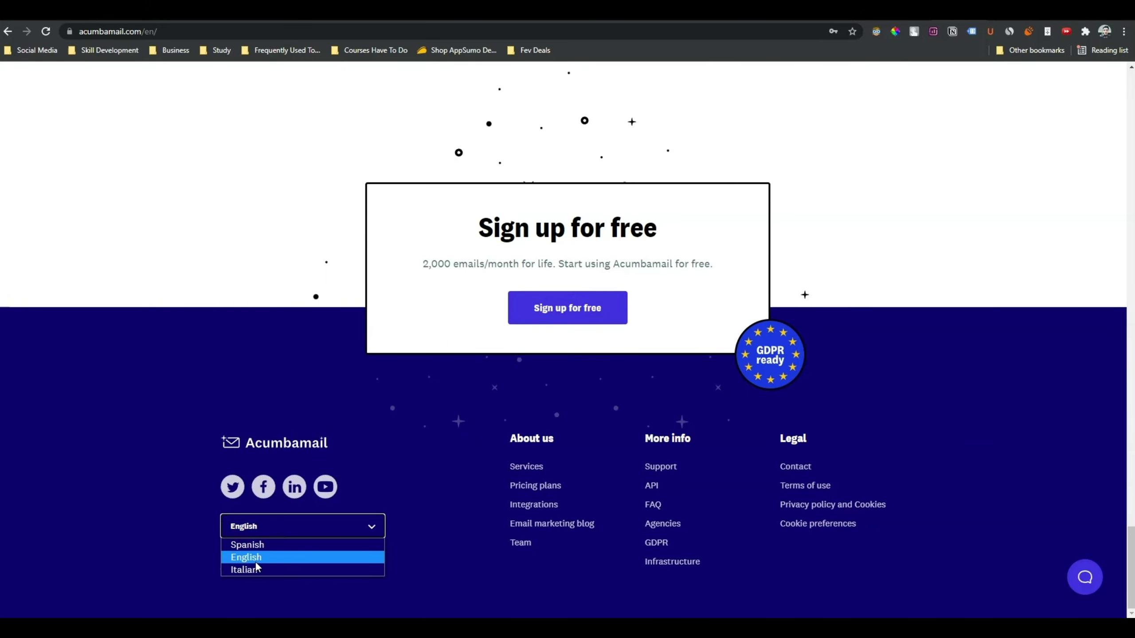
click(264, 560)
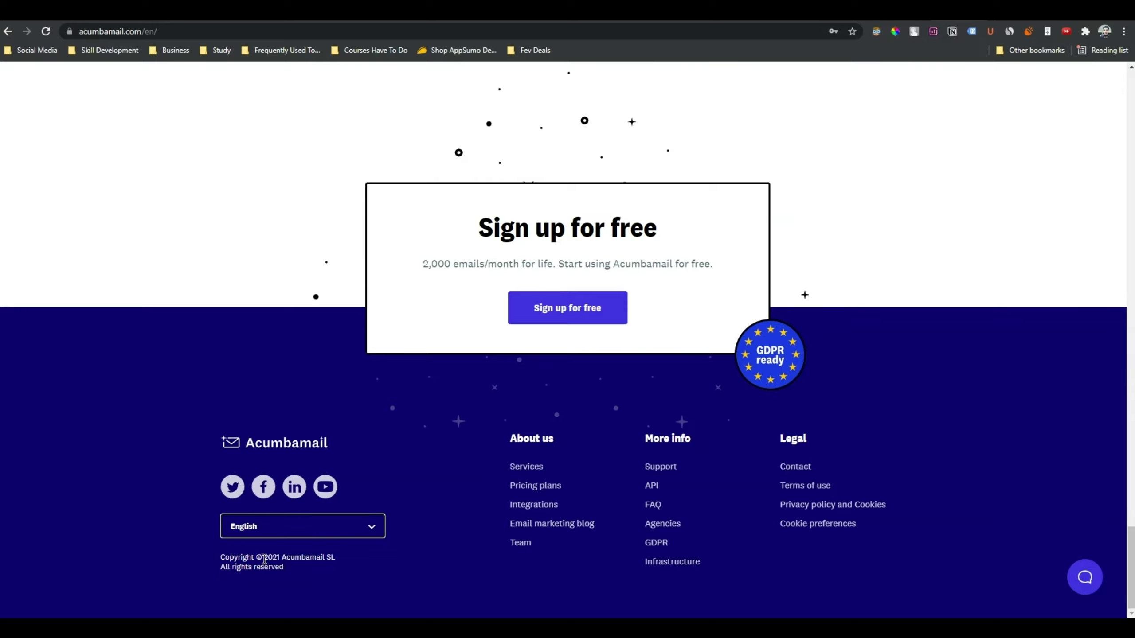
Open the pricing plans and examine the Free, Basic, Pro and Enterprise mailing plans, including the free plan's monthly email allowance
scroll(1062, 362, up, 20)
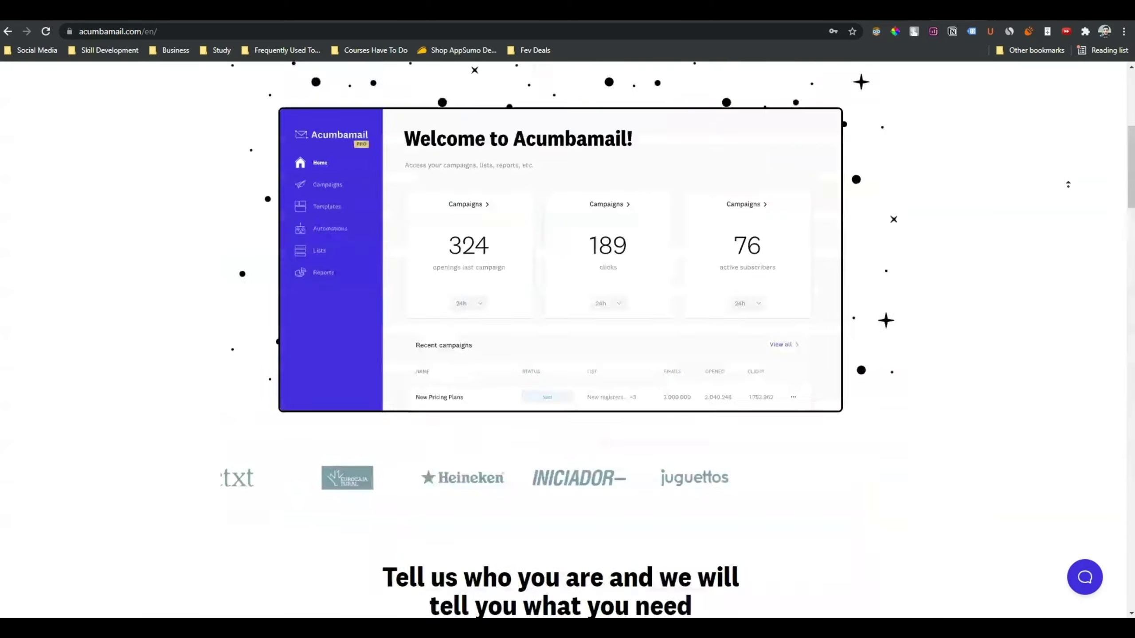
scroll(1068, 184, up, 8)
click(647, 91)
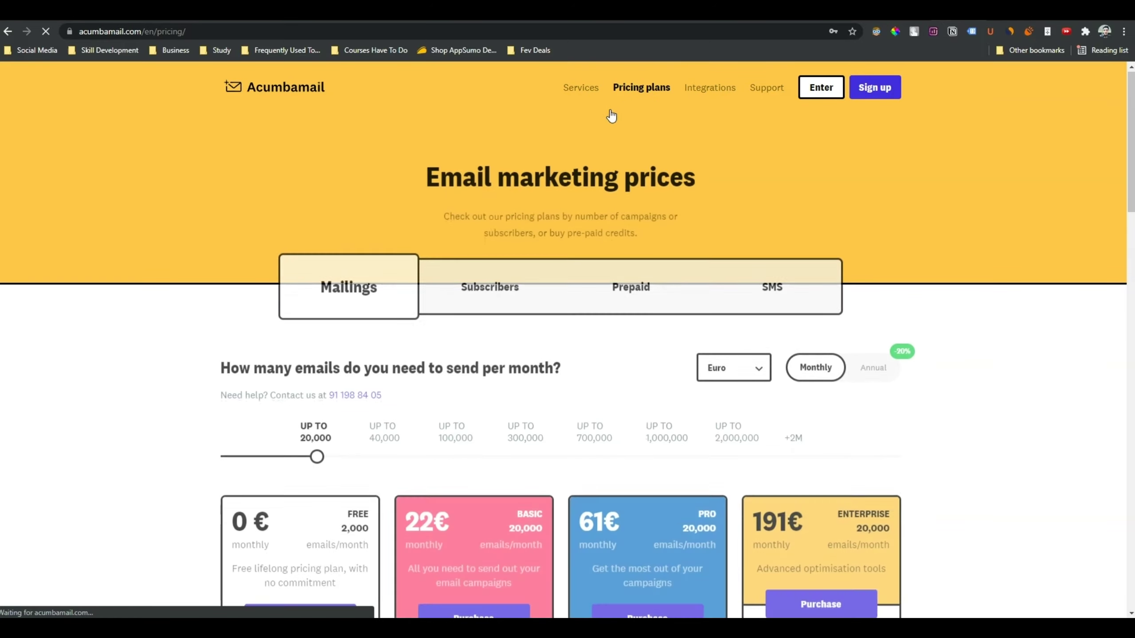
scroll(360, 278, down, 5)
double_click(358, 274)
double_click(529, 274)
click(688, 284)
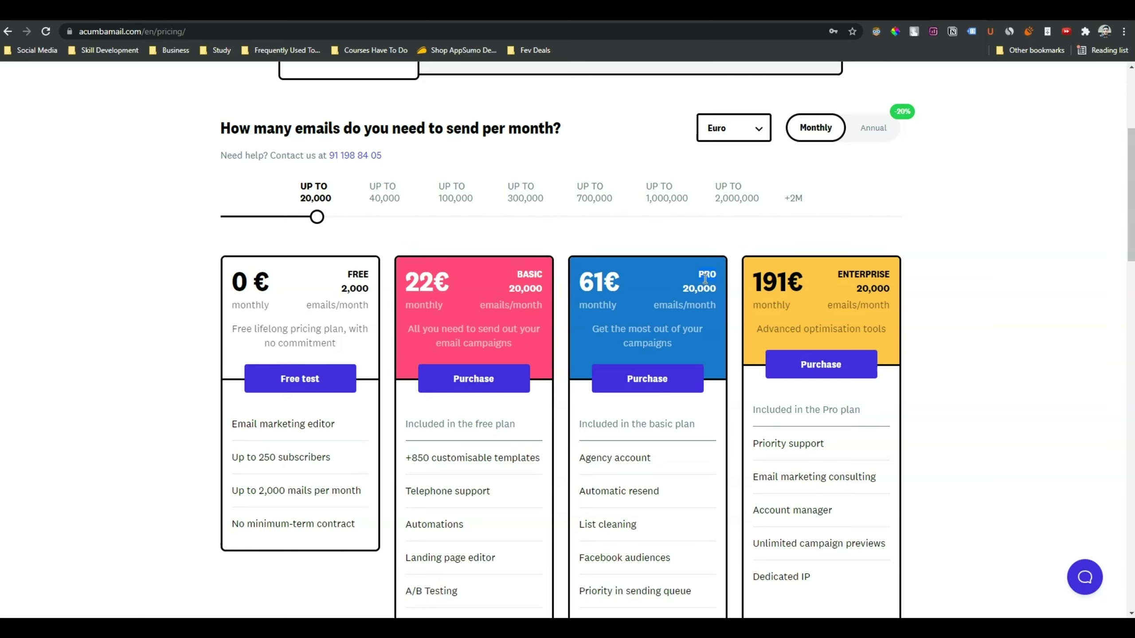
double_click(851, 274)
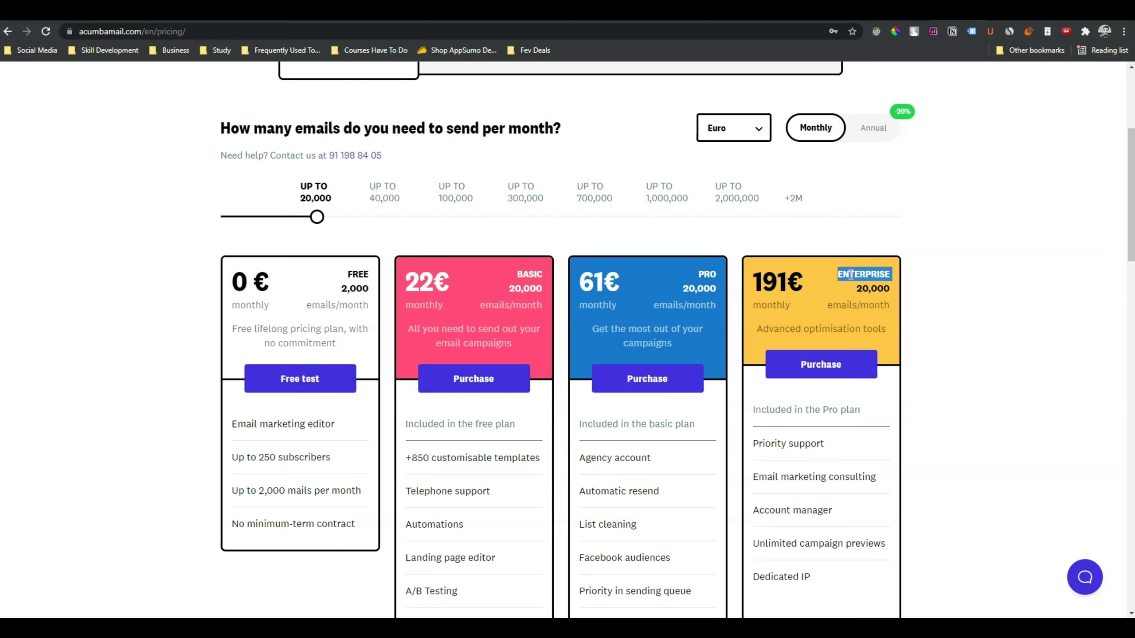
click(367, 302)
drag(367, 302, 342, 288)
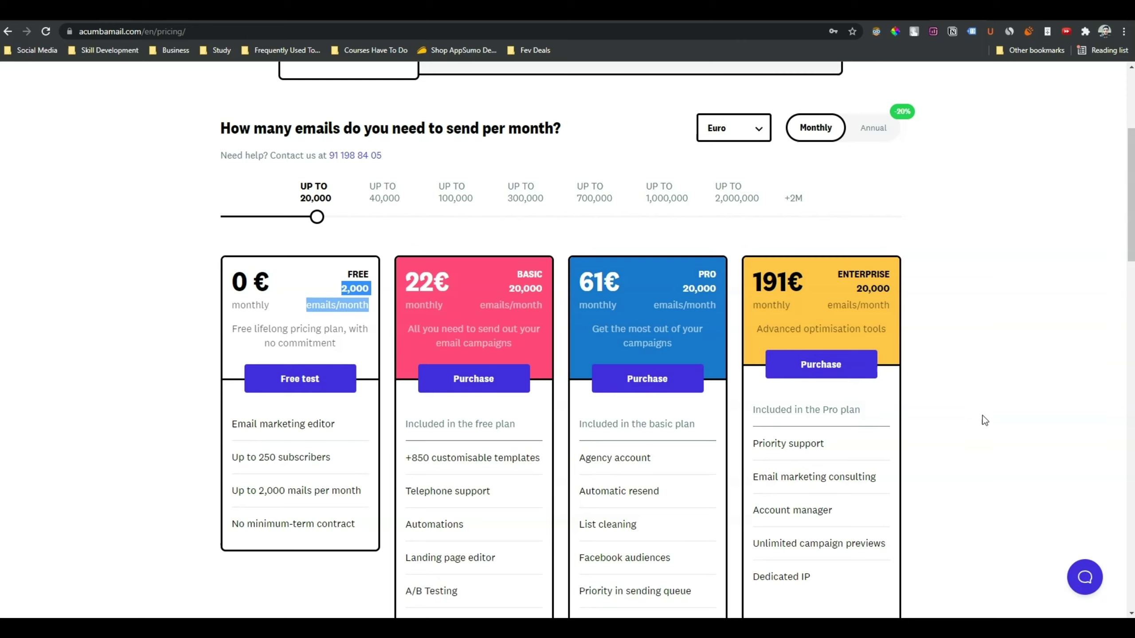
scroll(982, 415, down, 1)
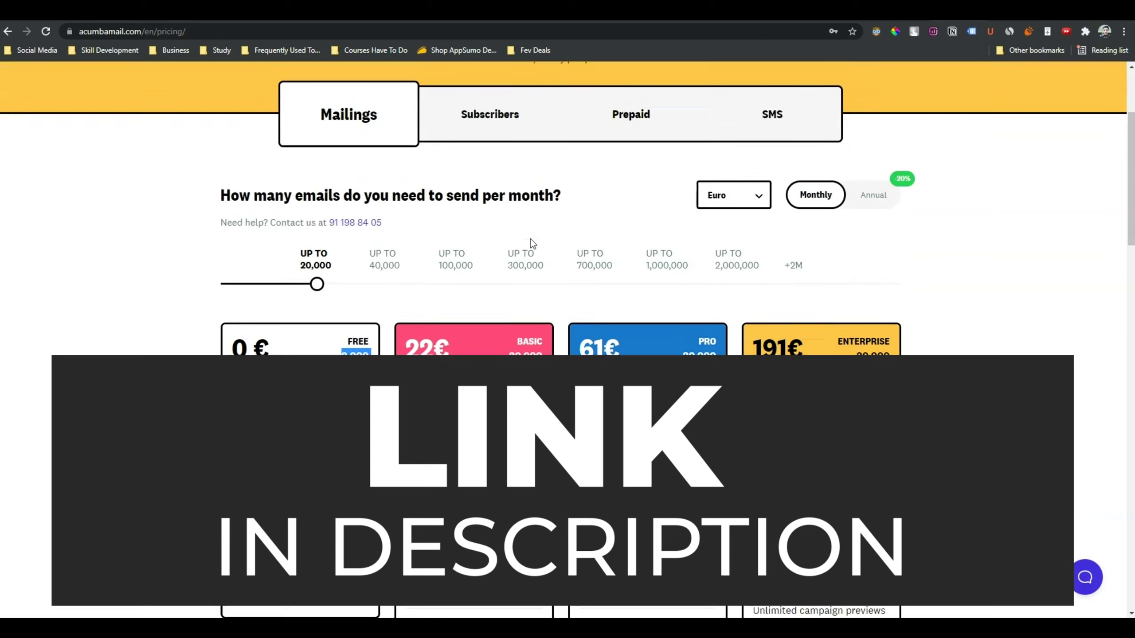
Create an account with the email and account password, authorizing data processing for marketing, and dismiss the welcome dialog about monthly email volume
scroll(531, 239, up, 5)
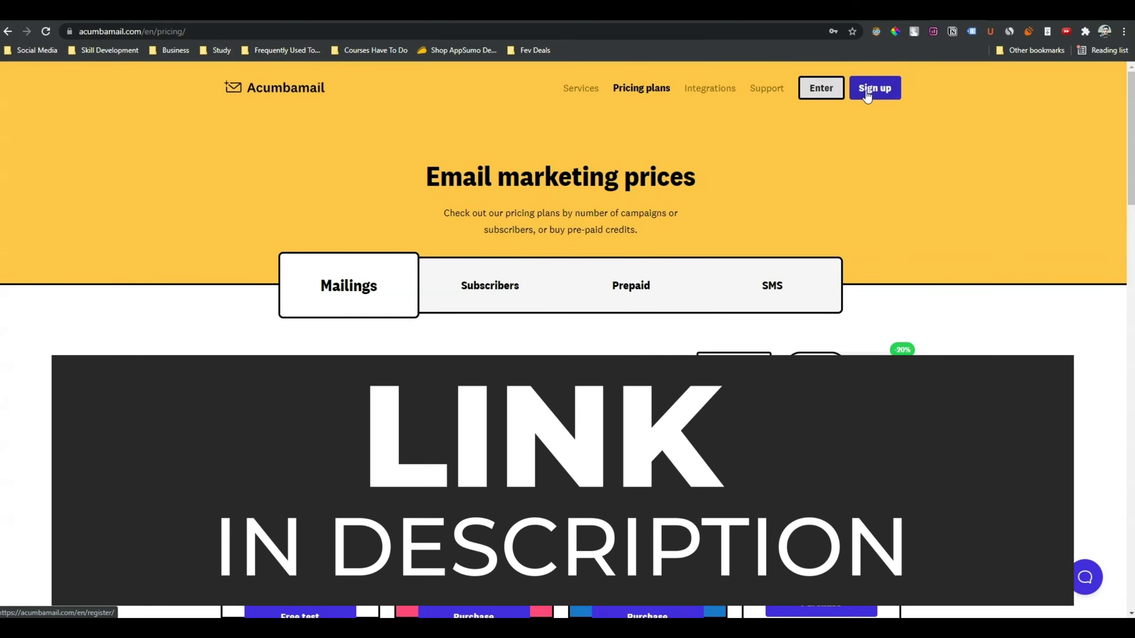
click(884, 91)
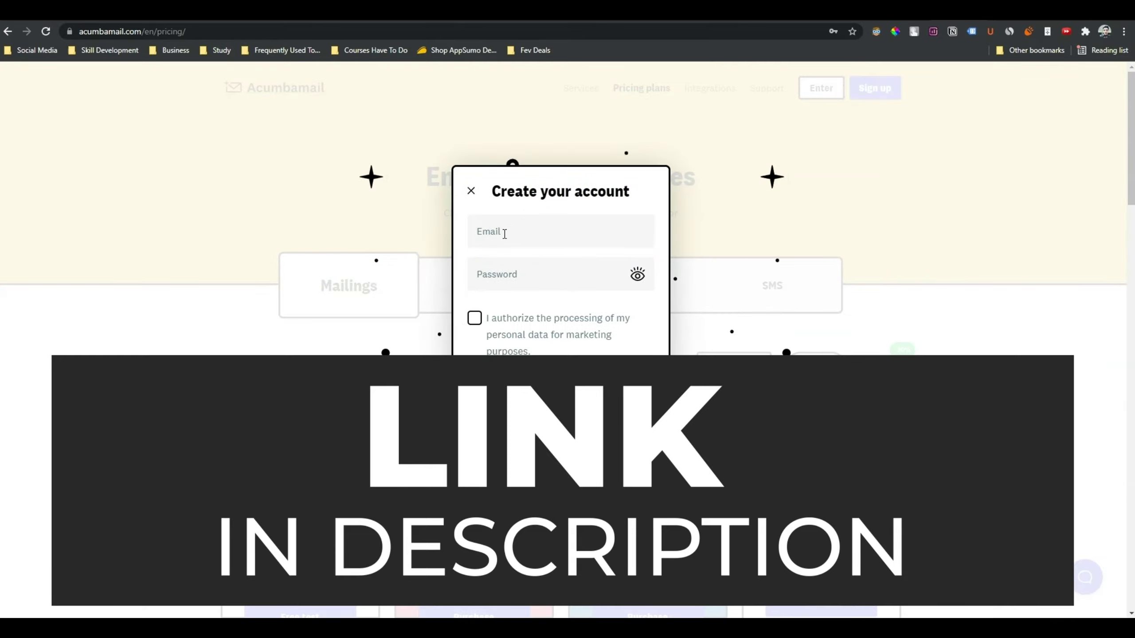
click(503, 276)
click(474, 317)
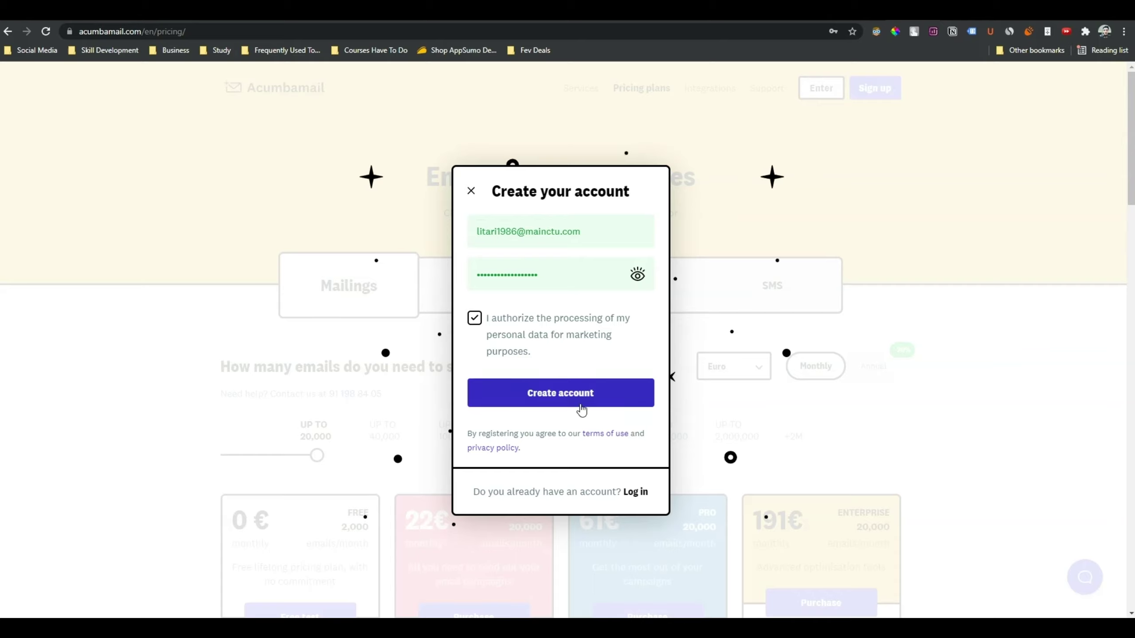
click(566, 397)
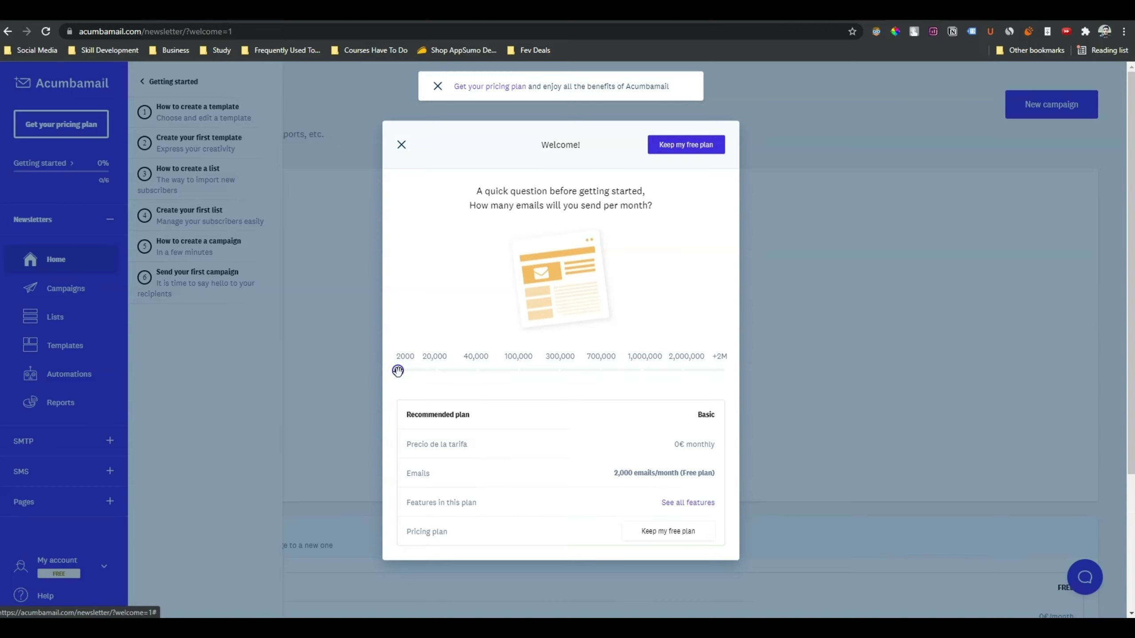
click(402, 145)
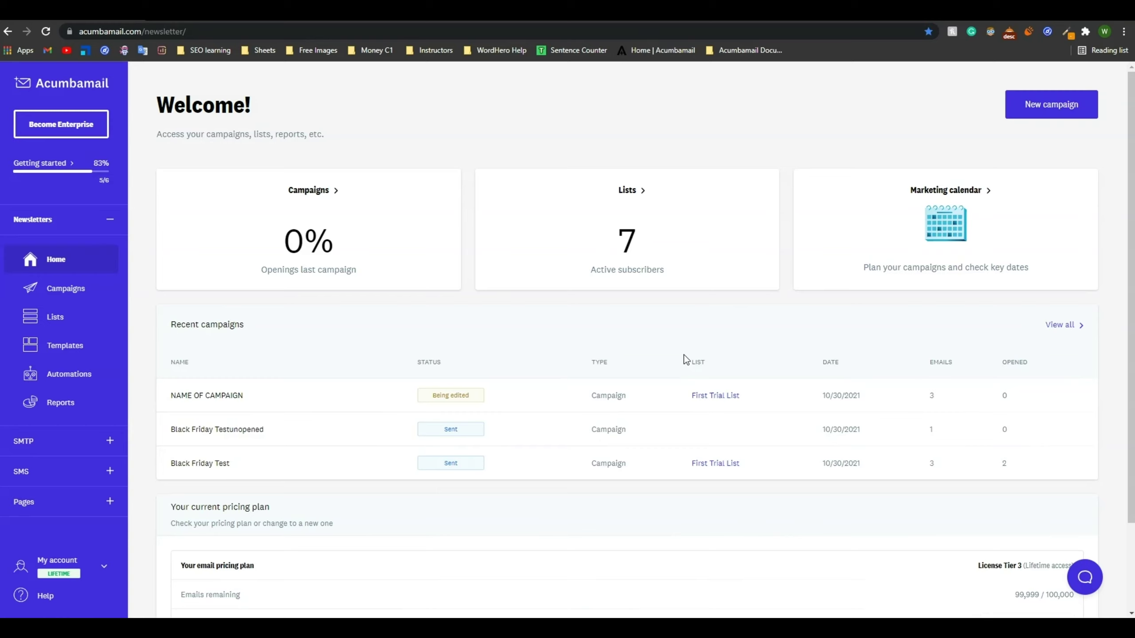
Start a new subscriber list and name it "Passivern Website"
click(55, 318)
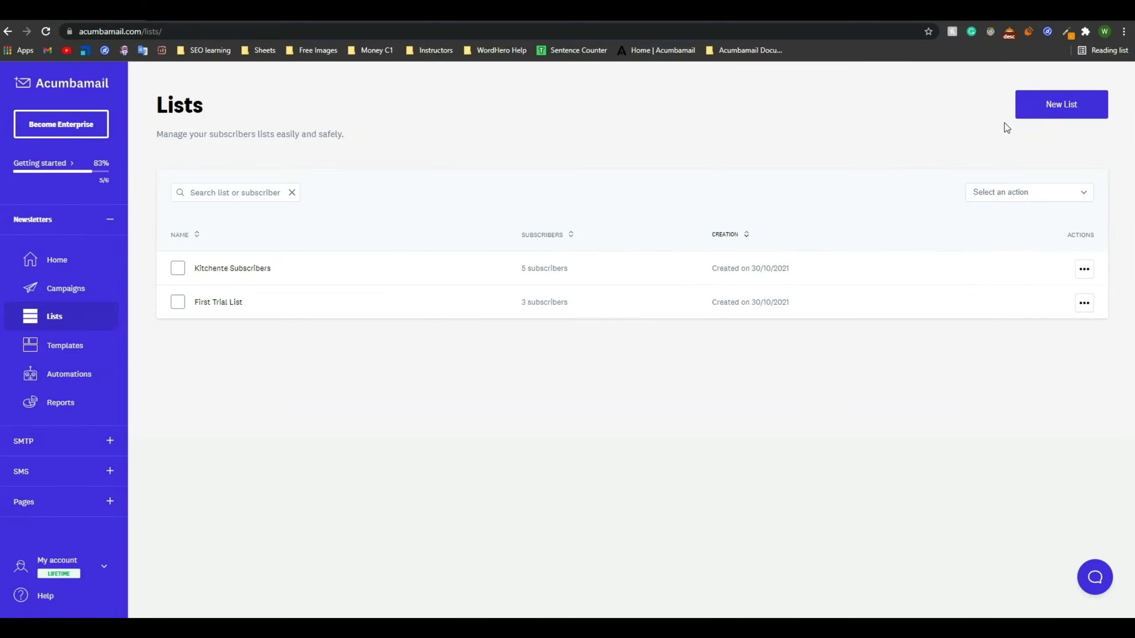
click(1067, 109)
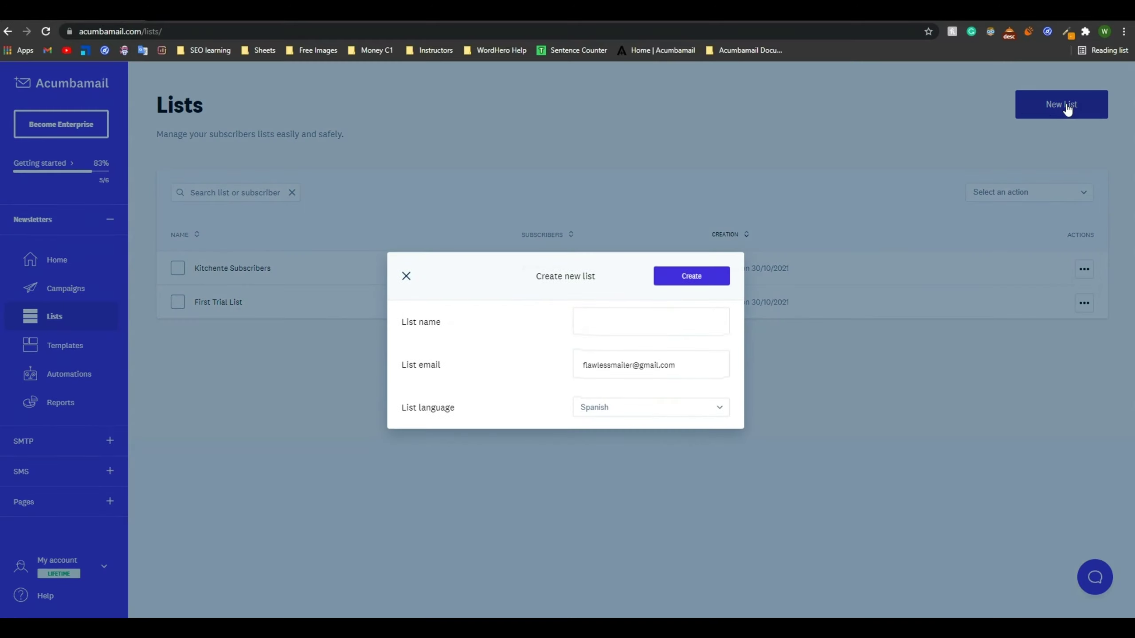
click(602, 319)
text(Passitern Website)
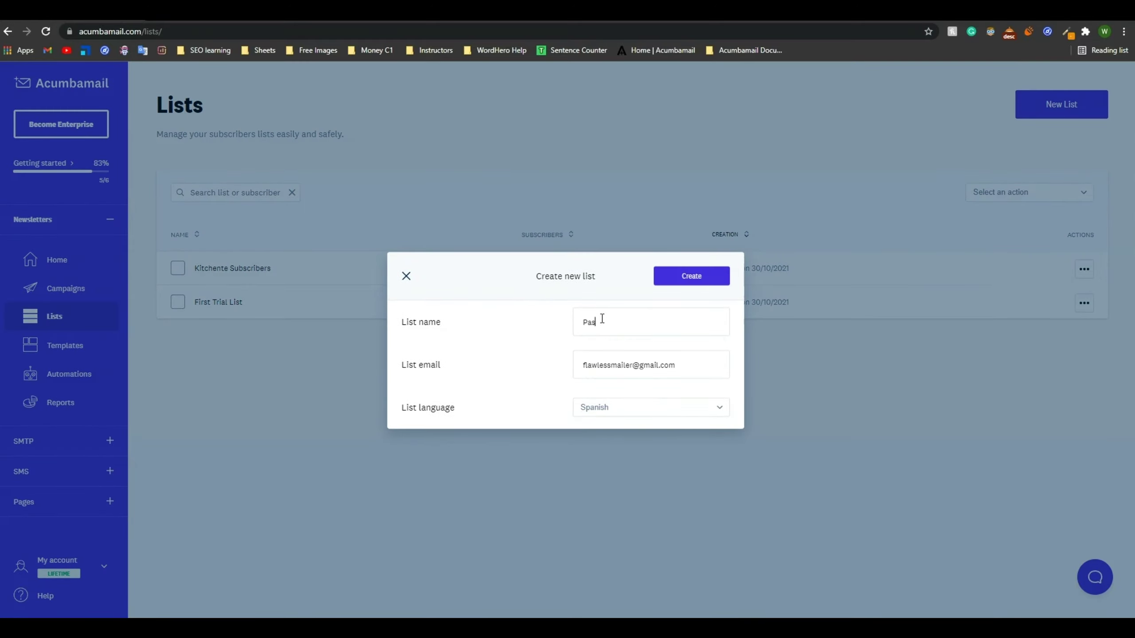
Replace the list email with the website's contact email, set the list language to English, and create the list
click(580, 366)
drag(582, 366, 678, 365)
right_click(679, 366)
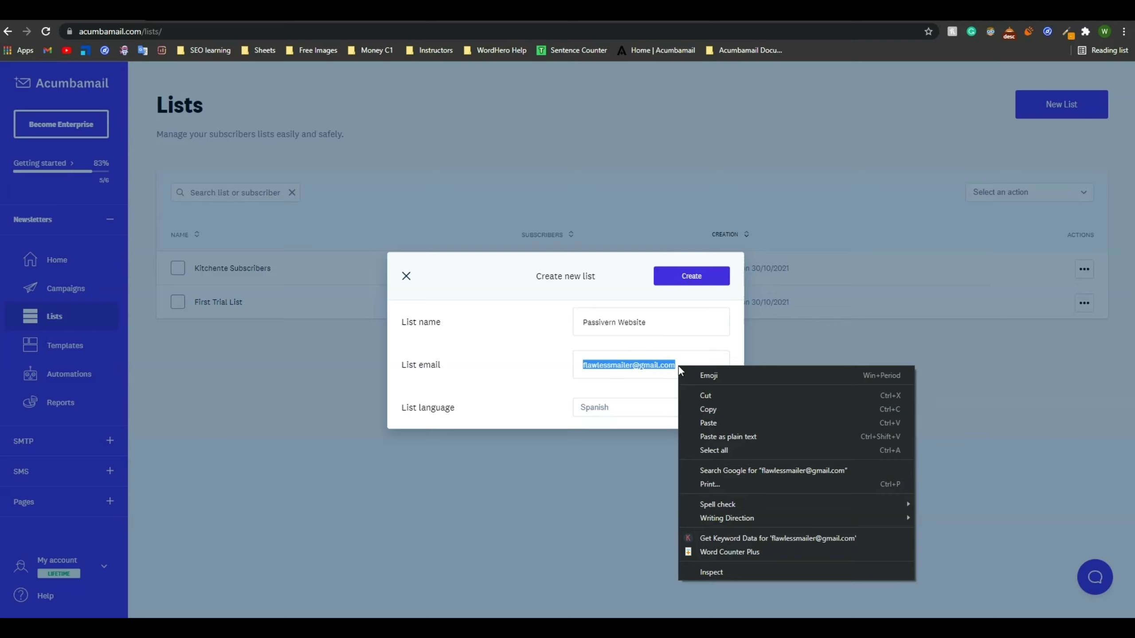
click(600, 407)
click(599, 406)
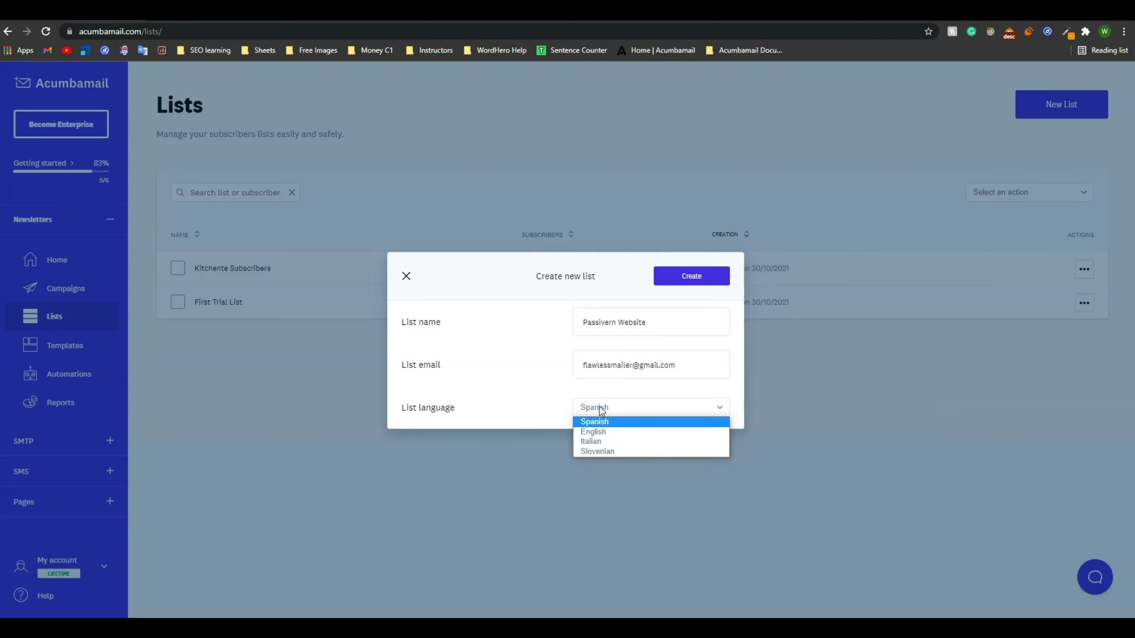
click(597, 431)
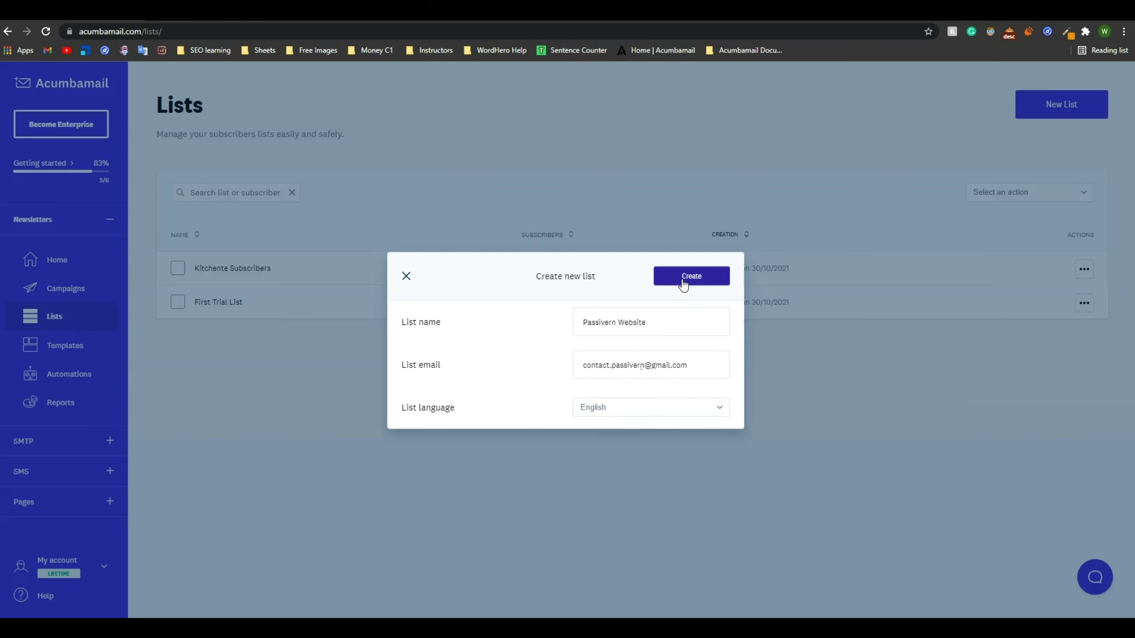
click(683, 284)
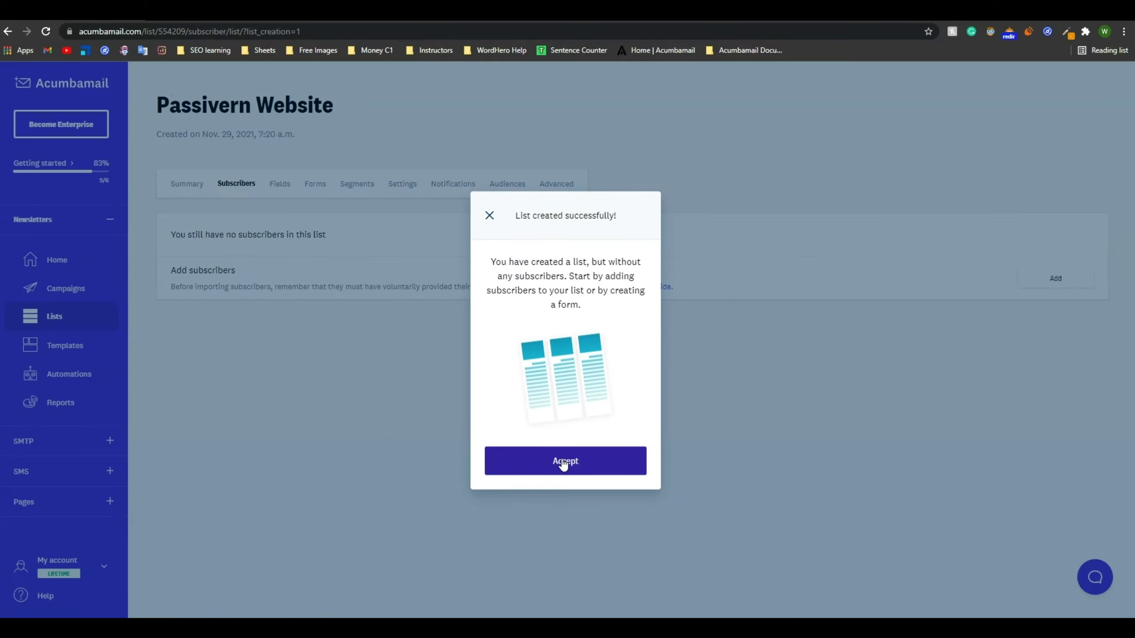
click(564, 465)
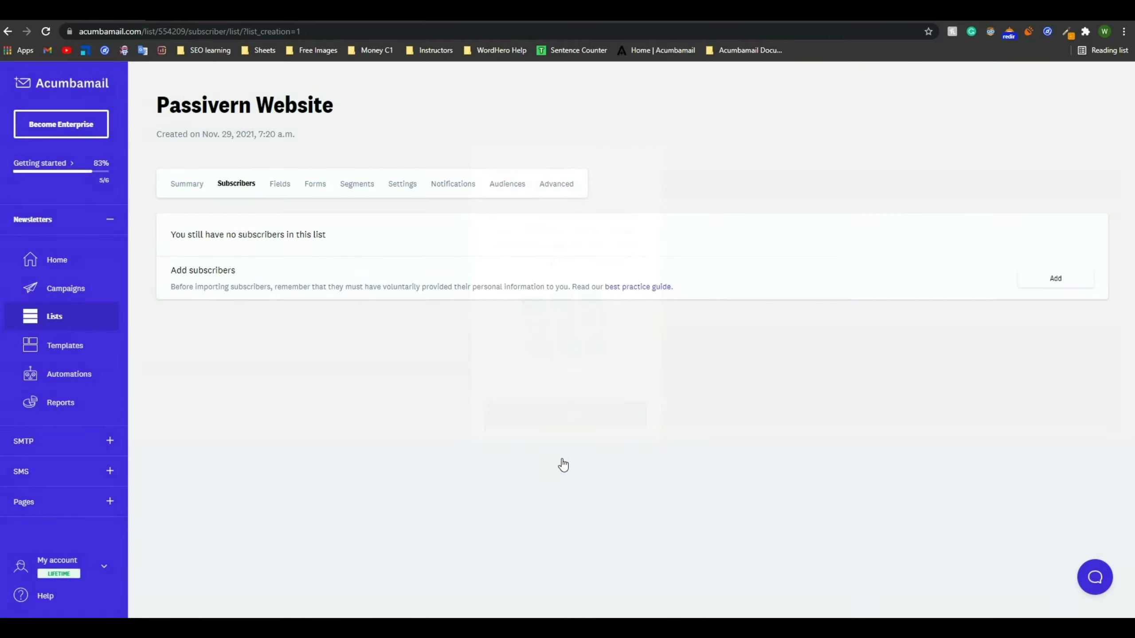
Return to the lists overview and check the Passivern Website entry and its subscribers
click(52, 320)
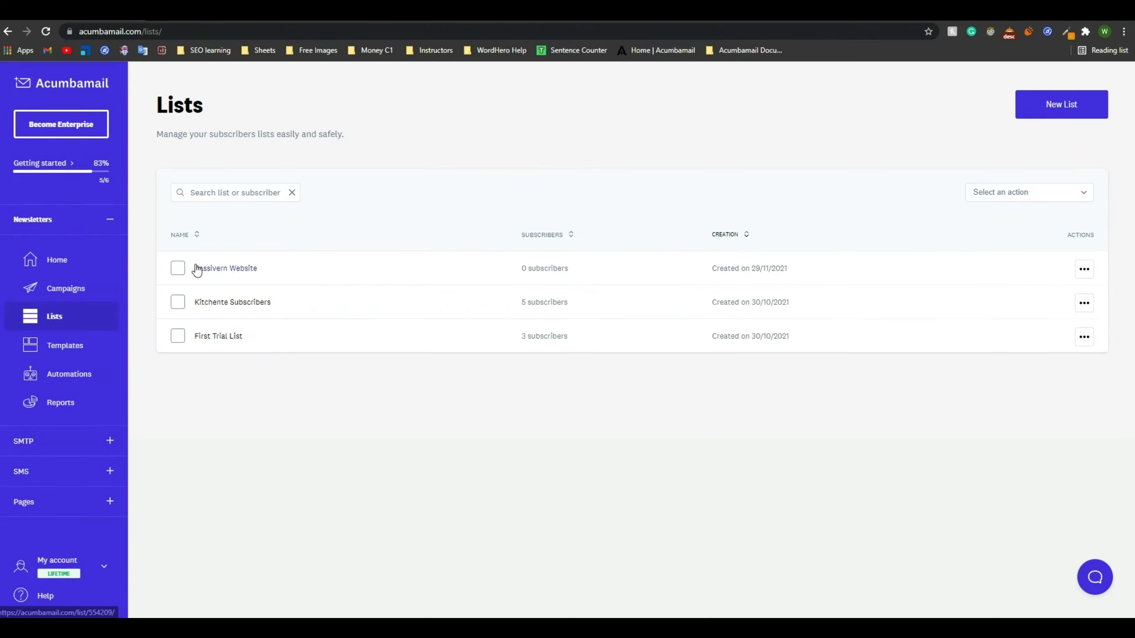
drag(194, 268, 264, 268)
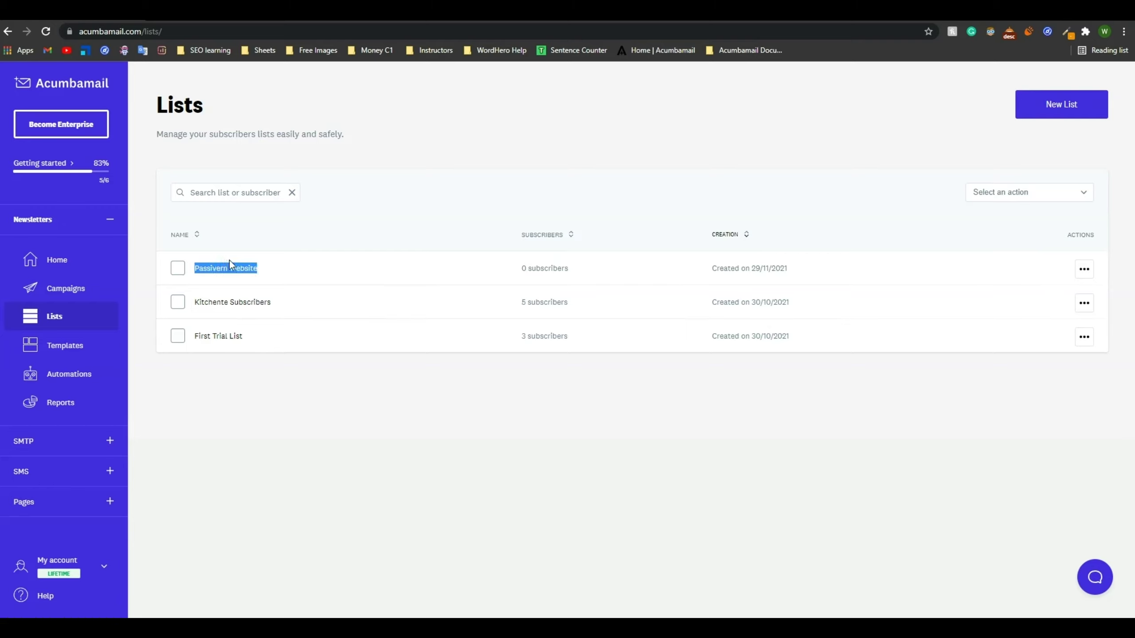
click(286, 236)
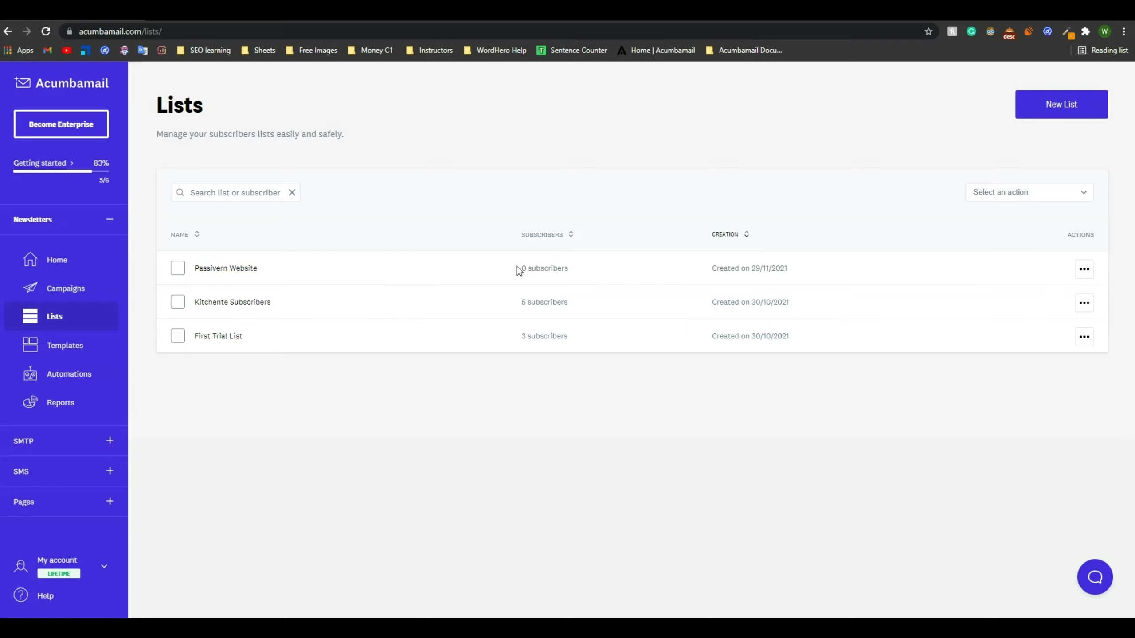
click(598, 263)
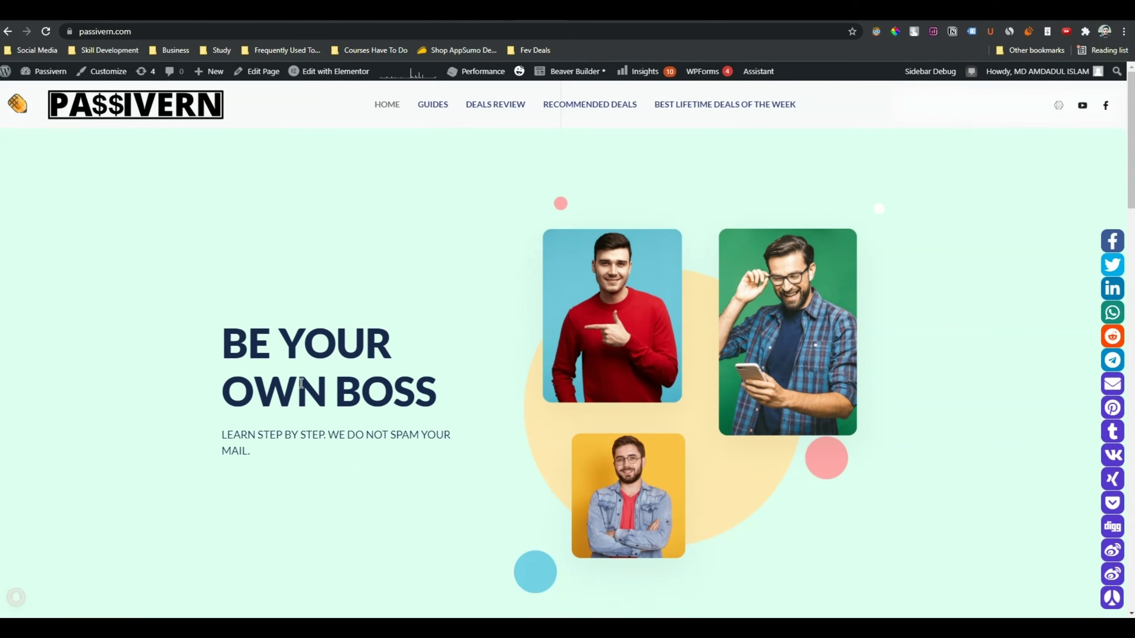
Examine the tagline under the main heading on the passivern.com homepage
scroll(263, 485, down, 1)
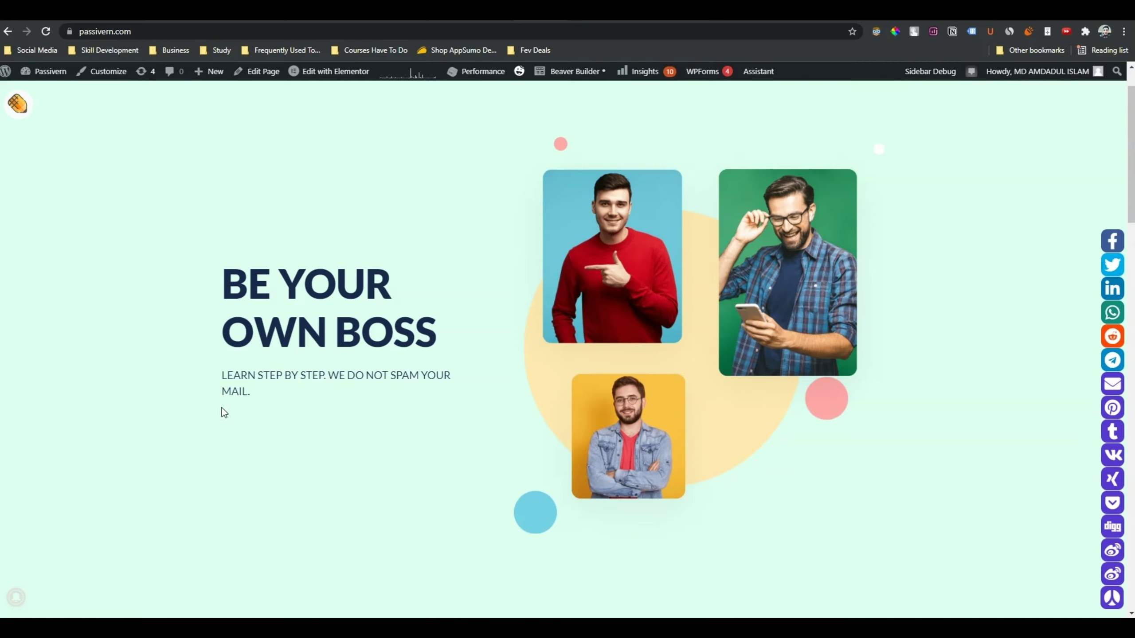
drag(228, 374, 251, 393)
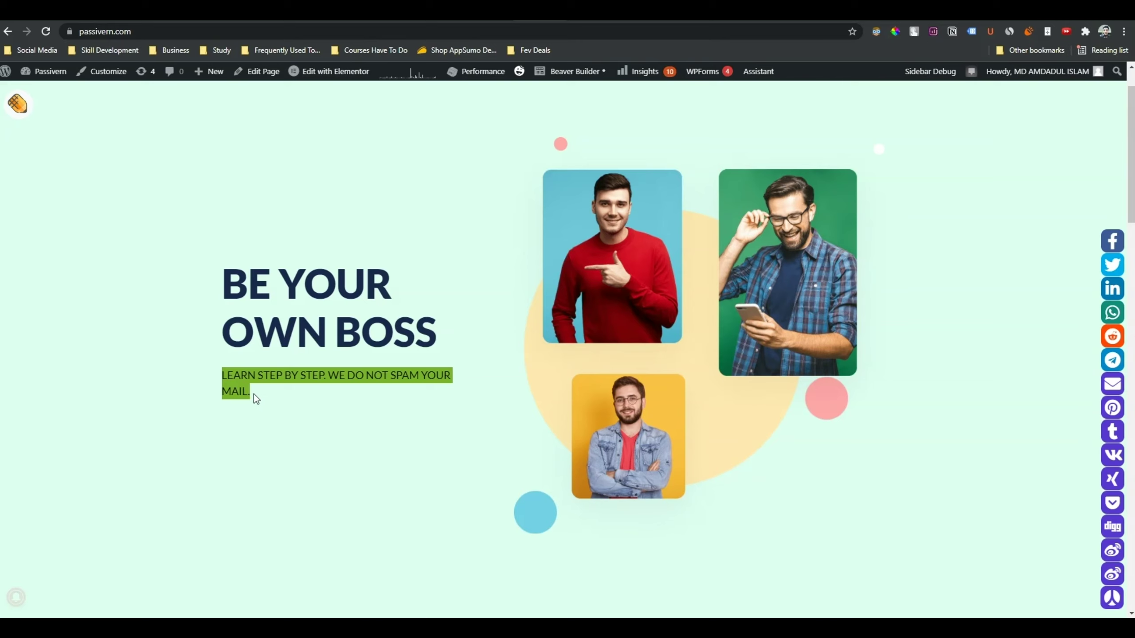
click(243, 416)
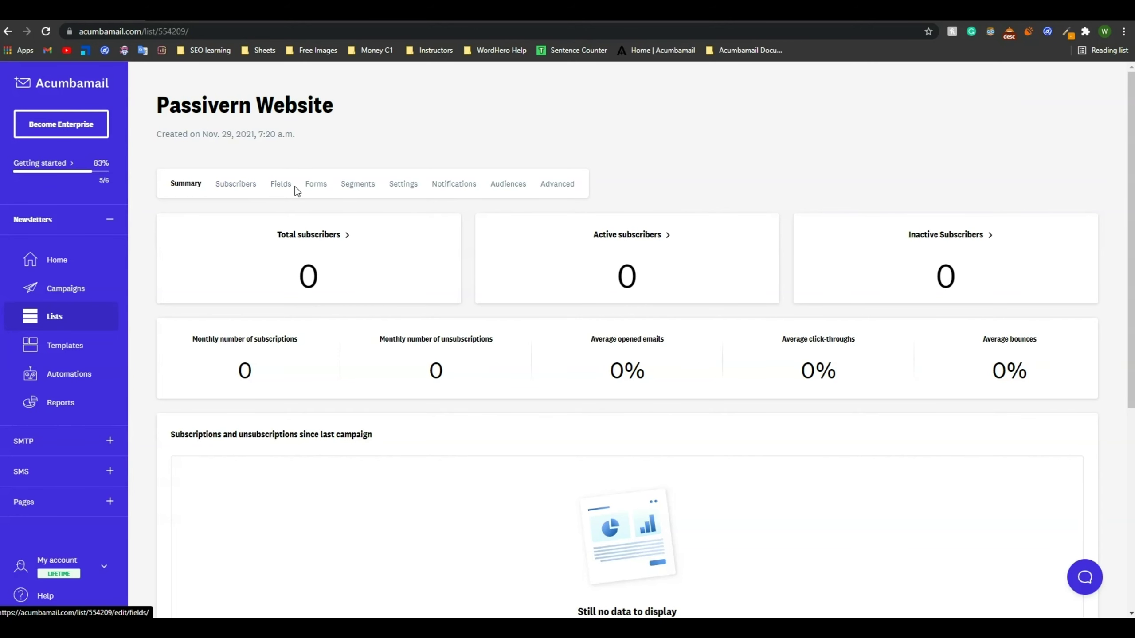
Open the fields of the Passivern Website list and review the existing email field
click(284, 188)
drag(171, 316, 234, 319)
click(379, 391)
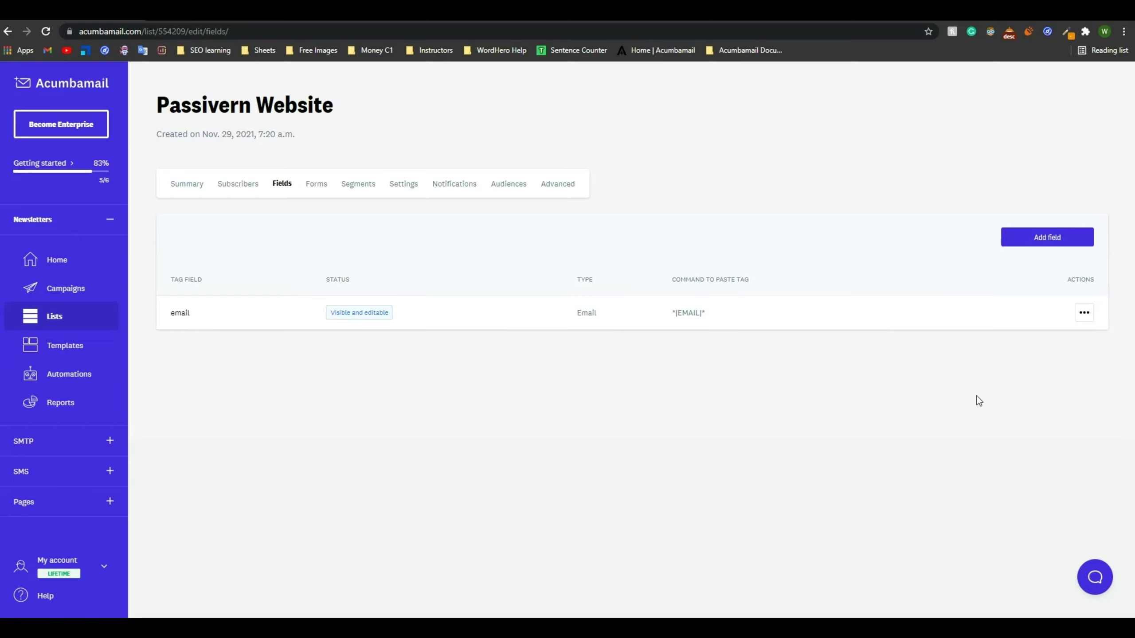
drag(192, 312, 161, 318)
Start a new field for the Passivern Website list, naming it Name and setting its type to Text
click(1047, 236)
click(628, 255)
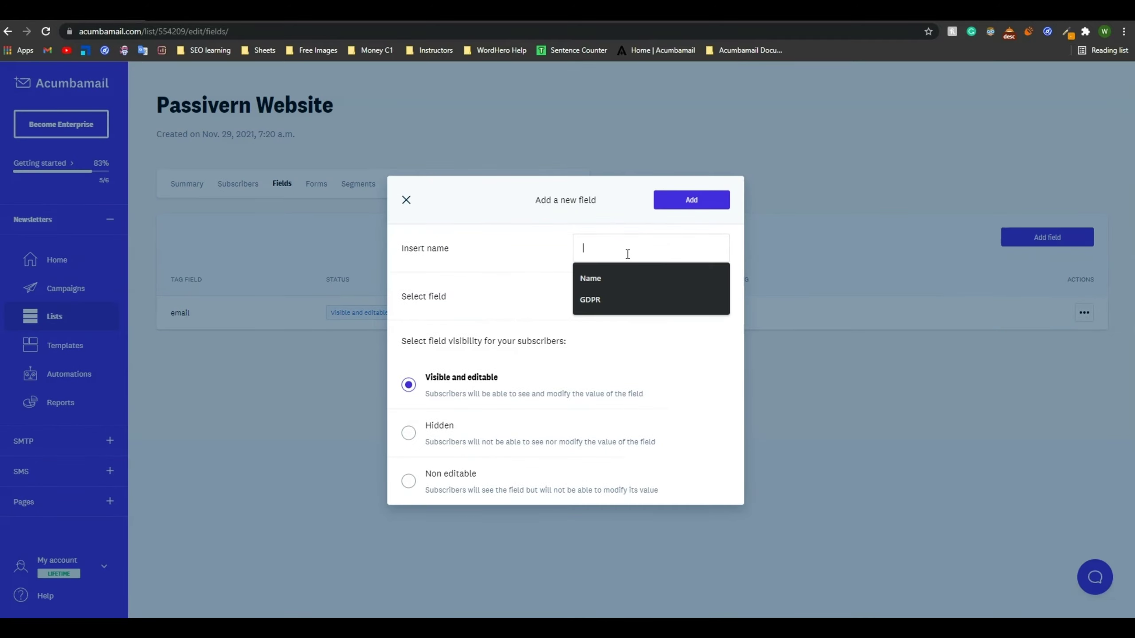
click(583, 277)
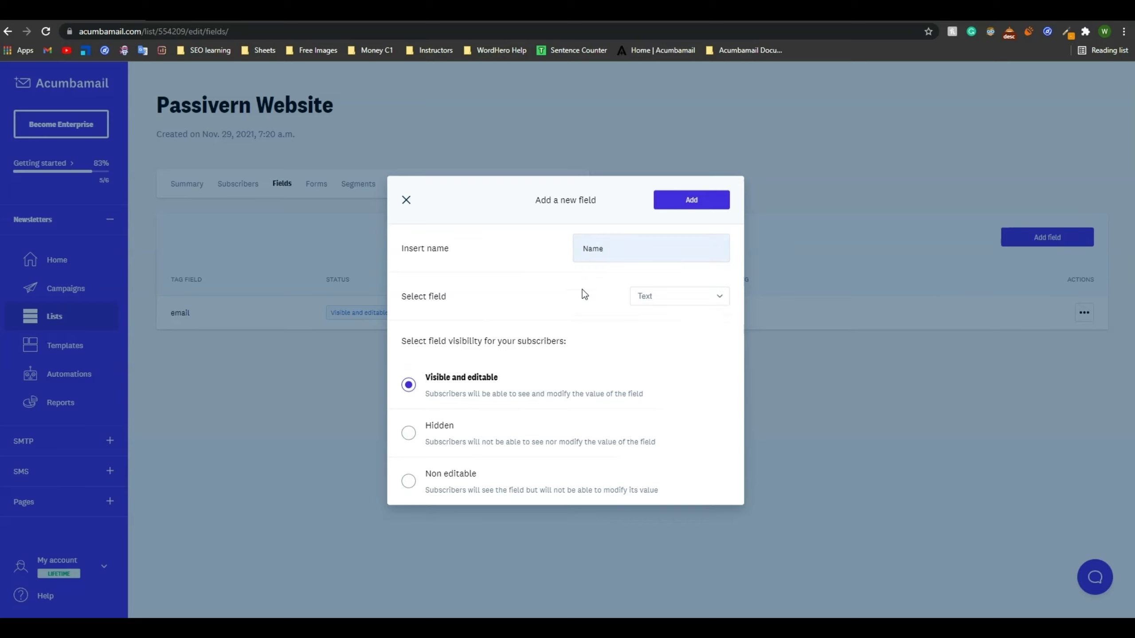
click(657, 297)
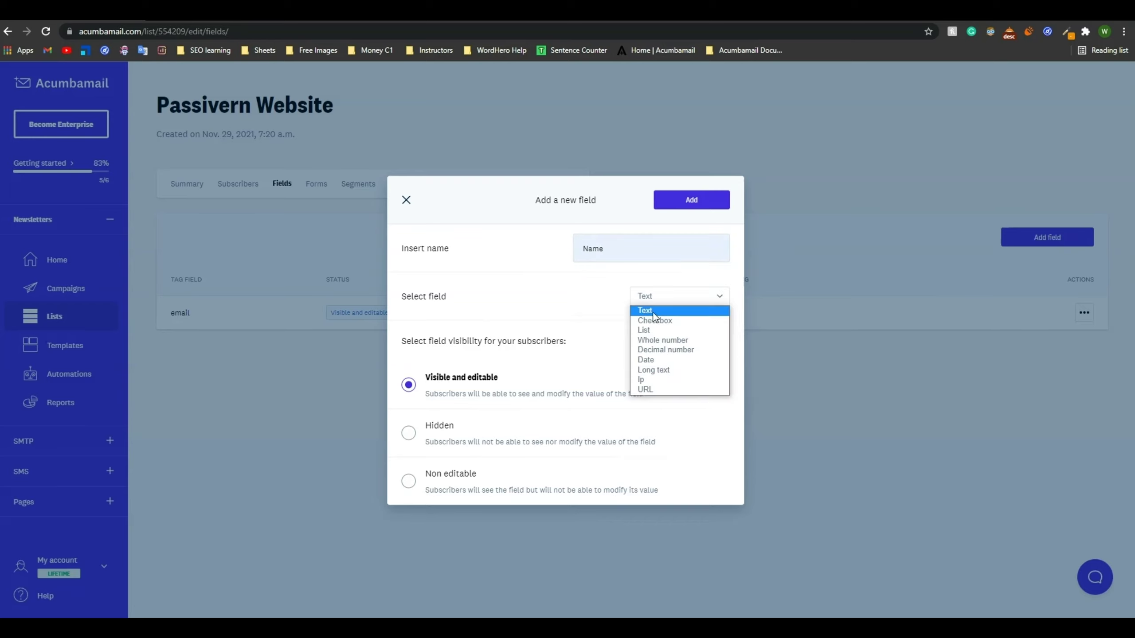
click(654, 315)
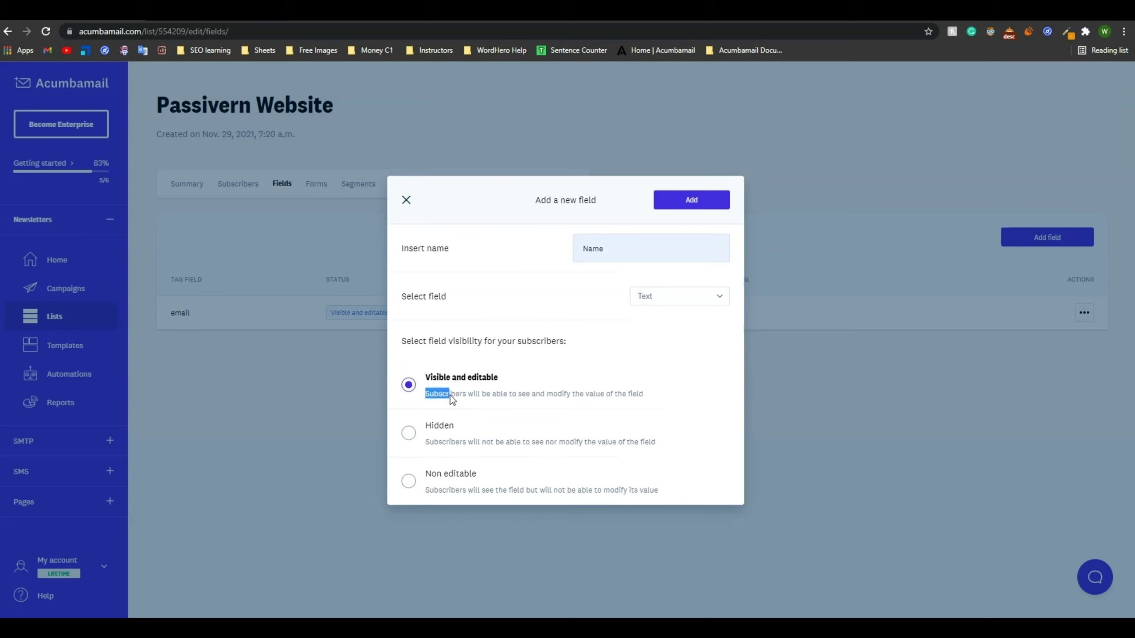
Compare the Visible and editable, Hidden and Non editable visibility options for the new field
drag(519, 404, 533, 403)
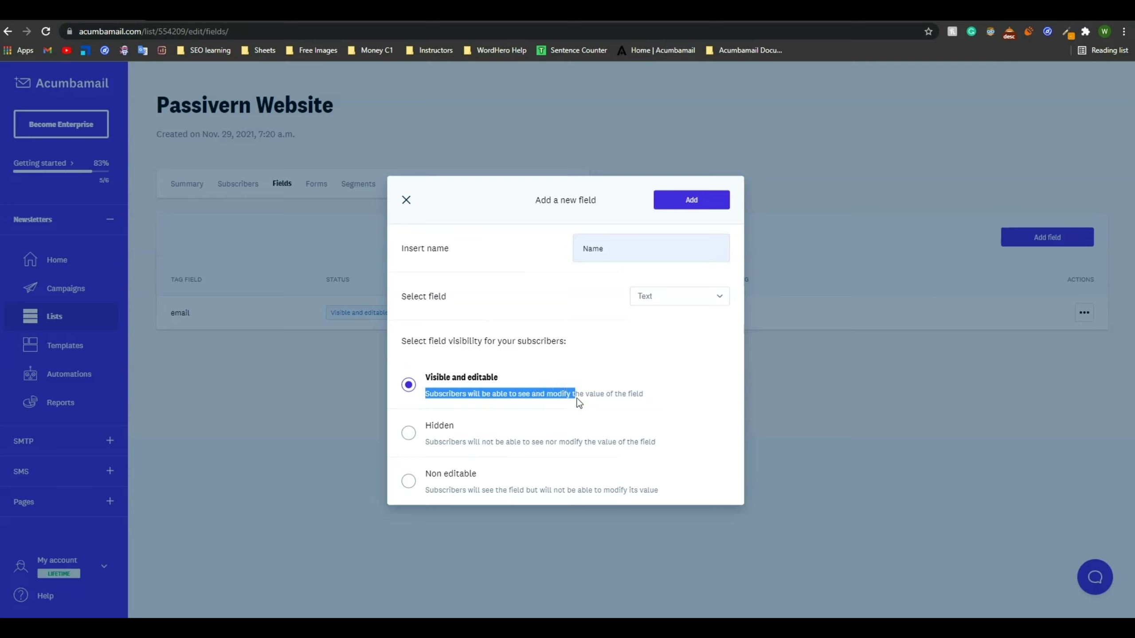
click(419, 431)
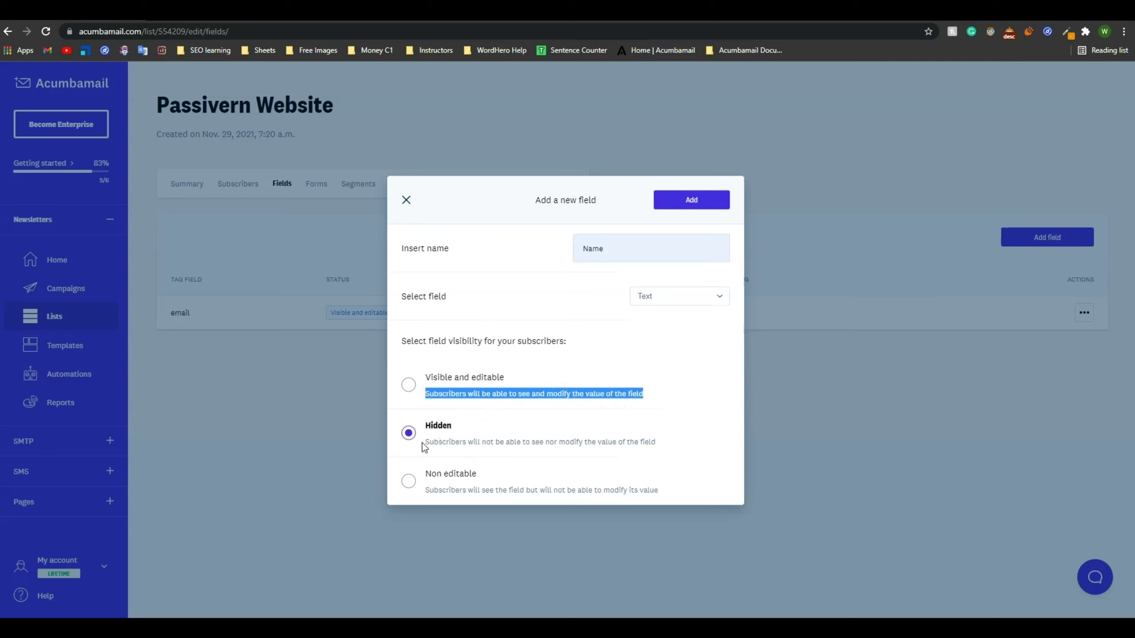
drag(422, 444, 454, 442)
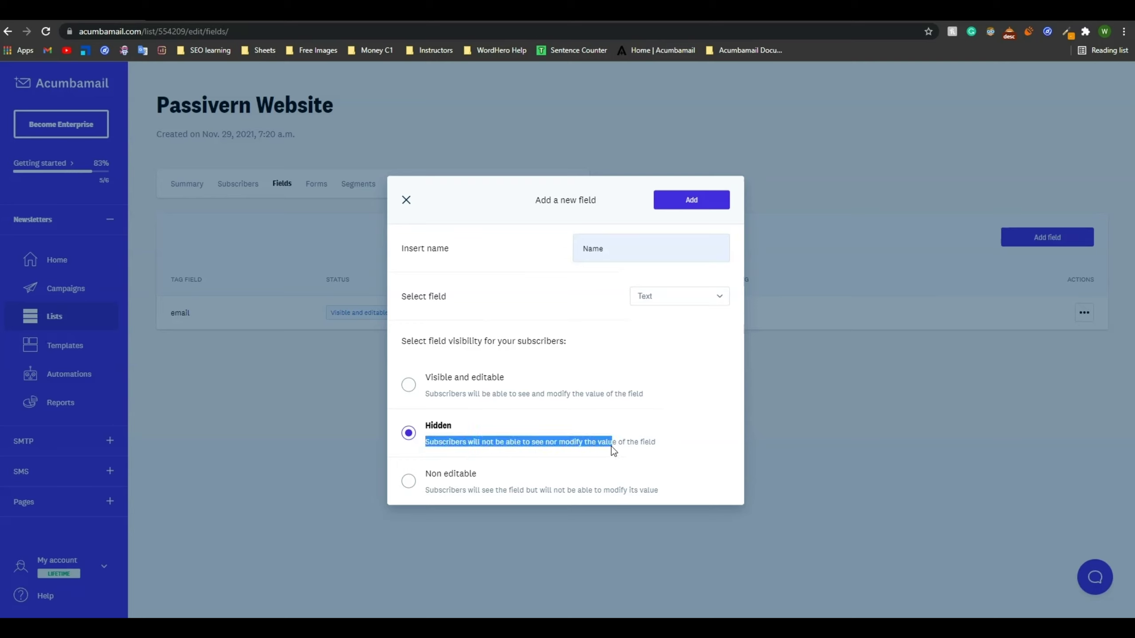
drag(613, 450, 652, 448)
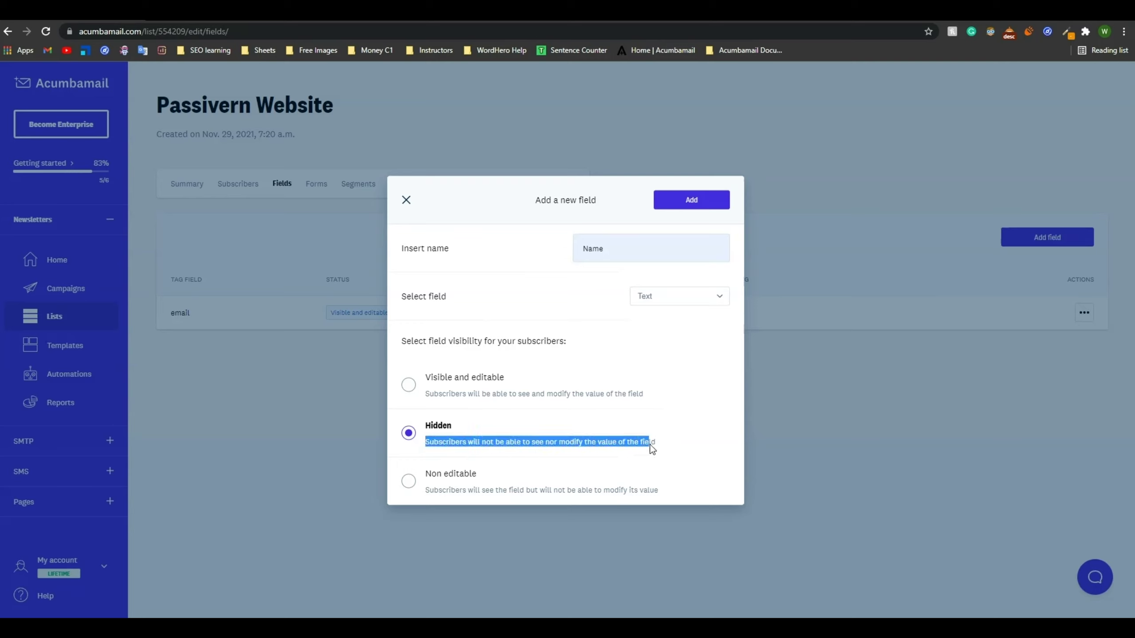
click(423, 485)
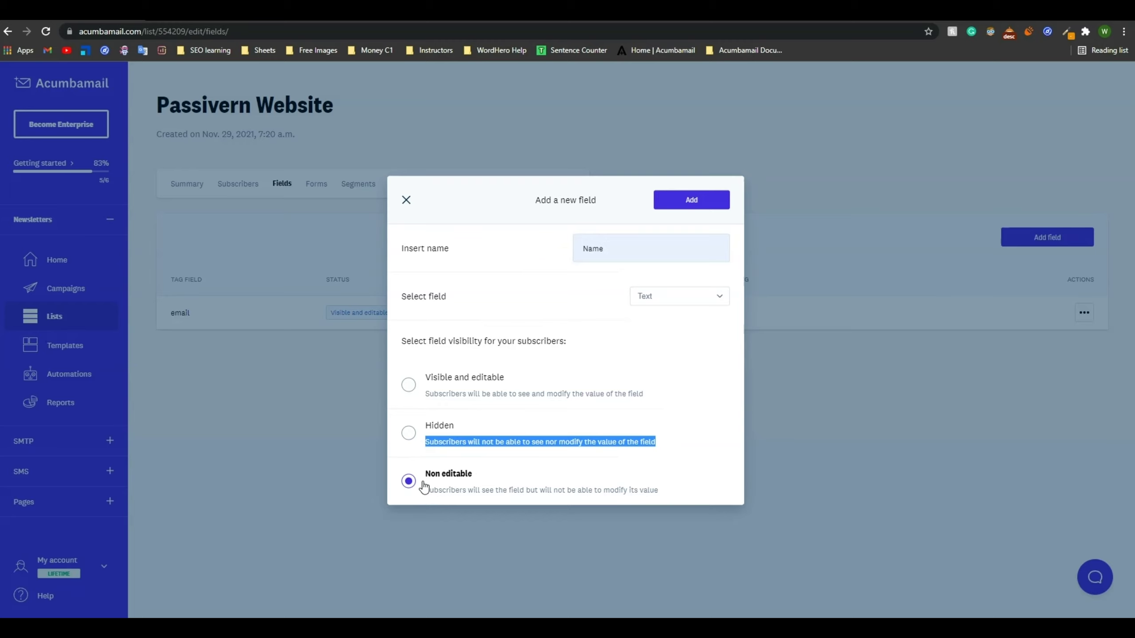
Make the Name field visible and editable for subscribers, add it to the list, and check its paste tag
click(414, 389)
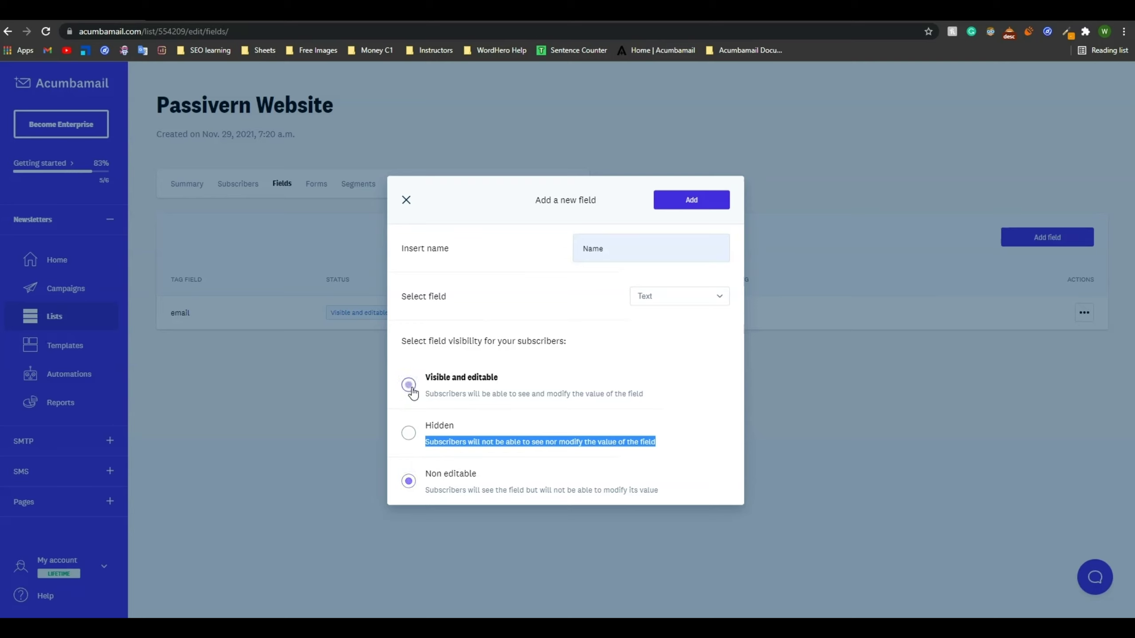
click(509, 343)
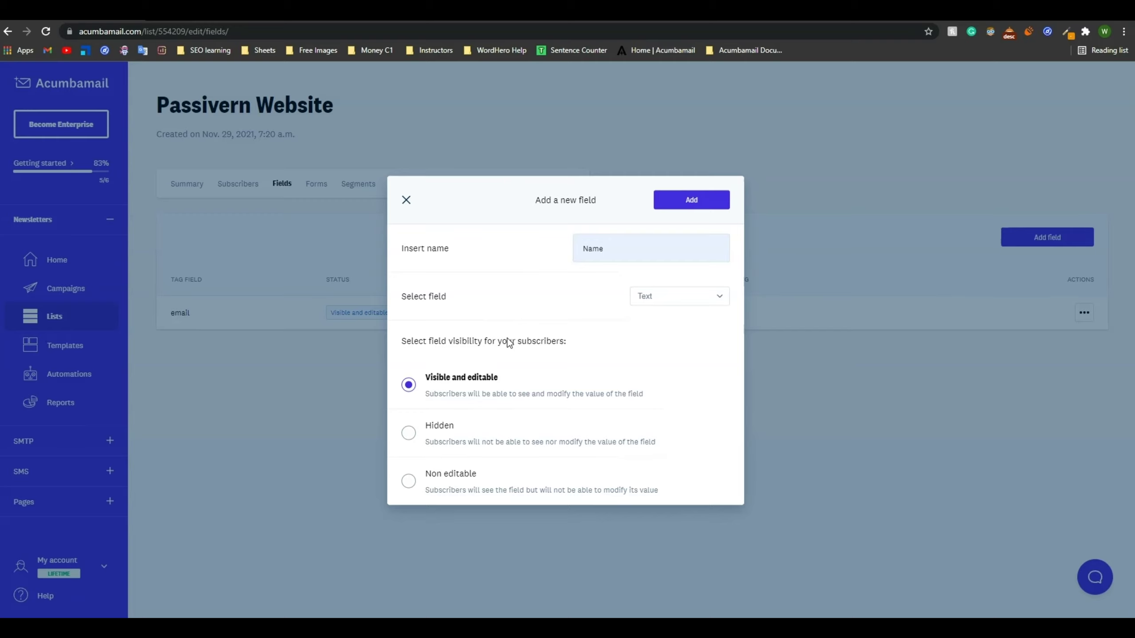
click(707, 205)
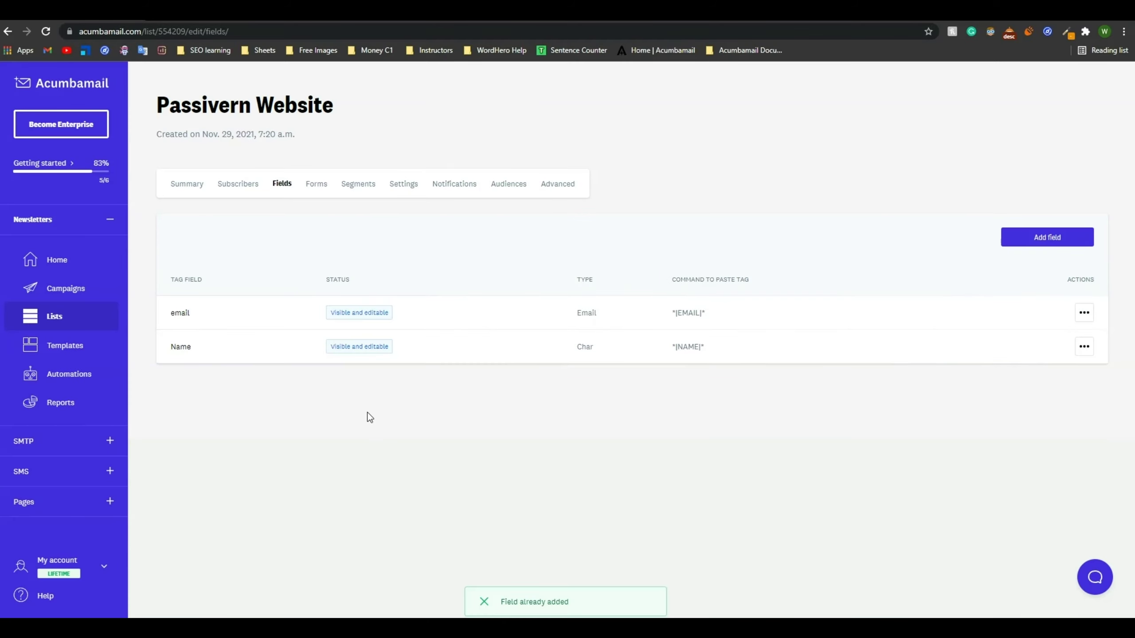
double_click(701, 351)
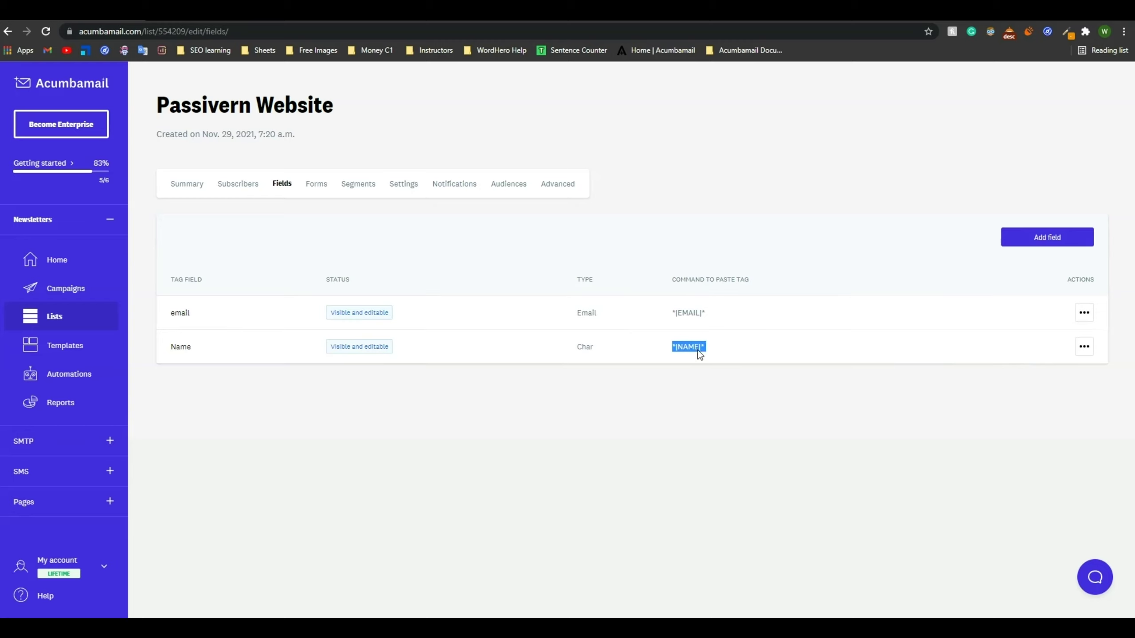
Start a new subscription form for the Passivern Website list and read the Classic type's description
click(318, 184)
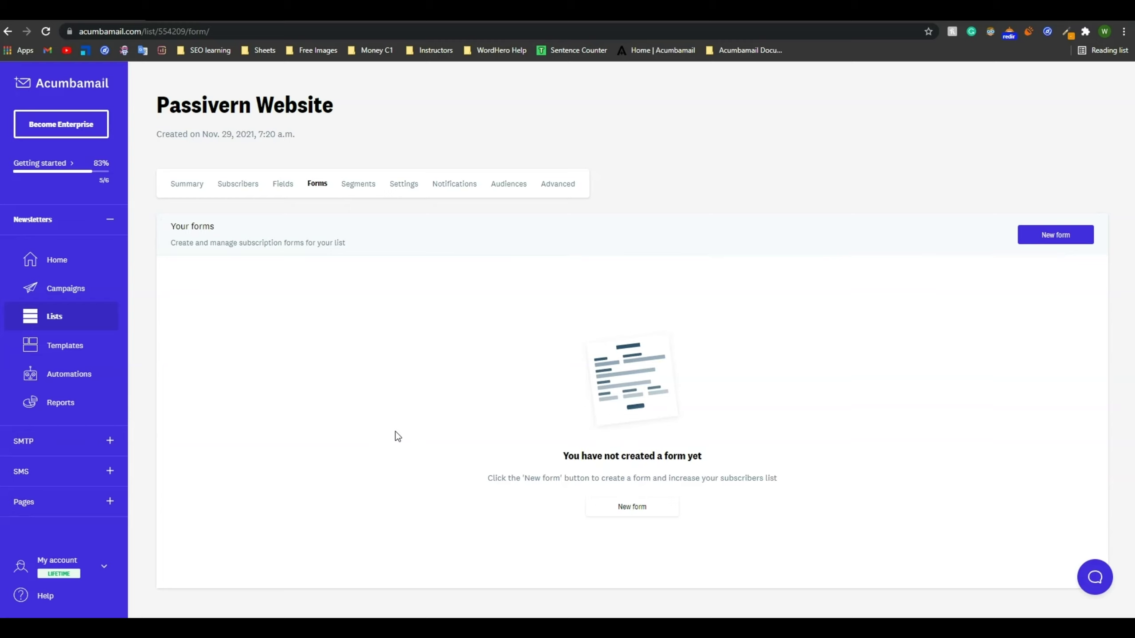
click(637, 510)
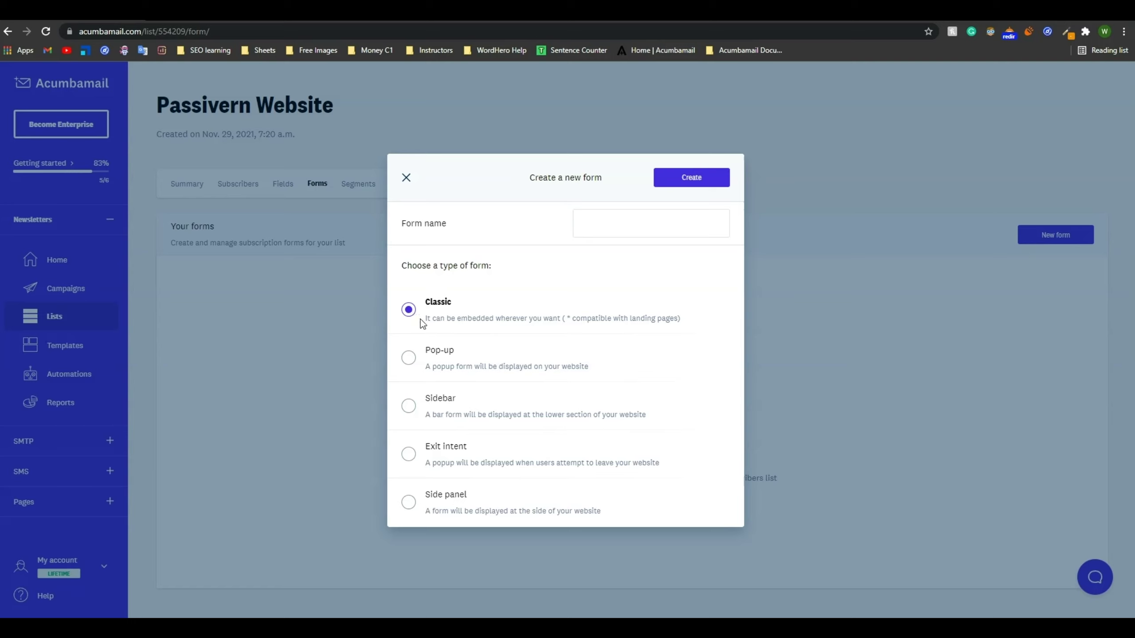
drag(426, 319, 564, 328)
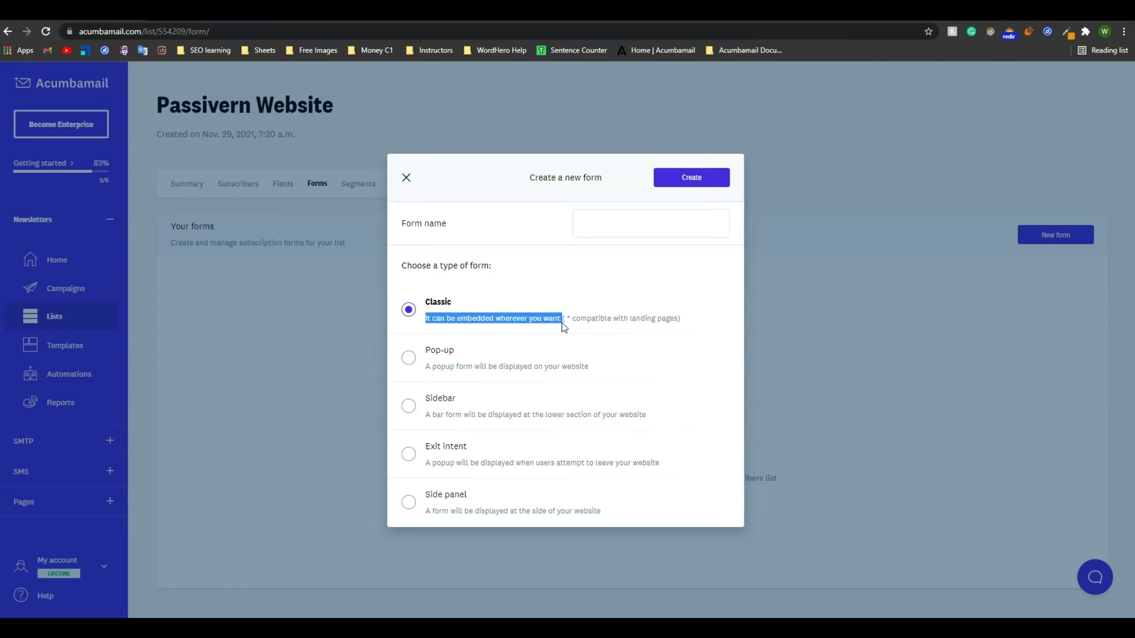
Review the Pop-up, Sidebar, Exit intent and Side panel form types and their descriptions
click(429, 361)
drag(426, 365, 555, 376)
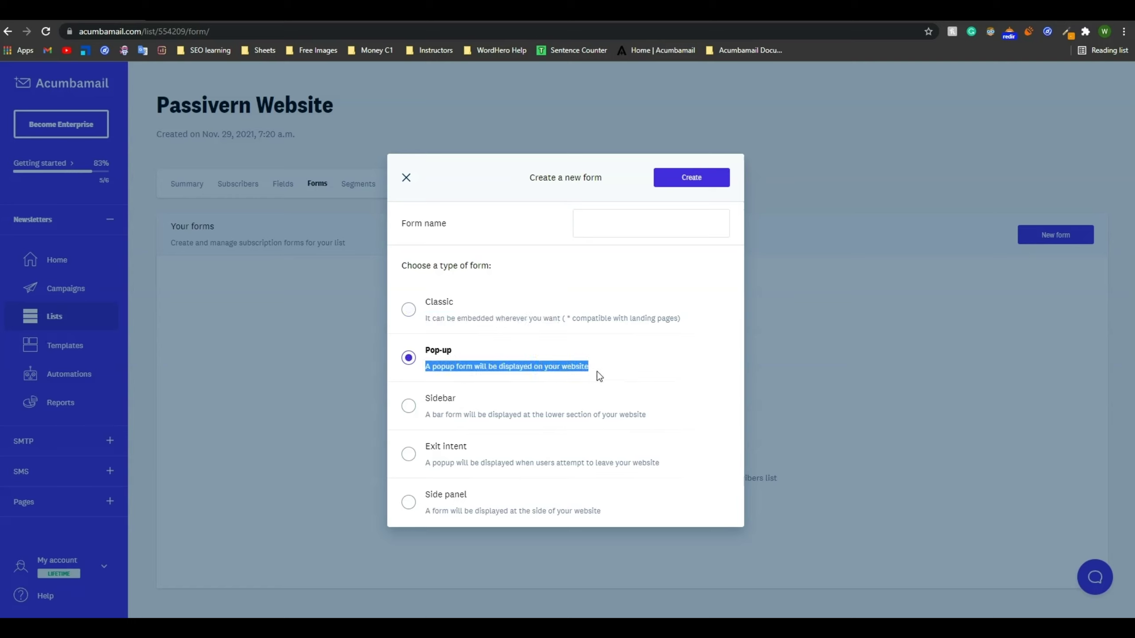
click(411, 414)
drag(425, 414, 431, 417)
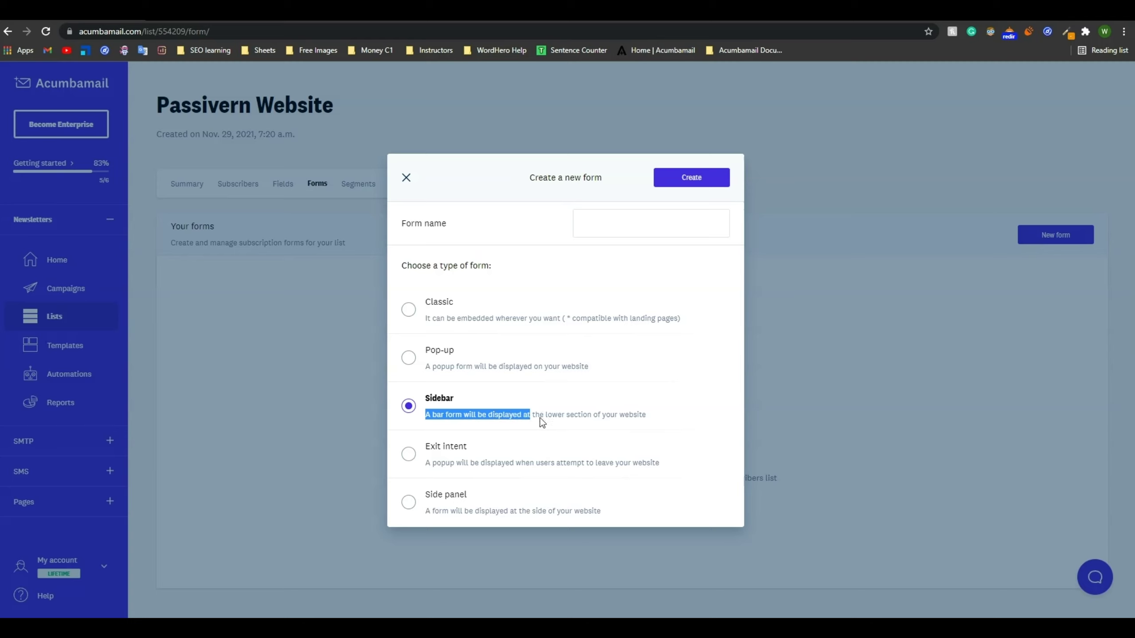
drag(535, 422, 633, 421)
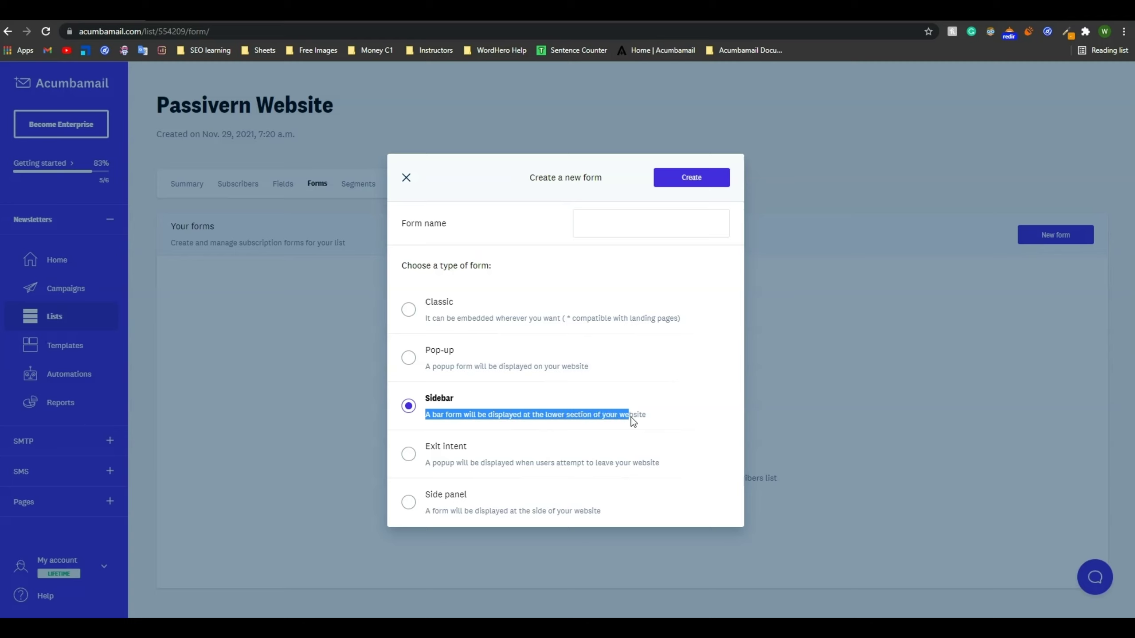
click(413, 459)
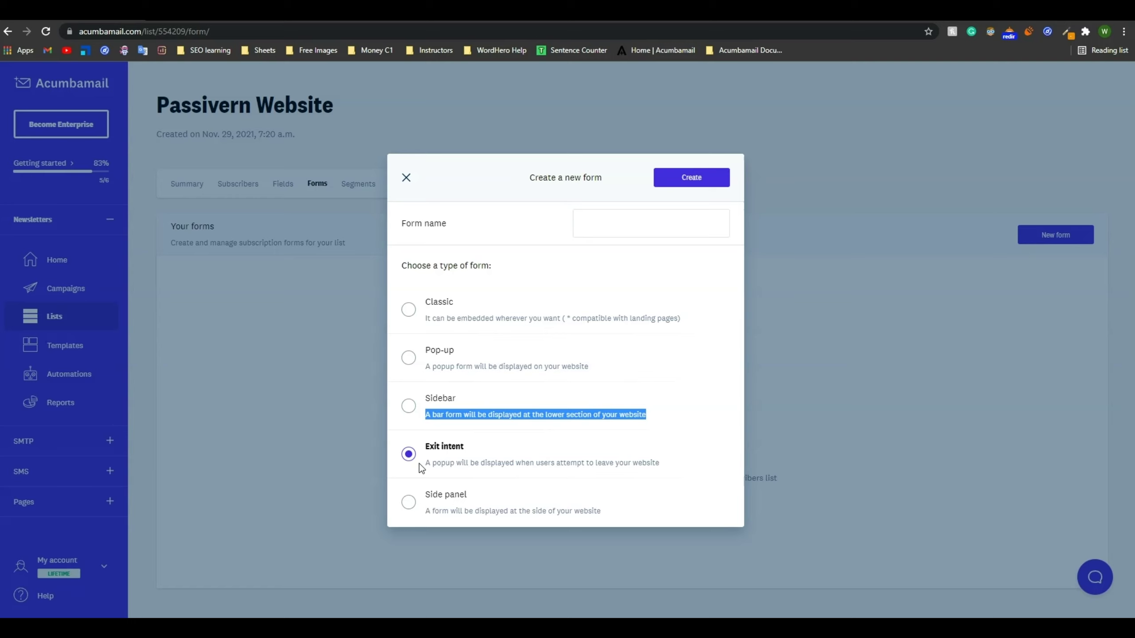
click(414, 511)
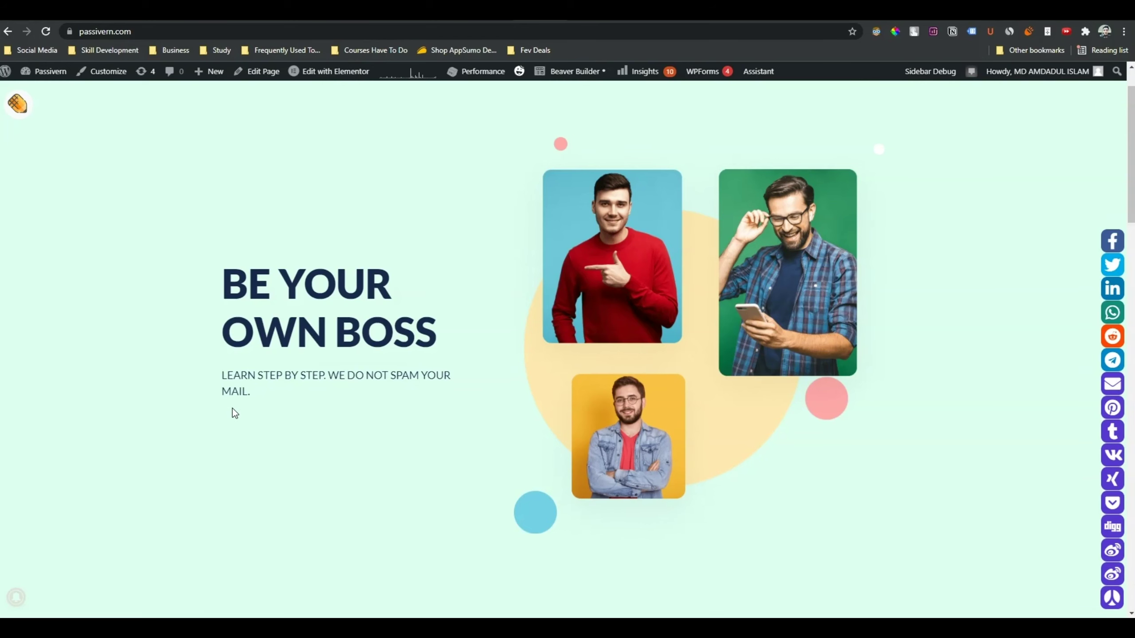
Inspect the area below the tagline on the passivern.com homepage as a place for the embedded form
drag(229, 410, 350, 426)
click(349, 426)
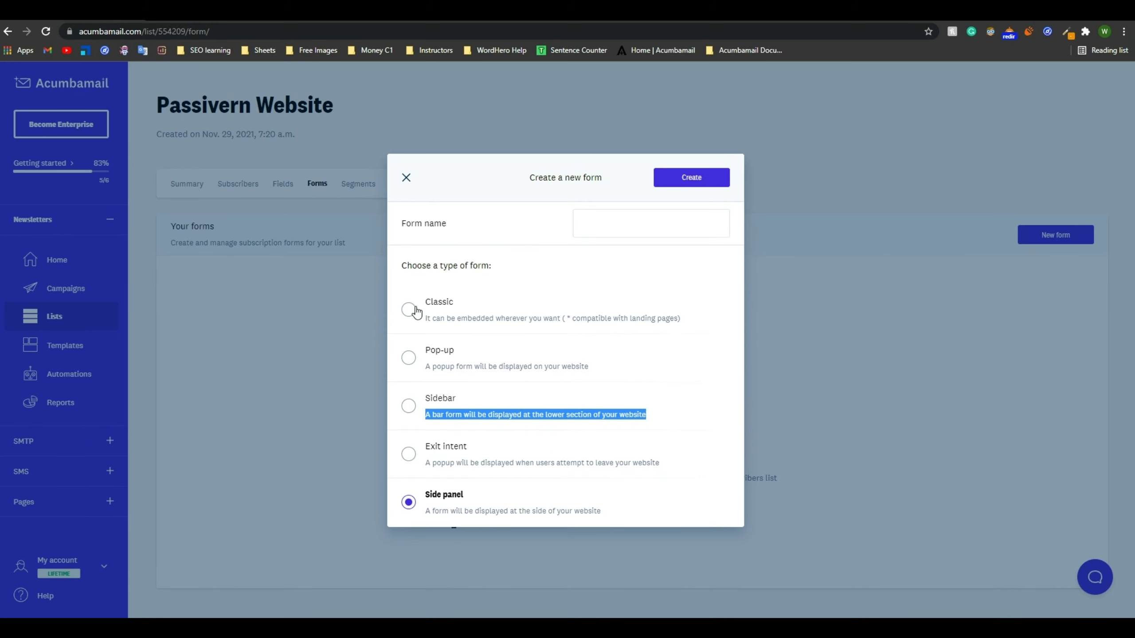
Create a Classic form named "Passivern Home Page Embaded Form" and show the predesigned templates
click(408, 310)
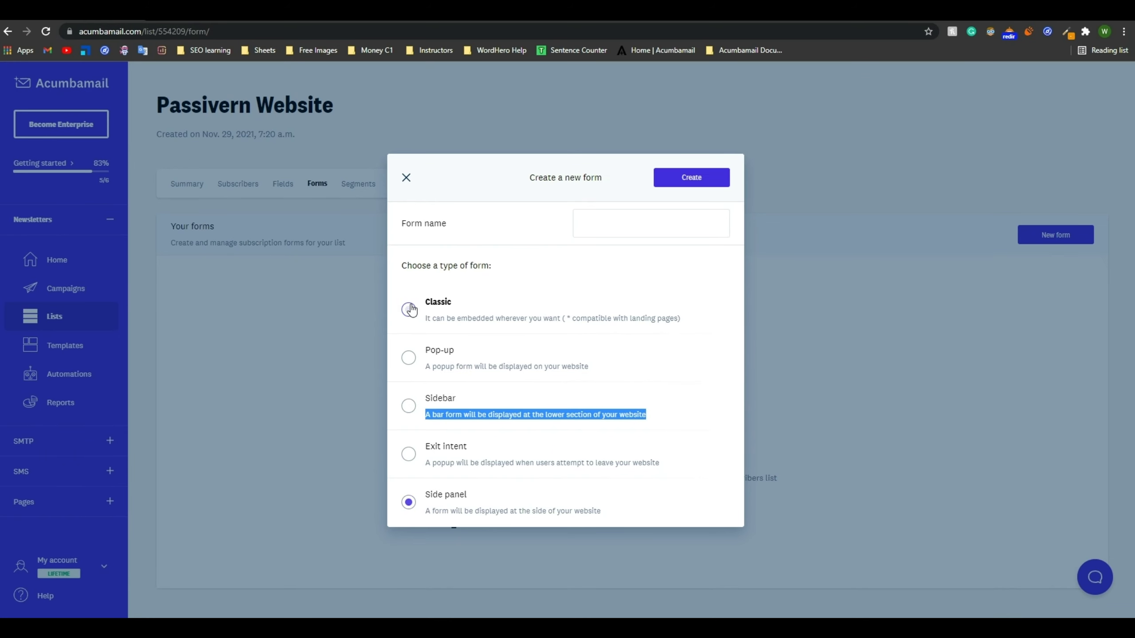
click(621, 220)
text(Passivern Home Page Embaded Form)
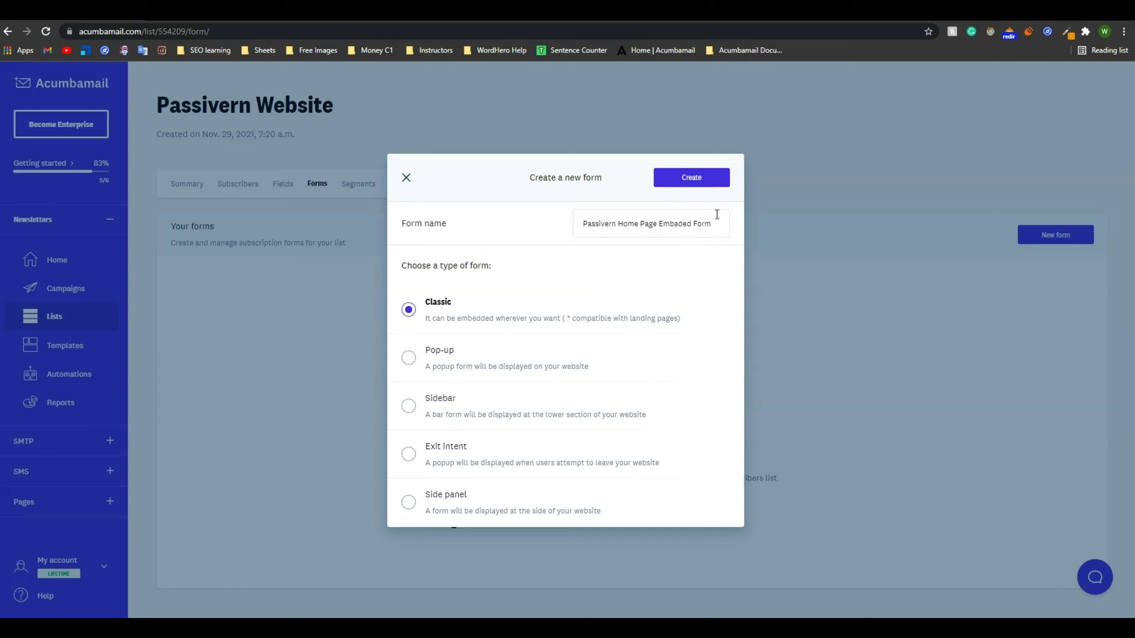
click(694, 179)
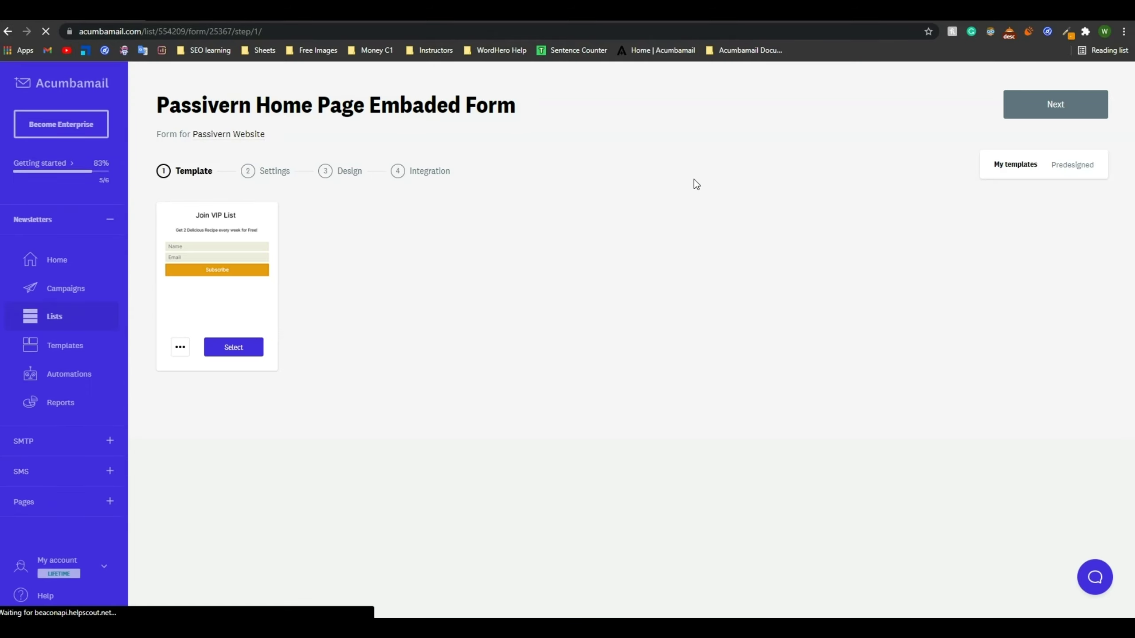
click(1077, 166)
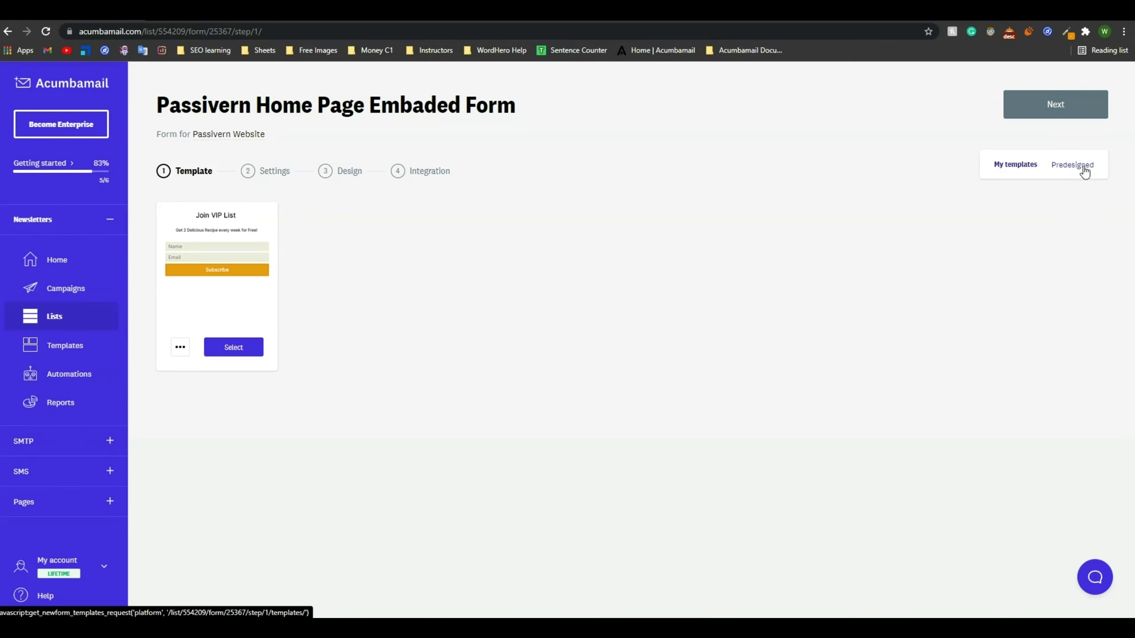
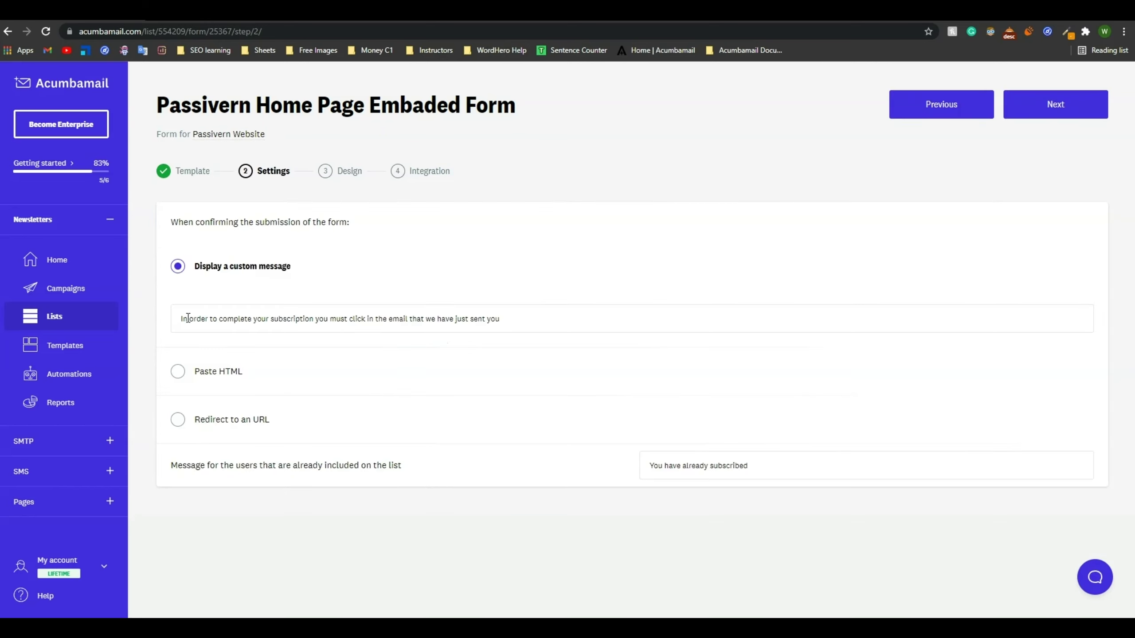
Review the custom message option and its text for confirming the form submission
drag(180, 320, 503, 321)
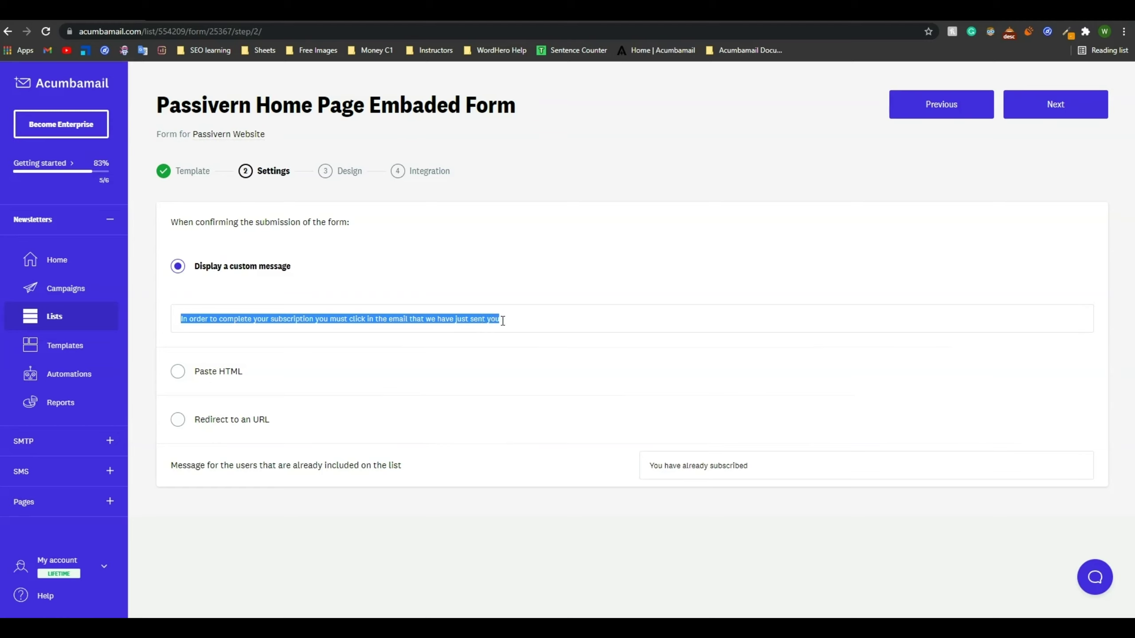
click(269, 268)
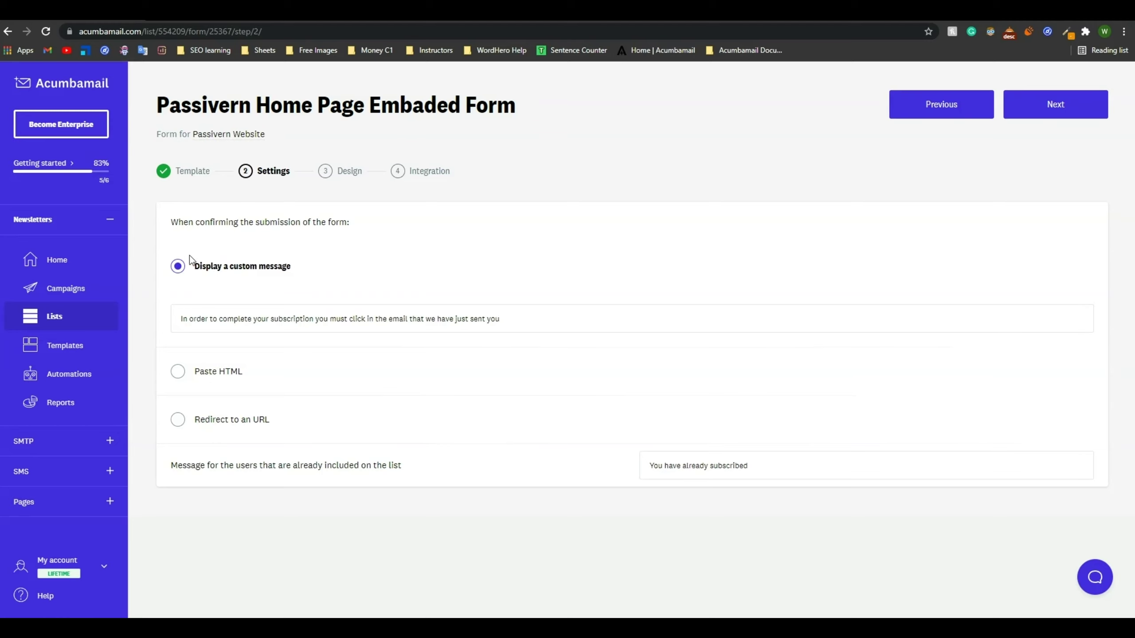
triple_click(217, 271)
drag(498, 319, 182, 311)
click(179, 268)
Try the Paste HTML and Redirect to an URL options for the form's submission confirmation
click(179, 374)
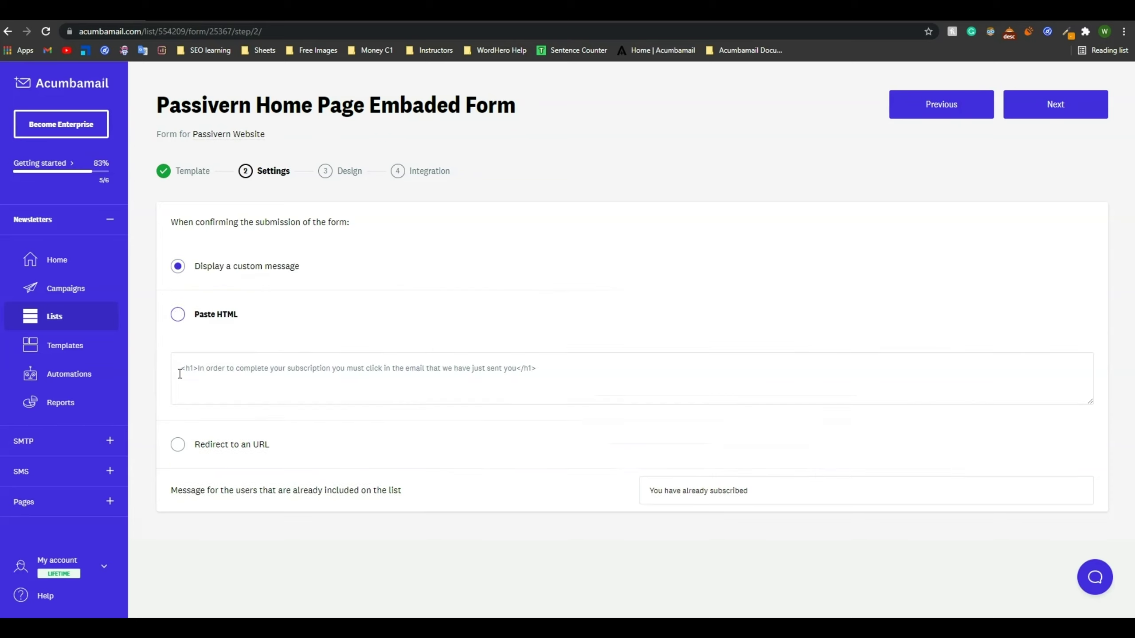
click(178, 446)
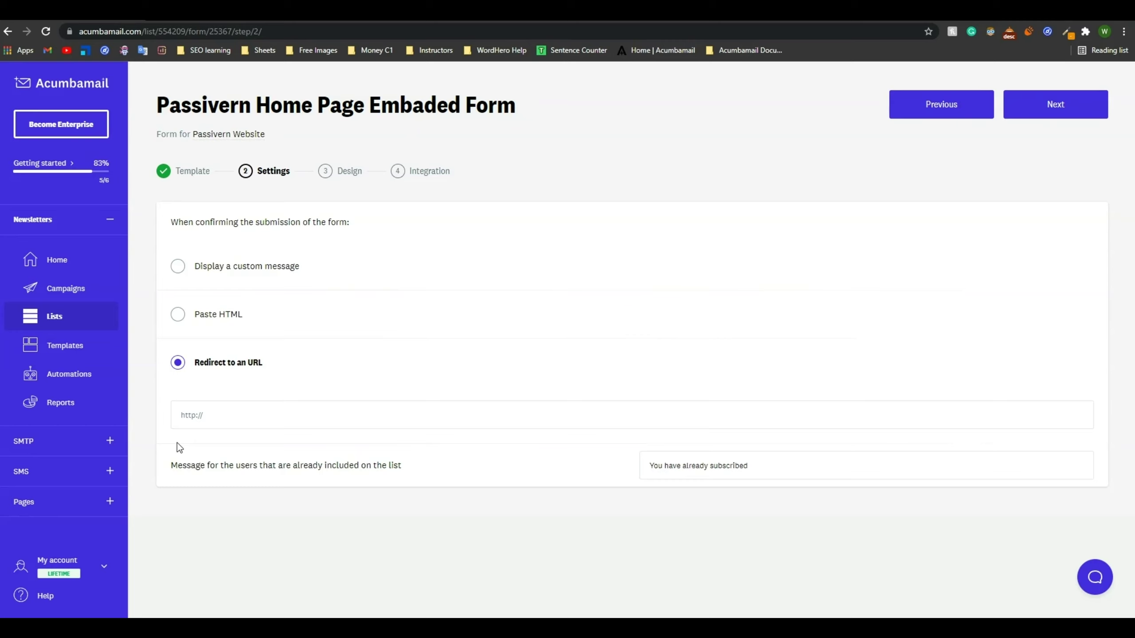
click(198, 416)
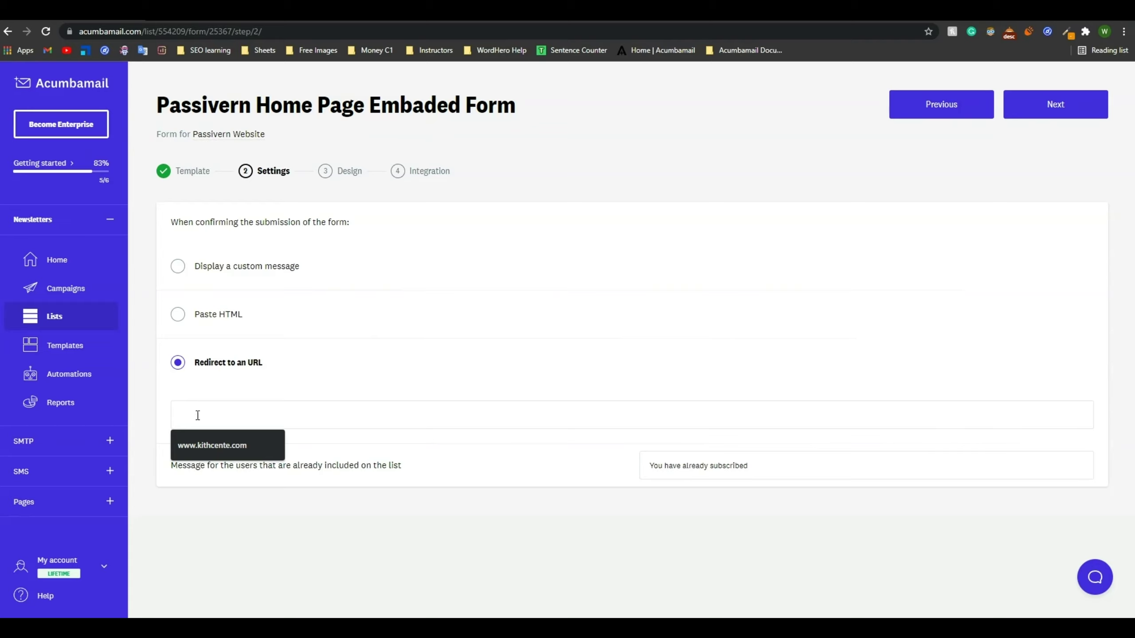
click(249, 388)
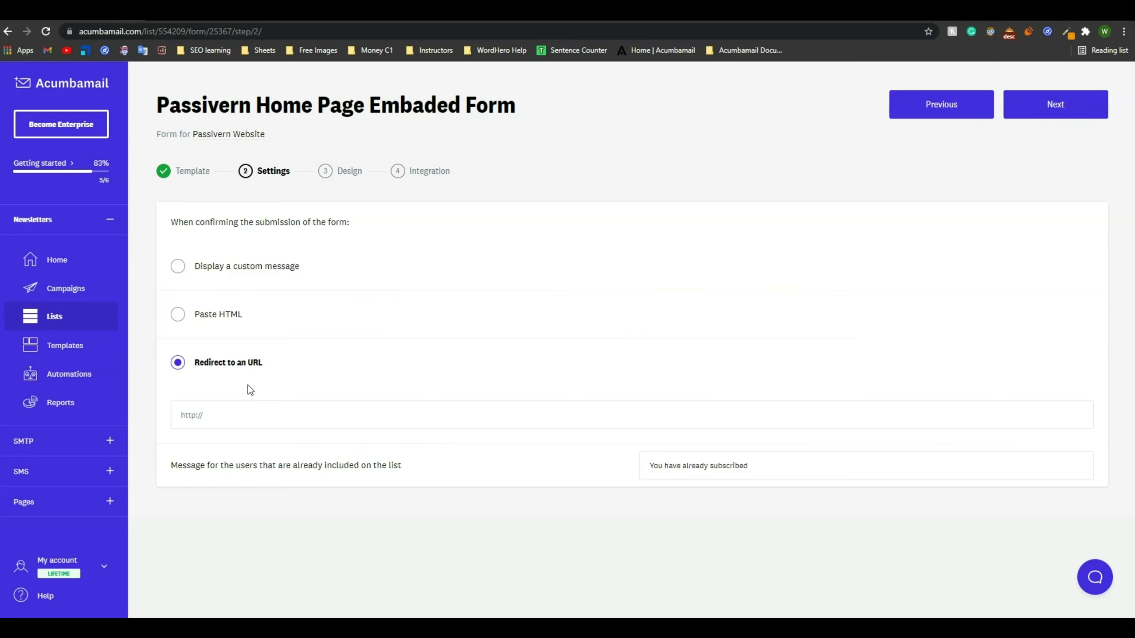
Set the submission confirmation to display a custom message and select the whole message text
click(210, 270)
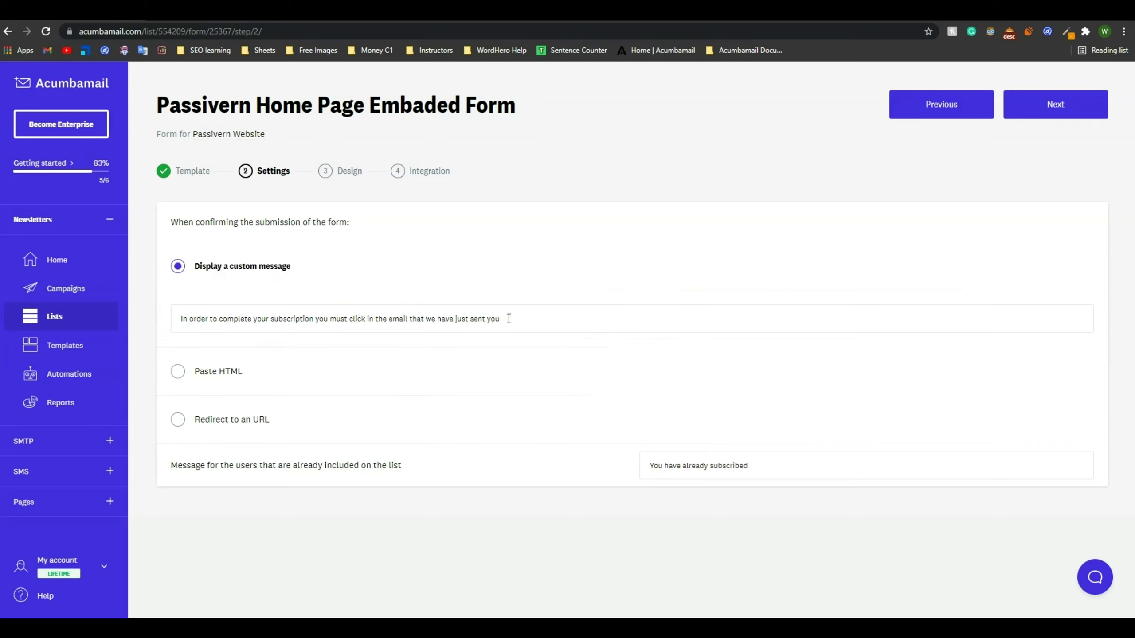
drag(508, 319, 178, 326)
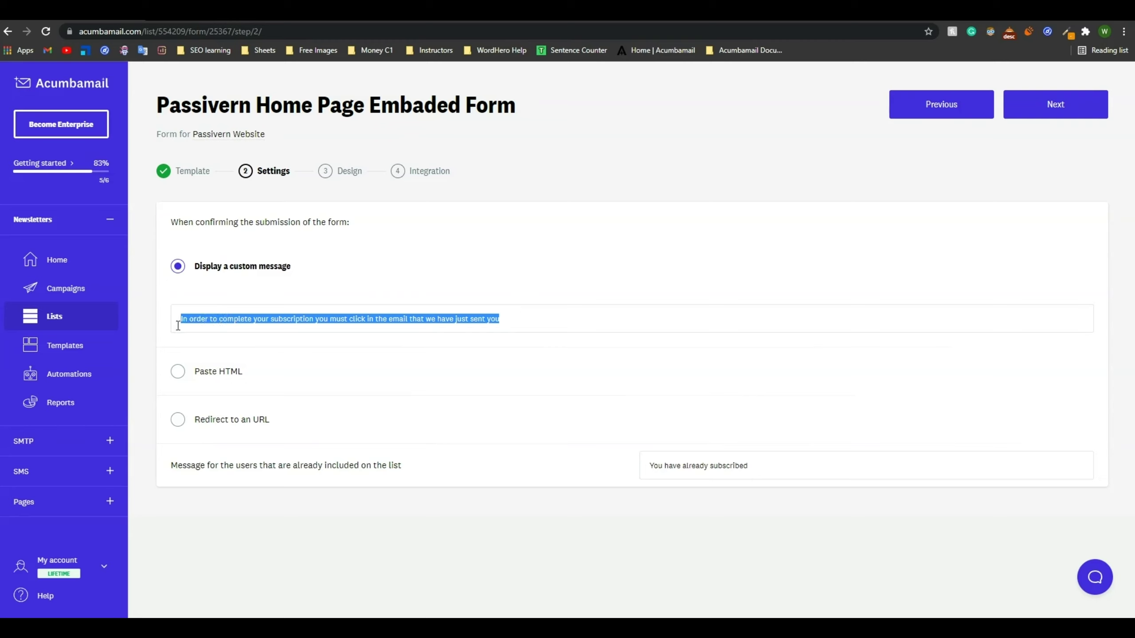
Replace the submission confirmation message with "Check Your Email and Get The PDF!"
text(Check Your Ema)
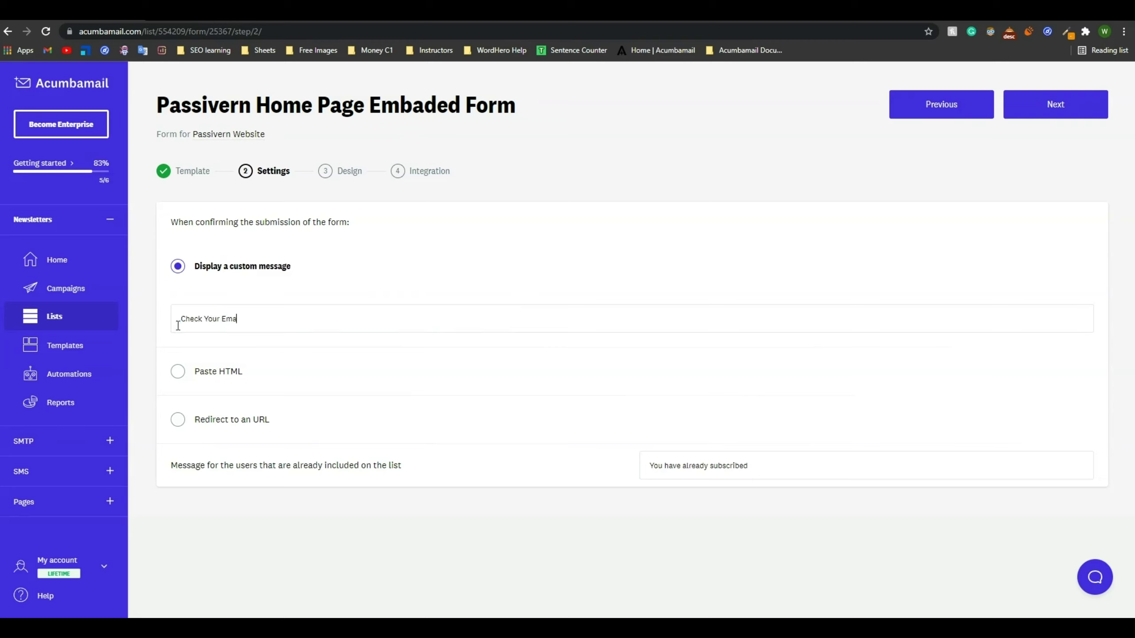
text(il and Get The PDF)
key(BackSpace)
text(!)
drag(306, 319, 182, 320)
Extend the existing-subscriber message after "You have already subscribed" with "! Thank You. To get the PDF, check your previous Email where we send you the PDF."
drag(181, 463, 180, 467)
drag(255, 469, 295, 472)
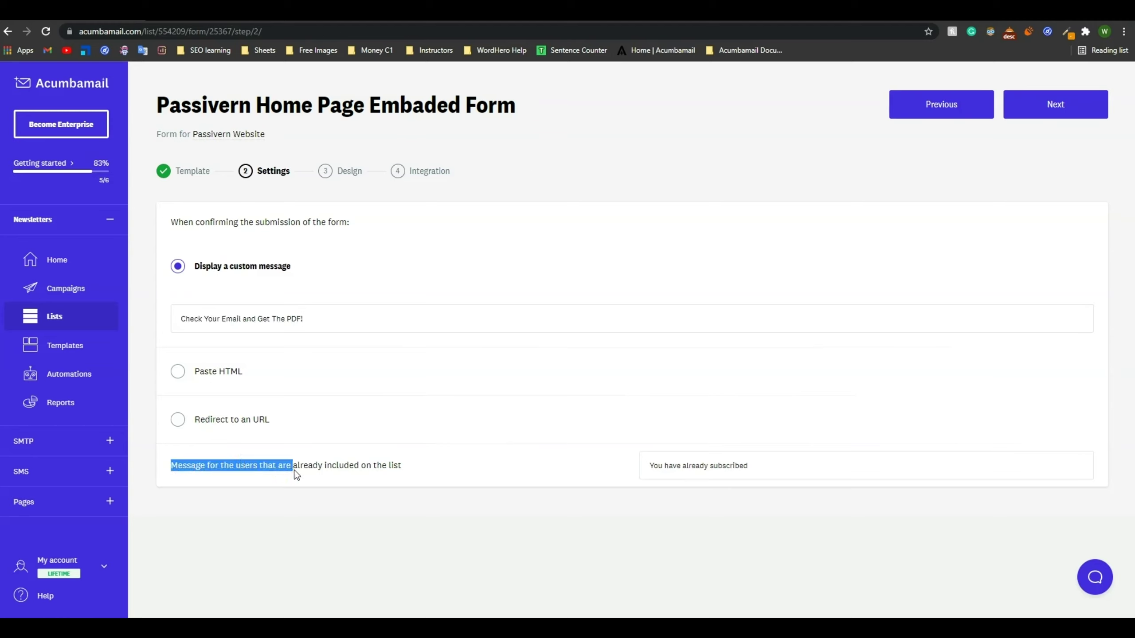
click(404, 470)
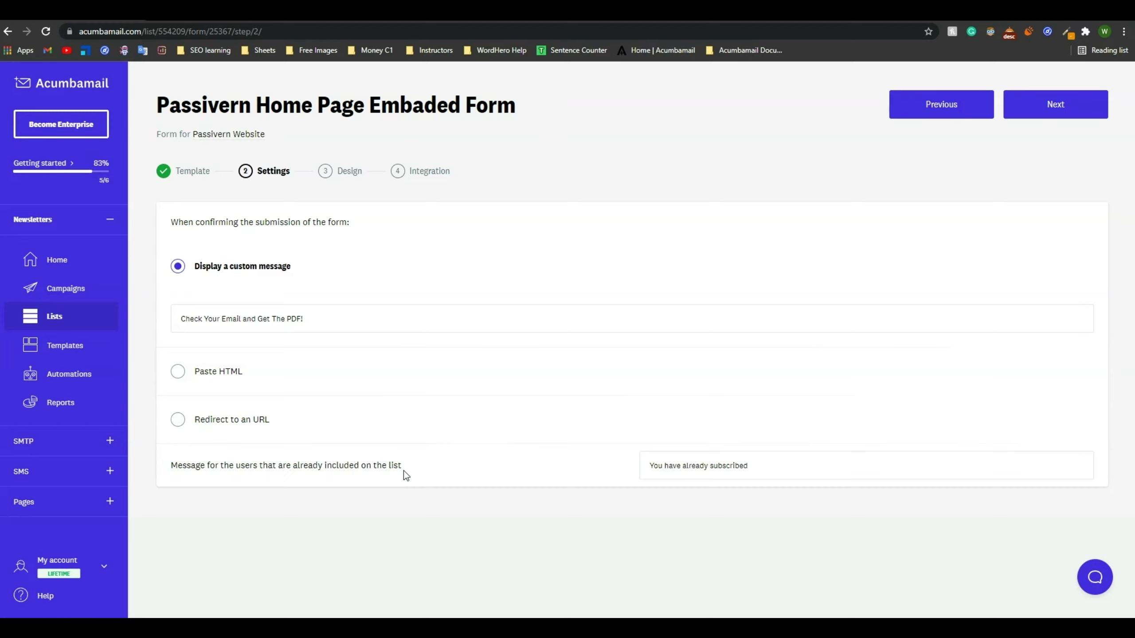
drag(760, 465, 649, 461)
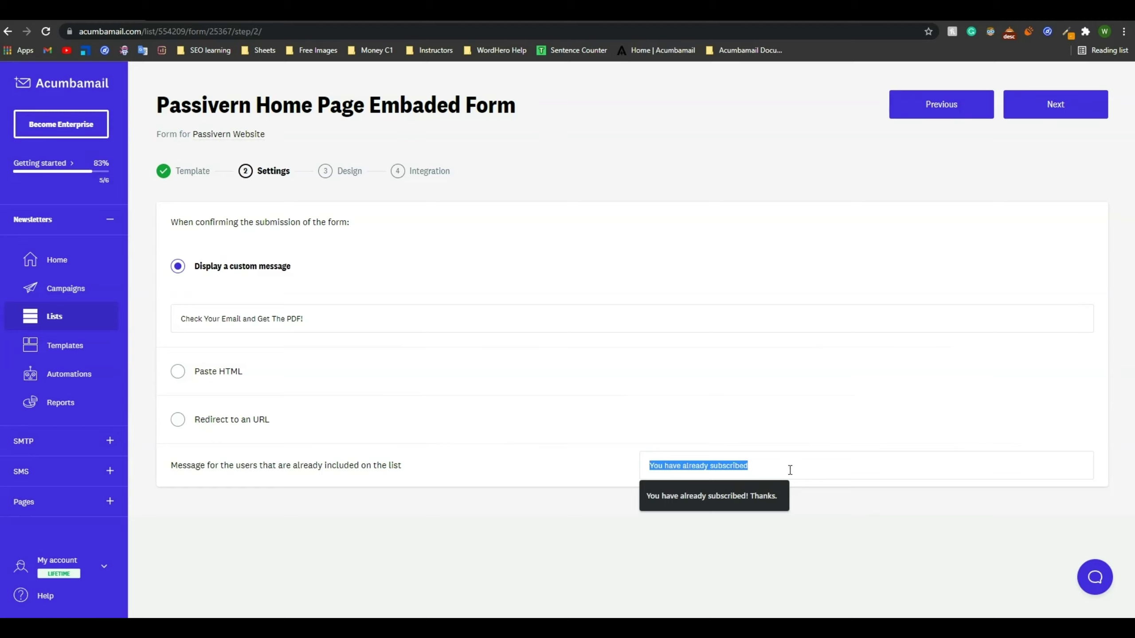
click(771, 465)
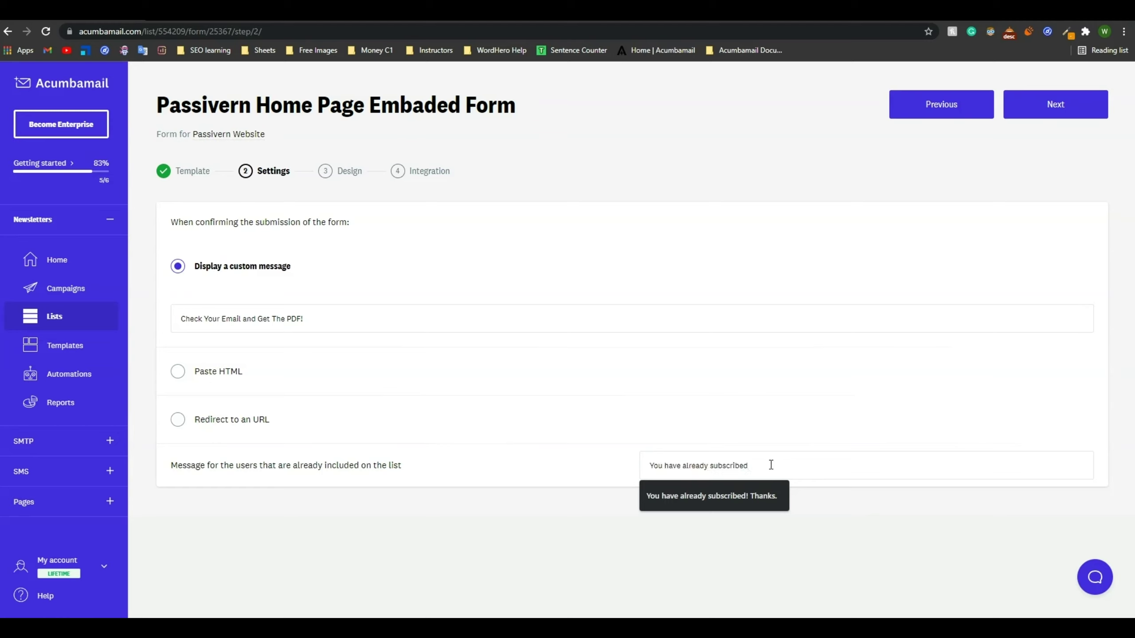
text(! Thank You. To get the PDF, check your previous)
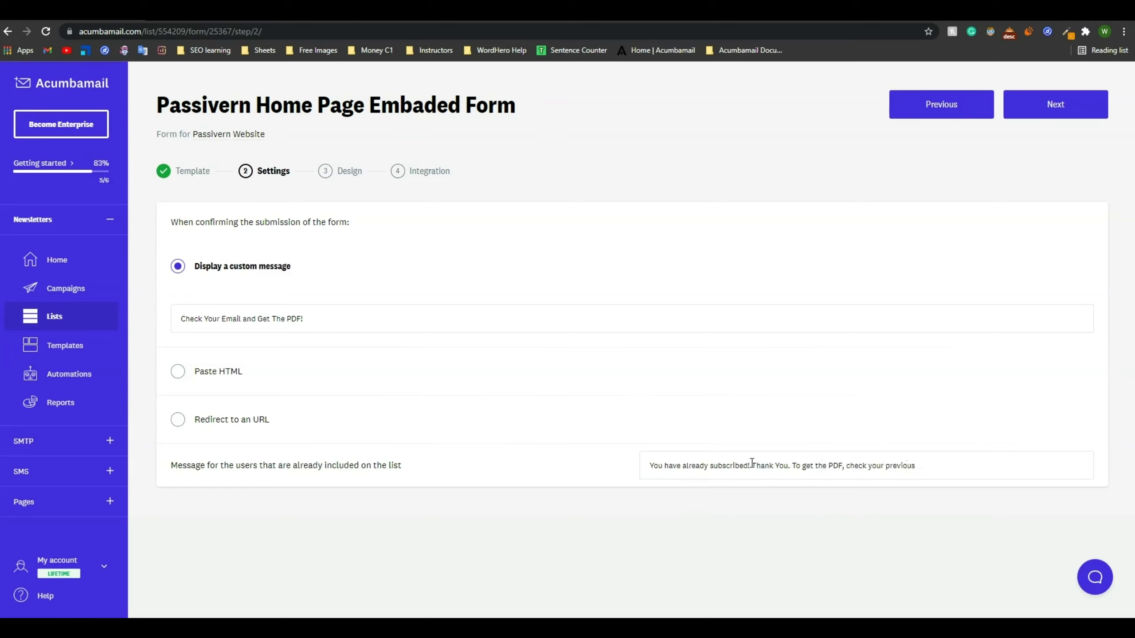
text( Email where we send you the PDF.)
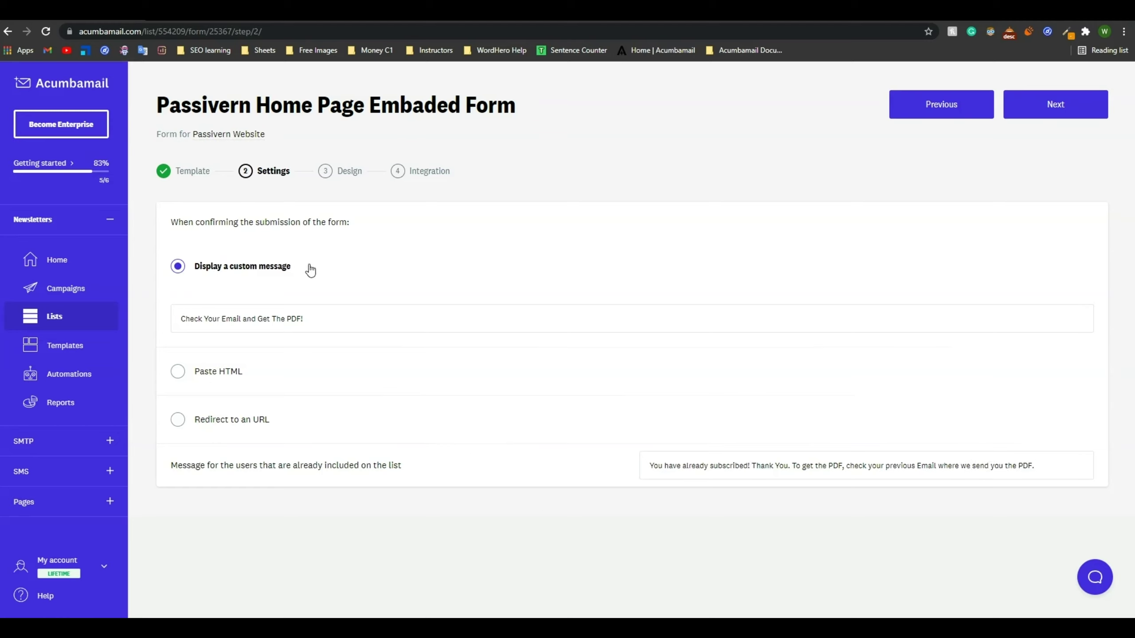
Try the Redirect to an URL confirmation option and switch back to displaying the custom message
click(208, 420)
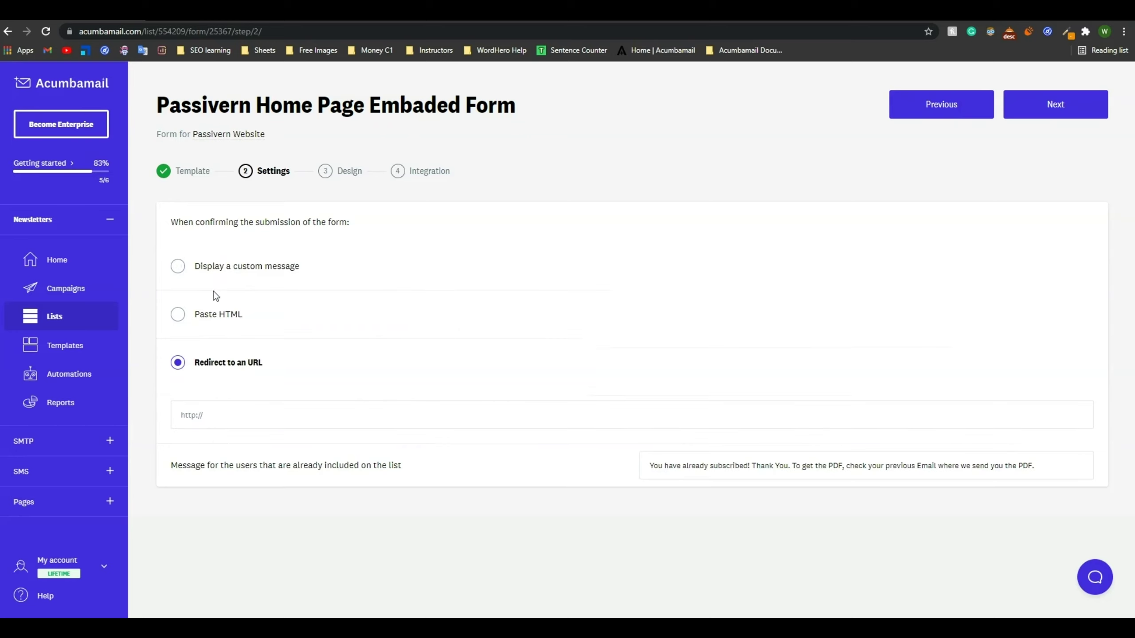
click(210, 266)
drag(171, 465, 419, 479)
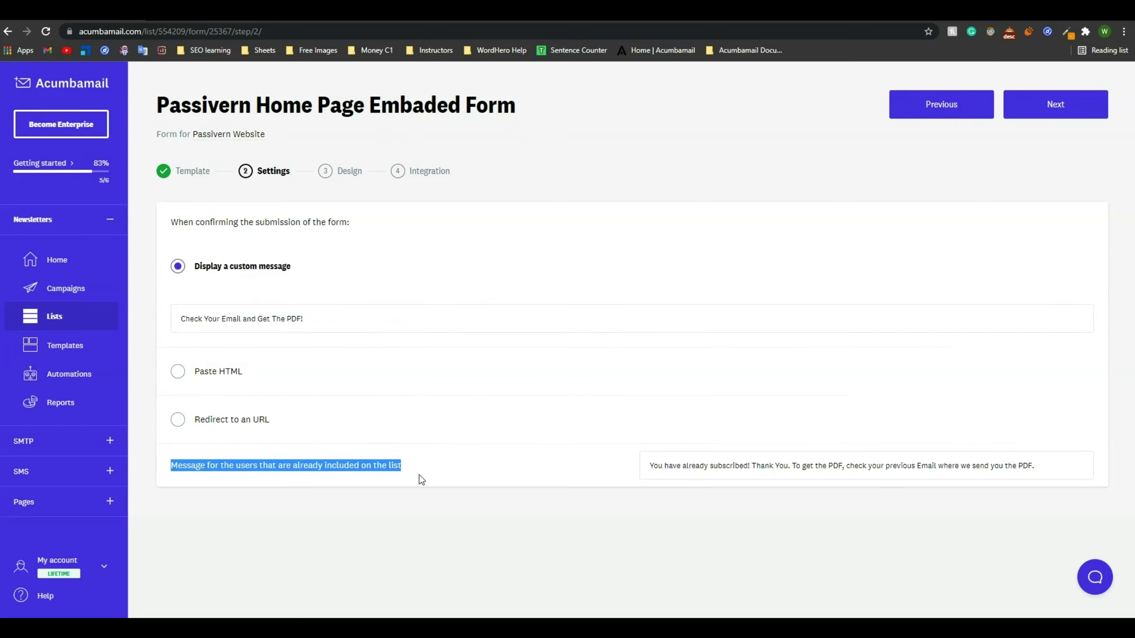
click(418, 475)
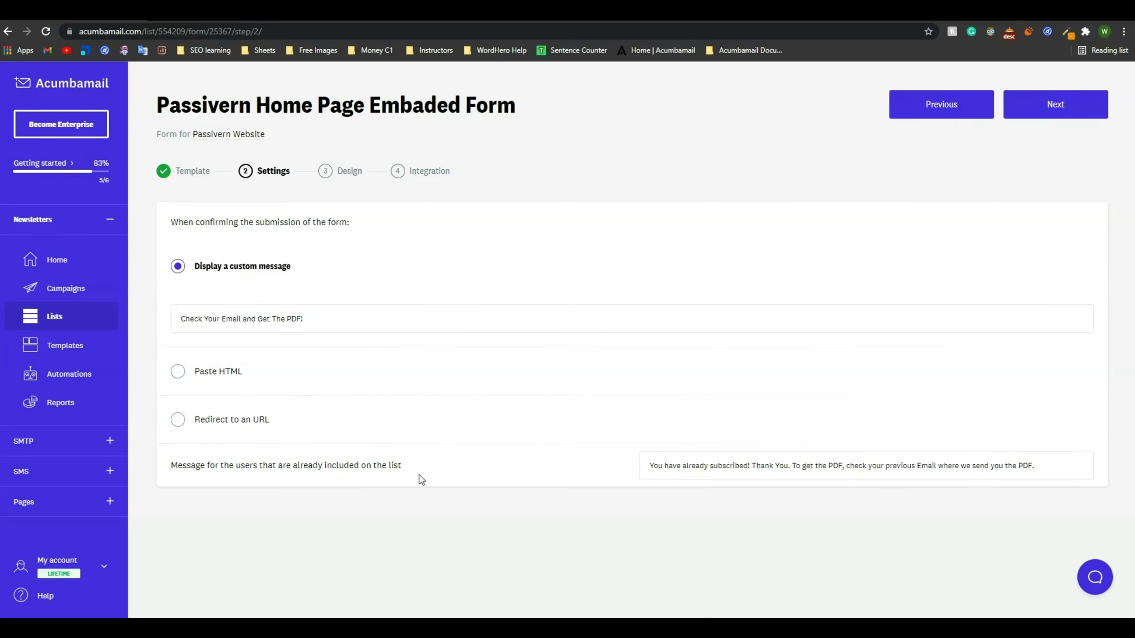
Continue to the form's Design stage and select the yellow row
right_click(1055, 116)
click(1054, 114)
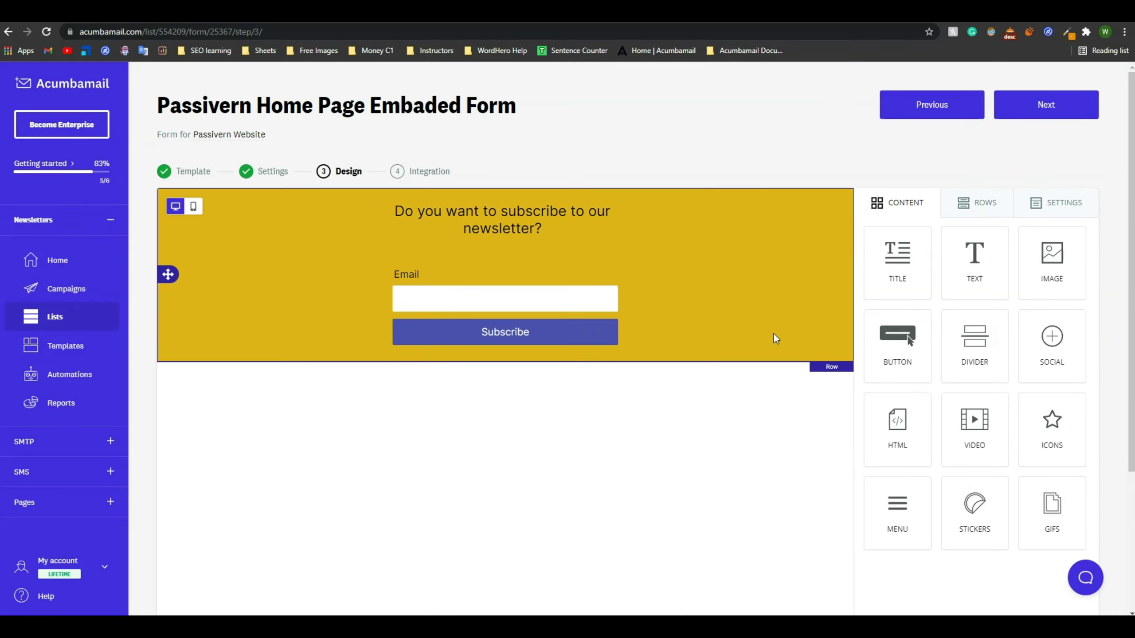
click(773, 333)
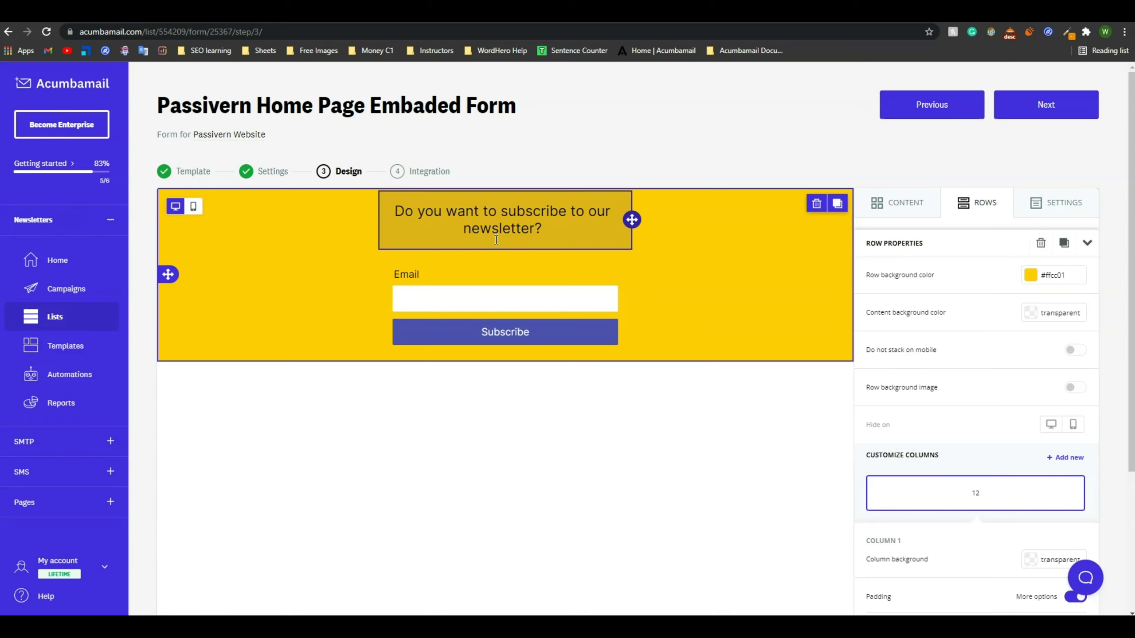
Replace the form's newsletter heading with "5 steps to write a ranking blog post"
triple_click(459, 216)
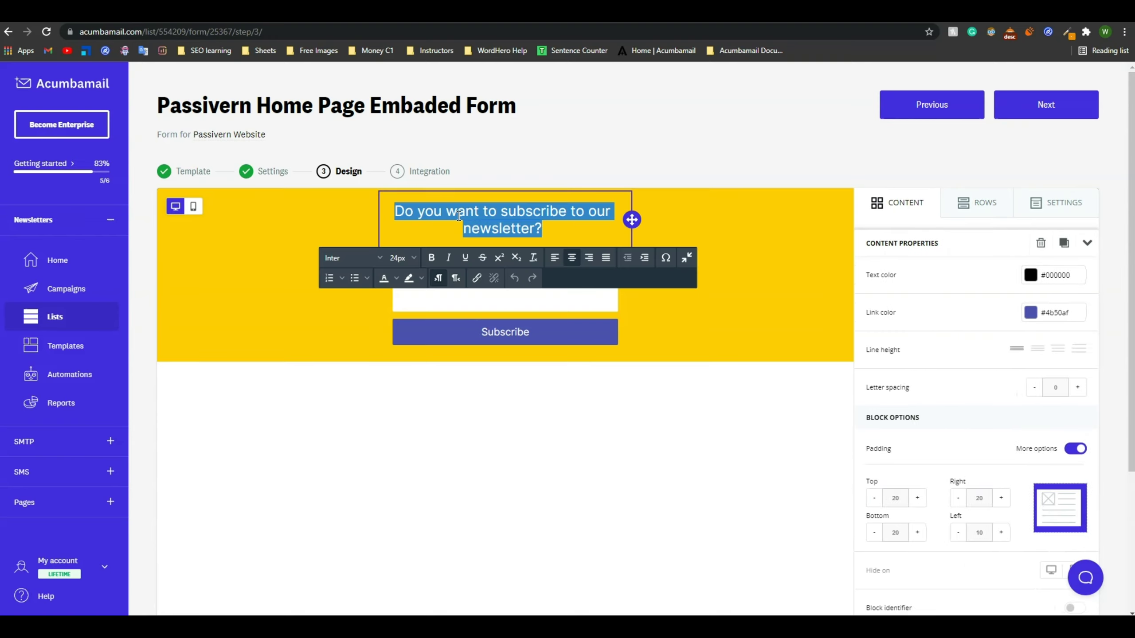
text(5 steps to write a ranking blog post)
triple_click(485, 208)
click(432, 208)
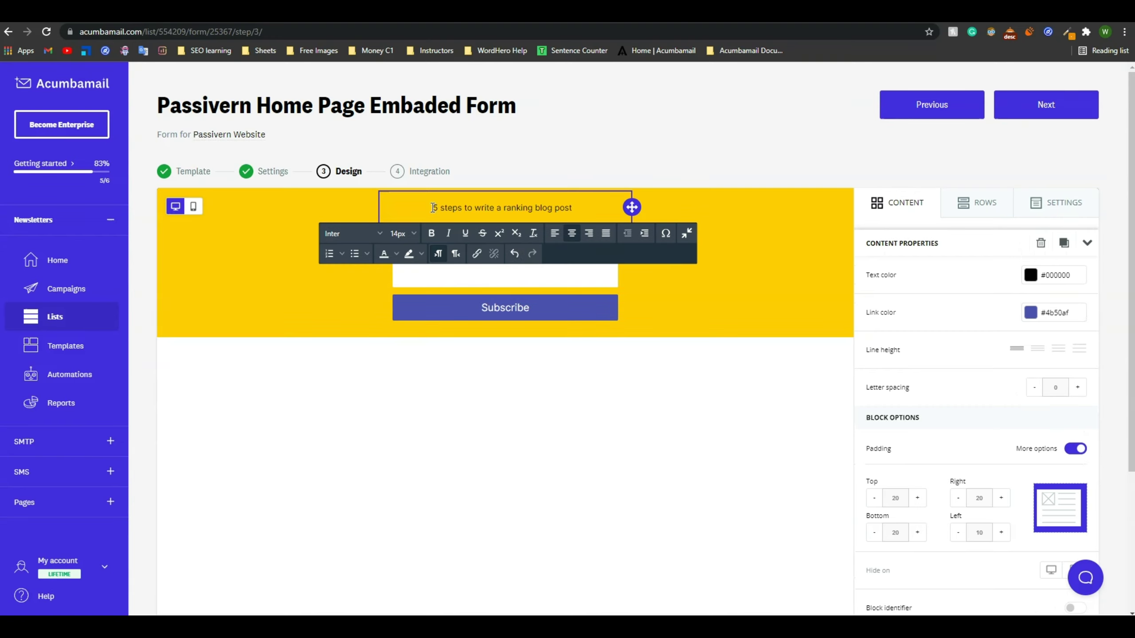
Reword the heading as "Want to Rank your Blog Post? Here are the 5 steps to write a ranking blog post.", reusing the copied text
triple_click(490, 205)
key(ctrl+c)
key(BackSpace)
text(wA)
key(BackSpace)
key(BackSpace)
text(Want to Rank your B)
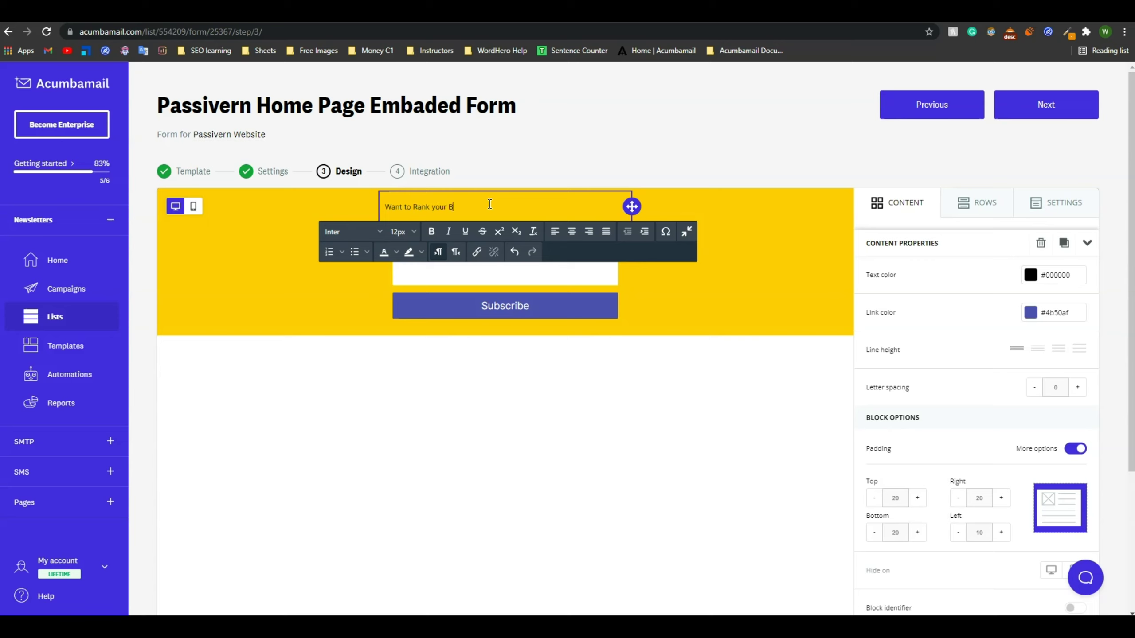
text(log Post? Here are the)
key(ctrl+v)
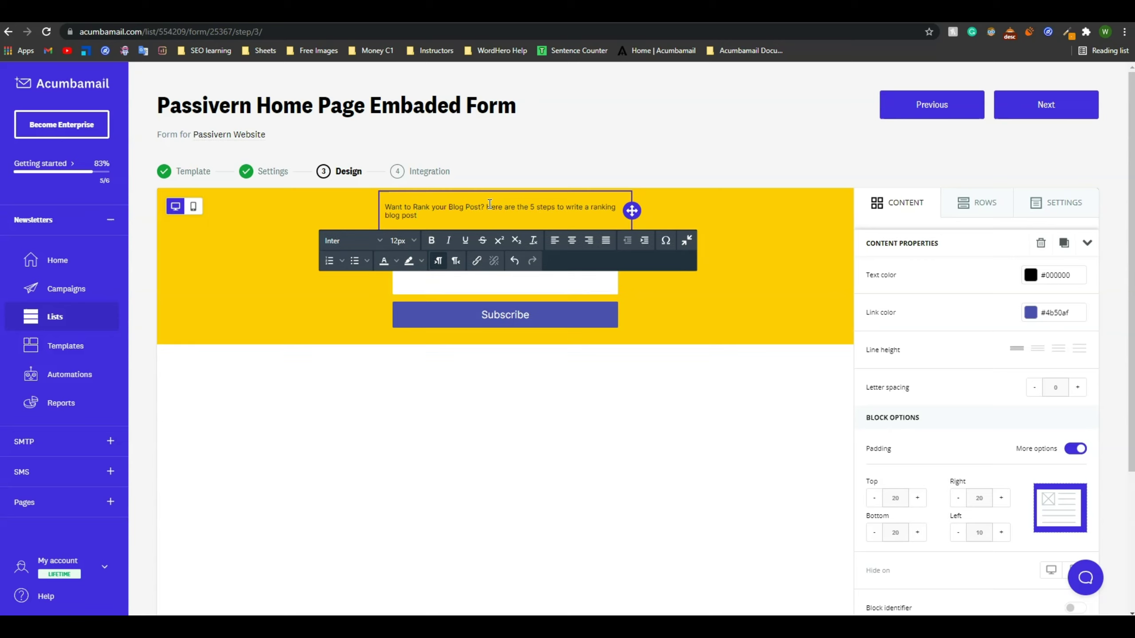
click(373, 241)
click(401, 239)
click(407, 239)
text(.)
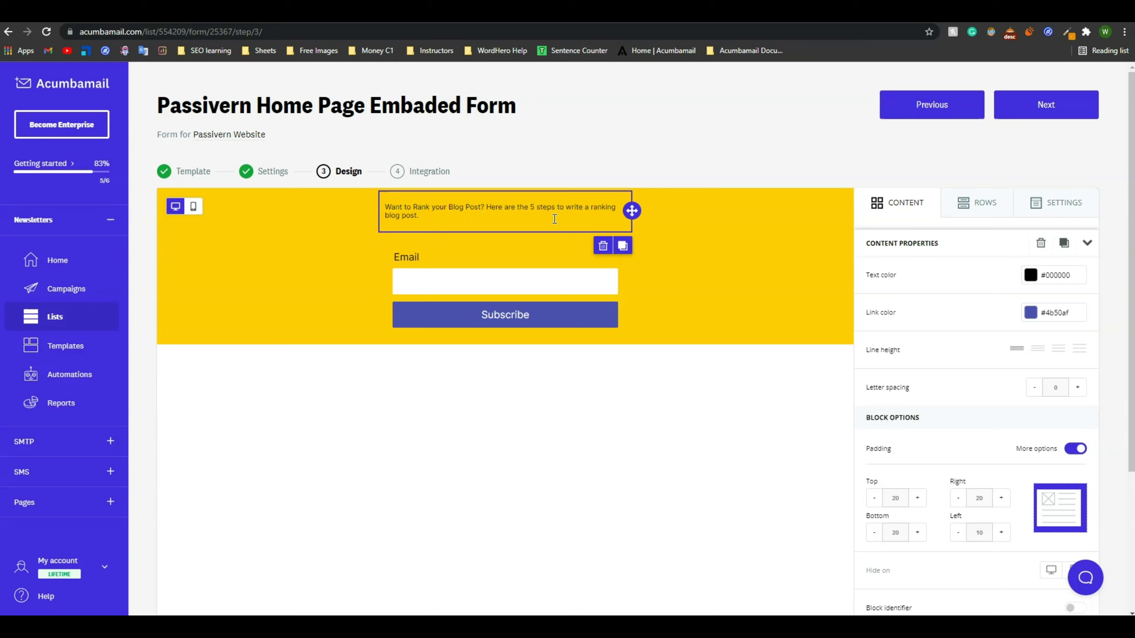
Format the whole heading as bold, 22px and centered
click(434, 217)
right_click(434, 216)
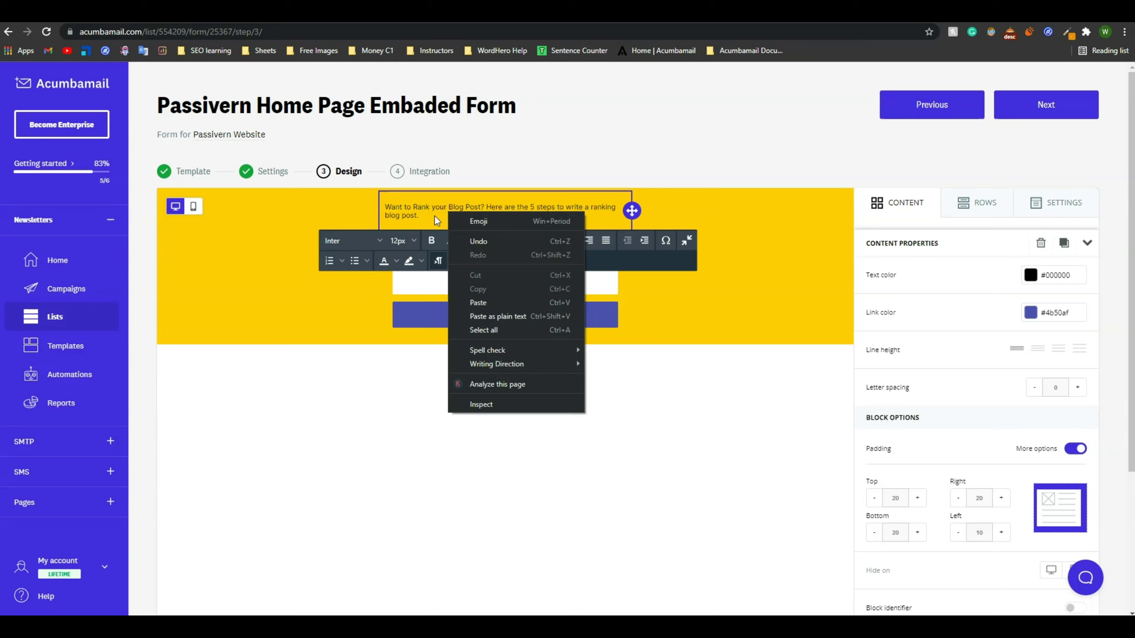
key(ctrl+a)
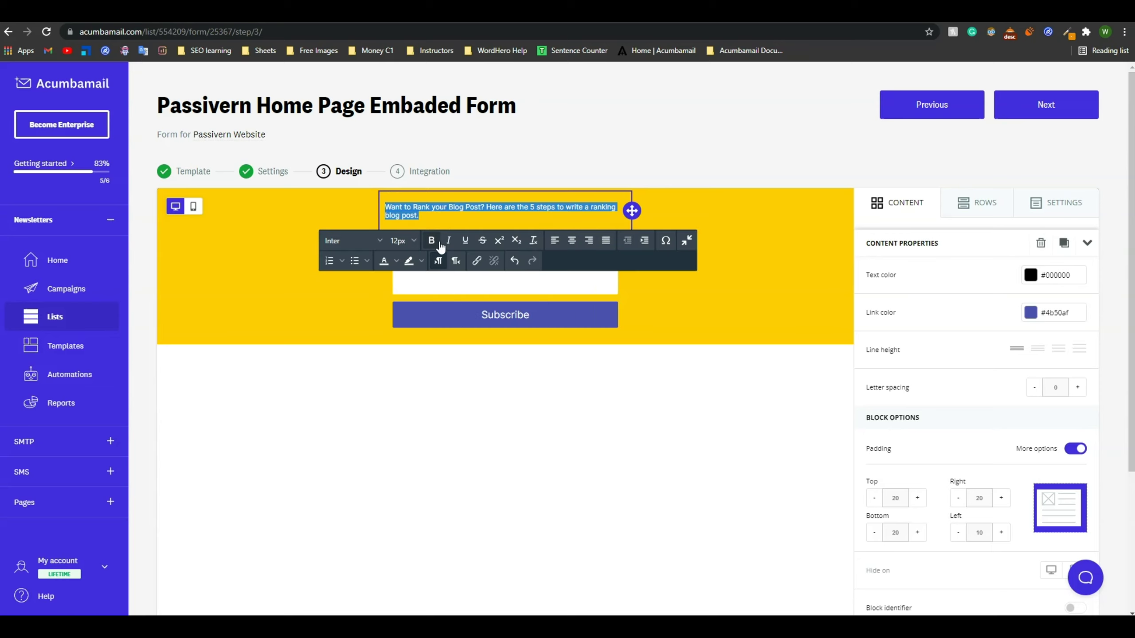
click(440, 244)
click(404, 241)
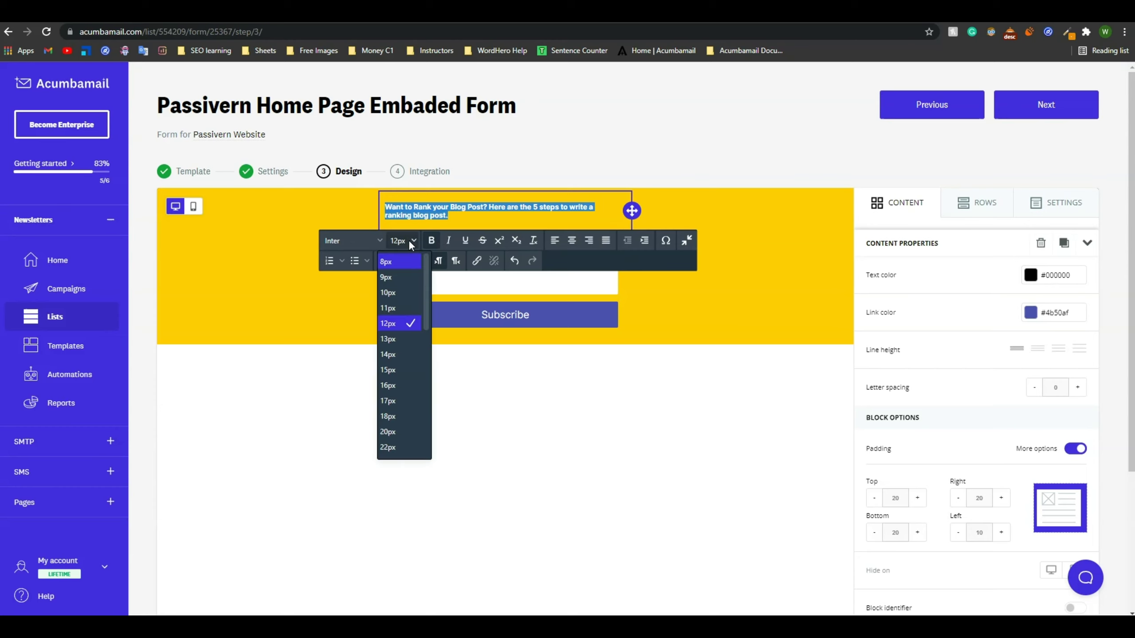
click(388, 445)
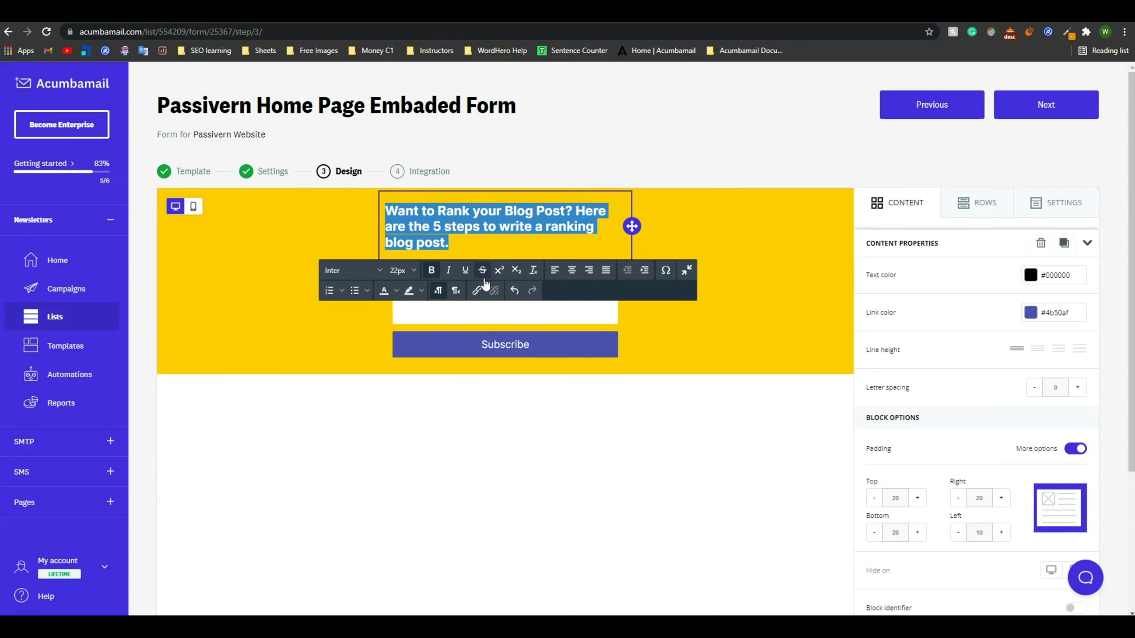
click(567, 270)
click(528, 233)
click(672, 350)
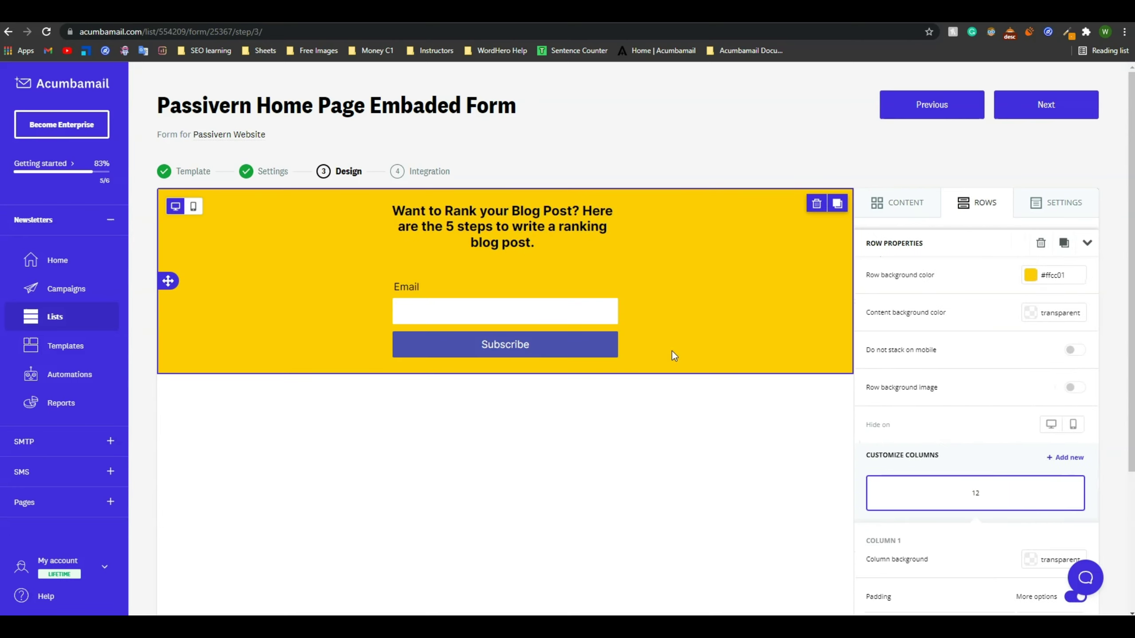
Add the Name field to the signup form block and move it above the Email field
click(485, 240)
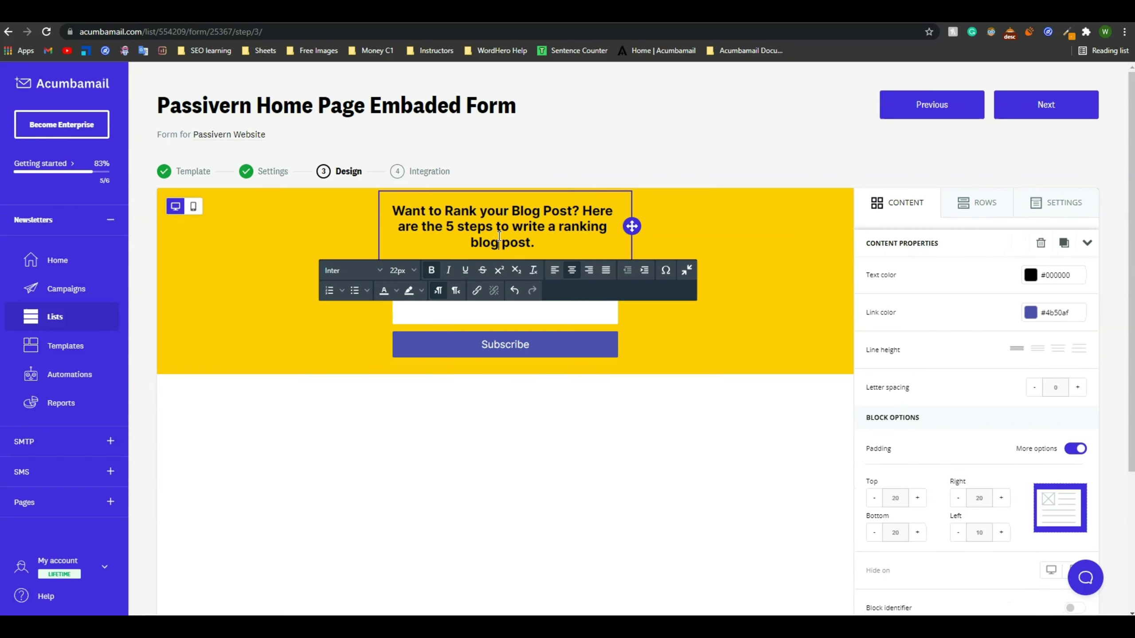
click(448, 289)
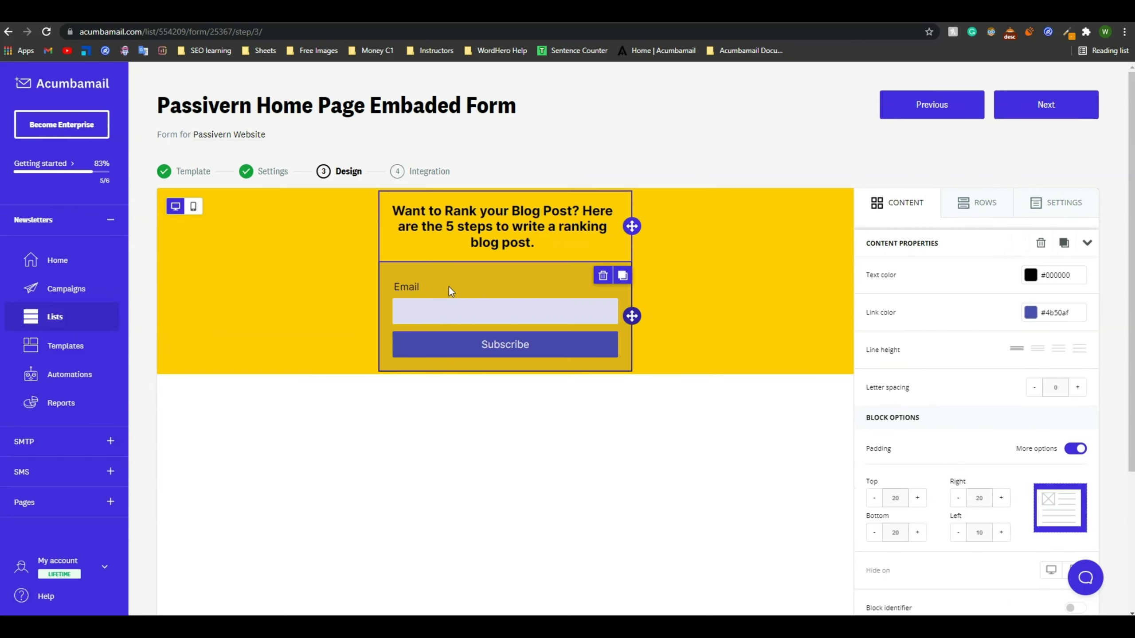
click(419, 285)
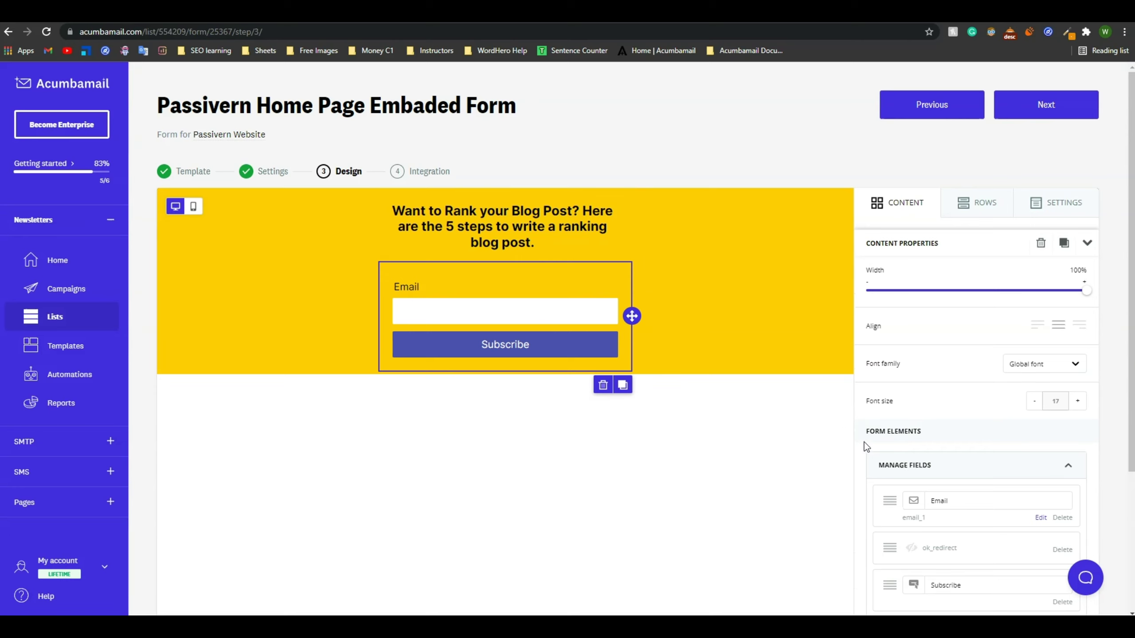
click(759, 322)
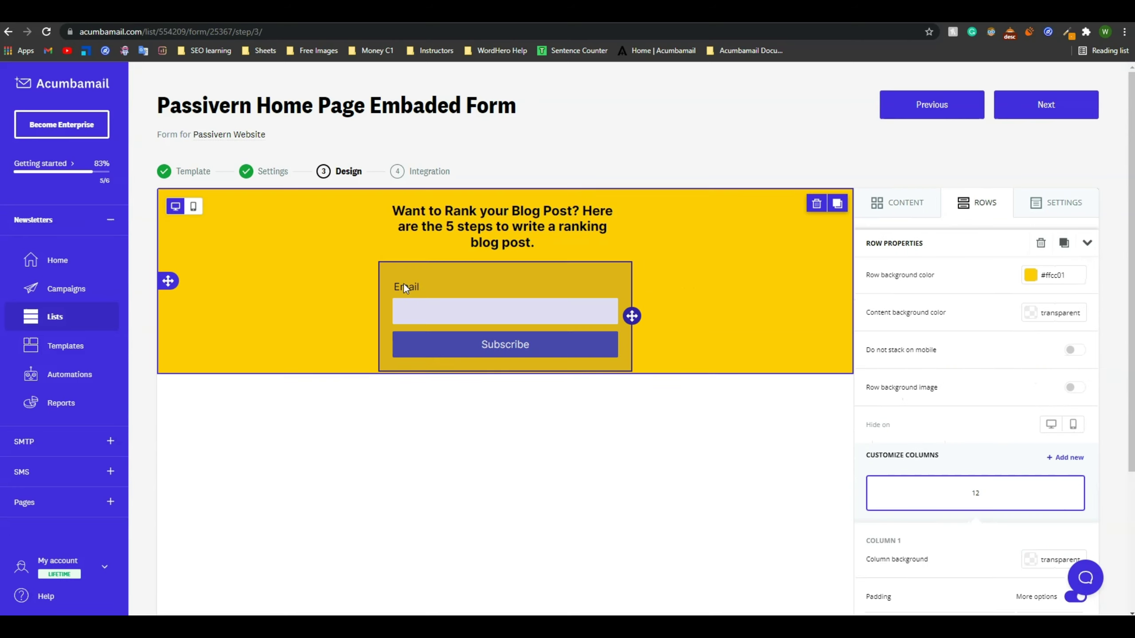
click(439, 289)
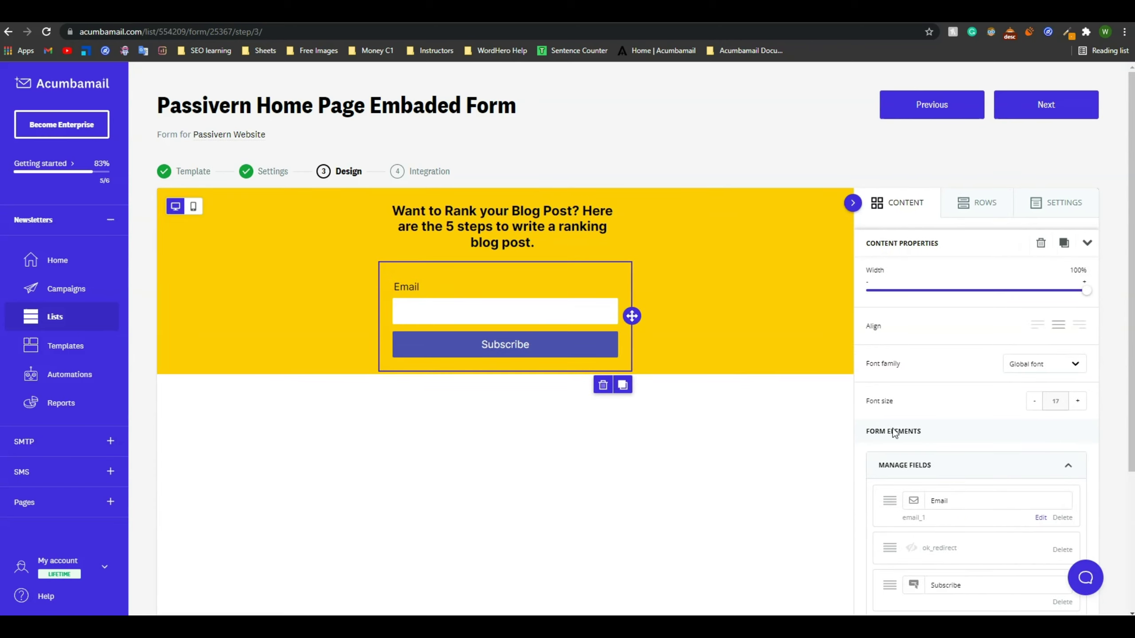
scroll(935, 429, down, 4)
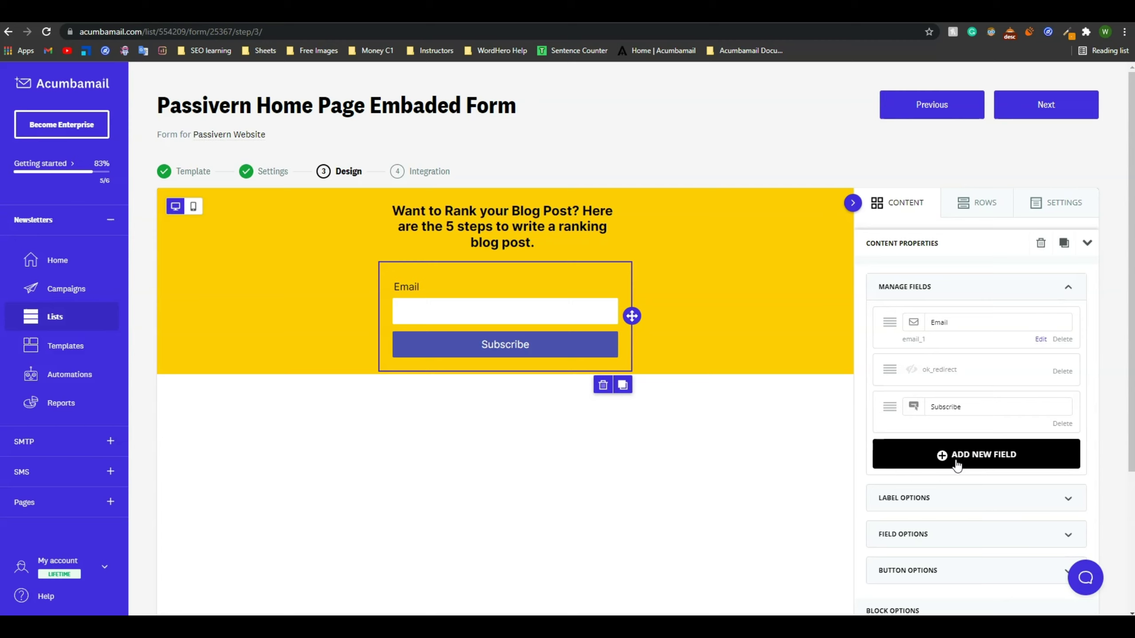
click(970, 458)
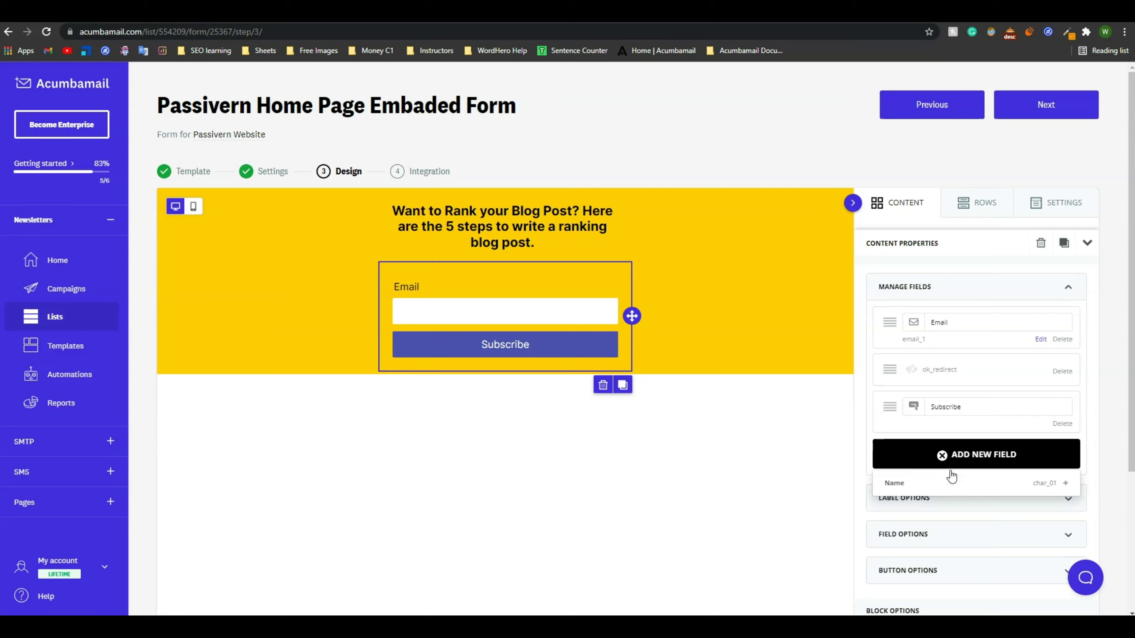
click(917, 489)
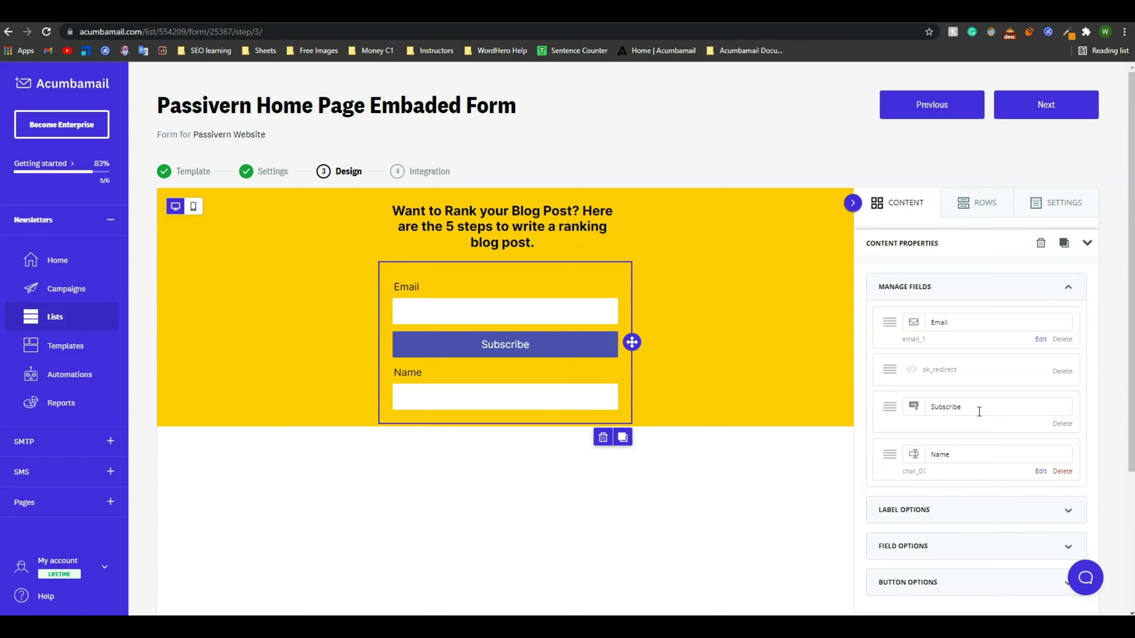
drag(891, 457, 892, 310)
drag(891, 309, 891, 309)
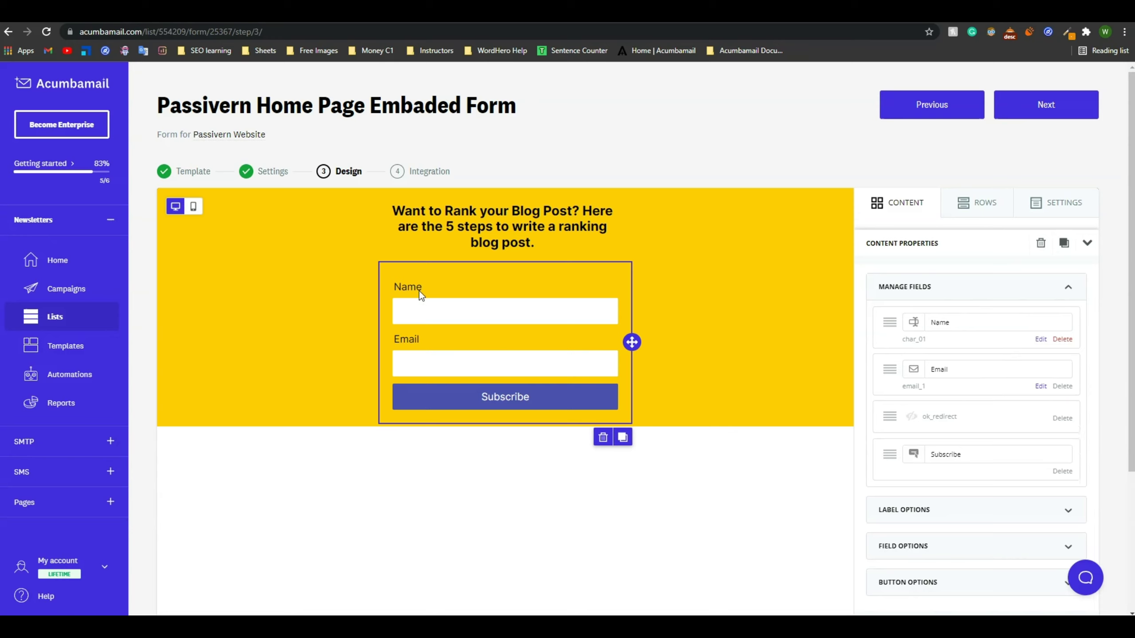
Clear the Name field's label, set its placeholder to "Name", toggle its Required setting and save the field
click(416, 309)
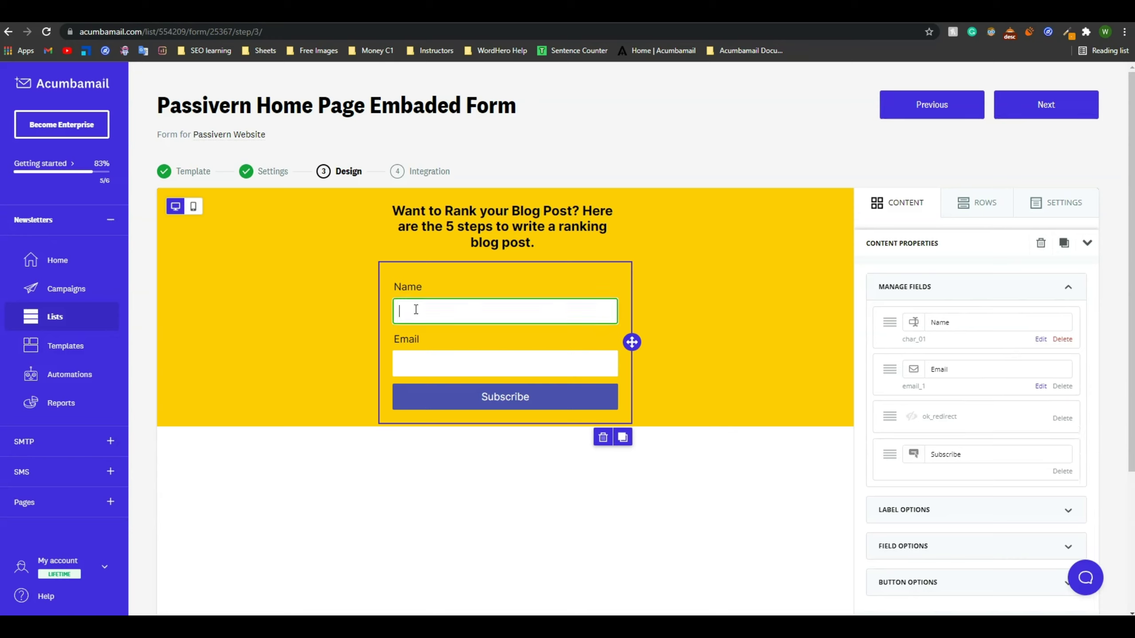
click(1040, 339)
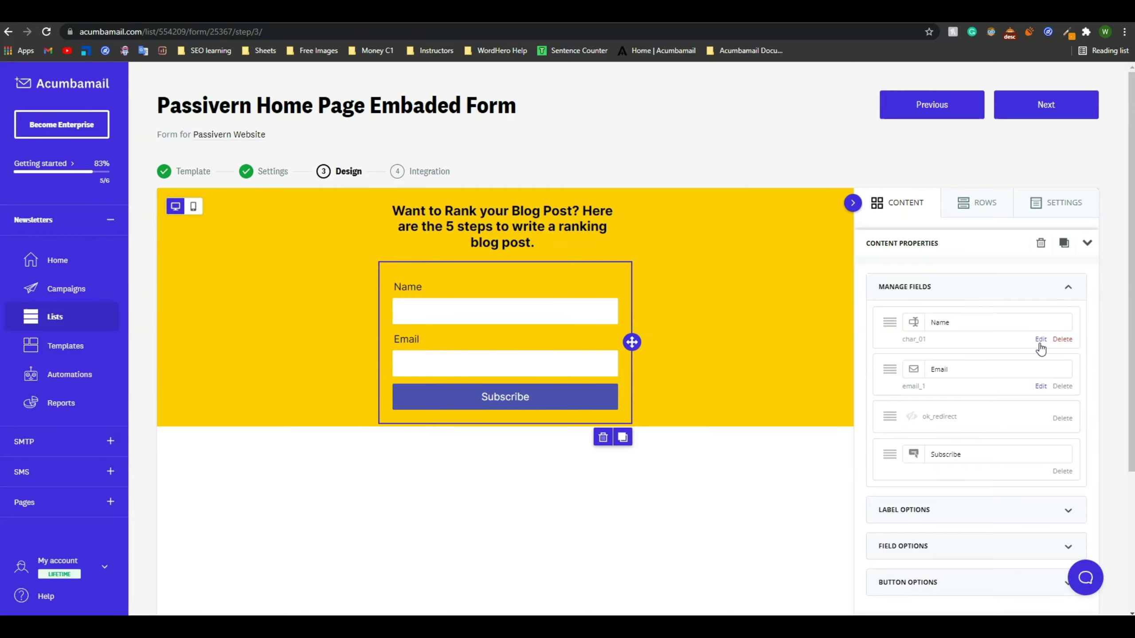
click(601, 436)
drag(601, 436, 561, 439)
key(BackSpace)
click(584, 499)
text(Name)
click(576, 528)
click(579, 528)
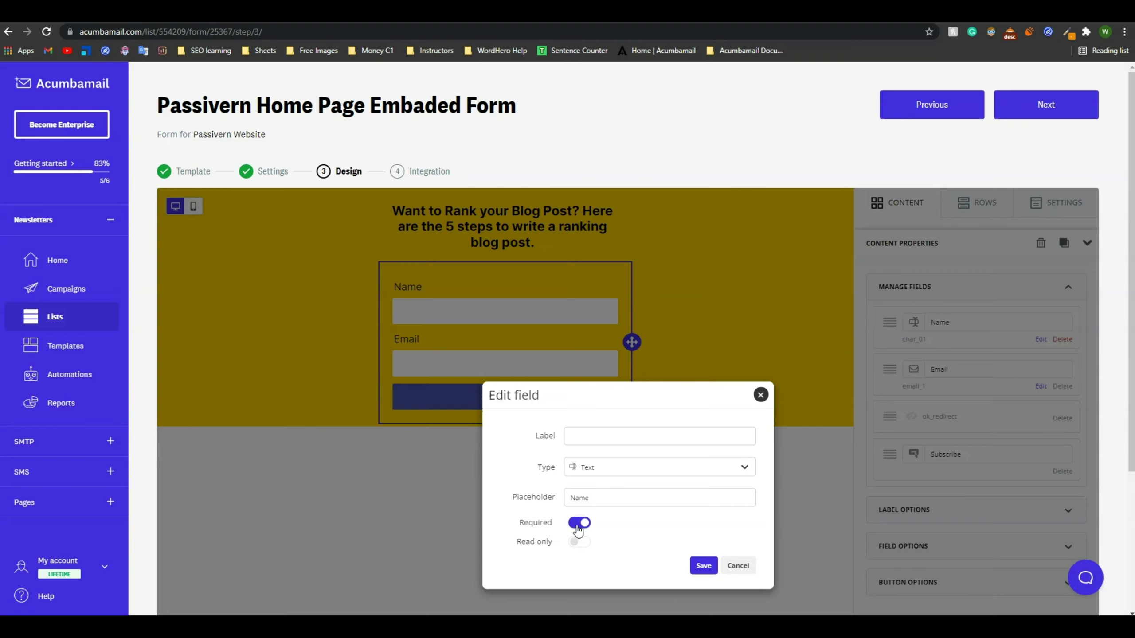
click(578, 527)
click(703, 566)
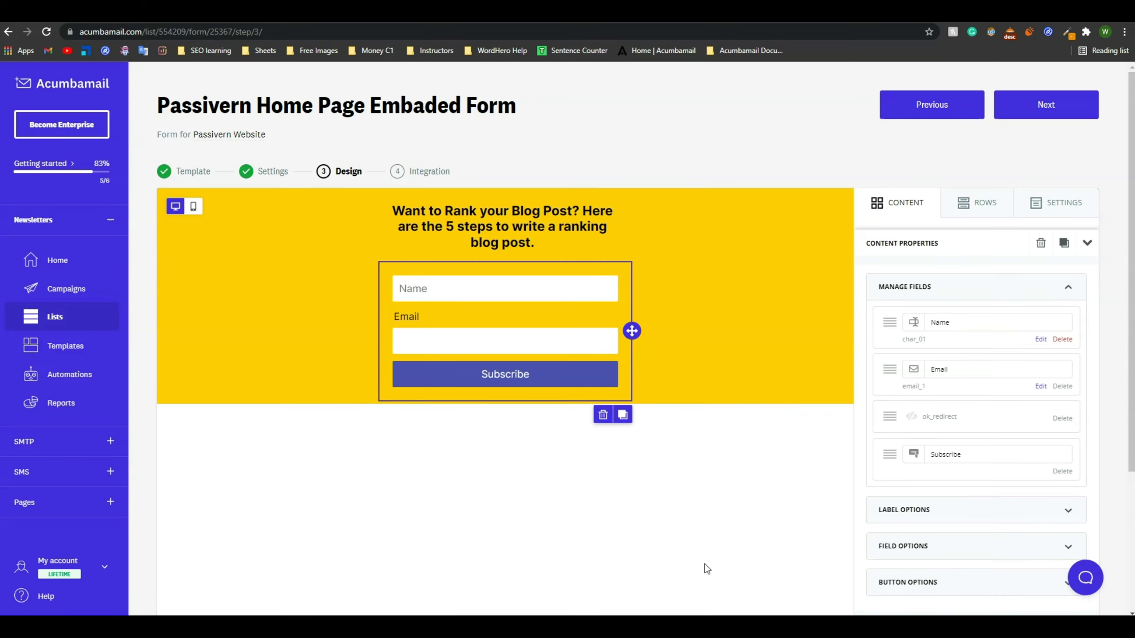
Clear the Email field's label, set its placeholder to "Email", and save the field
click(436, 291)
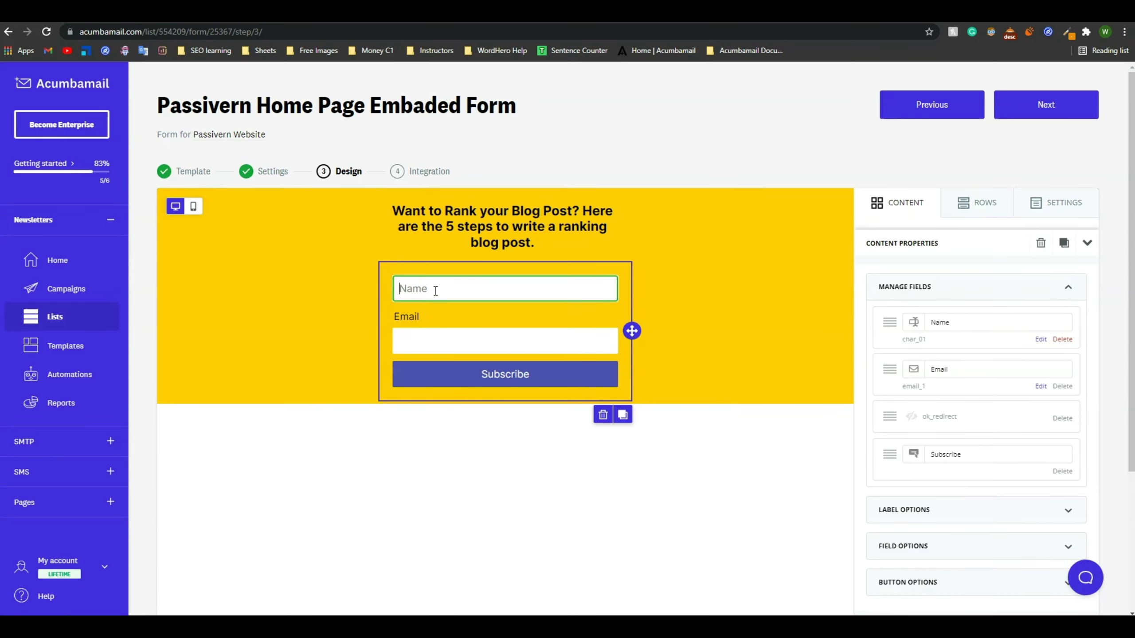
click(410, 320)
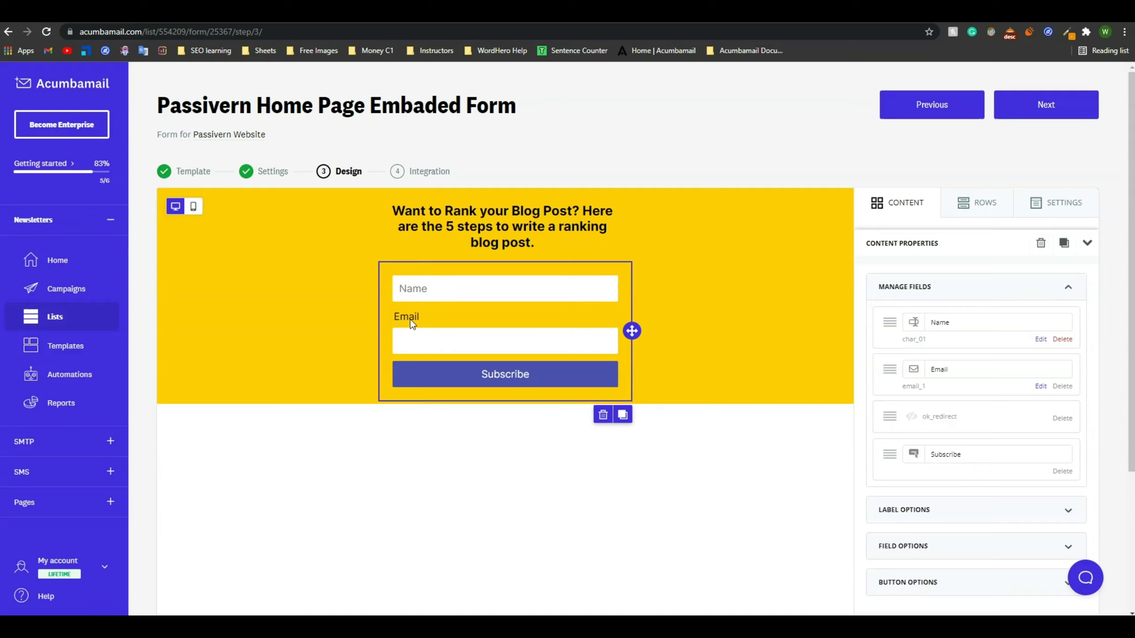
click(1040, 386)
drag(601, 434, 562, 438)
key(ctrl+c)
key(BackSpace)
click(608, 497)
key(ctrl+v)
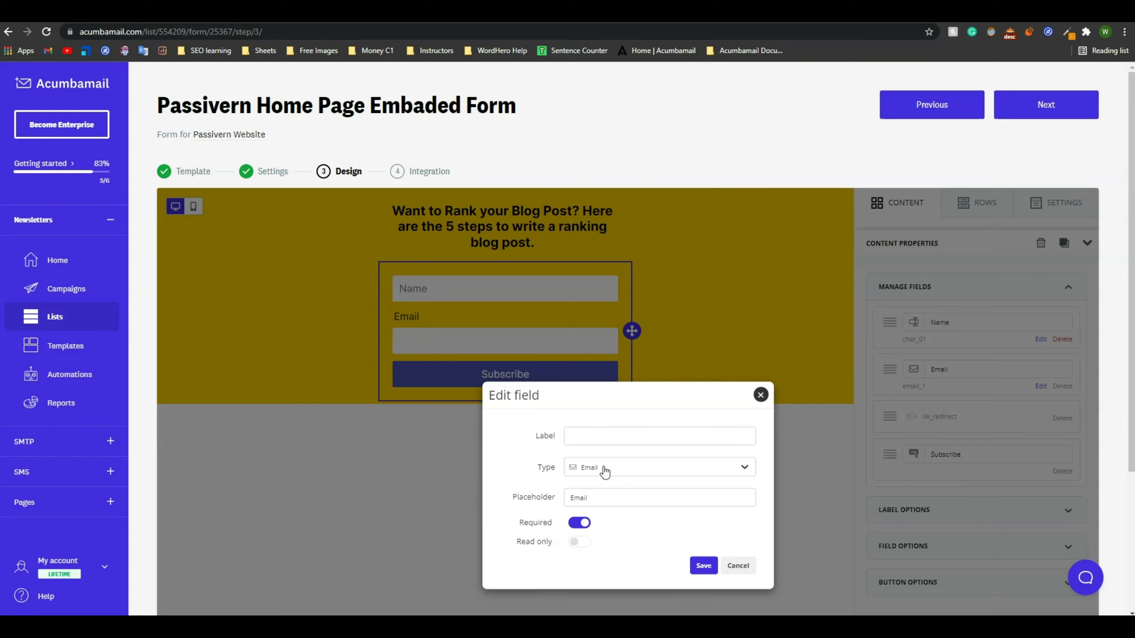
click(625, 471)
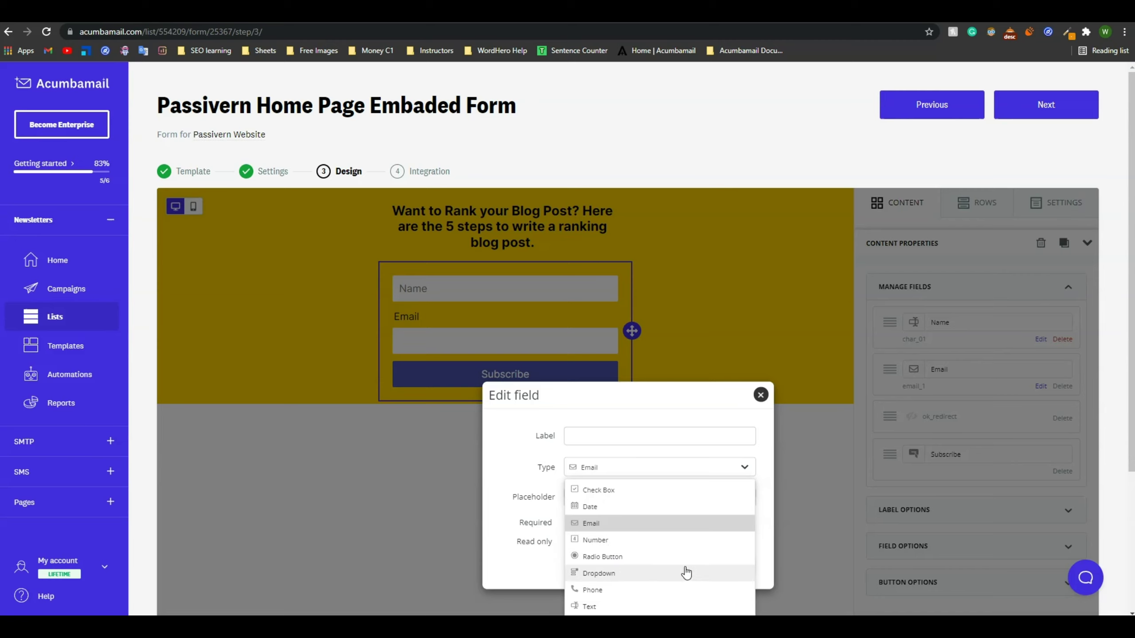
scroll(617, 567, down, 3)
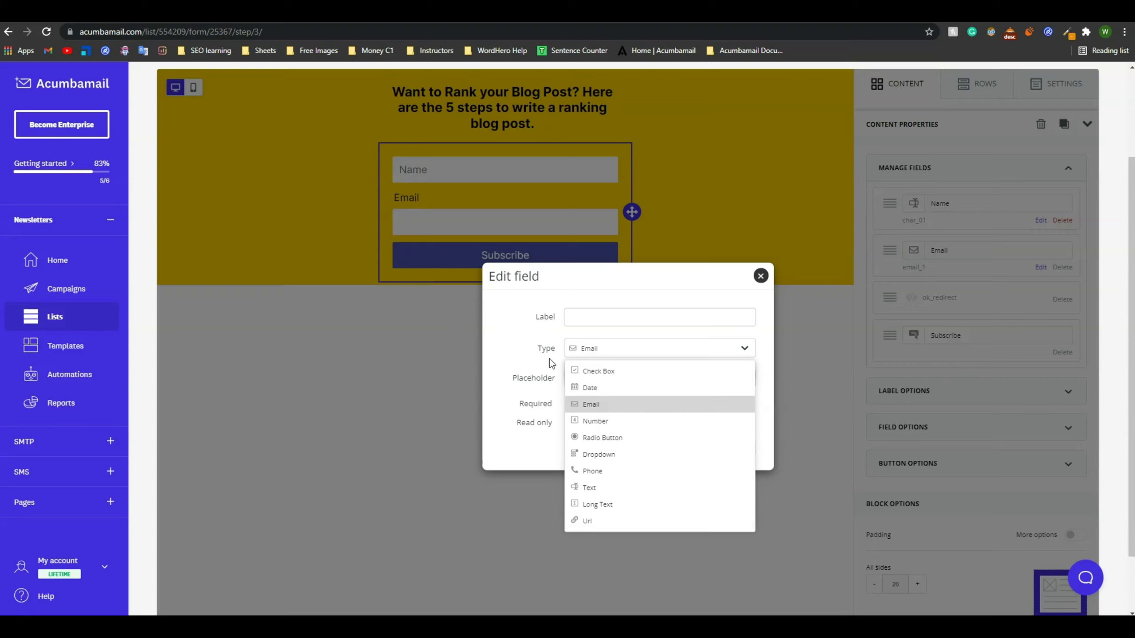
click(531, 376)
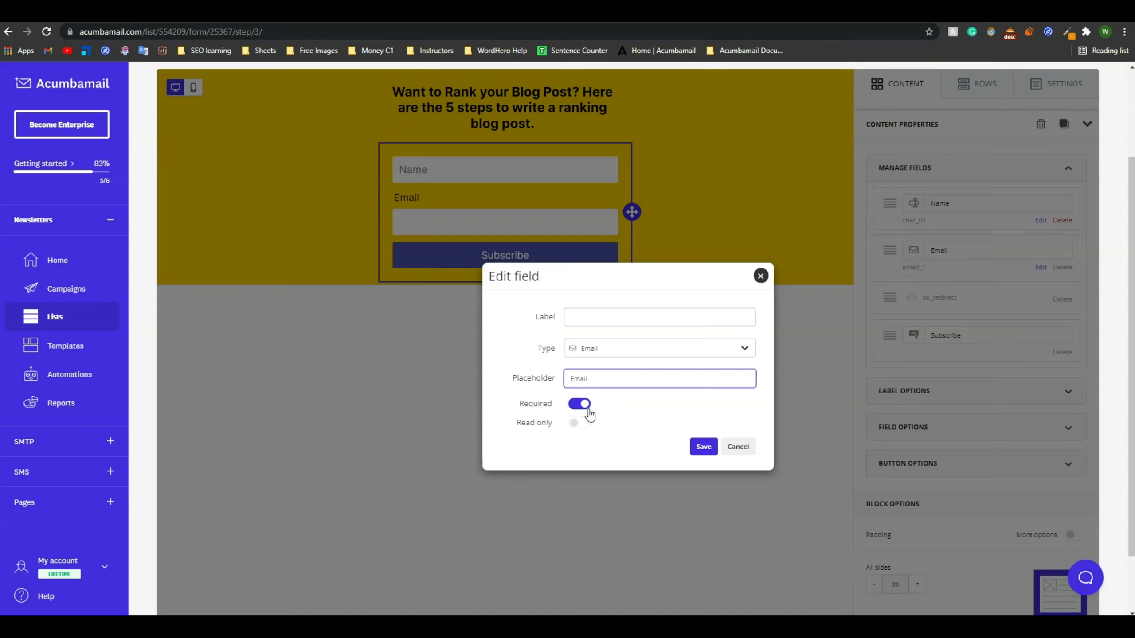
click(702, 446)
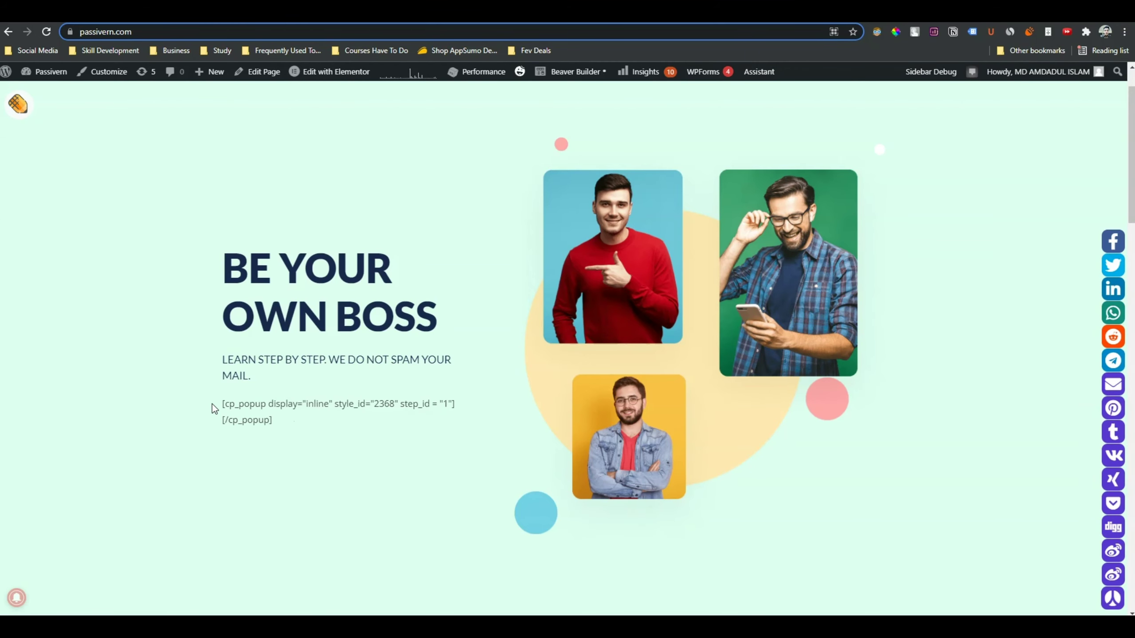
Switch to the passivern.com homepage and examine the cp_popup shortcode spot below the "Be Your Own Boss" text
drag(212, 403, 343, 438)
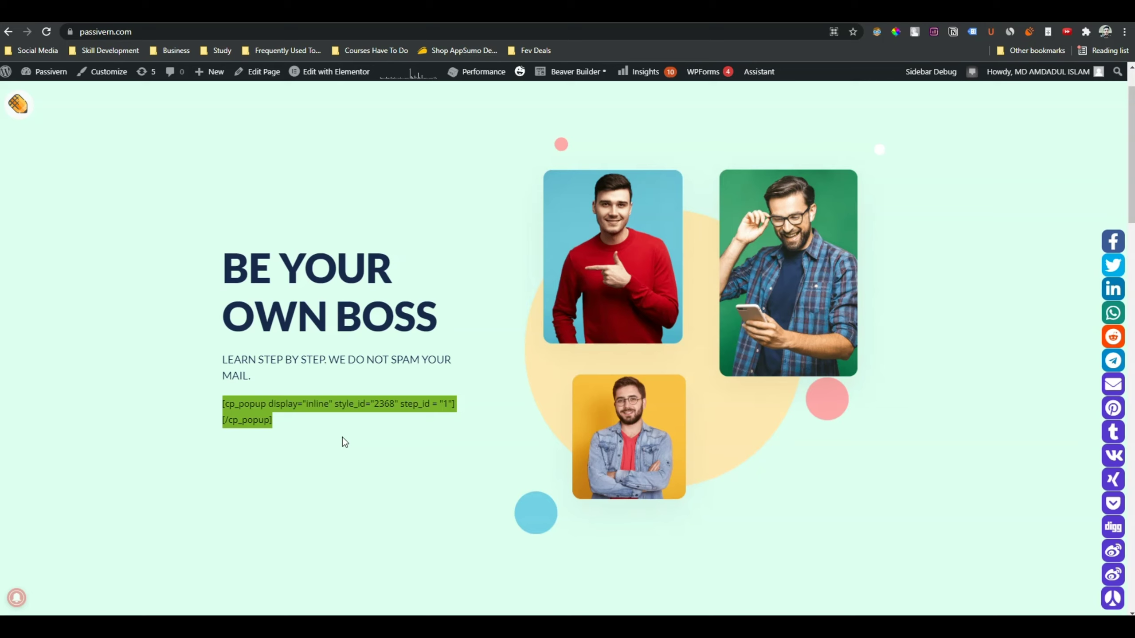
click(342, 437)
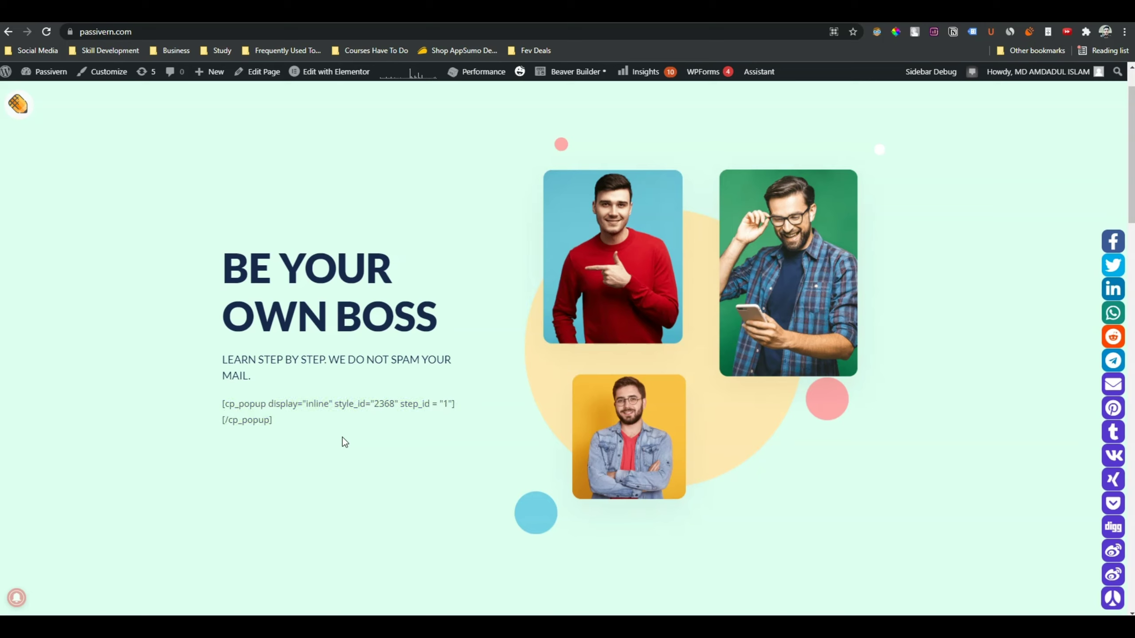
drag(224, 404, 308, 439)
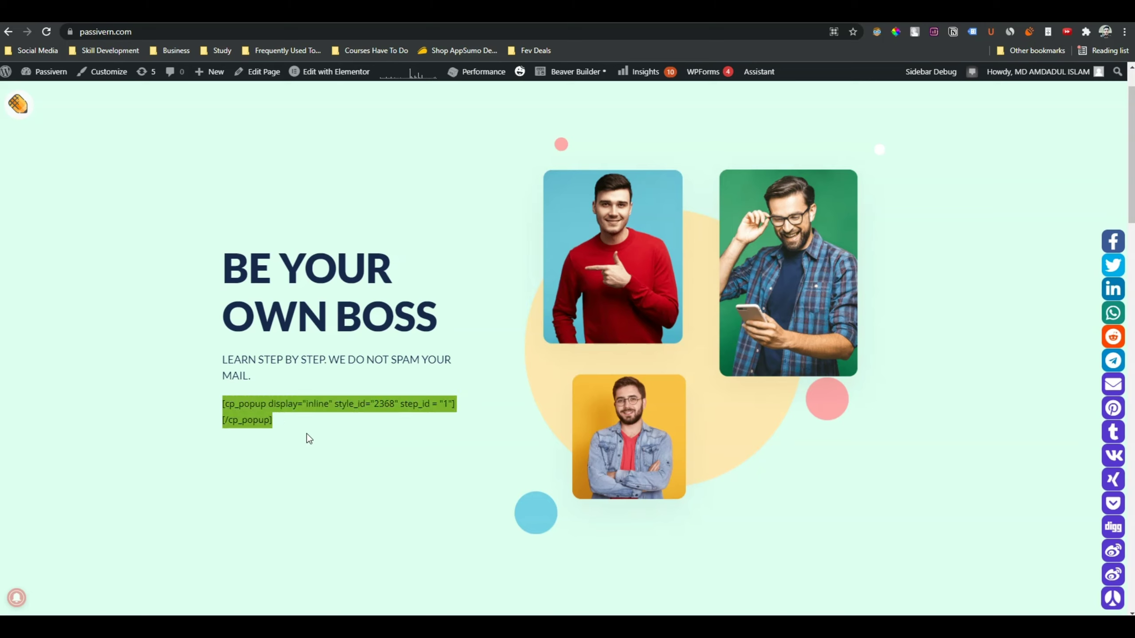
click(311, 439)
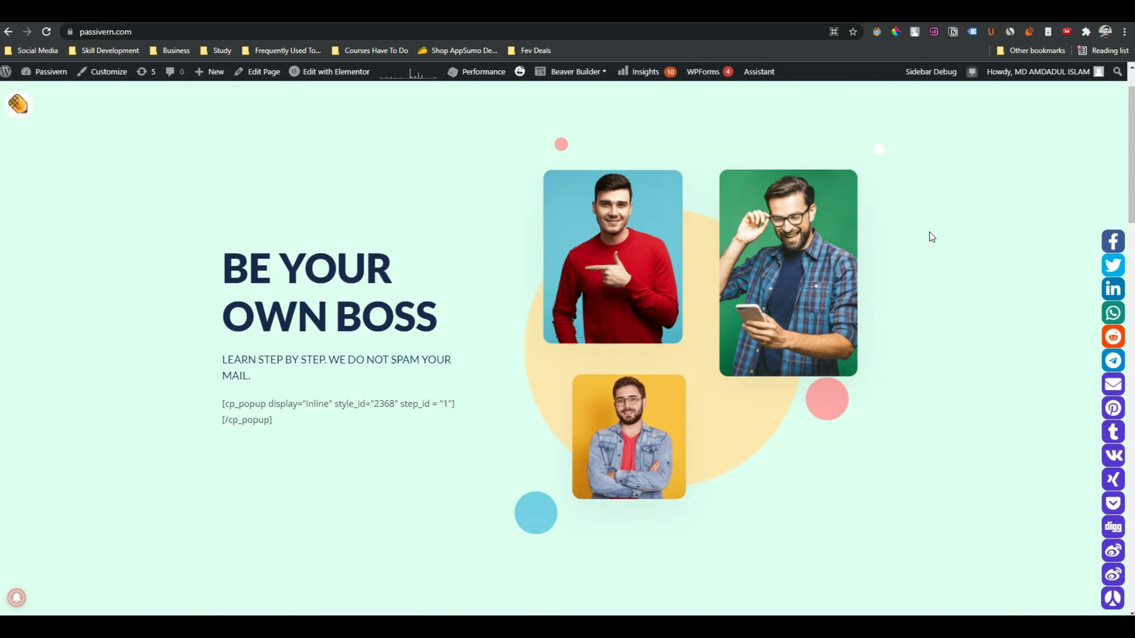
triple_click(211, 405)
click(211, 404)
Sample the homepage hero section's mint background color with ColorPick Eyedropper to get its hex code
click(896, 32)
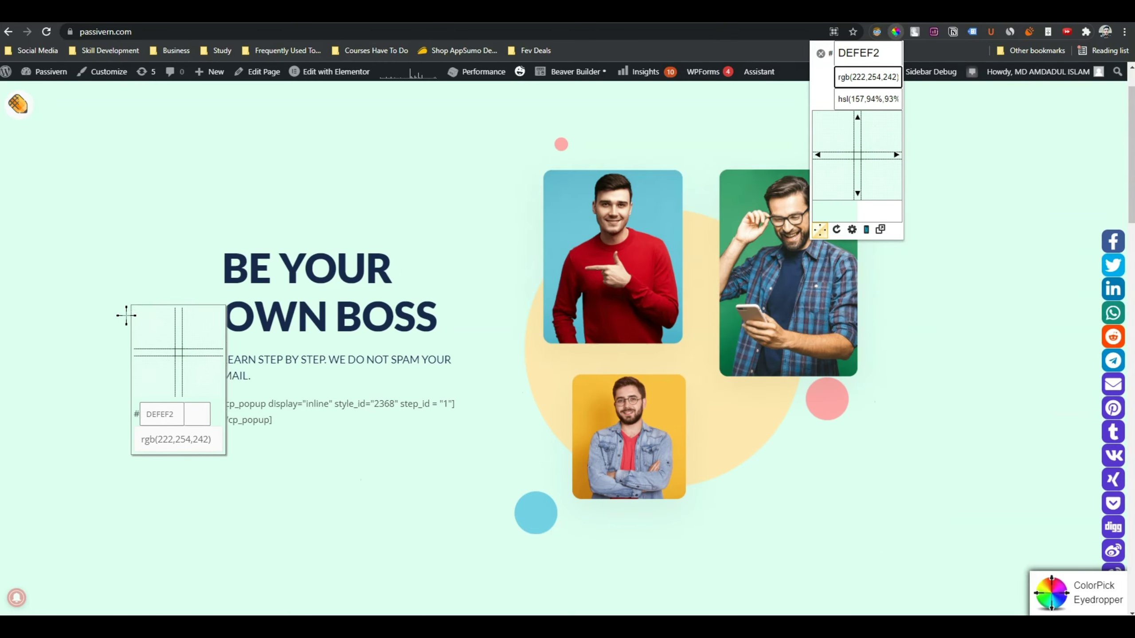
click(104, 358)
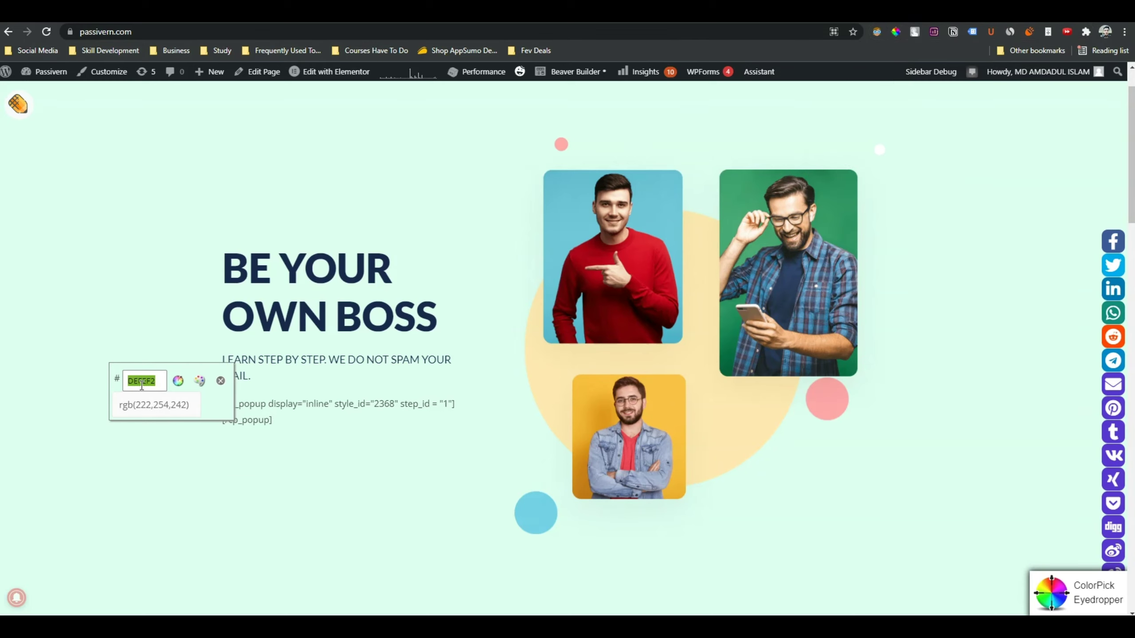
click(221, 380)
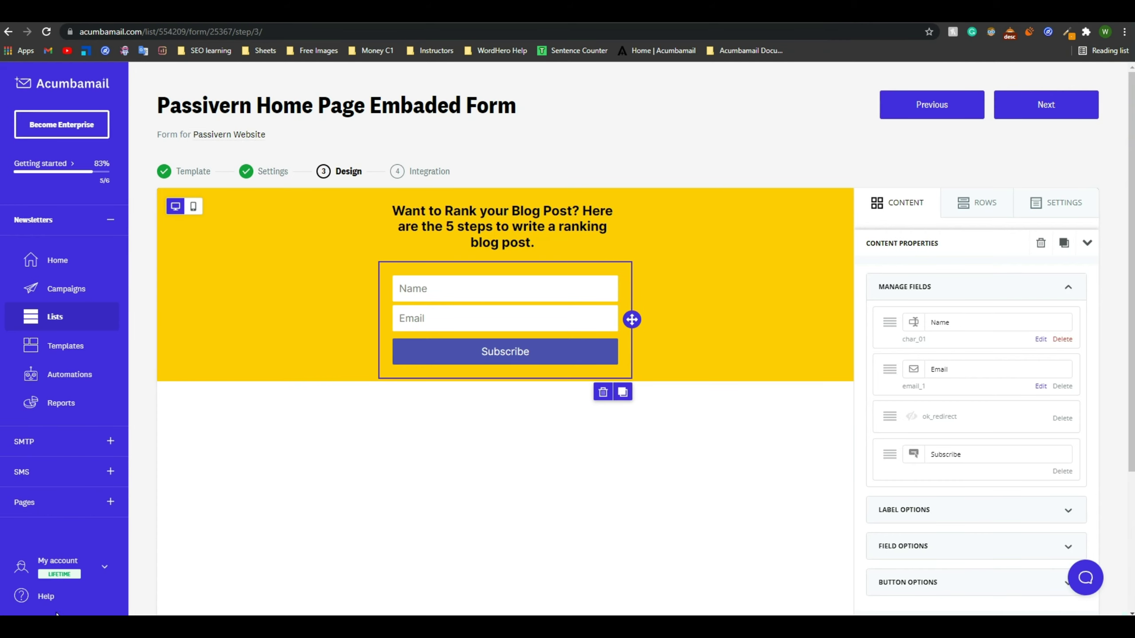
Return to the Acumbamail form design and set the row background color to #defef2
click(753, 328)
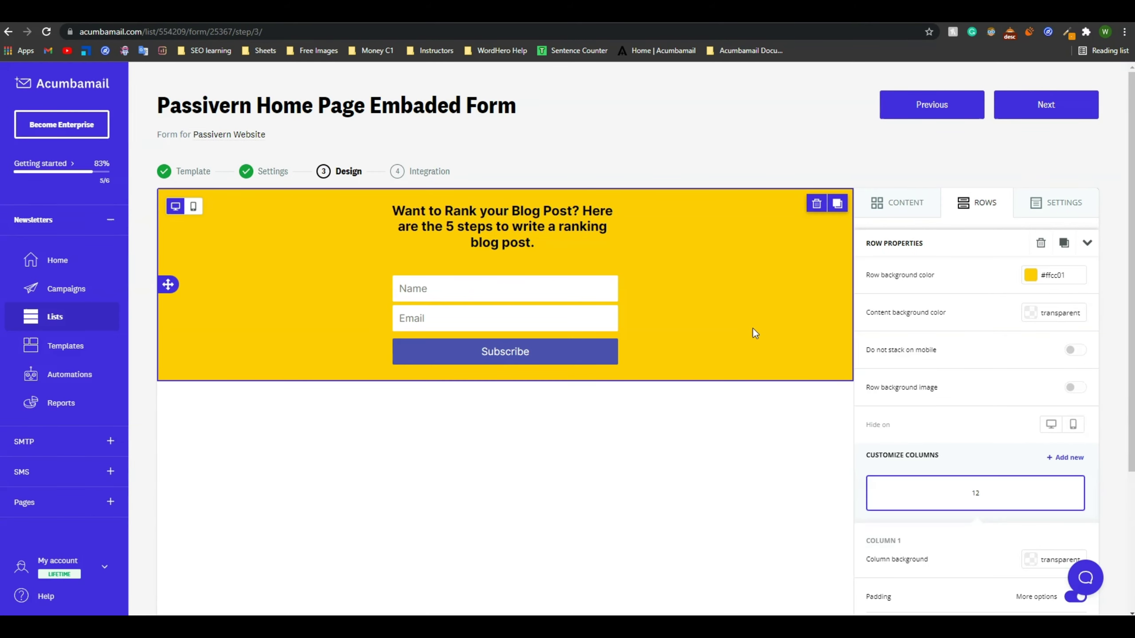
click(1053, 268)
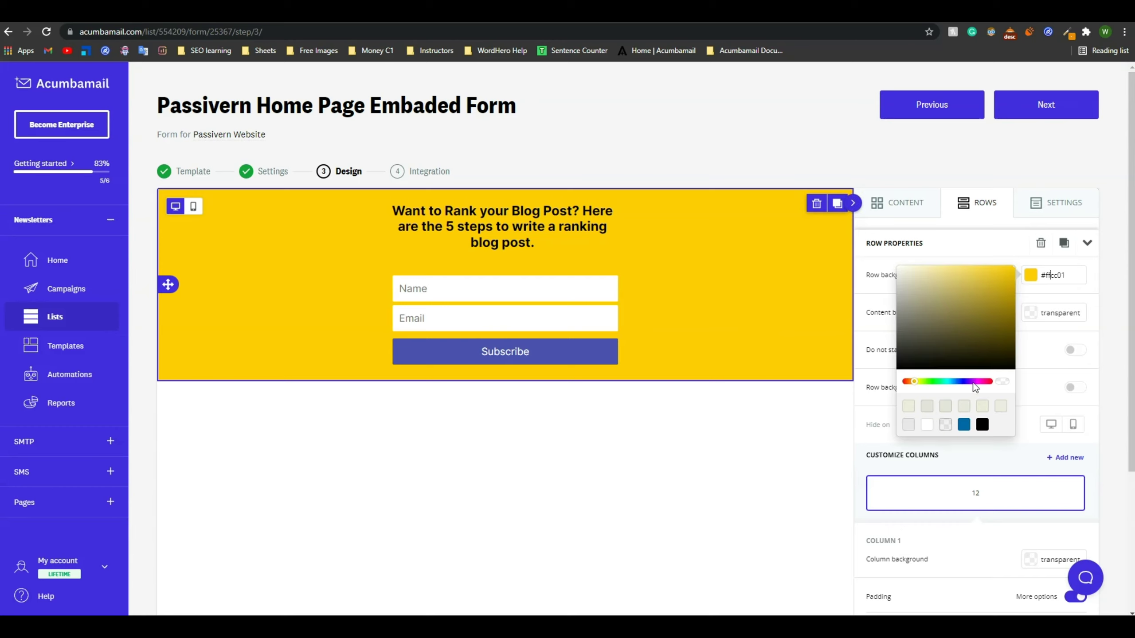
click(1066, 274)
double_click(1066, 273)
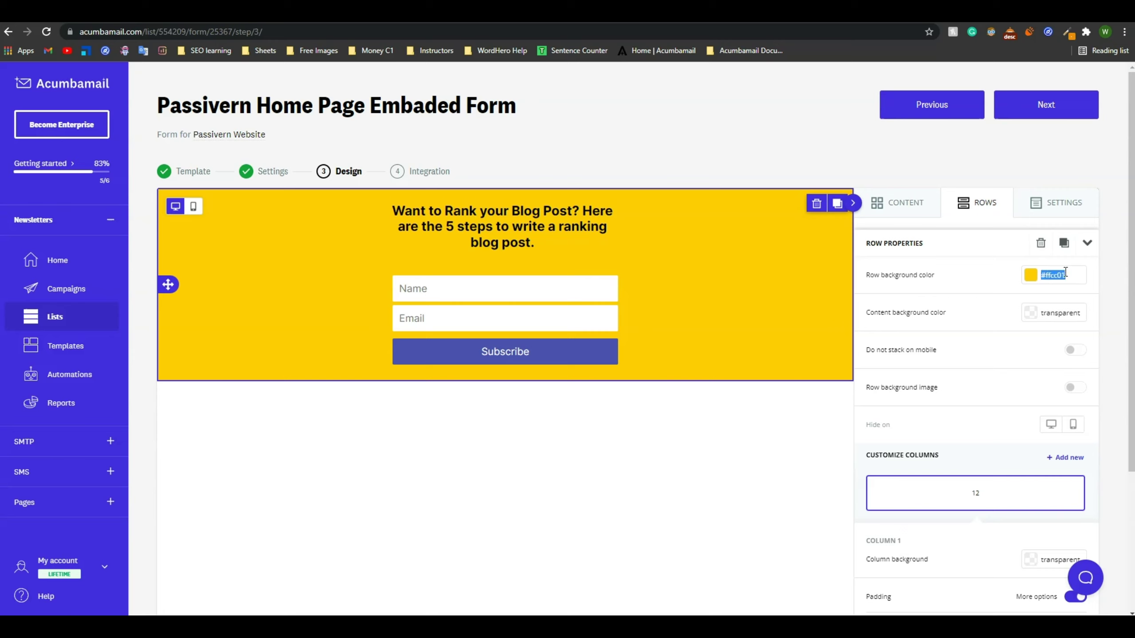
text(#defef2)
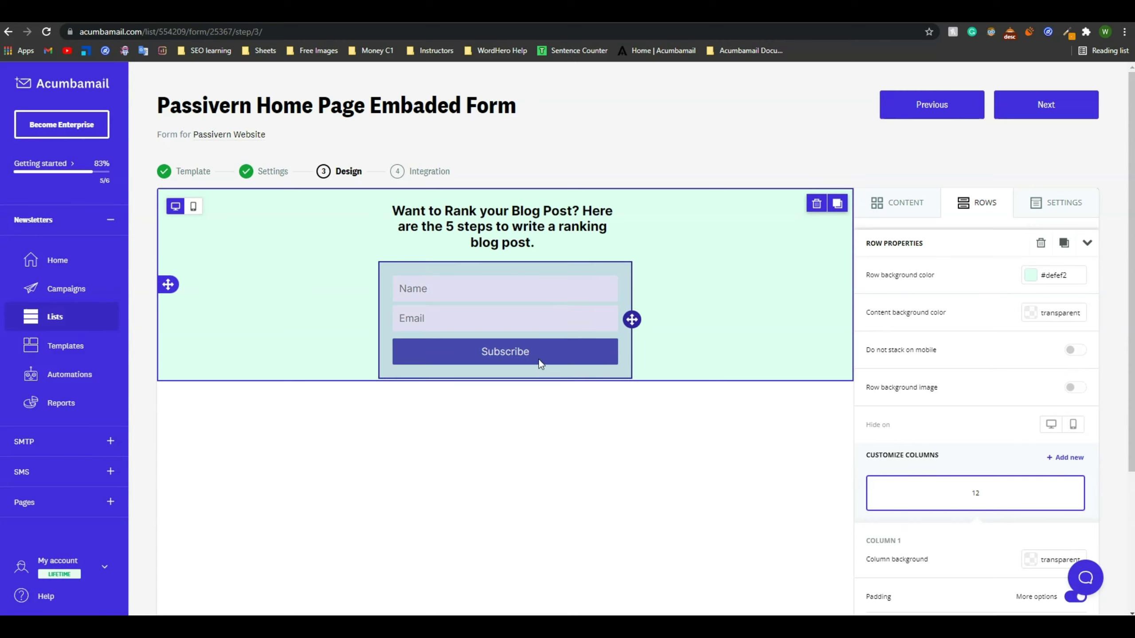
Rename the form's Subscribe button as "Get Your Free Copy"
click(503, 356)
scroll(938, 478, down, 4)
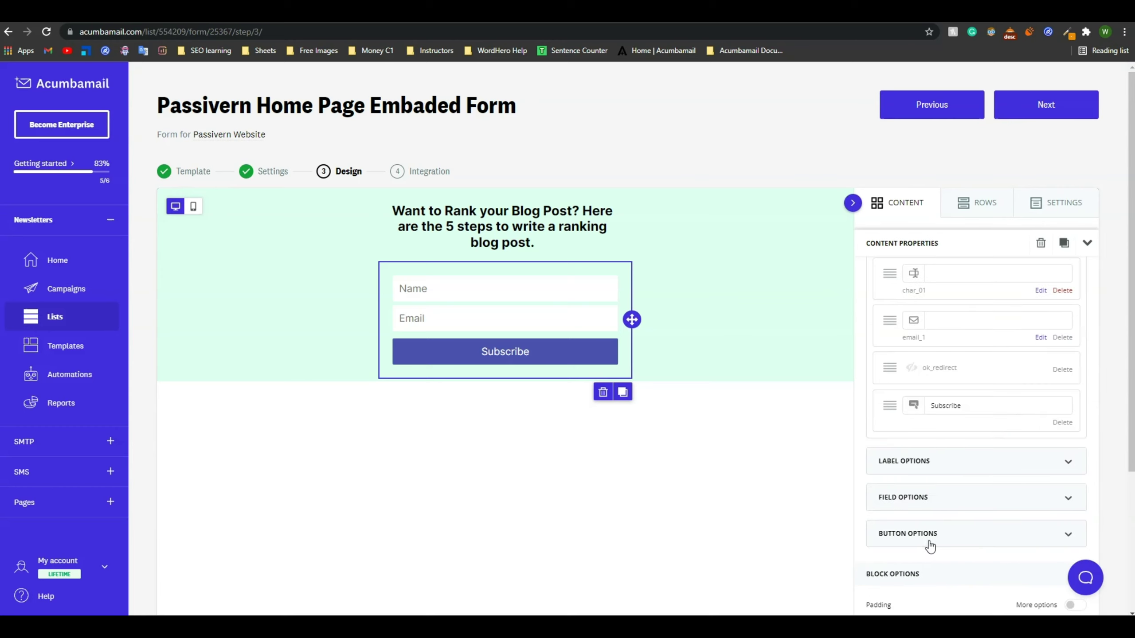
click(914, 537)
scroll(932, 532, down, 4)
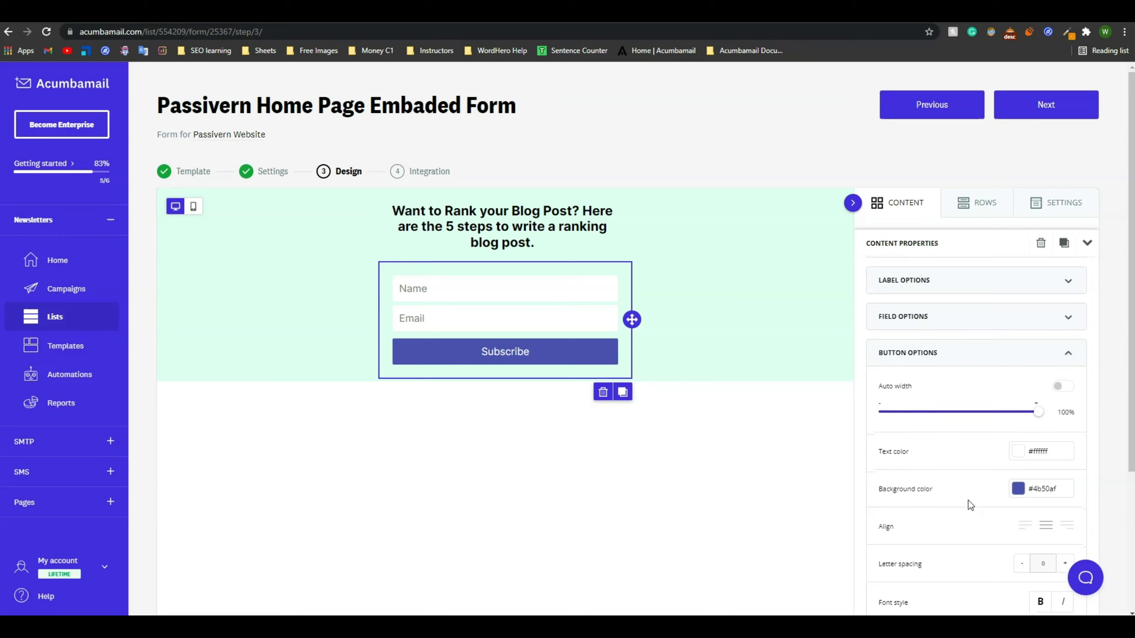
scroll(885, 457, down, 3)
click(1025, 408)
click(956, 396)
double_click(952, 396)
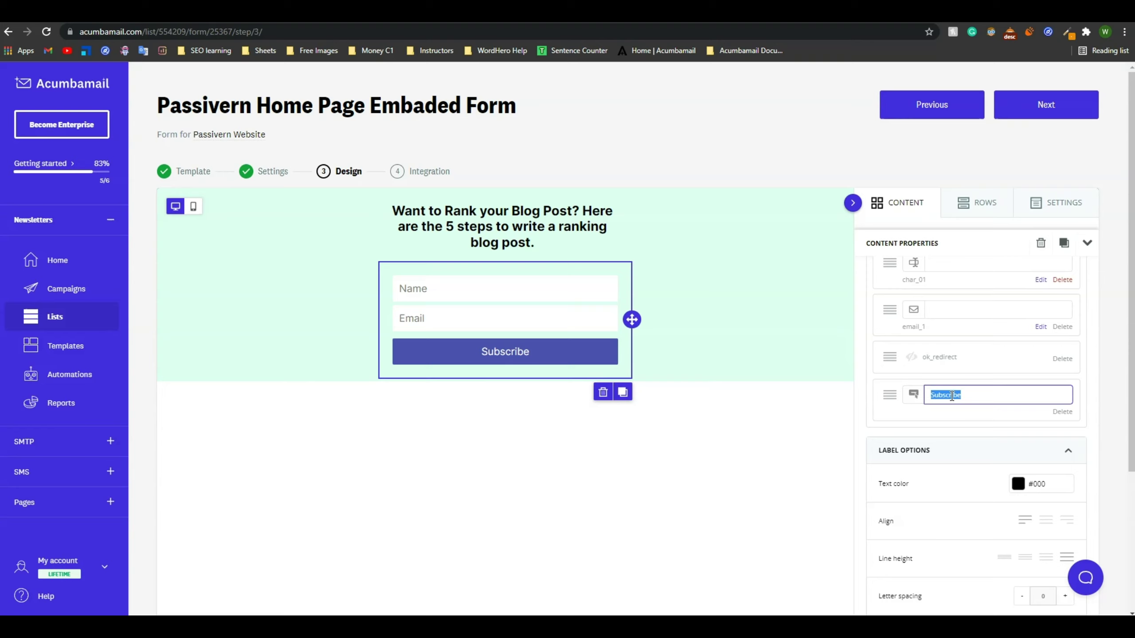
text(Get Your Free Copy)
drag(930, 395, 1003, 397)
click(807, 434)
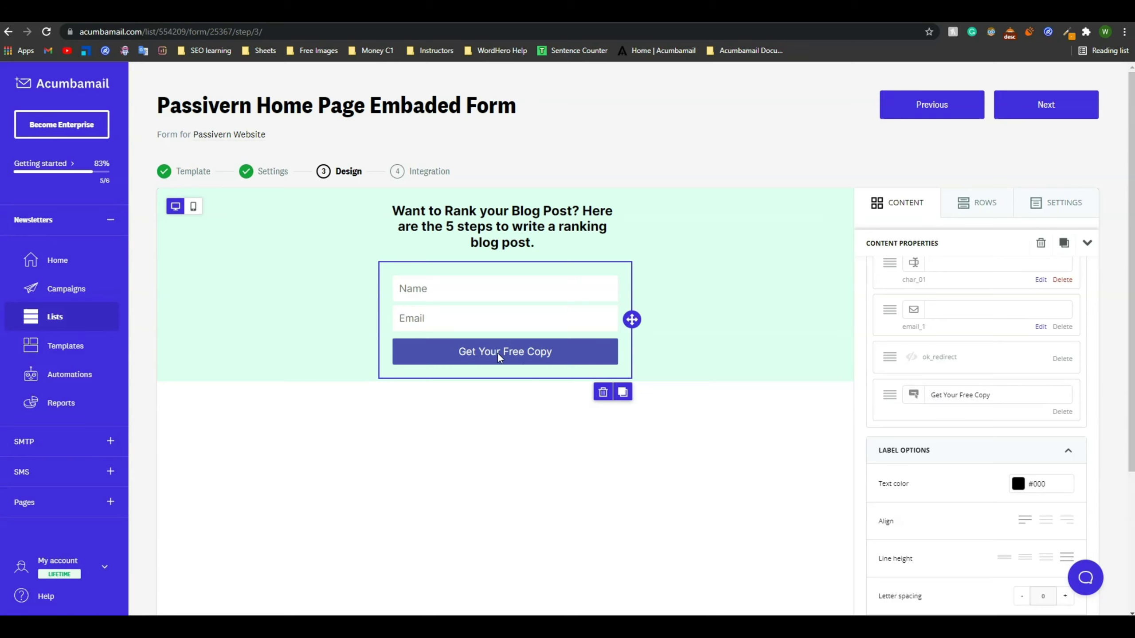
Examine the form block's label, field and button styling options, including colors, padding and borders
scroll(894, 354, up, 3)
click(948, 347)
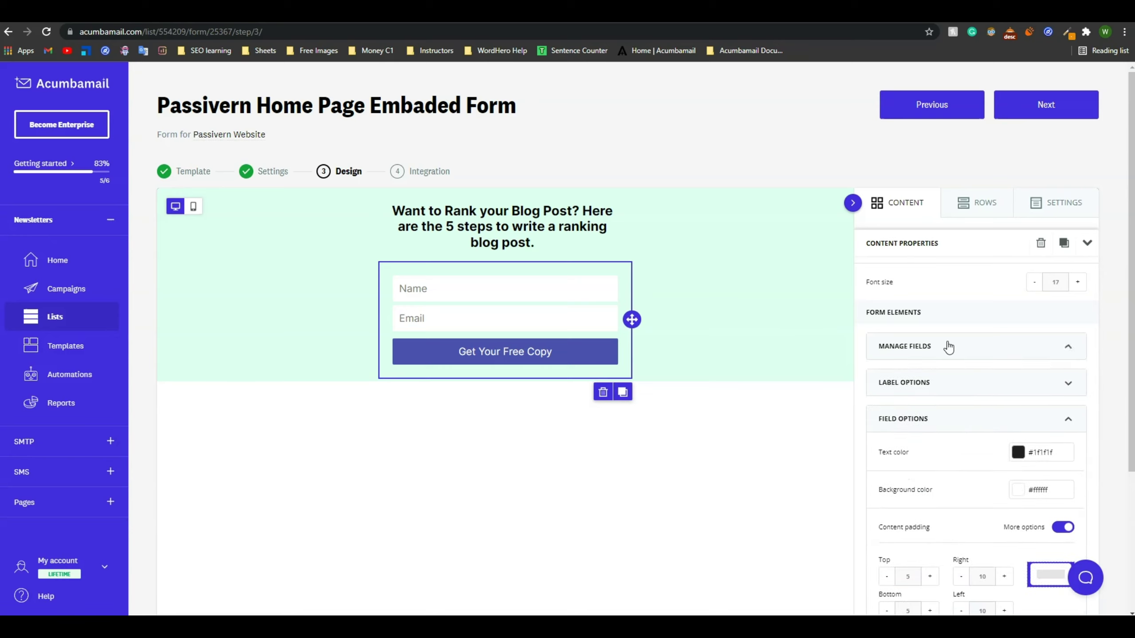
click(948, 347)
click(892, 383)
scroll(1041, 300, down, 3)
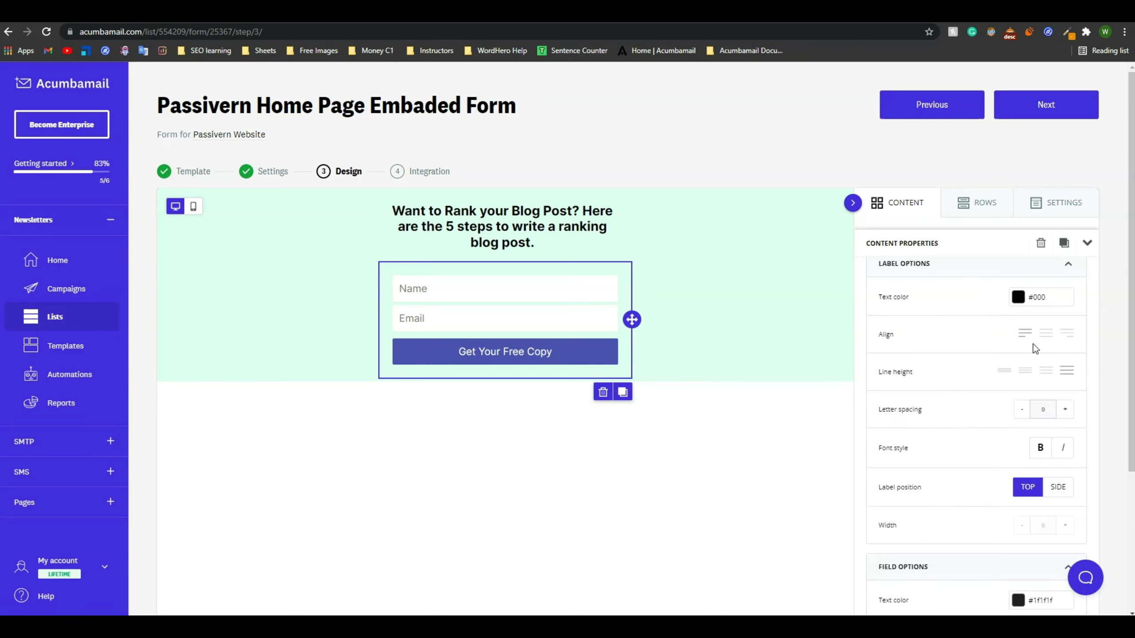
scroll(932, 477, down, 5)
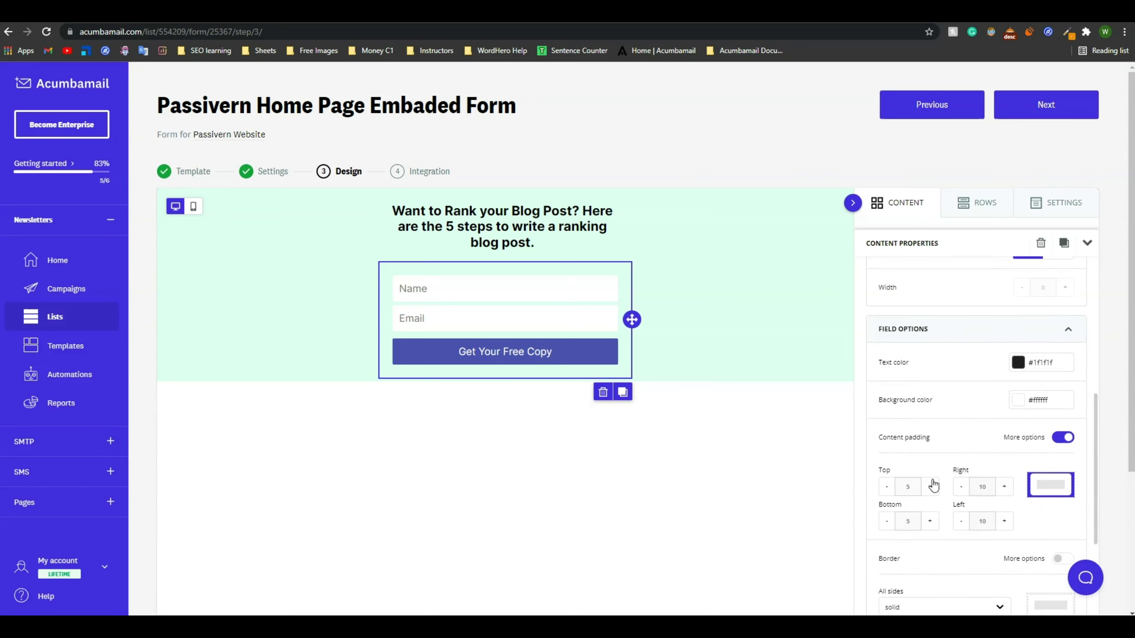
scroll(935, 488, down, 4)
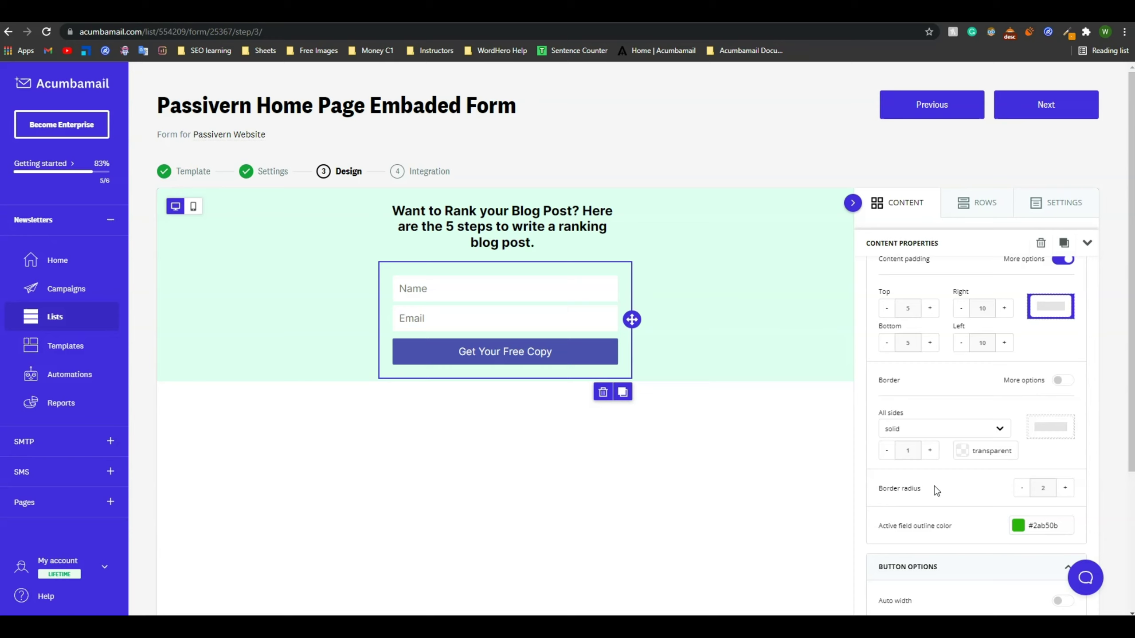
scroll(936, 484, down, 6)
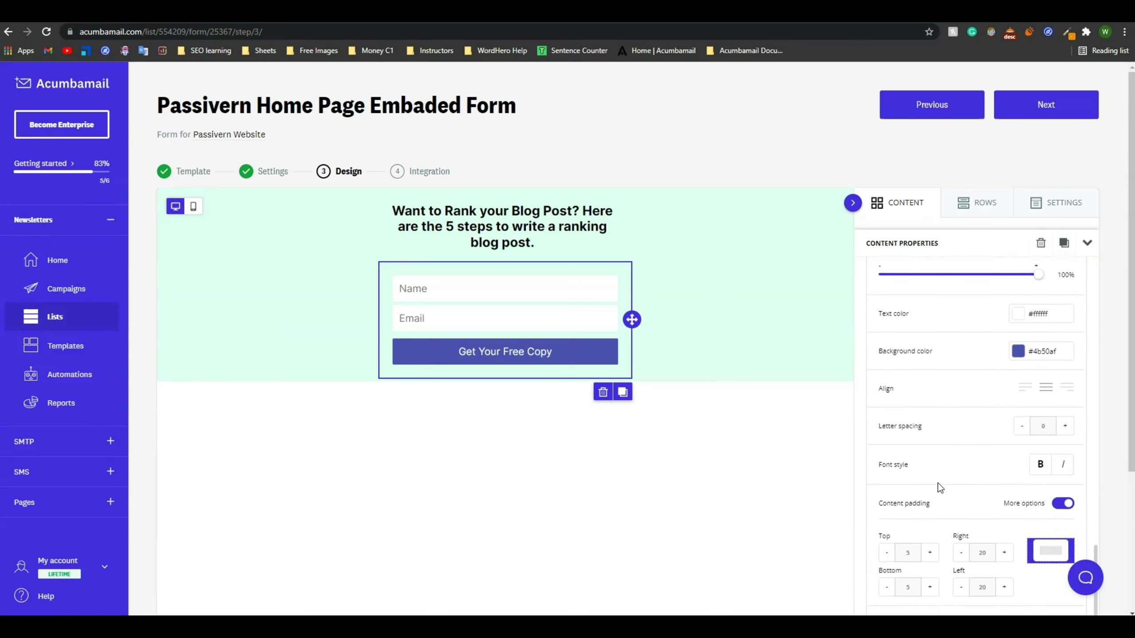
scroll(938, 483, down, 7)
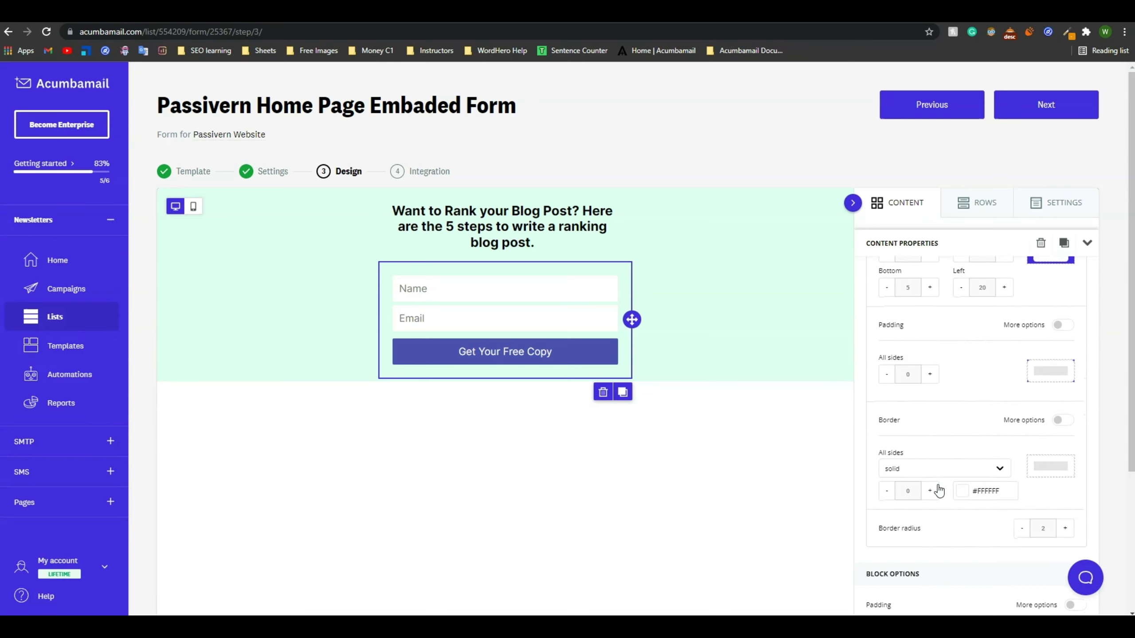
scroll(939, 490, up, 10)
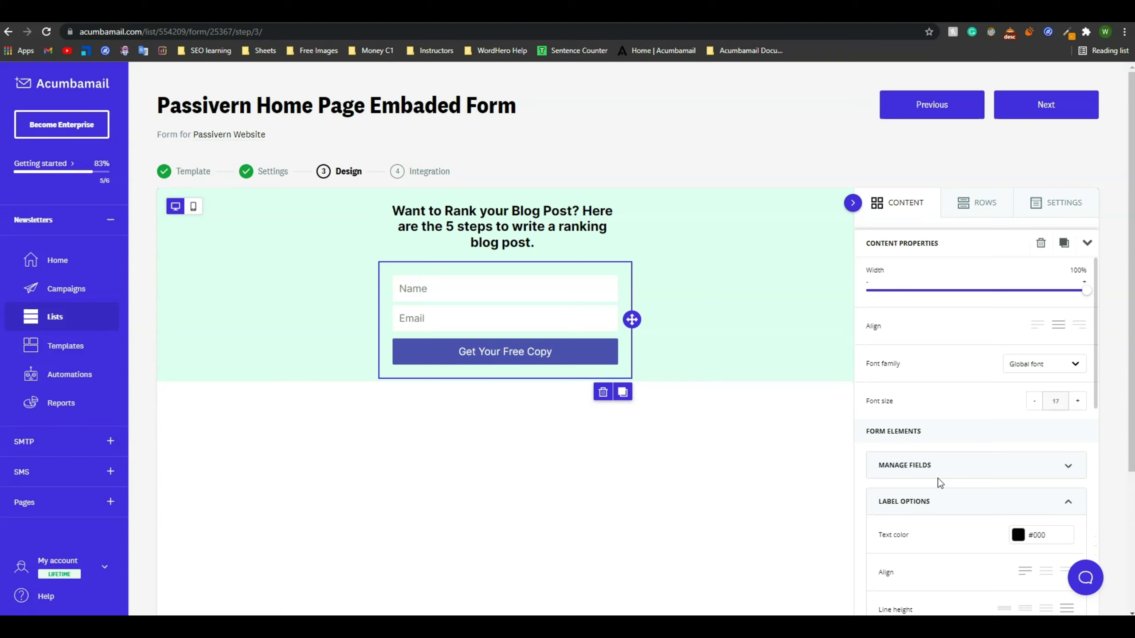
Add an image block above the heading in the signup form
click(980, 203)
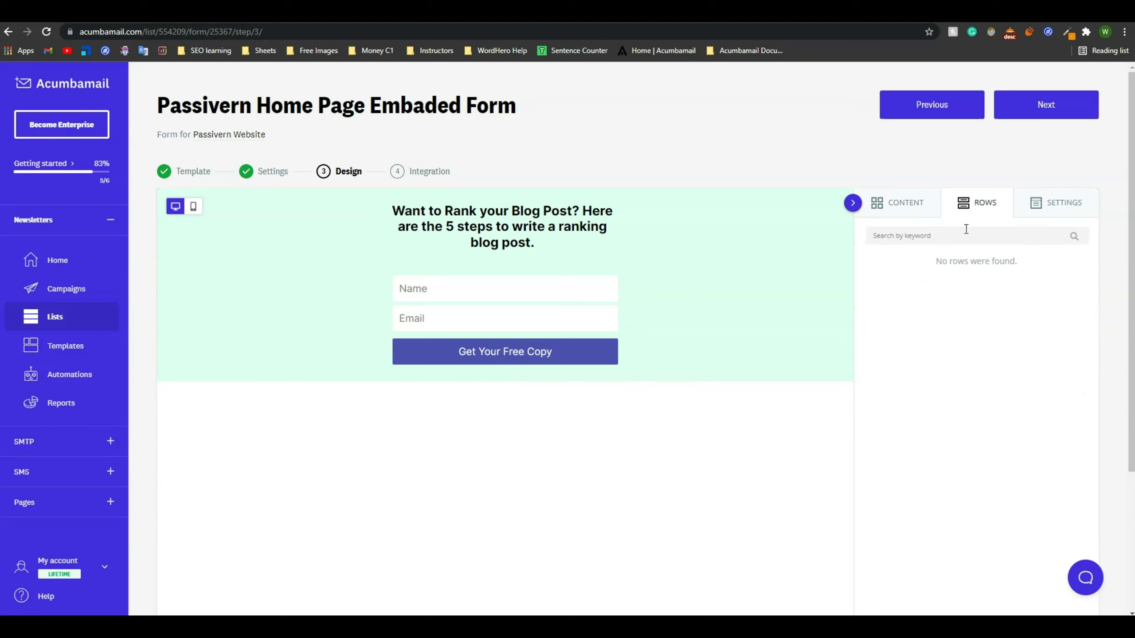
click(900, 203)
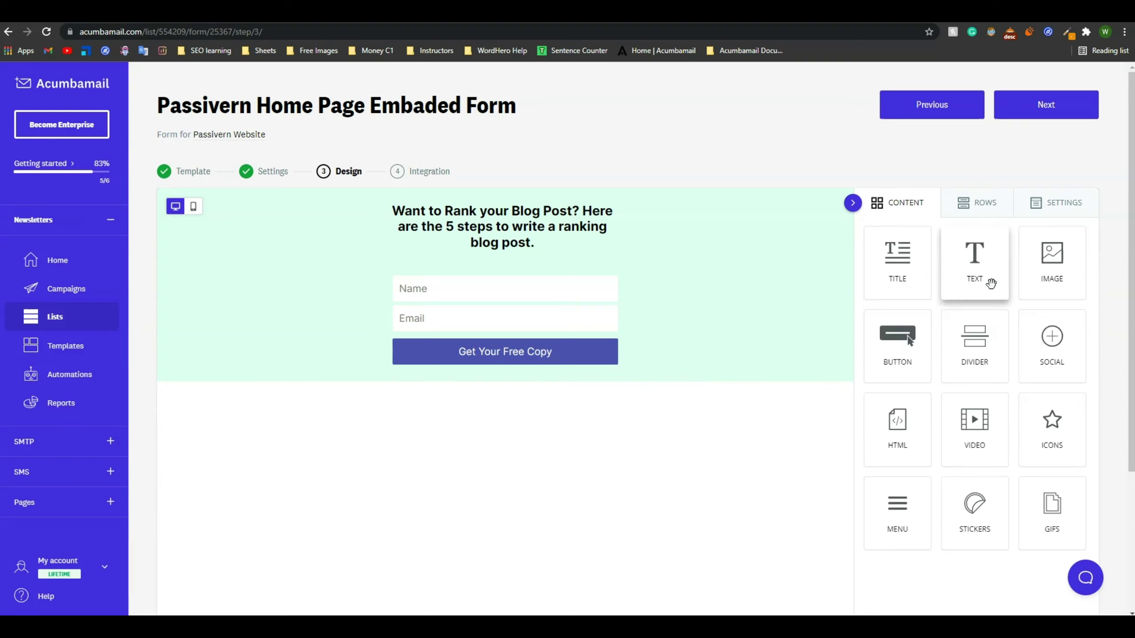
mouse_move(1057, 273)
mouse_down()
mouse_move(434, 176)
mouse_move(939, 260)
mouse_move(461, 191)
mouse_move(516, 192)
mouse_up()
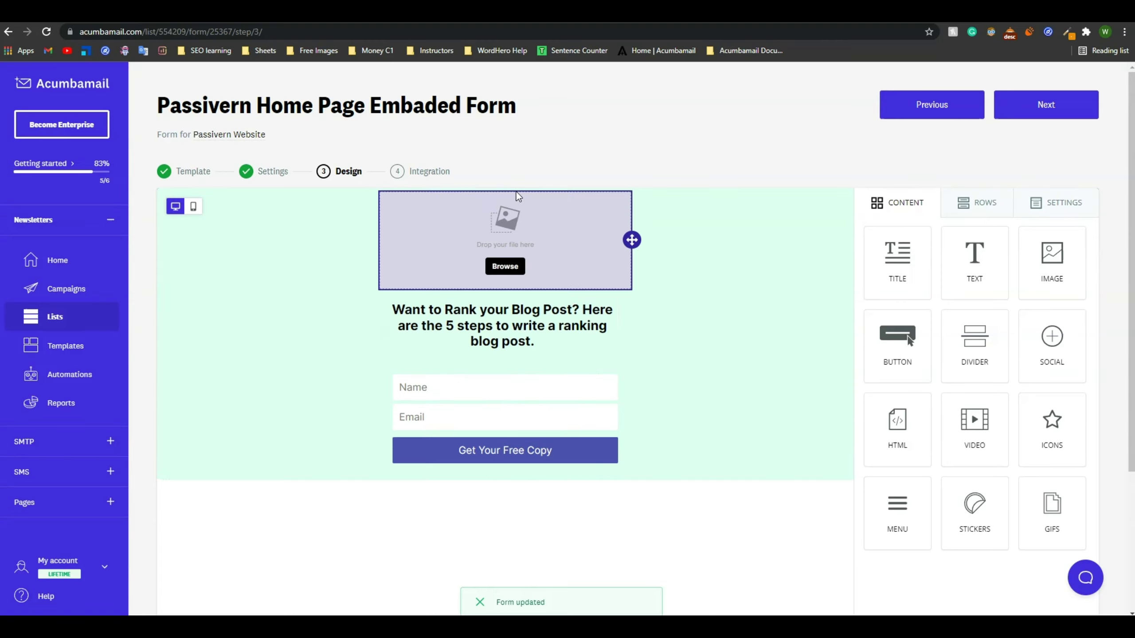
Browse for a picture for the new image block and open the free stock photo search
click(512, 272)
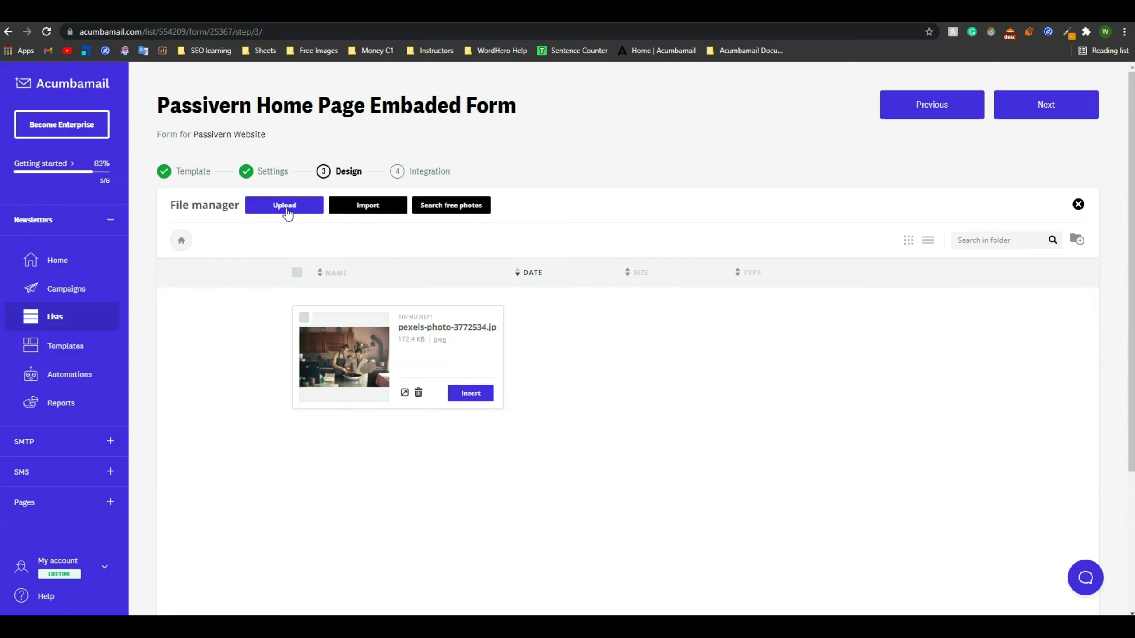
click(443, 208)
click(576, 489)
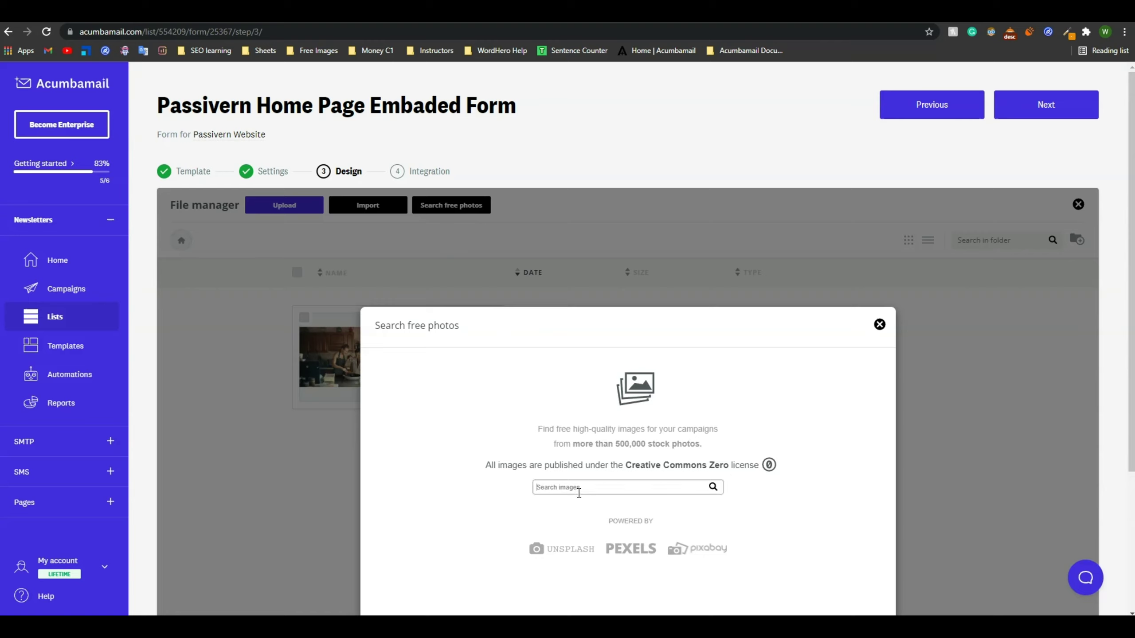
click(558, 555)
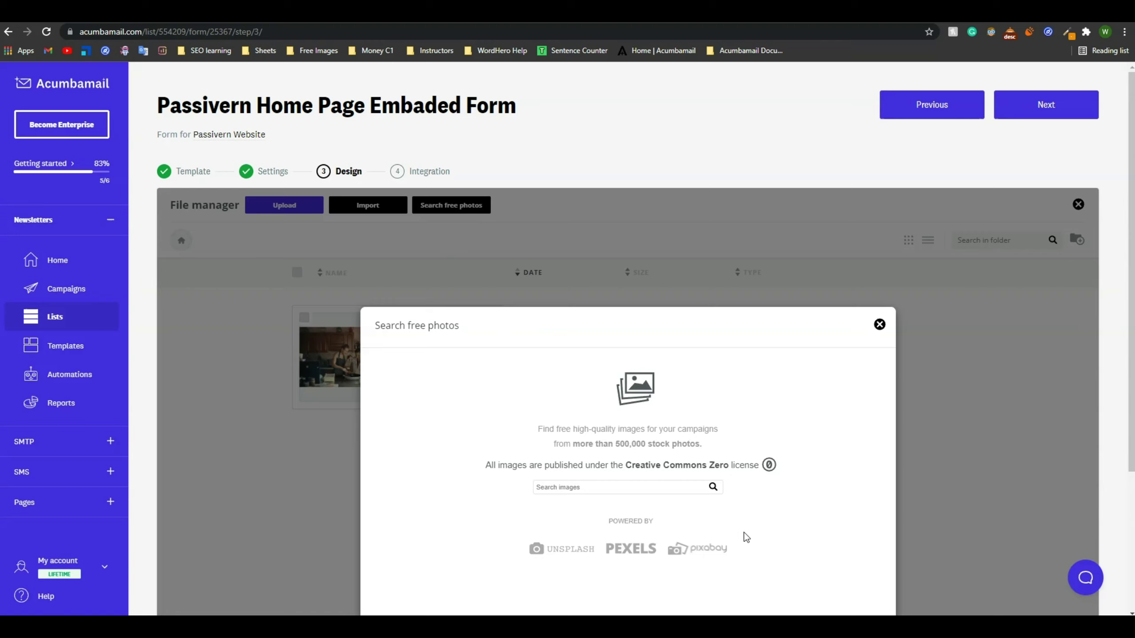
Insert the stored photo pexels-photo-3772534.jpeg into the image block above the heading, then delete the block
click(879, 324)
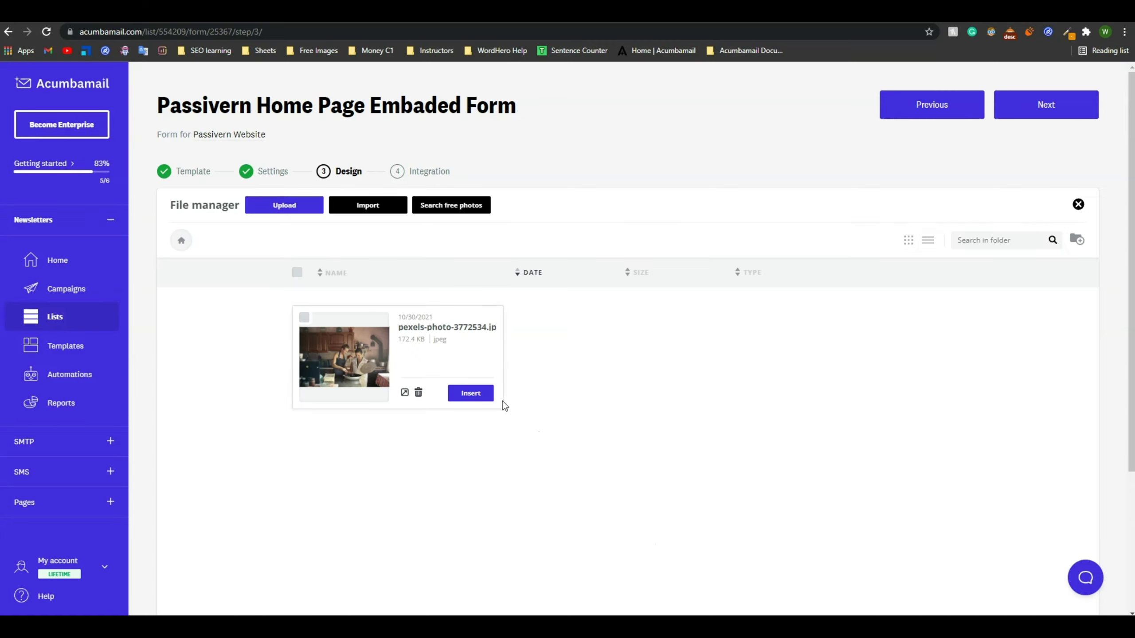
click(471, 393)
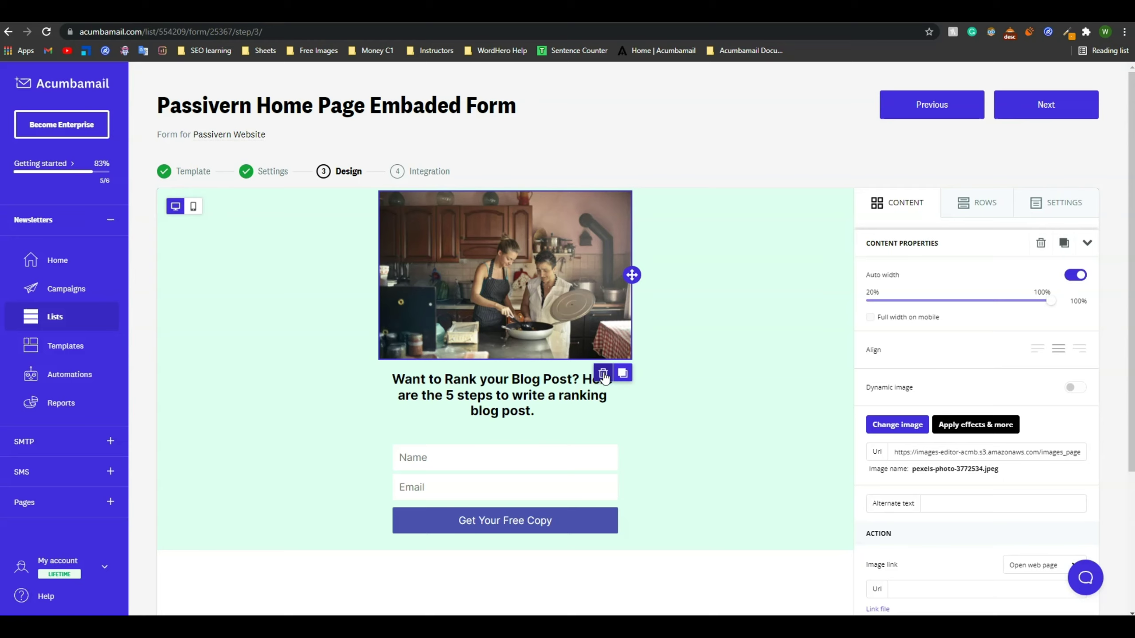
click(603, 374)
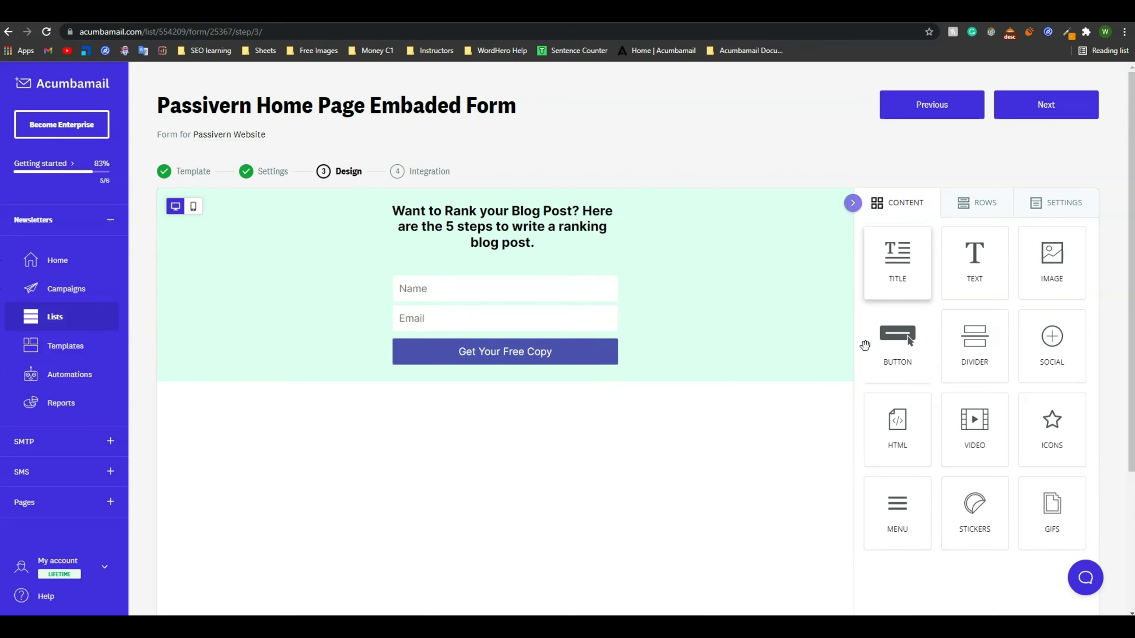
Add a social block, an icons block and a video block below the Get Your Free Copy button
drag(1046, 343, 529, 424)
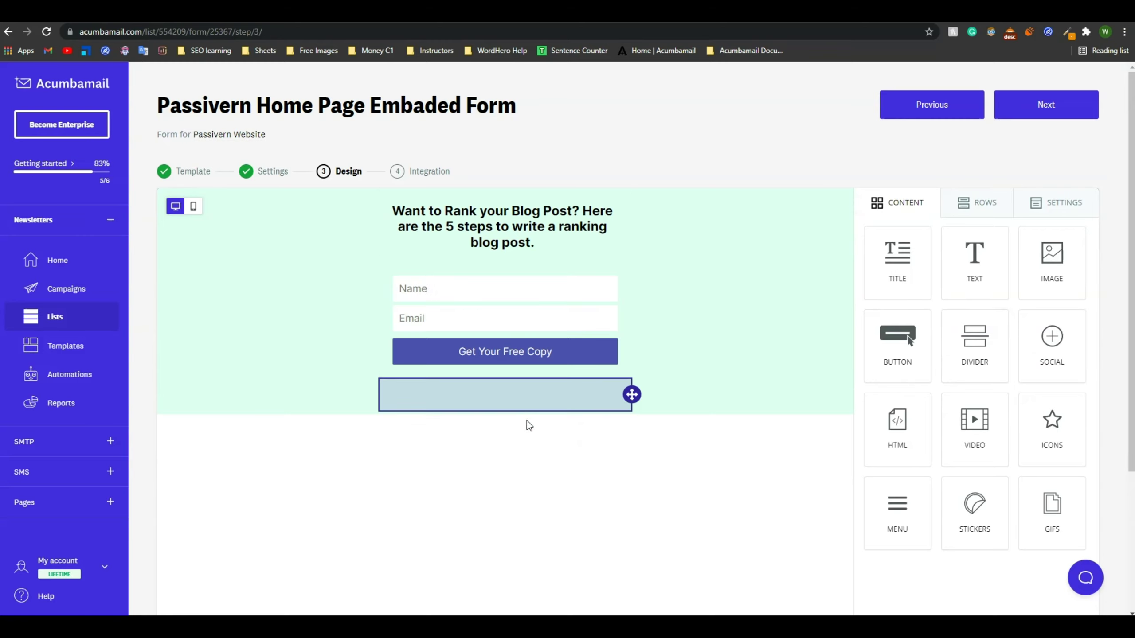
drag(1062, 435, 489, 402)
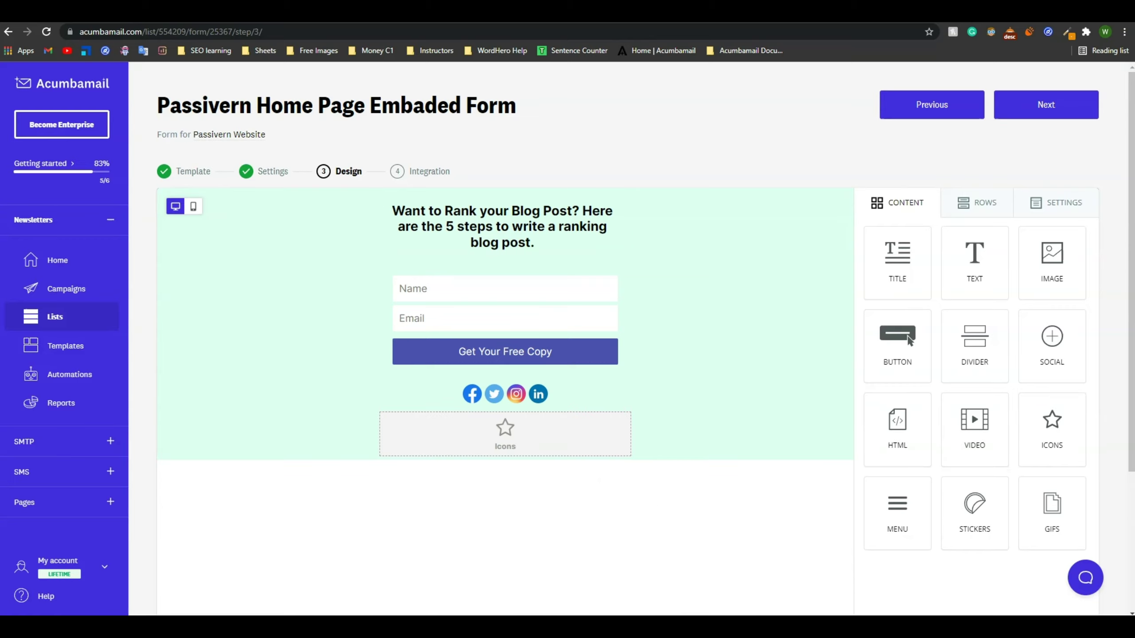
drag(983, 436, 504, 455)
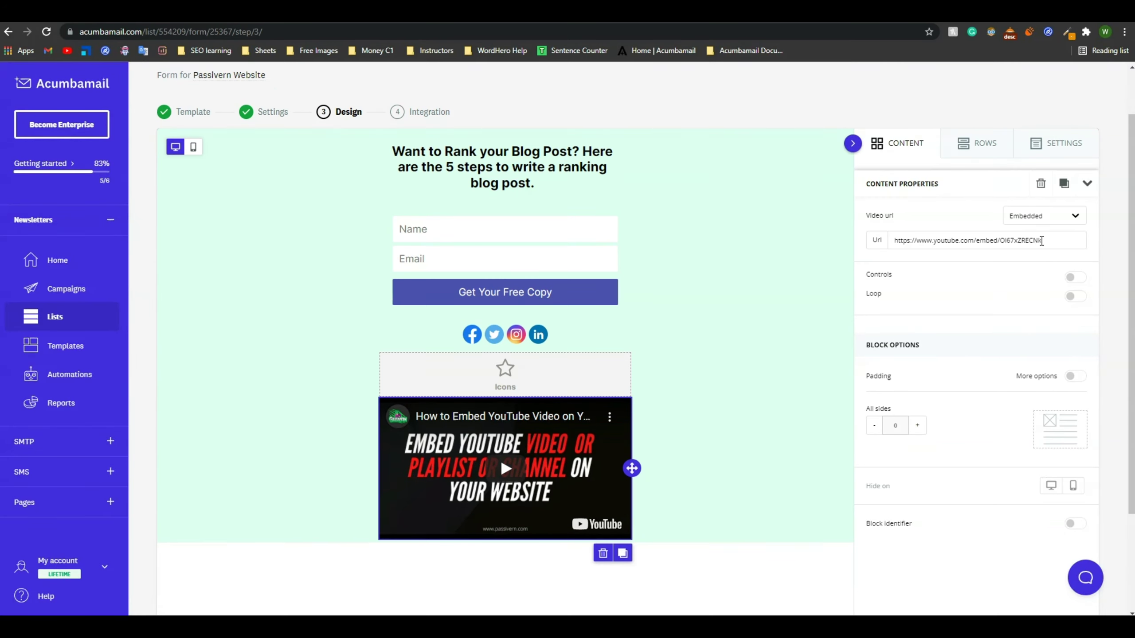
Try the Thumbnail, Embedded and Hosted video source types on the video block
drag(1042, 241, 894, 241)
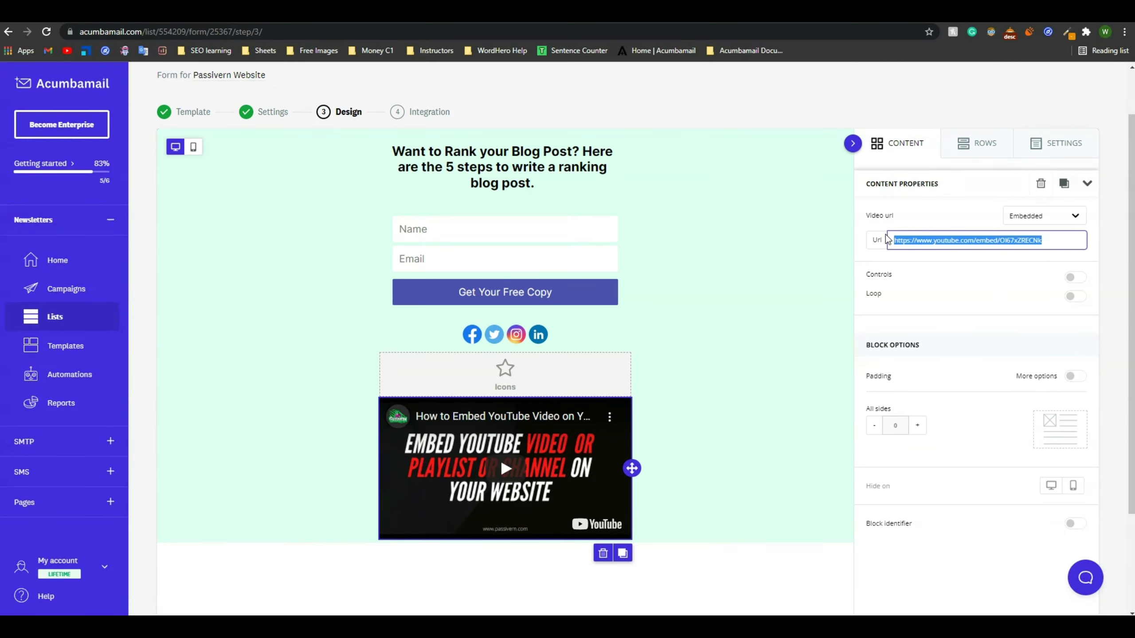
click(715, 481)
click(1006, 217)
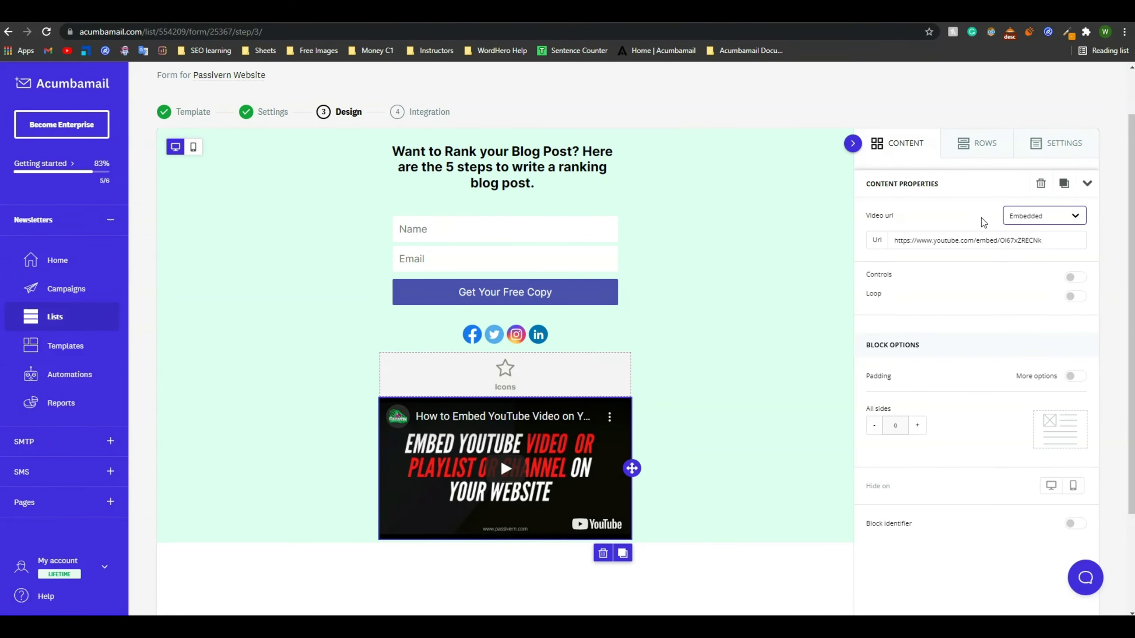
click(1031, 216)
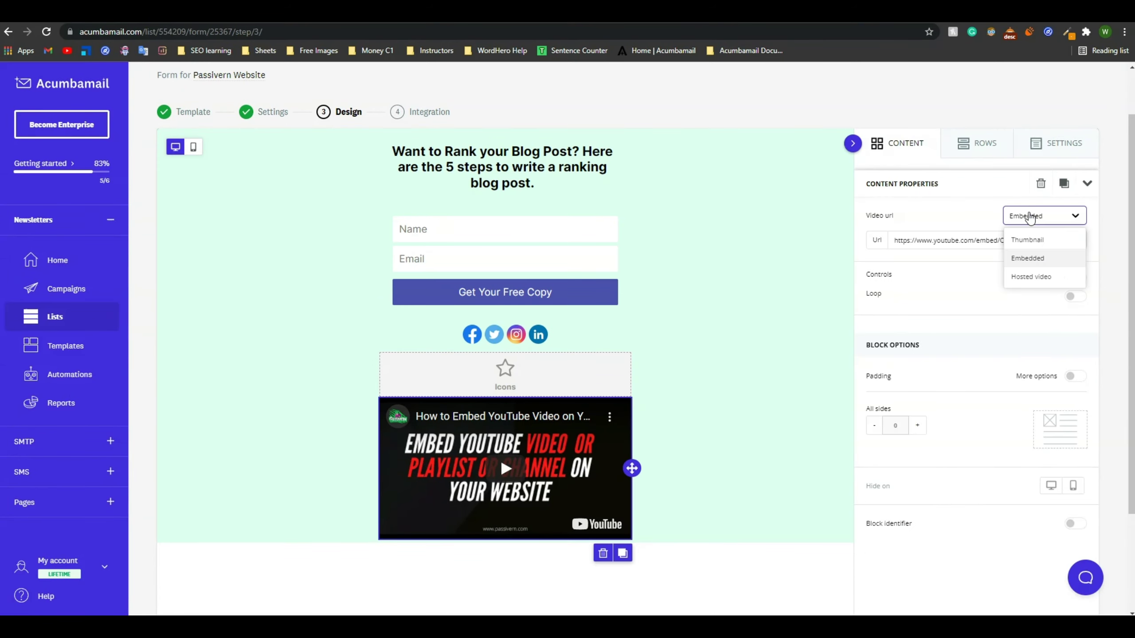
click(1051, 219)
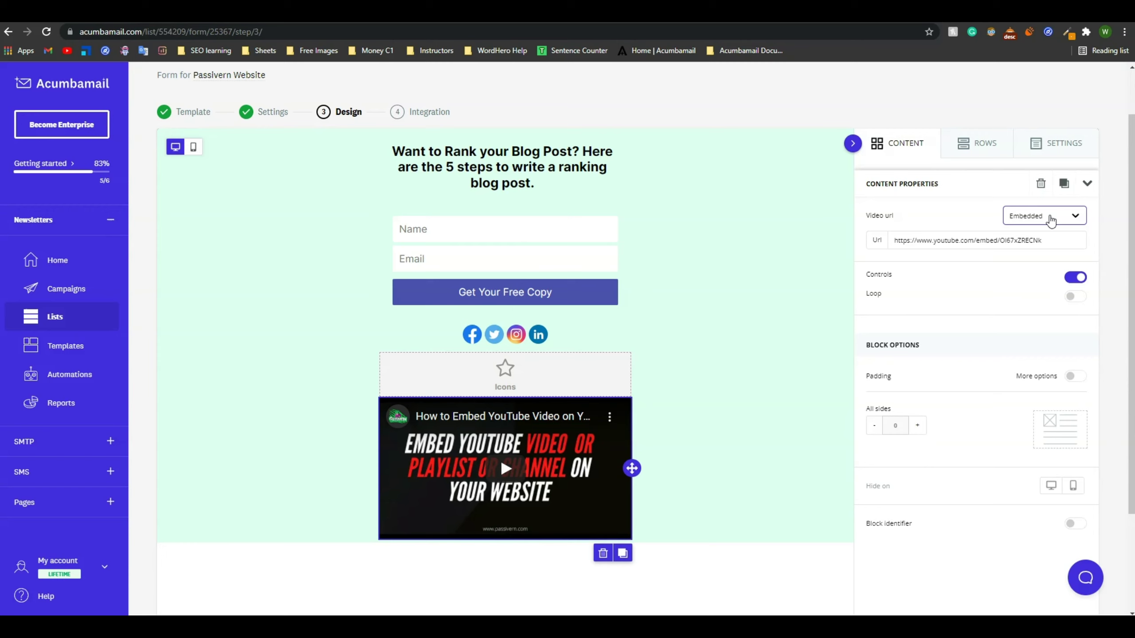
click(1051, 219)
click(1052, 237)
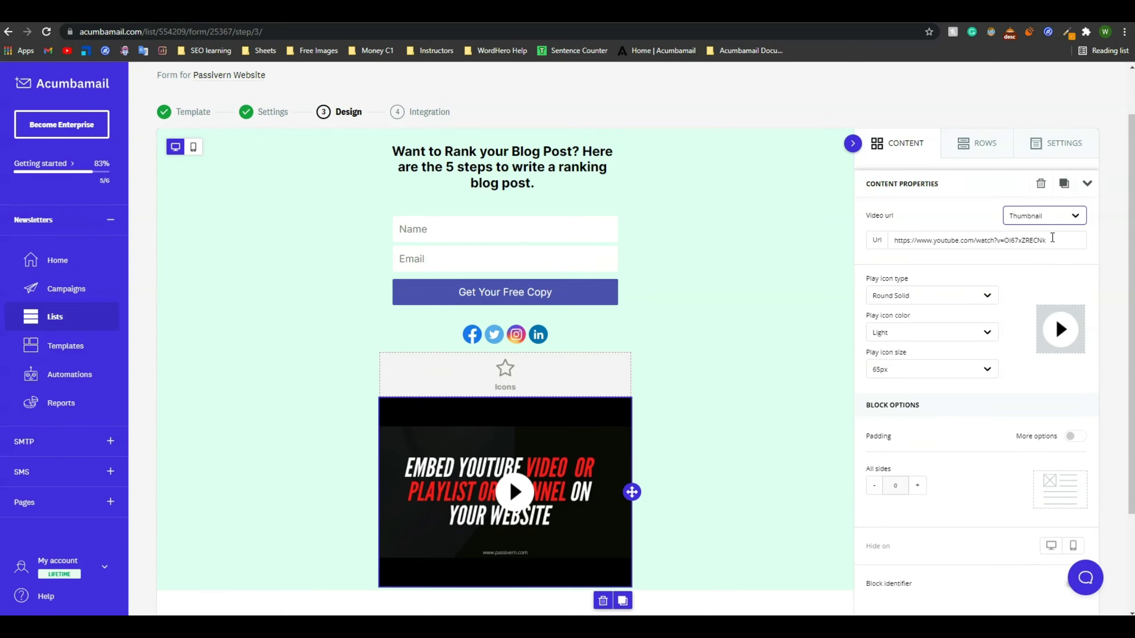
click(1023, 217)
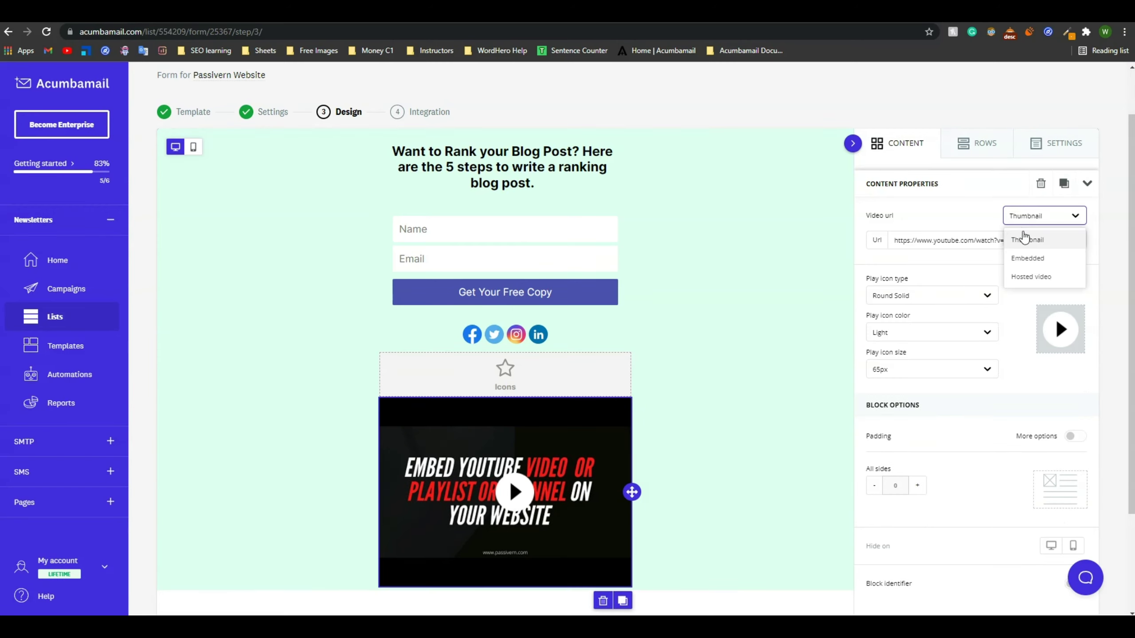
click(1025, 264)
click(1027, 216)
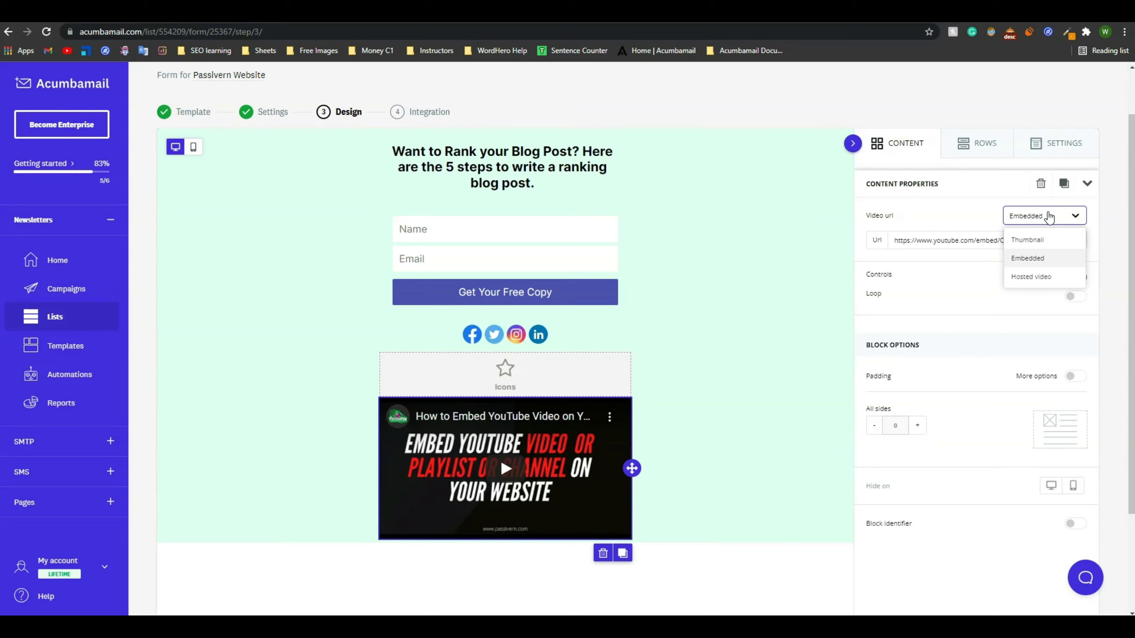
click(1033, 277)
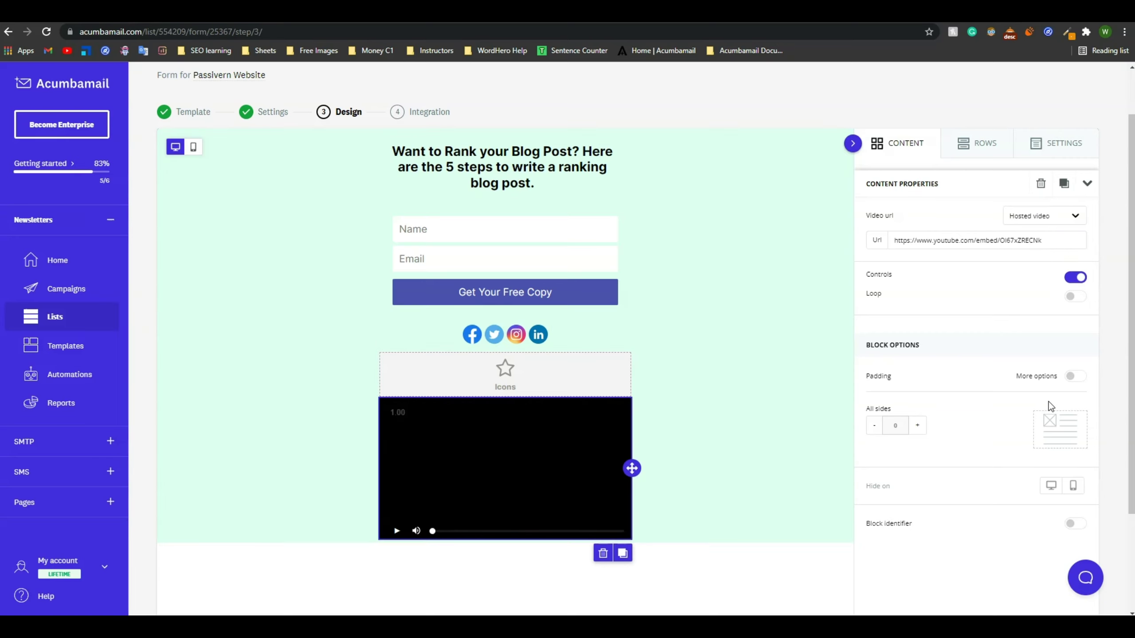
Try hiding the video block on desktop and on mobile, then clear the hide setting
scroll(1021, 451, down, 3)
scroll(1021, 455, up, 2)
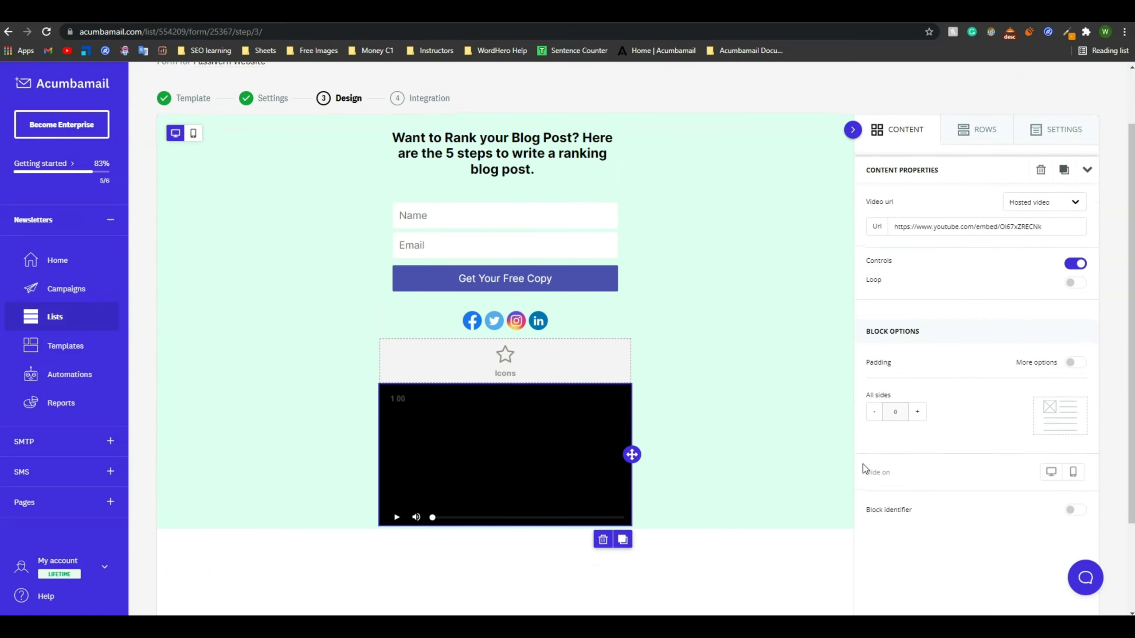
click(1053, 476)
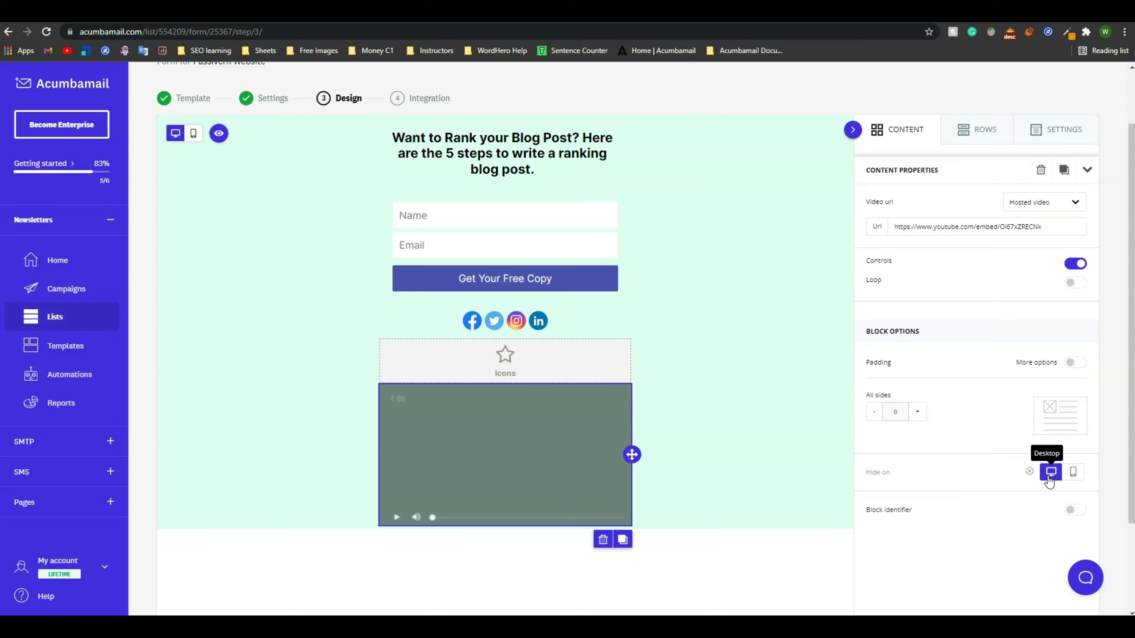
click(1073, 473)
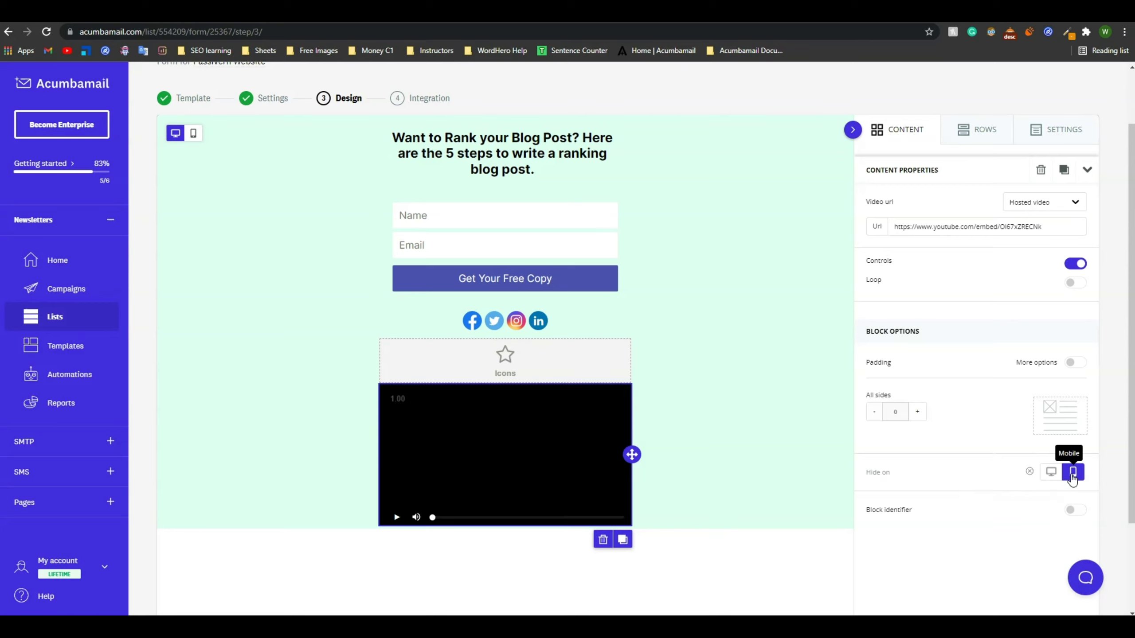
click(1031, 473)
scroll(1033, 474, up, 2)
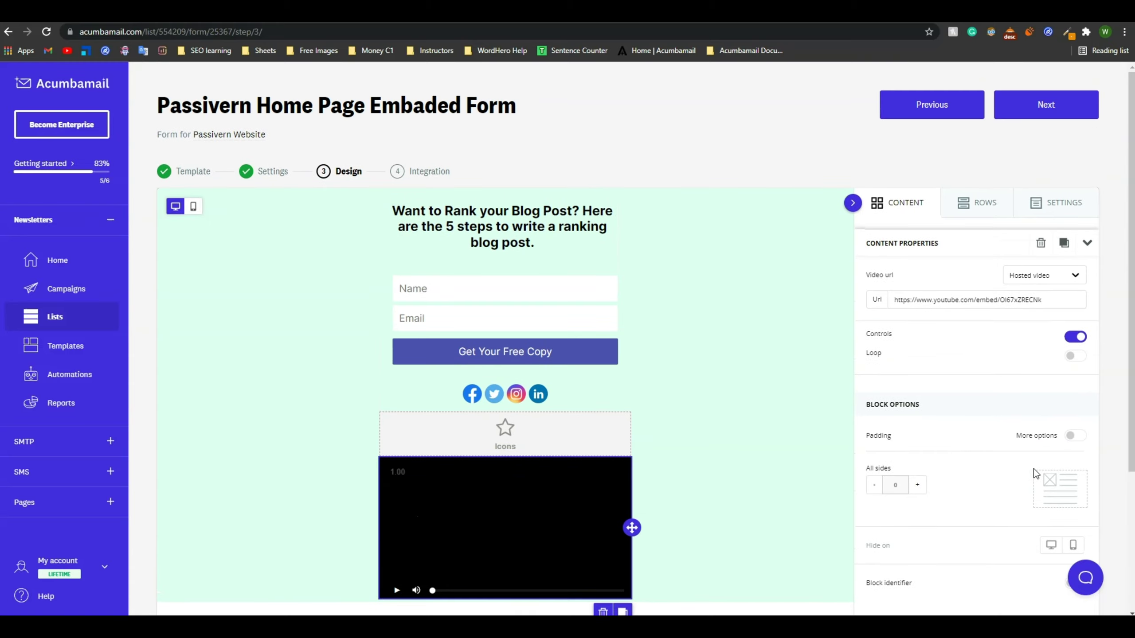
Delete the video, icons and social blocks below the signup form's button
scroll(1034, 469, down, 3)
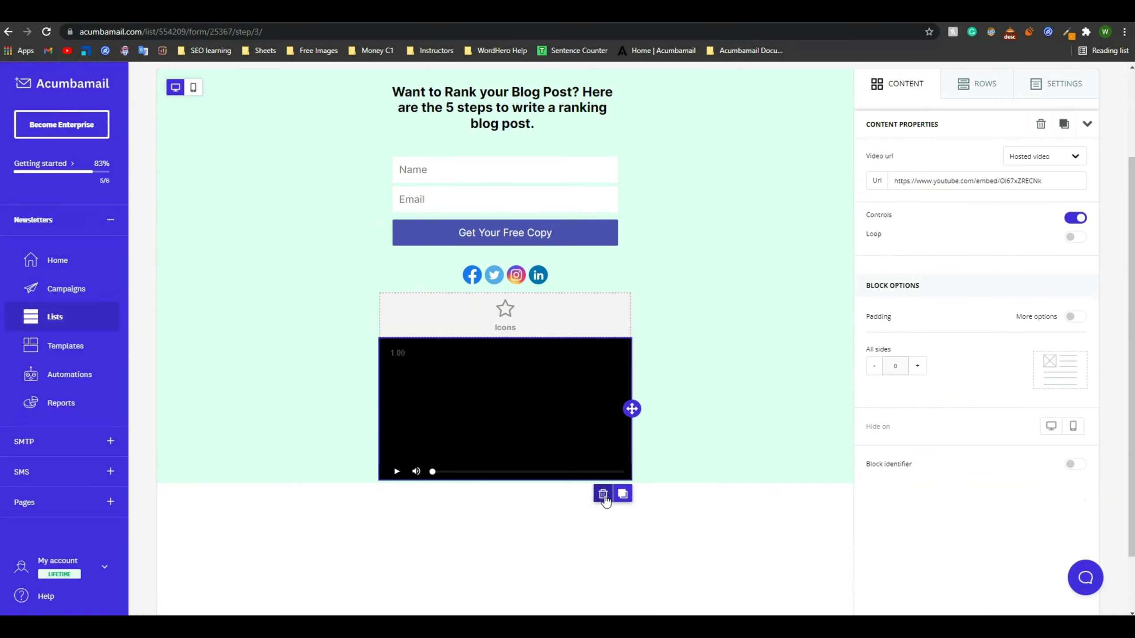
click(602, 494)
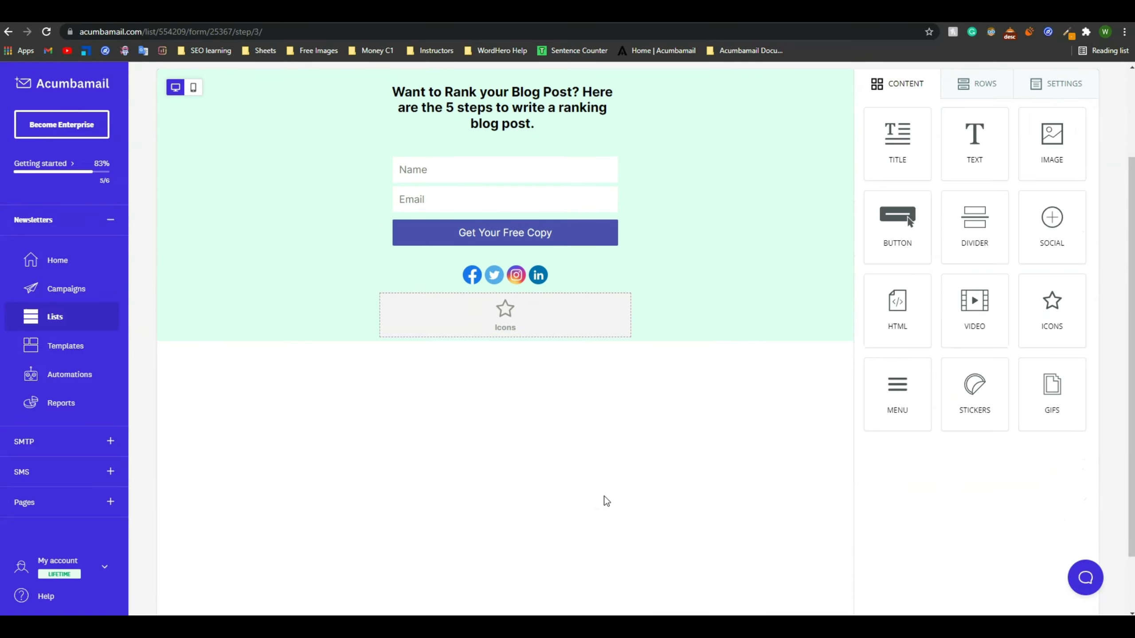
drag(597, 338, 600, 350)
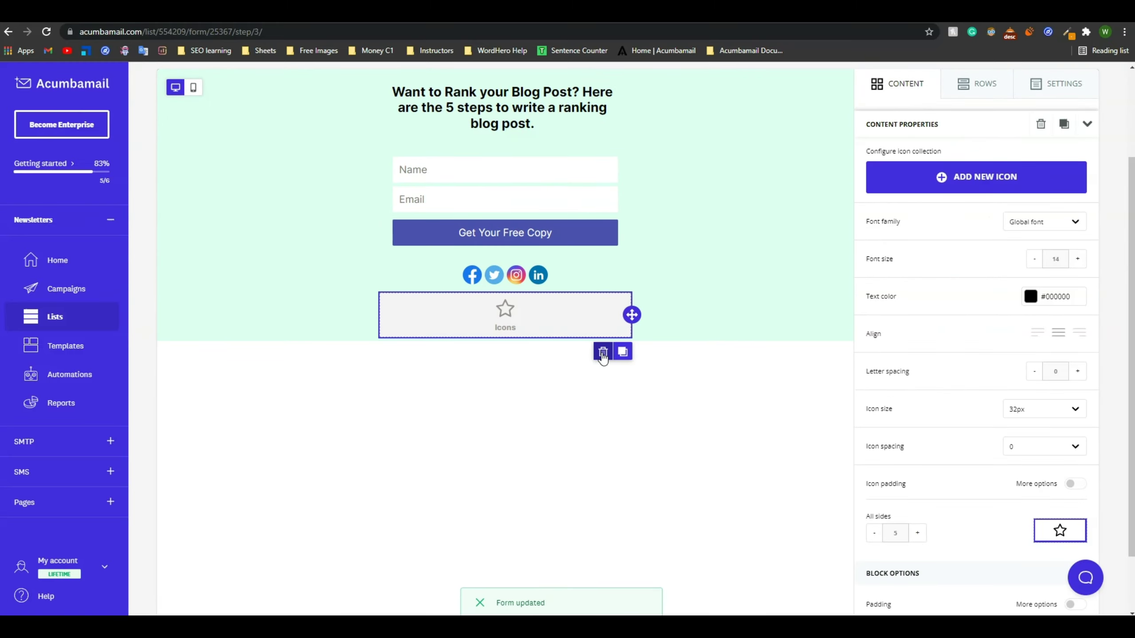
click(599, 286)
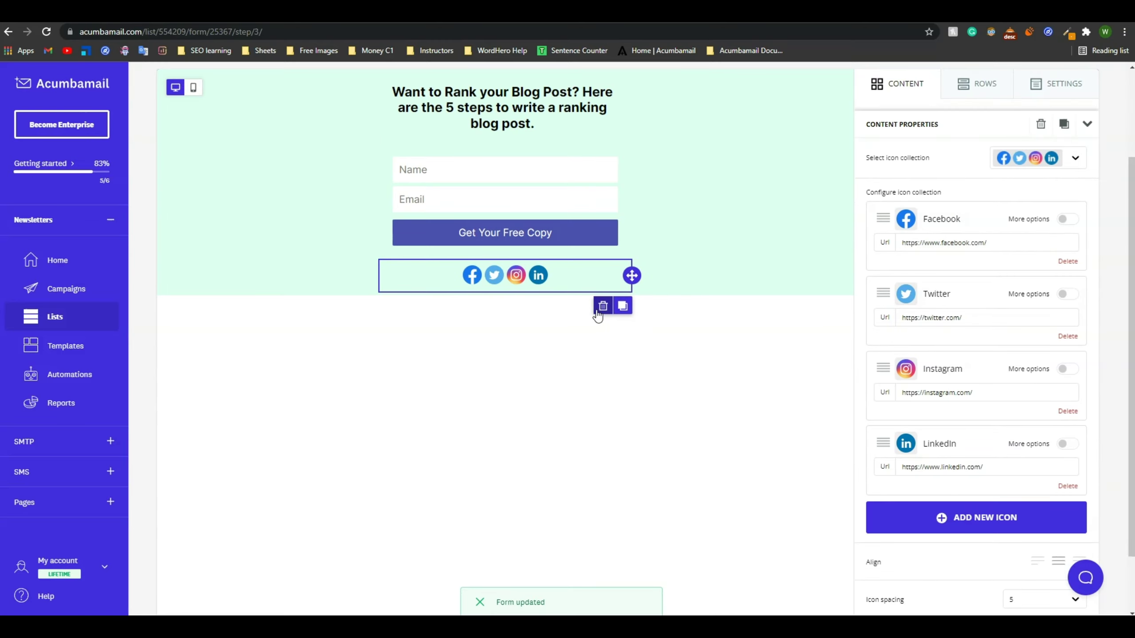
click(603, 308)
scroll(607, 313, up, 2)
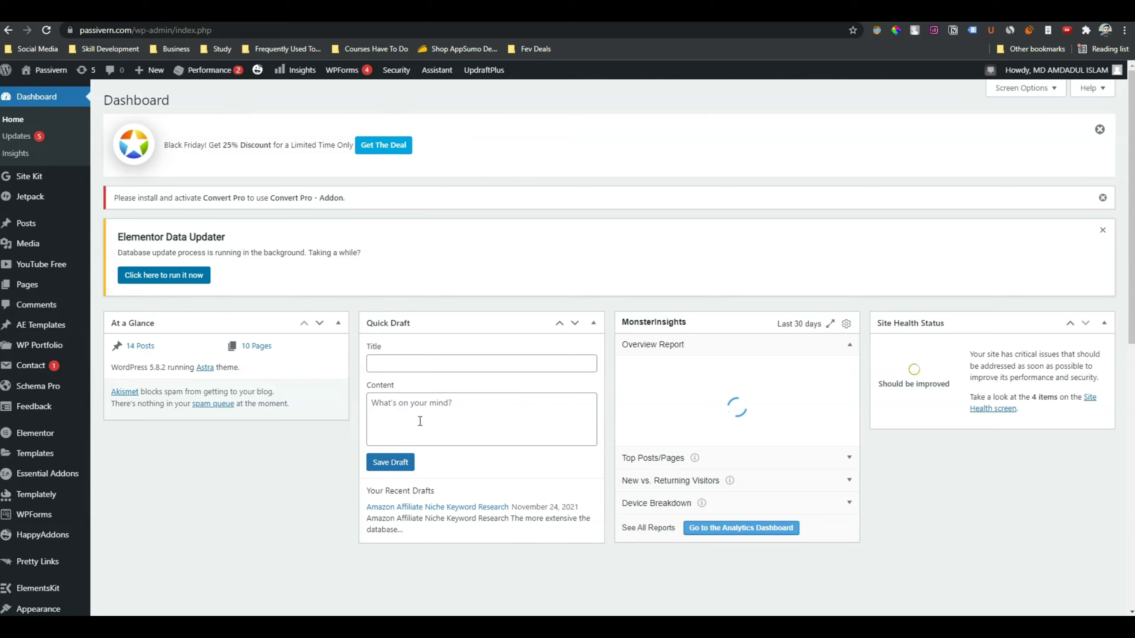
In the WordPress dashboard, open the page for adding new plugins and search for Acumbamail
scroll(60, 407, down, 2)
scroll(61, 407, down, 5)
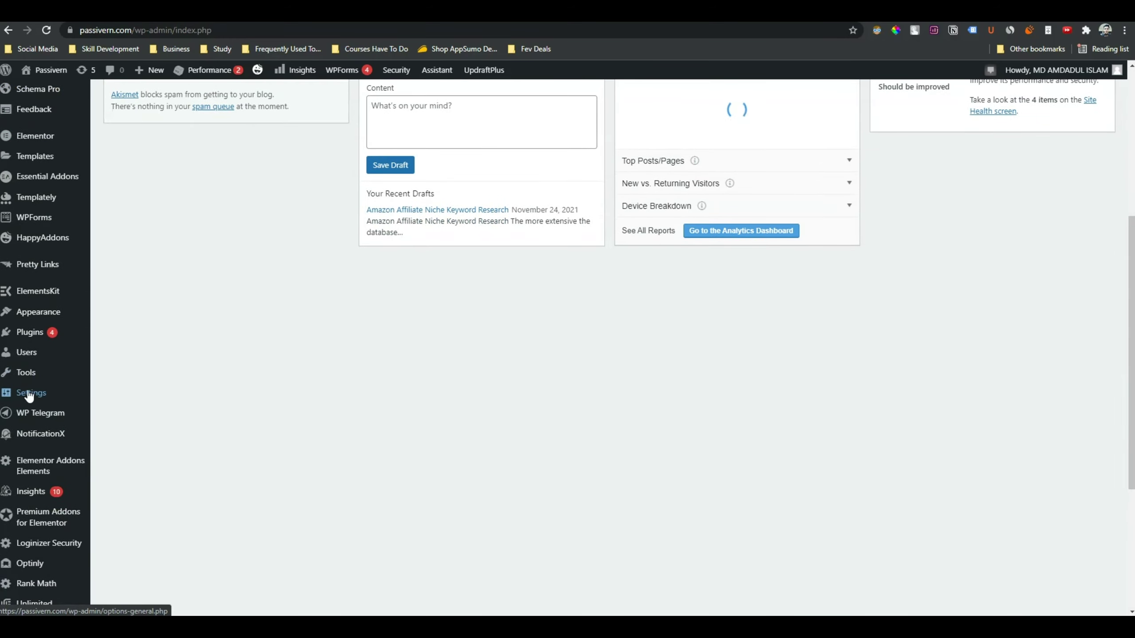
mouse_move(39, 336)
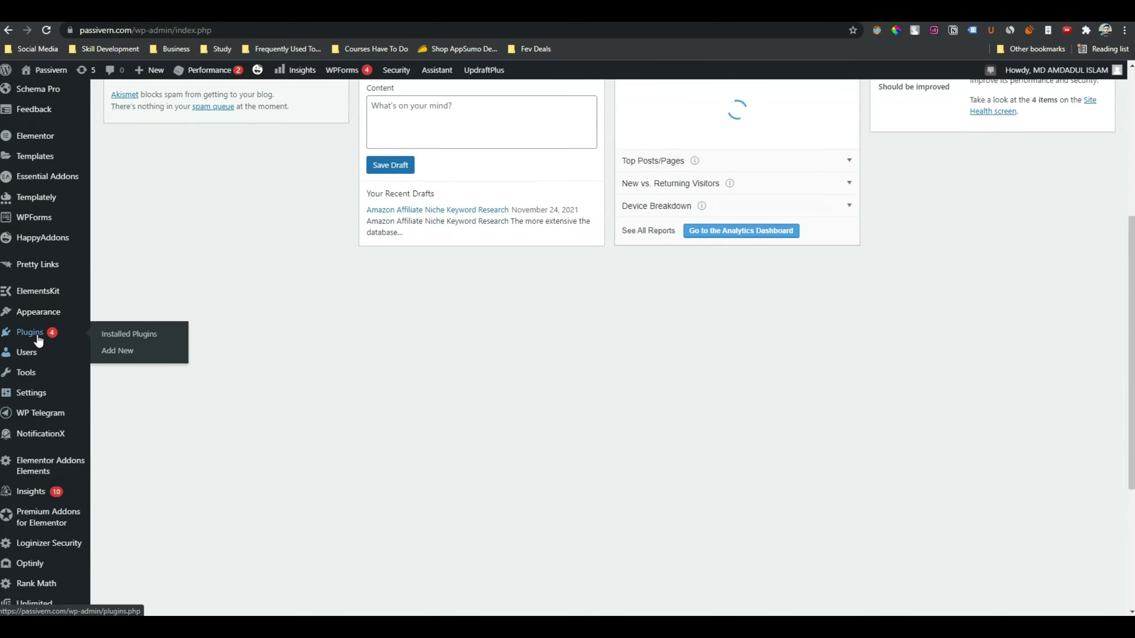
click(118, 353)
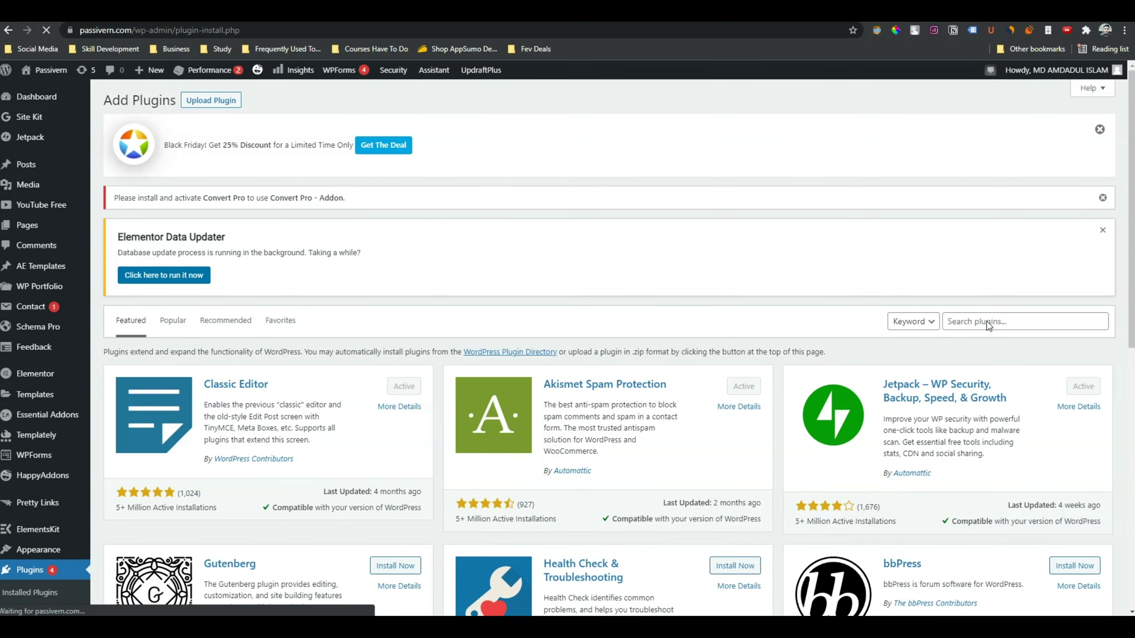
click(987, 322)
text(A)
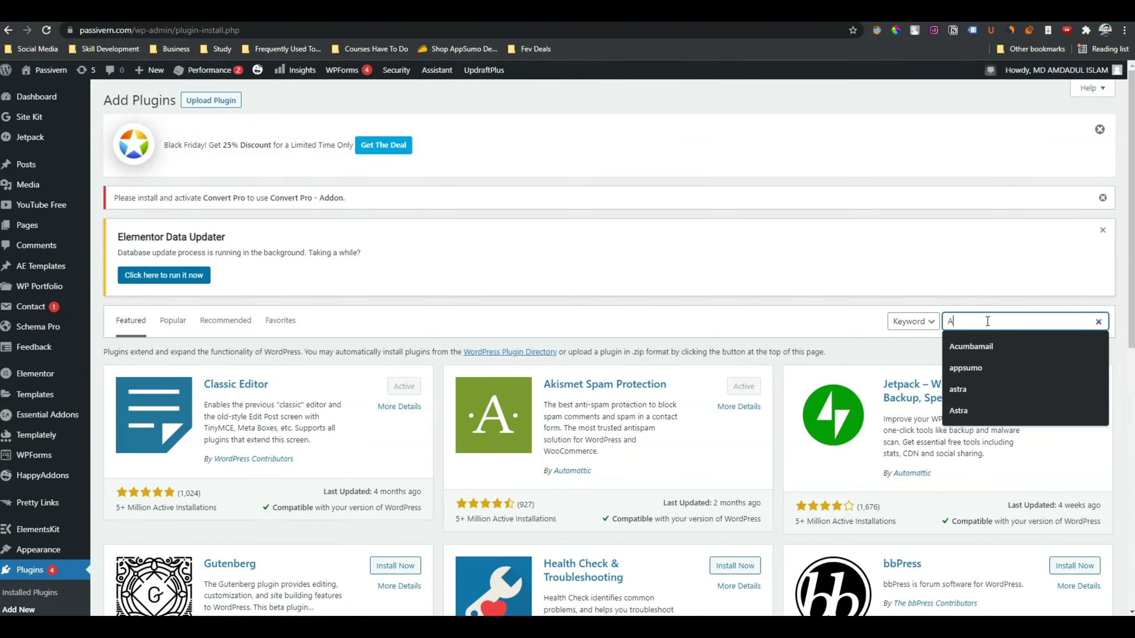
text(cum)
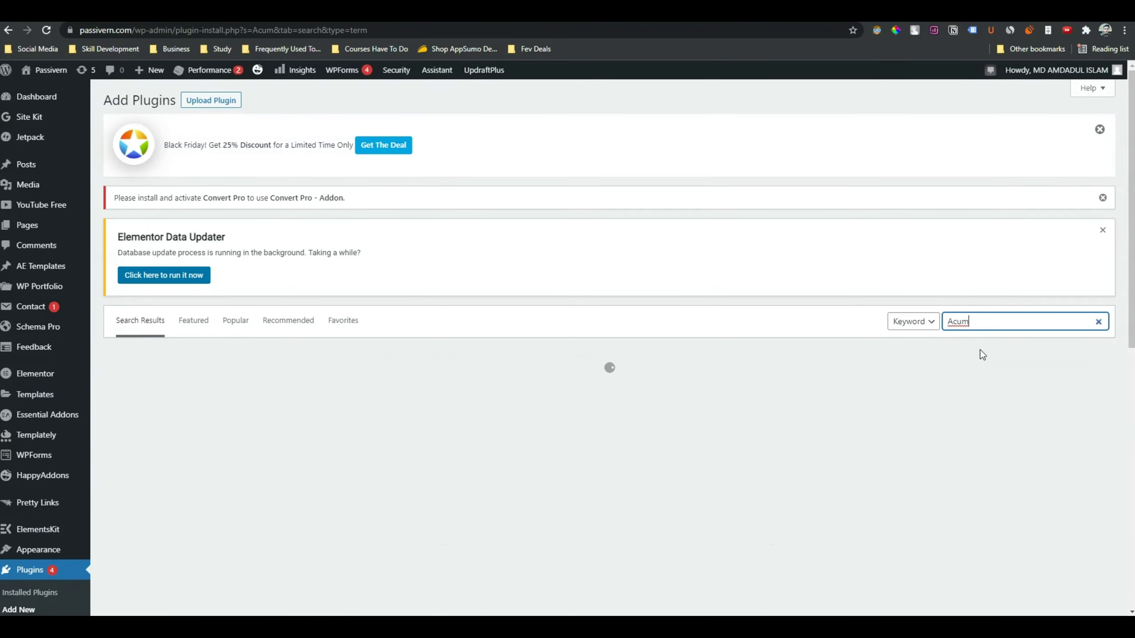
click(982, 323)
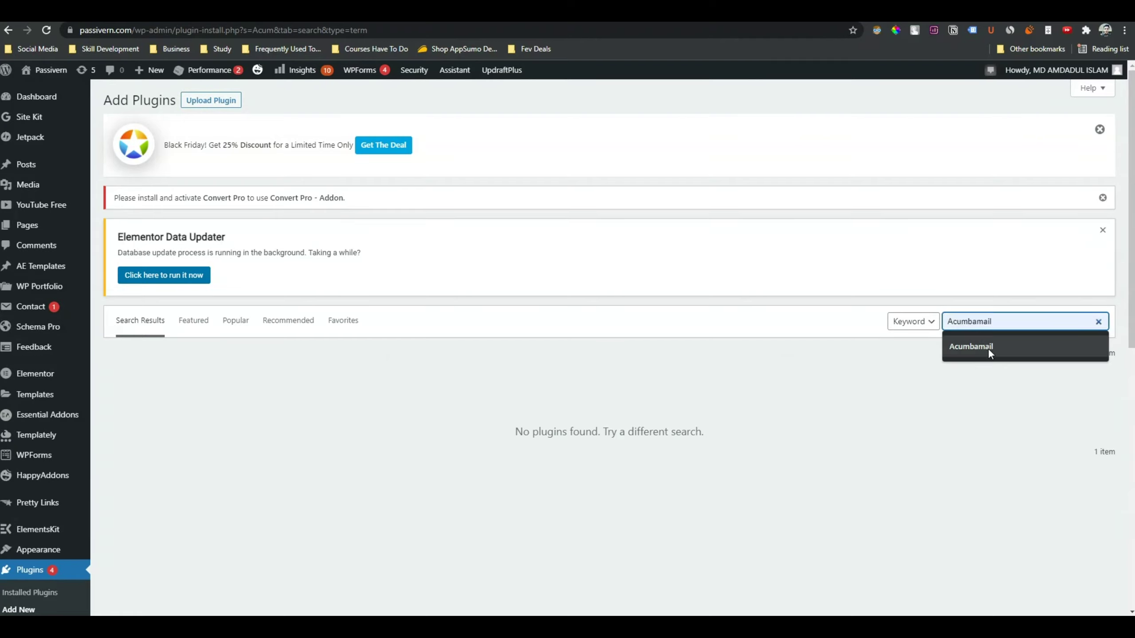
click(988, 348)
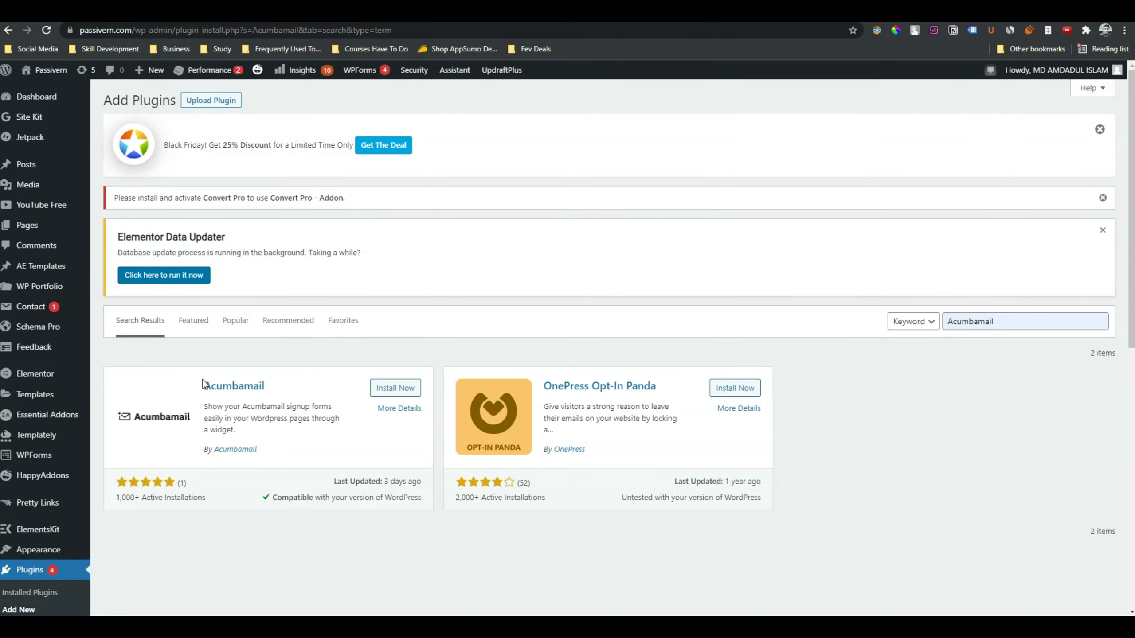
Install and activate the Acumbamail plugin
drag(205, 385, 276, 383)
click(344, 362)
click(408, 393)
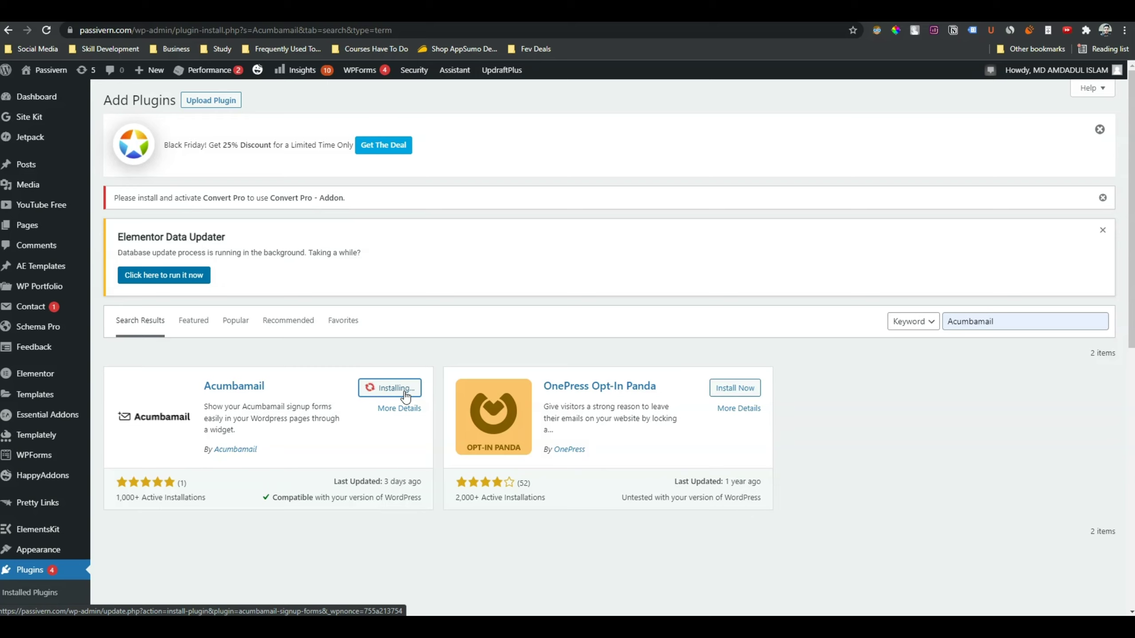
click(401, 389)
double_click(158, 429)
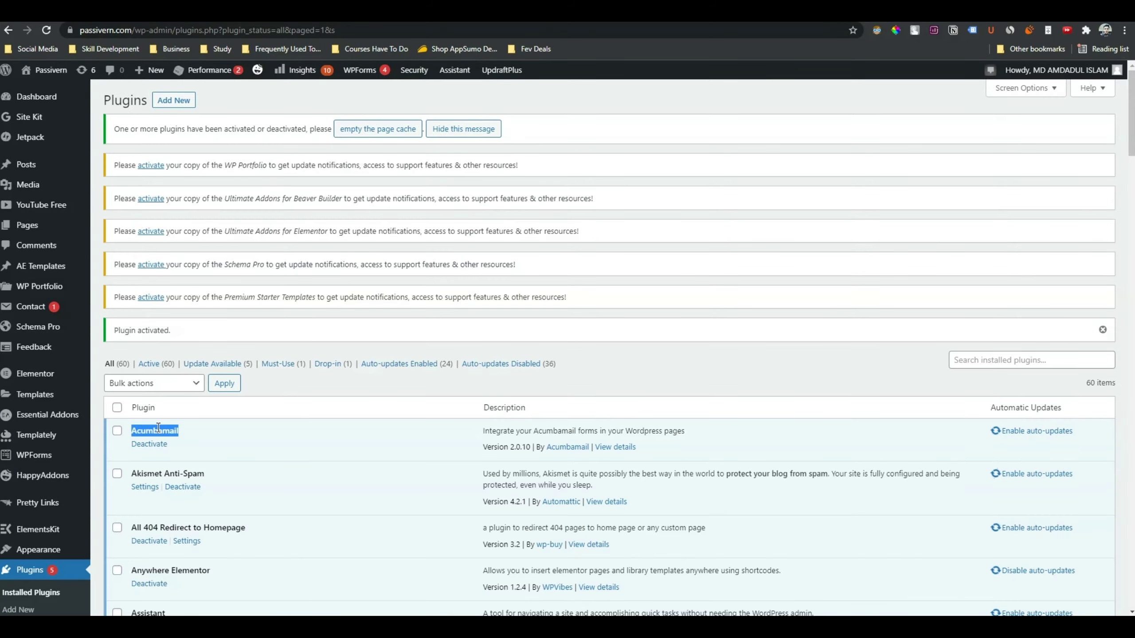
Open the Acumbamail plugin's settings page in the WordPress admin
scroll(38, 433, down, 5)
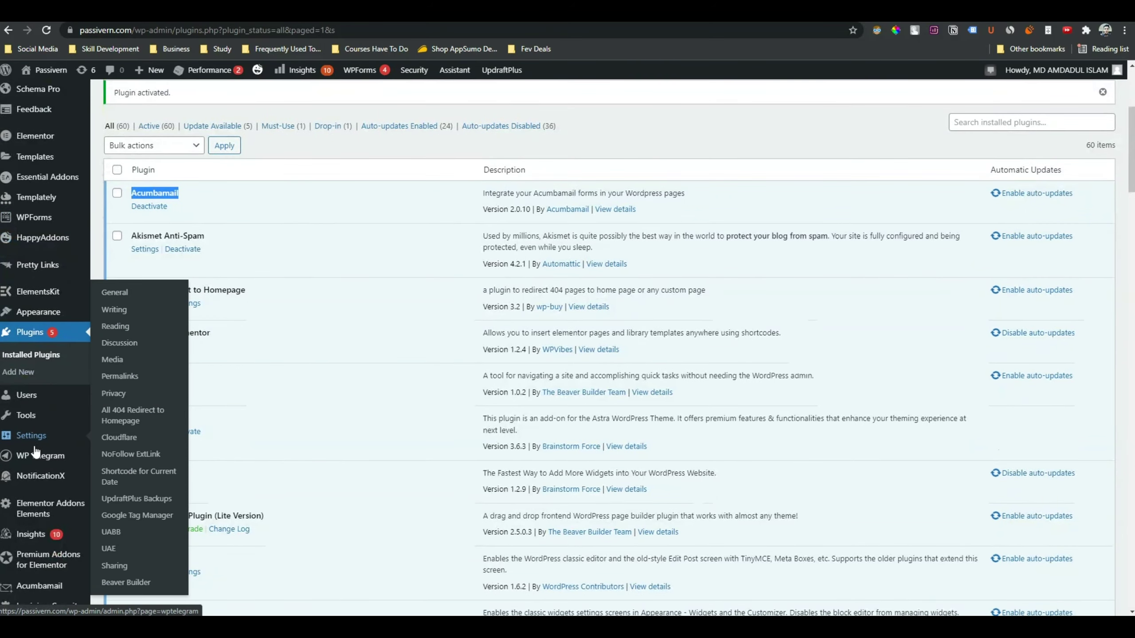
scroll(36, 452, down, 2)
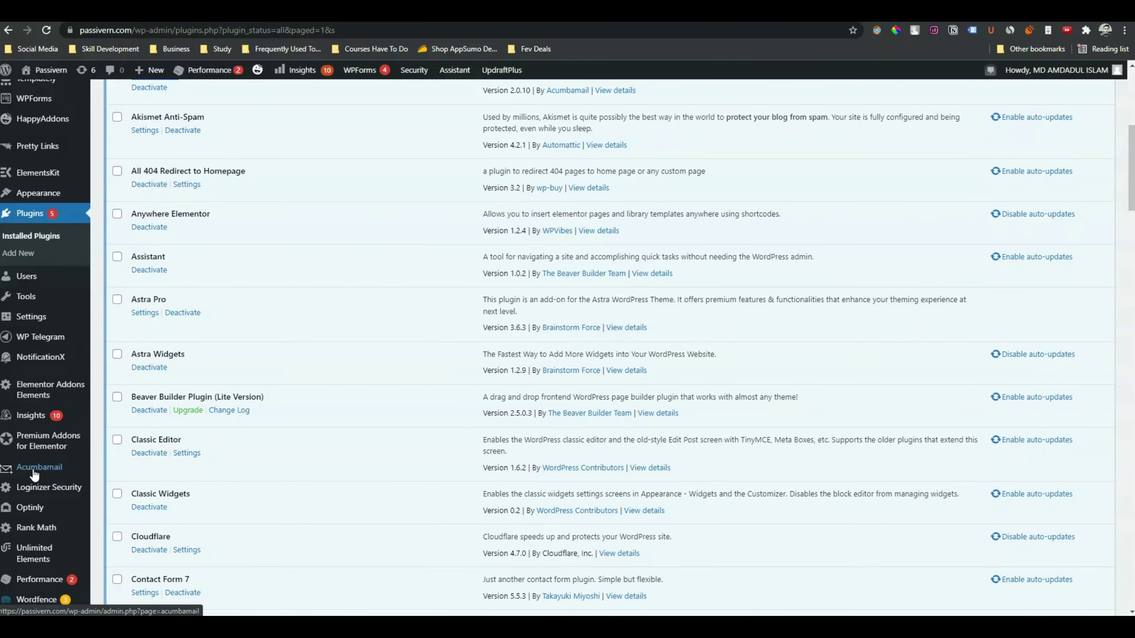
click(34, 473)
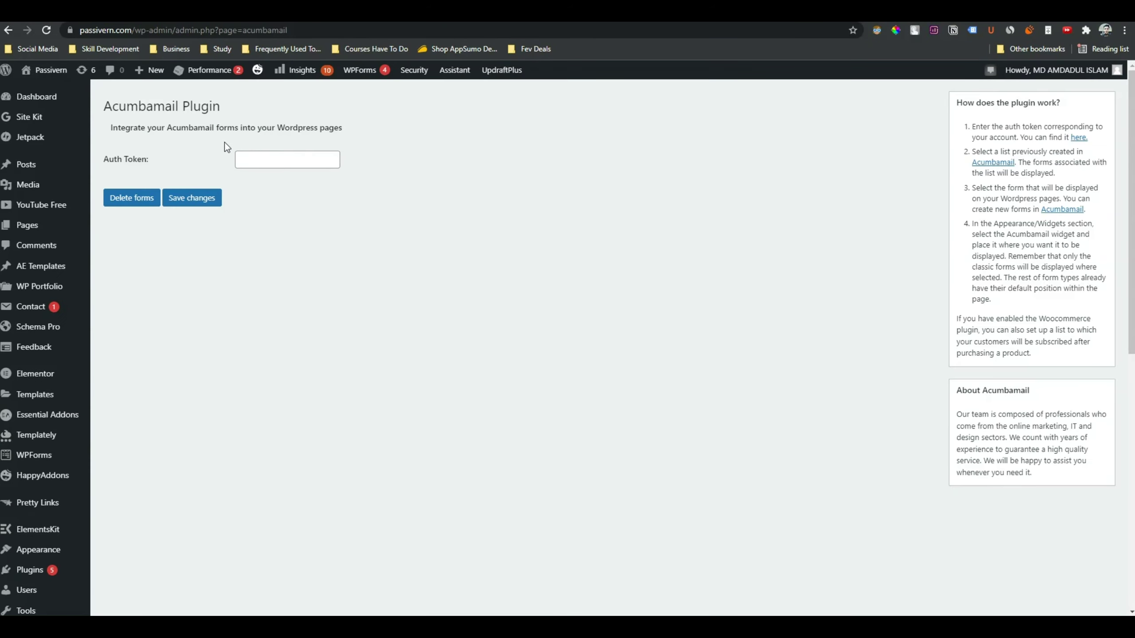
Open the auth token page linked in the plugin's instructions and copy the account's auth token
right_click(370, 174)
key(Escape)
click(1084, 139)
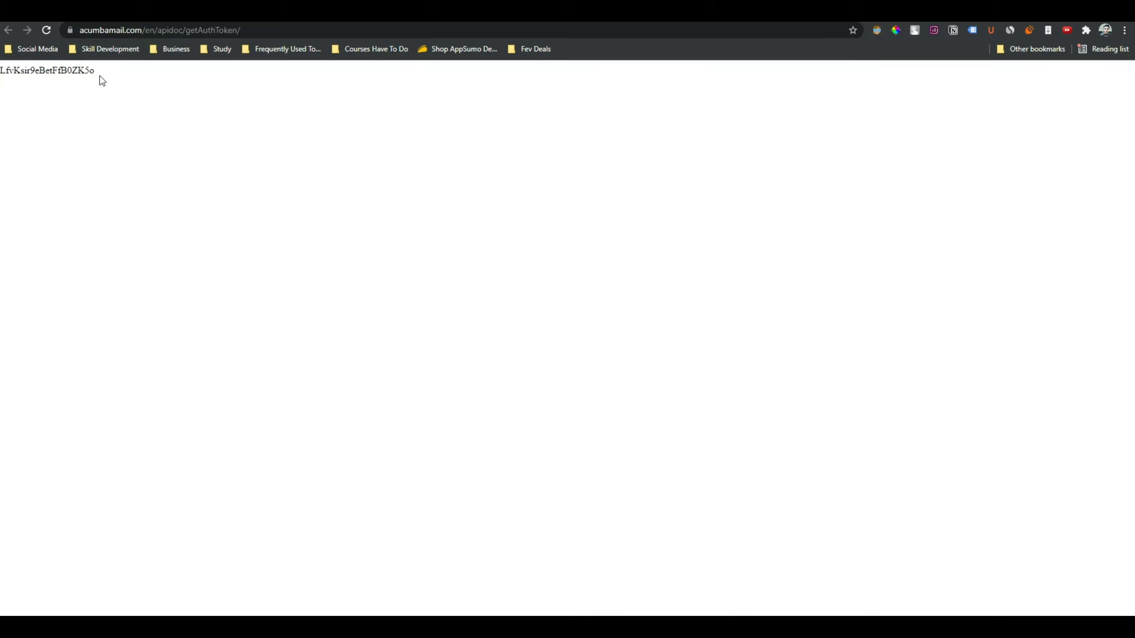
double_click(76, 73)
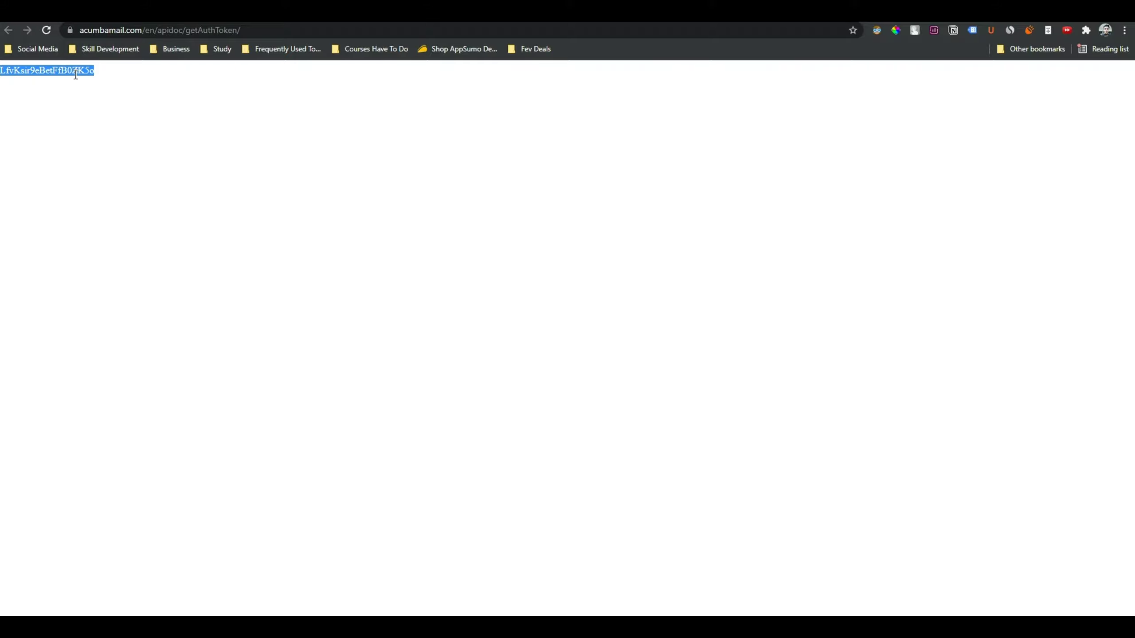
right_click(75, 74)
click(116, 84)
Paste the account's auth token into the Acumbamail plugin's Auth Token field and save the changes
key(ctrl+shift+Tab)
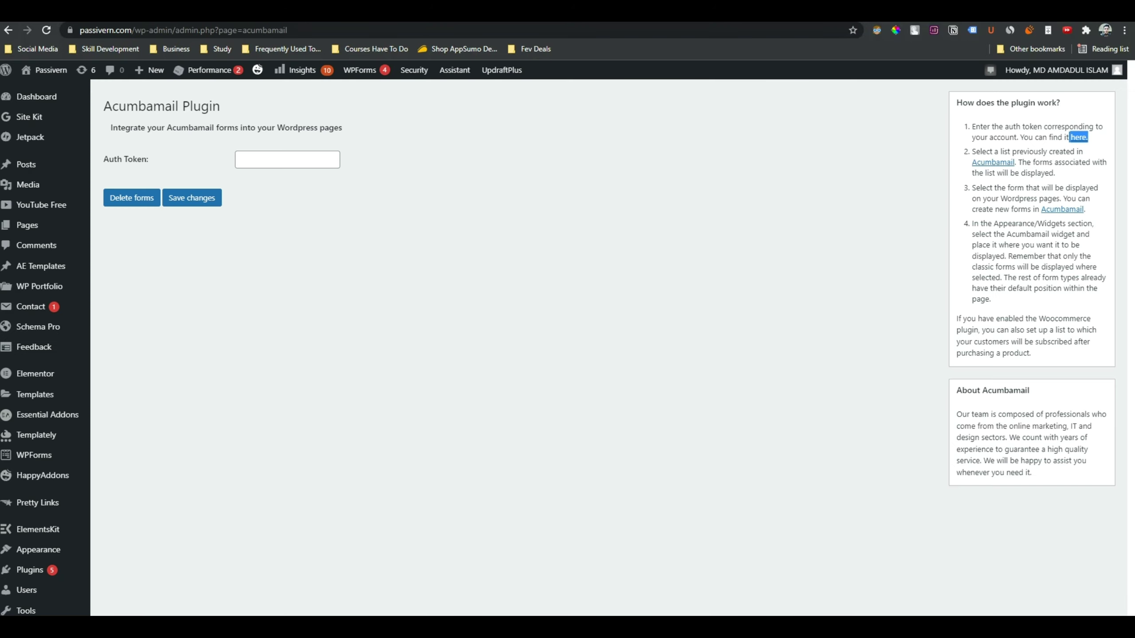
click(263, 159)
key(ctrl+v)
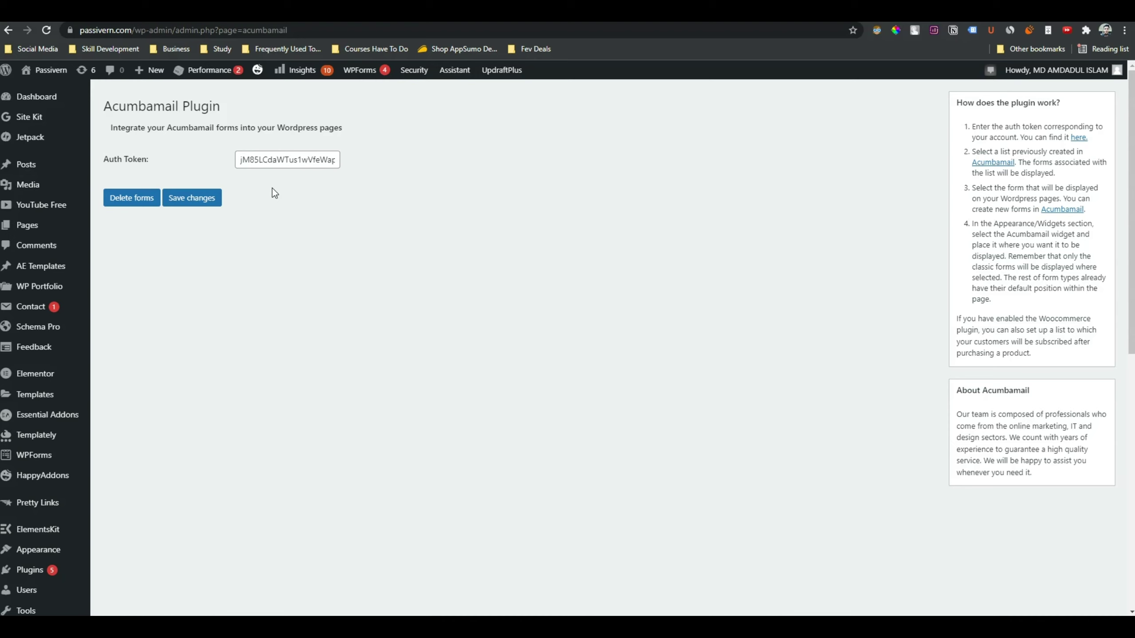
click(196, 198)
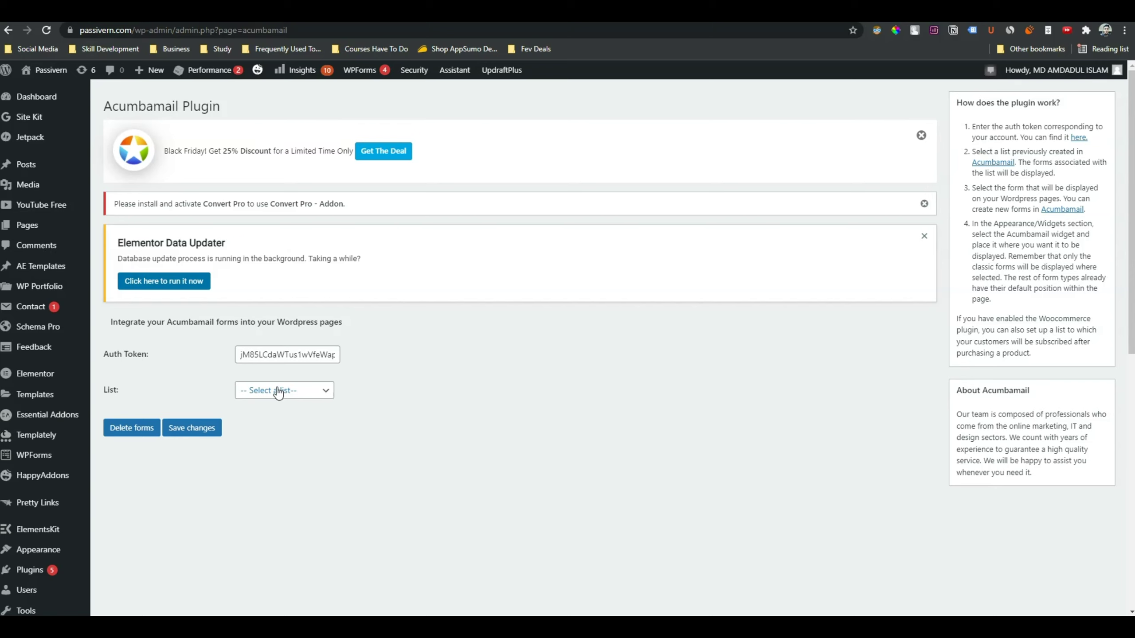
Set the plugin's list to Passivern Website and its form to Passivern Home Page Embaded Form, saving the changes after each
click(282, 392)
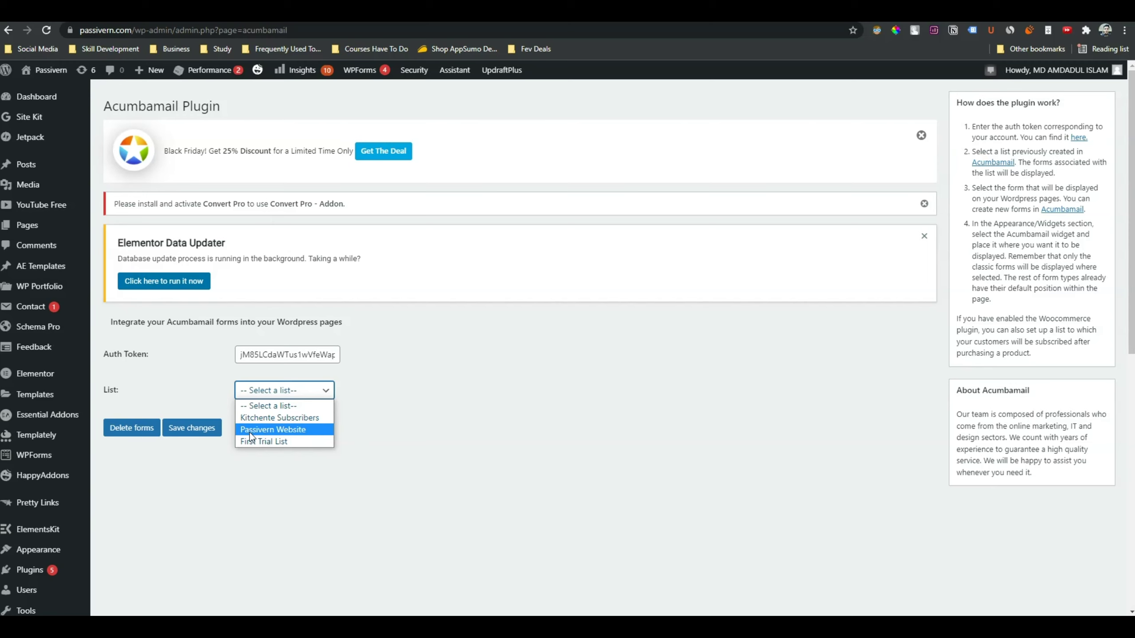
click(310, 430)
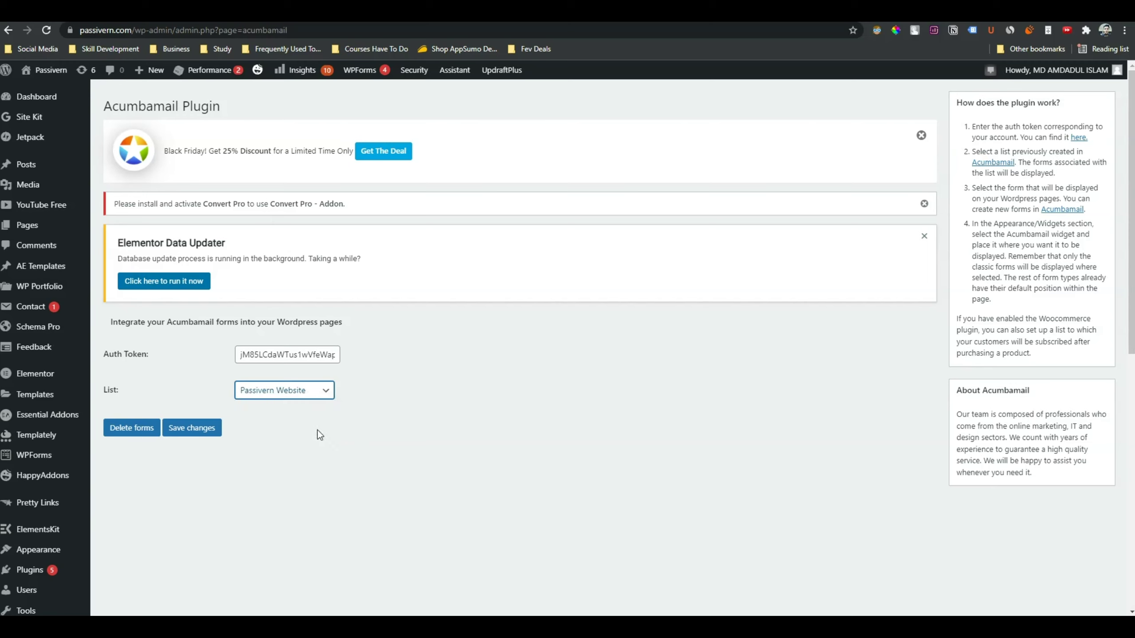
click(206, 437)
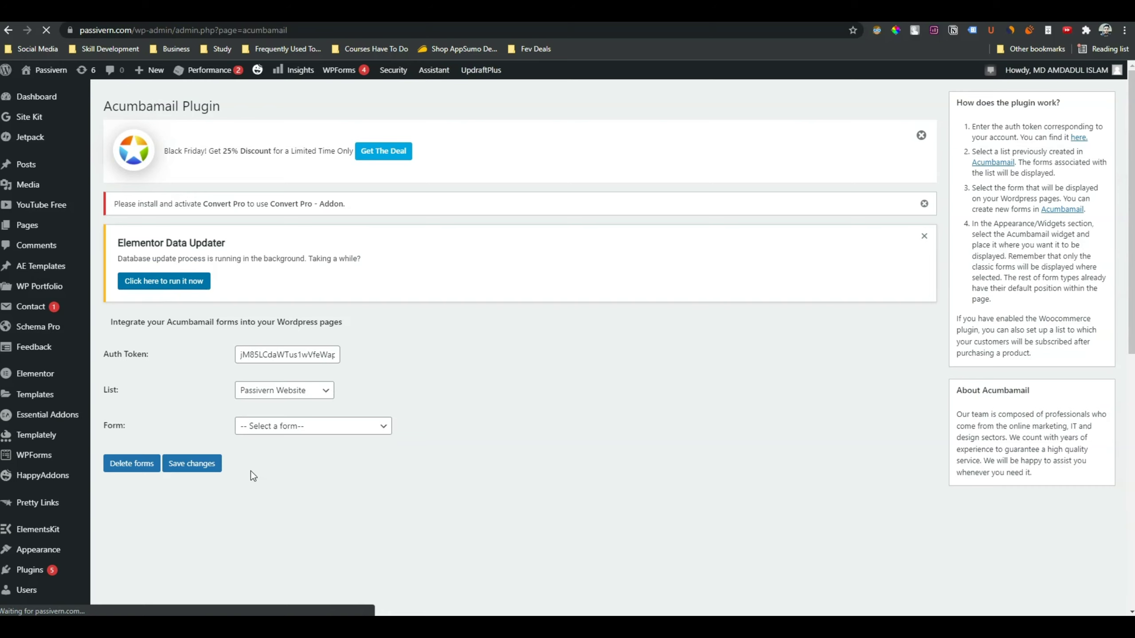
click(348, 430)
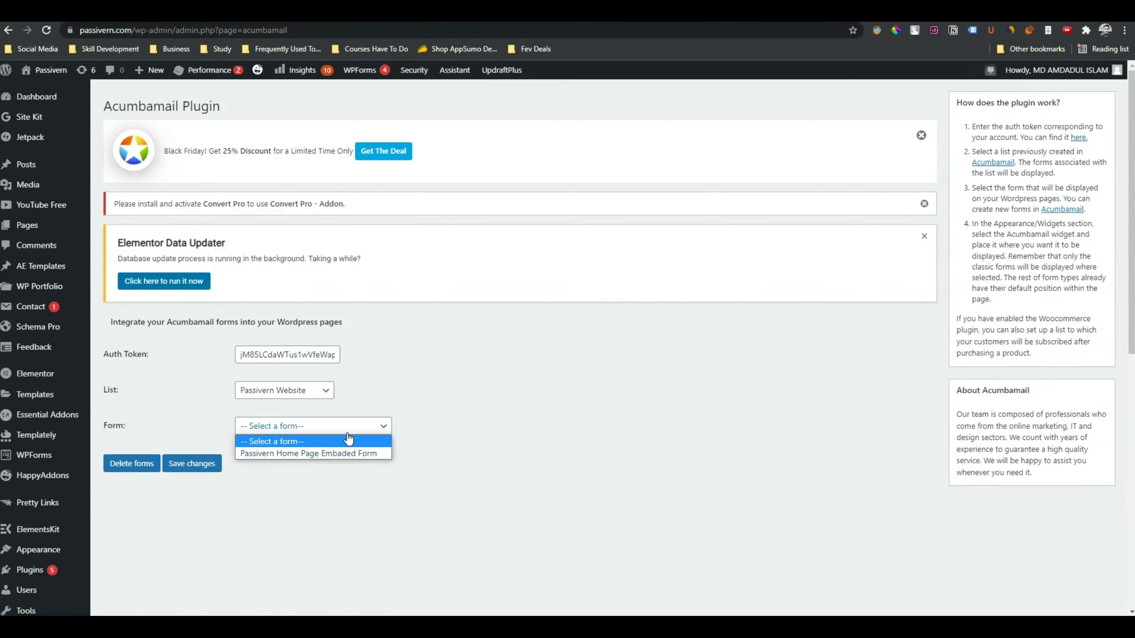
click(313, 455)
click(198, 469)
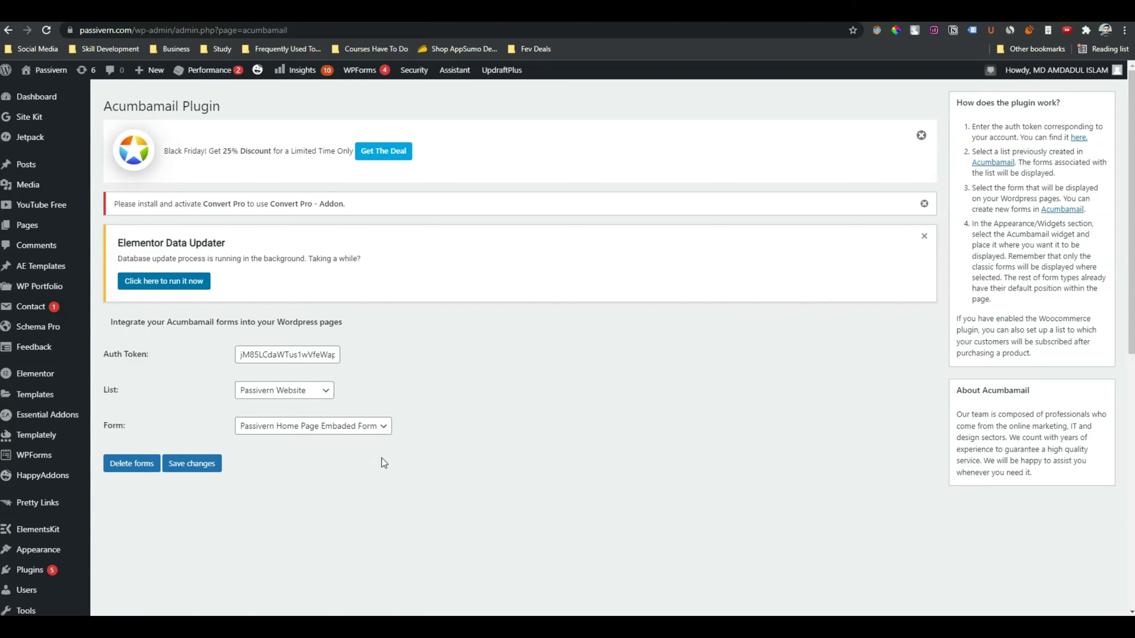
Switch to Acumbamail and open the Passivern Home Page Embaded Form from the Passivern Website list's forms
key(alt+Tab)
click(68, 318)
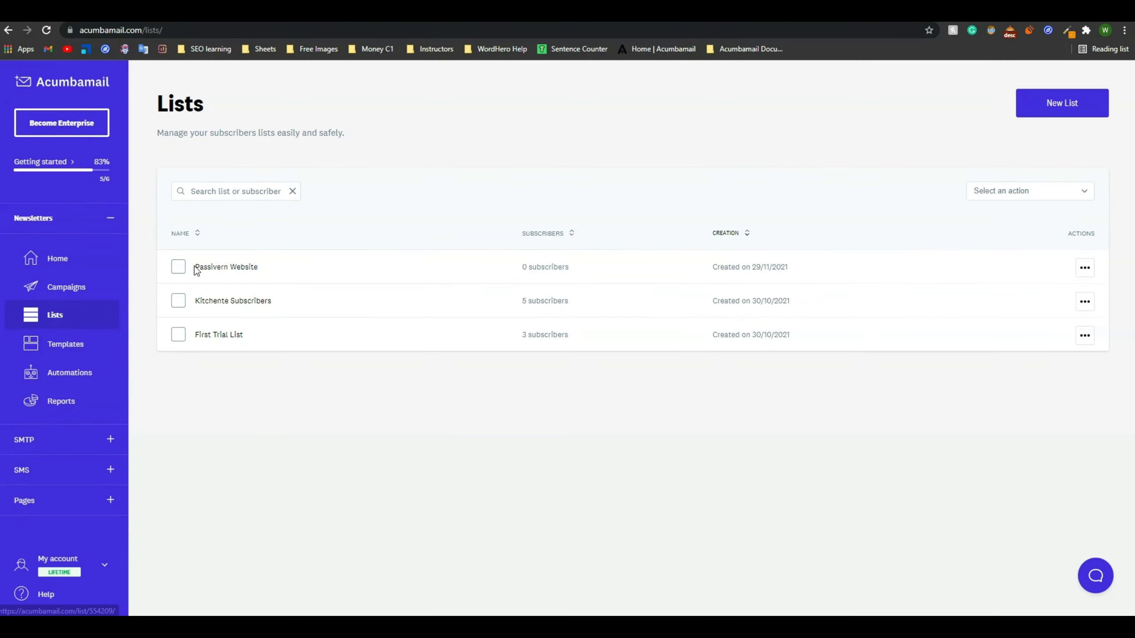
drag(195, 269, 337, 246)
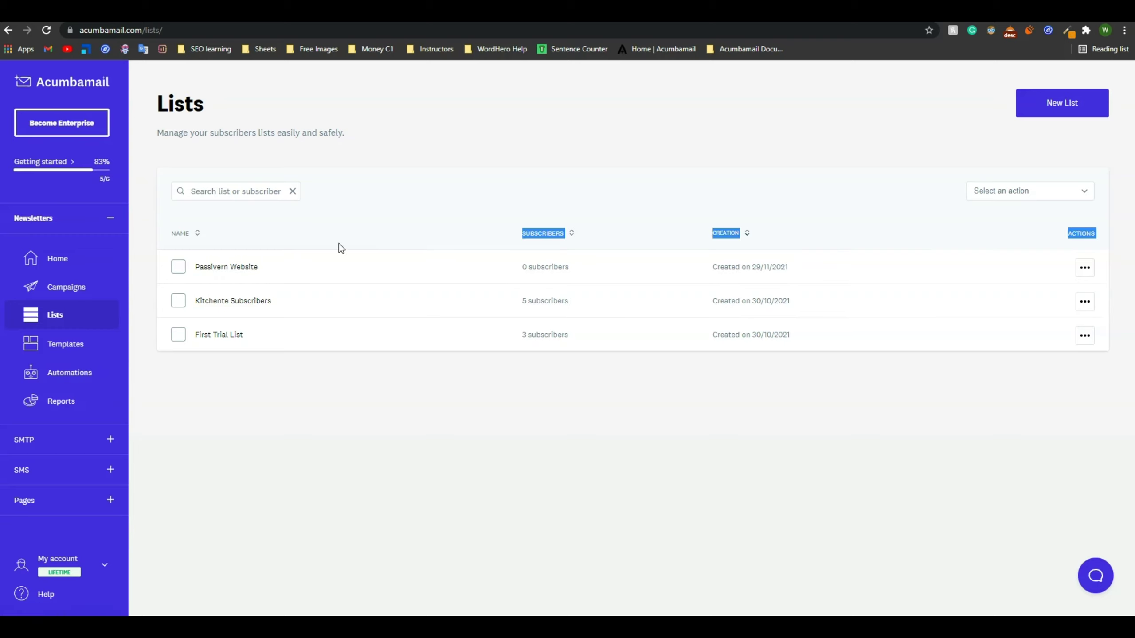
click(225, 271)
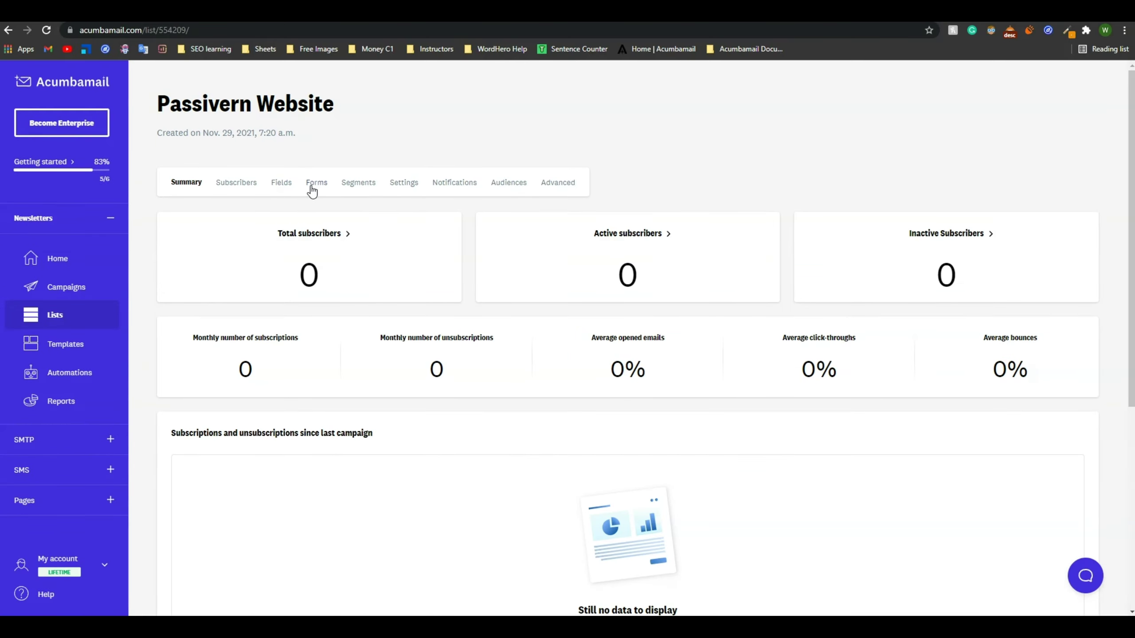
click(327, 188)
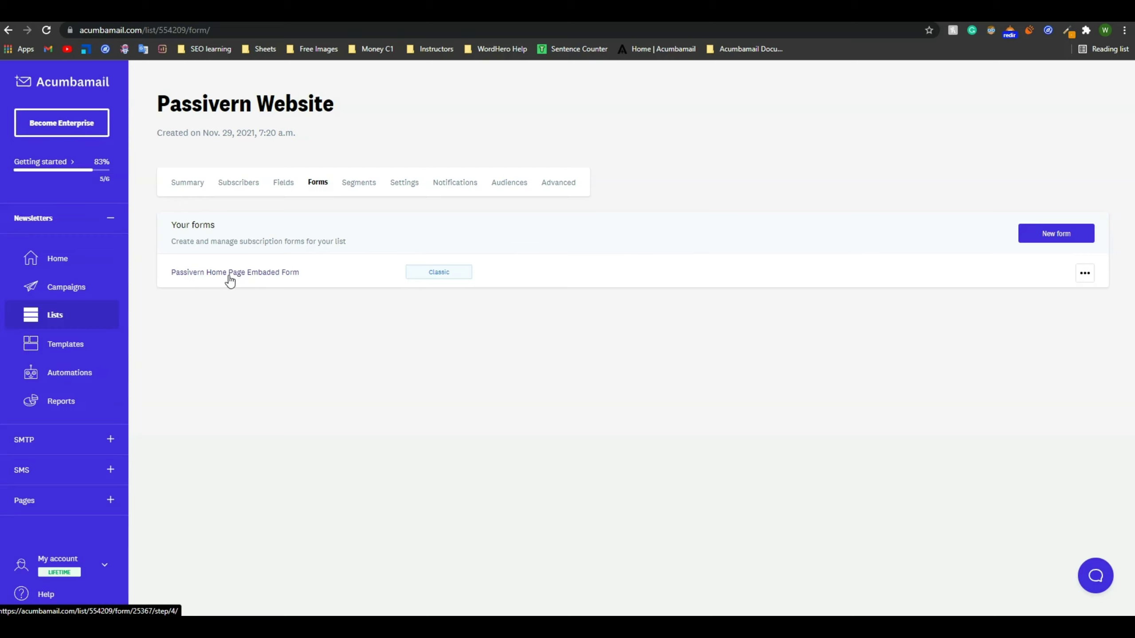
click(237, 277)
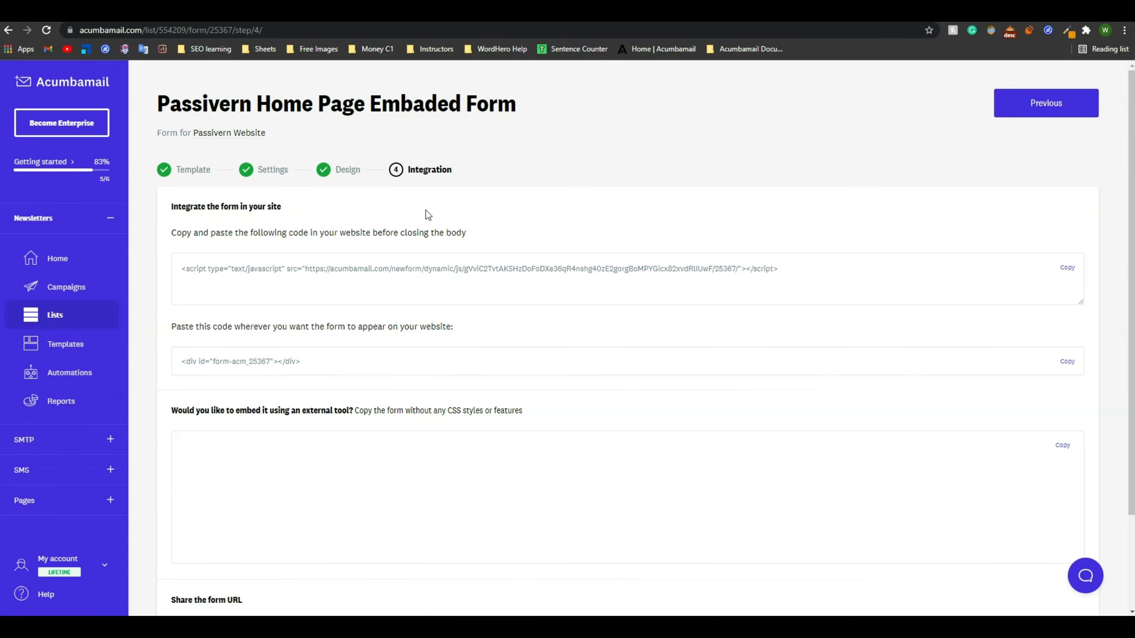
Copy the form's JavaScript integration code intended for placement before the closing body tag
drag(418, 157, 471, 175)
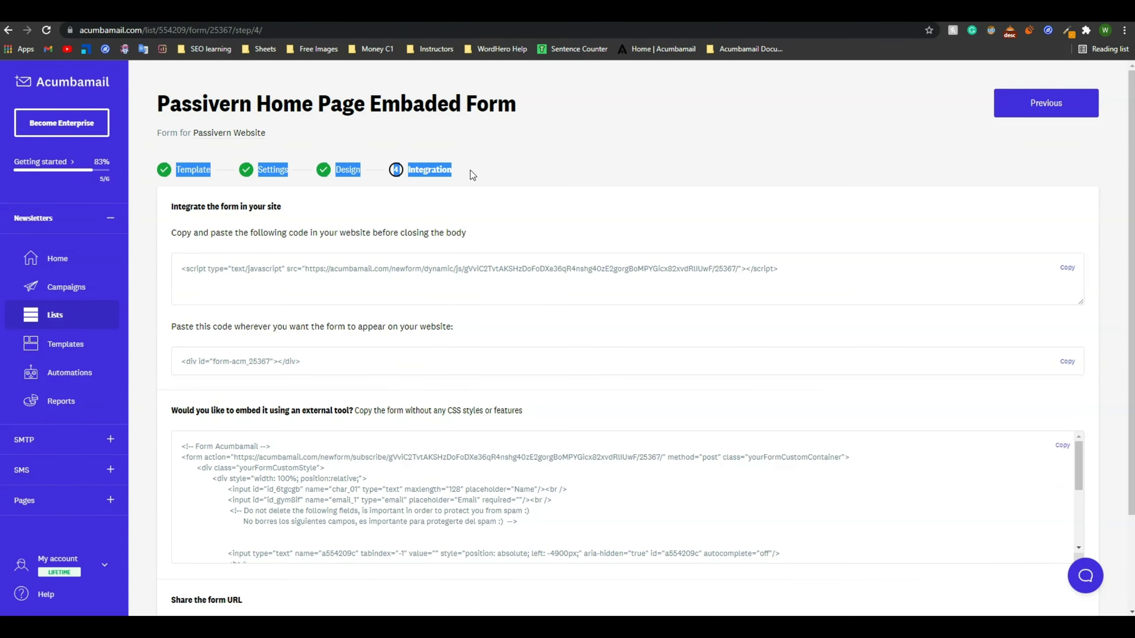
click(496, 169)
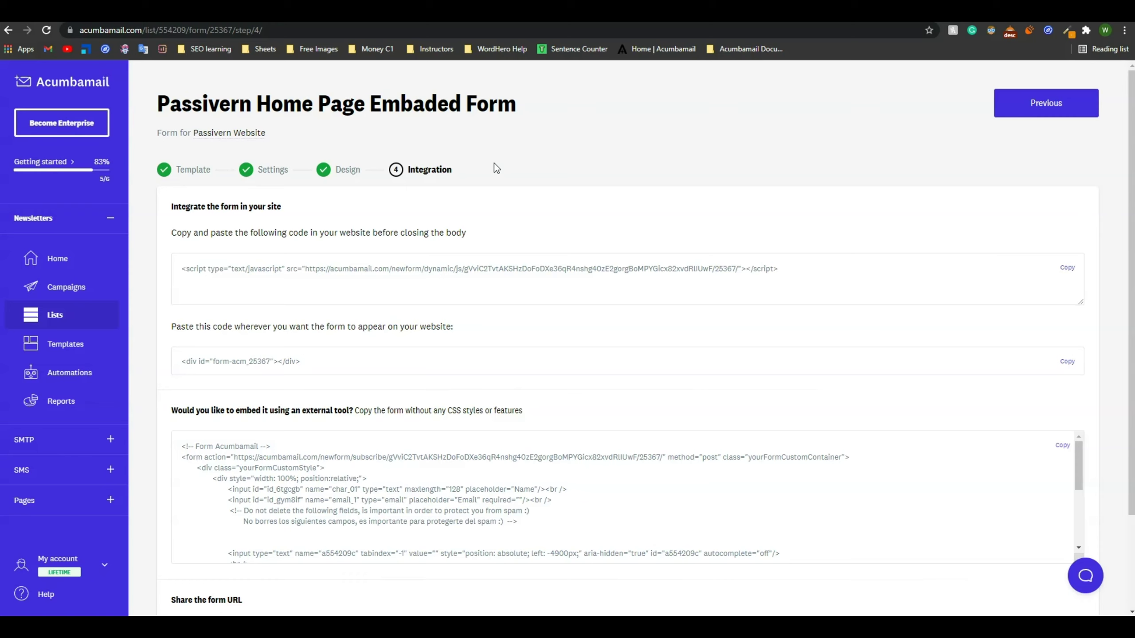
click(446, 170)
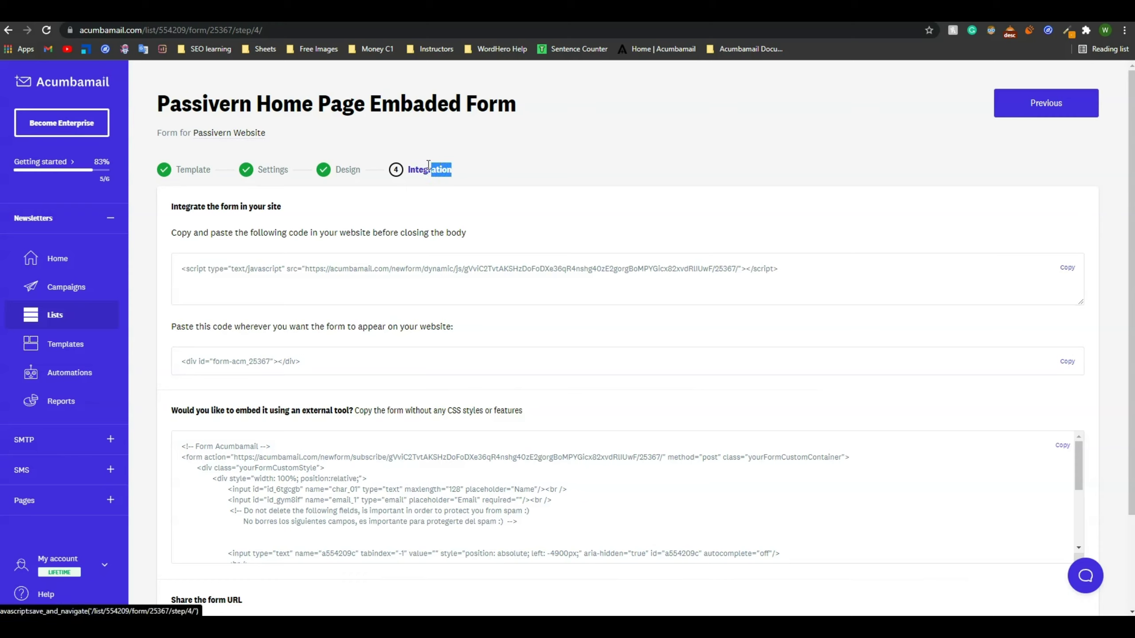
drag(471, 174, 420, 169)
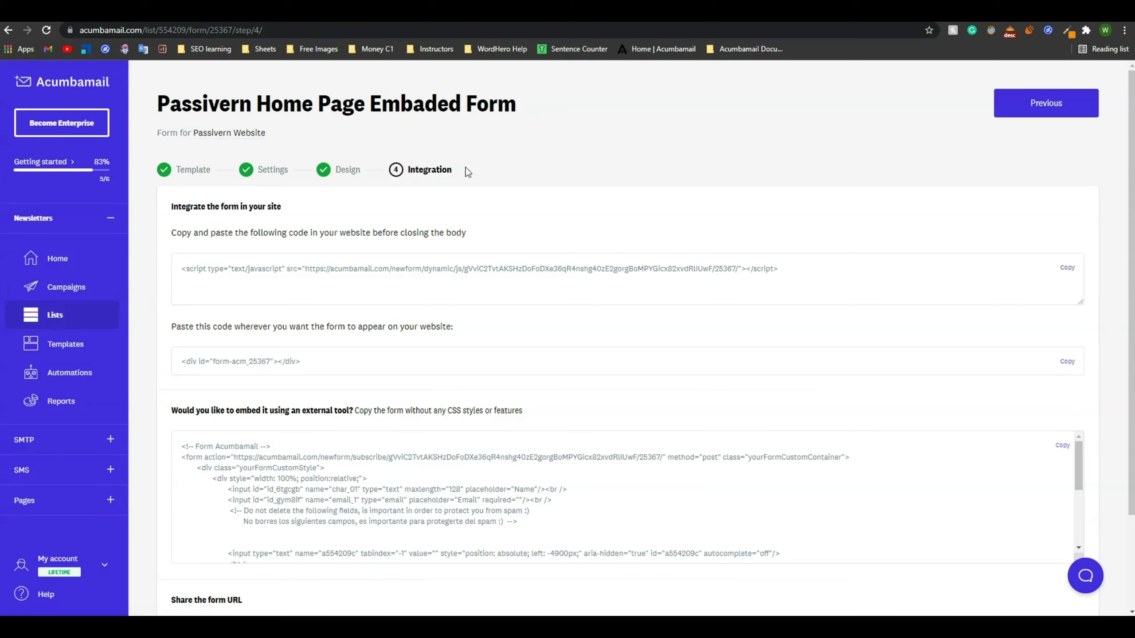
triple_click(171, 210)
click(182, 223)
triple_click(291, 269)
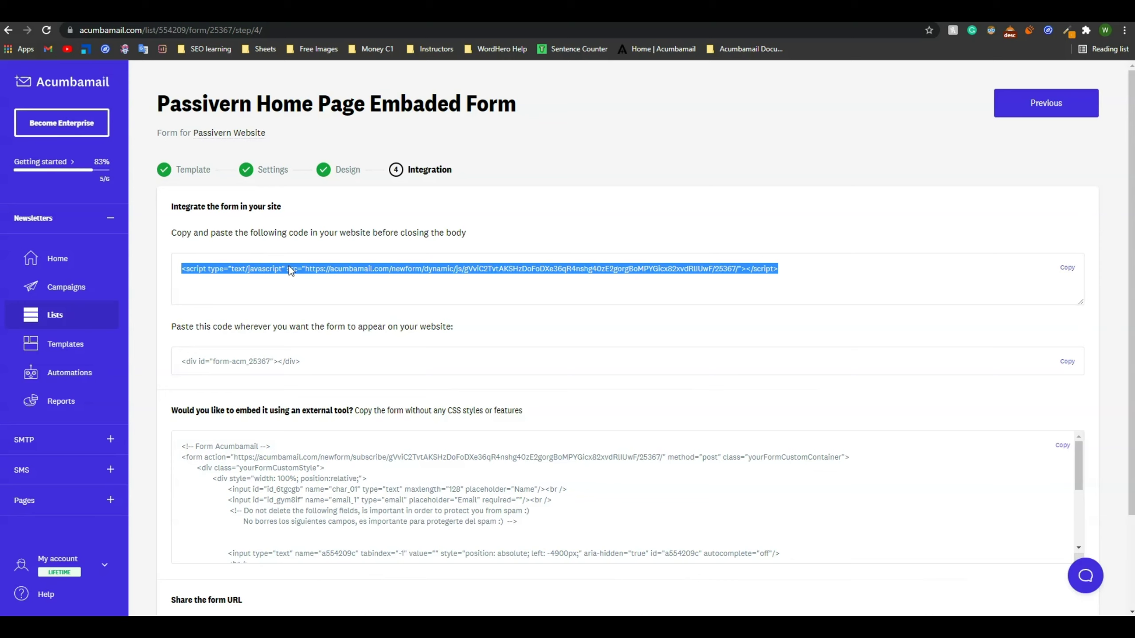
click(1072, 270)
click(1071, 269)
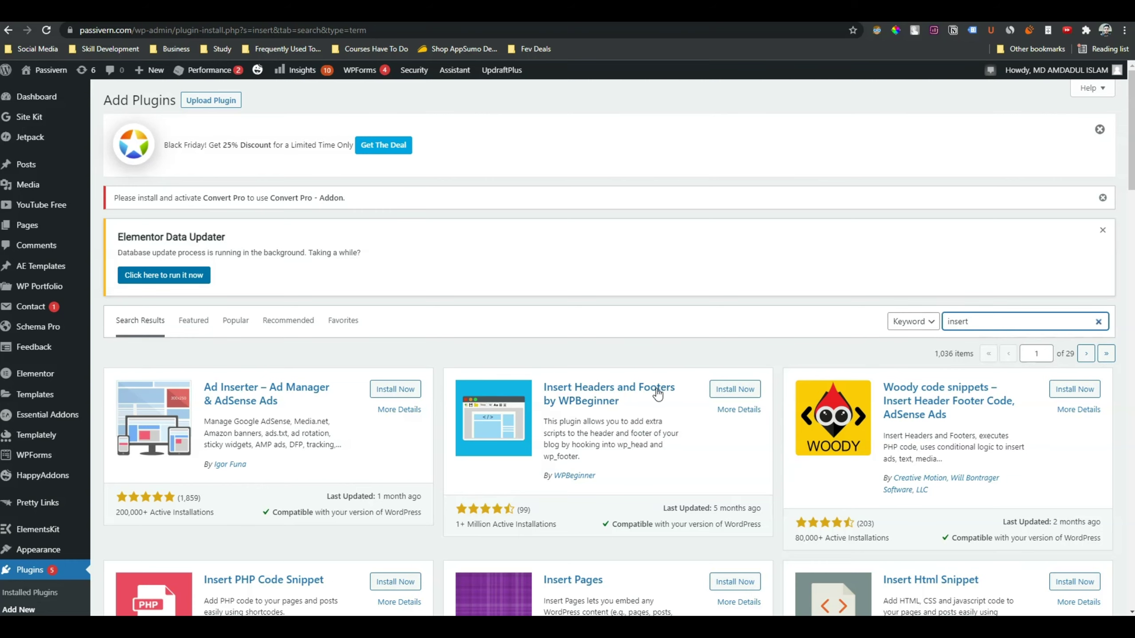
Install and activate the Insert Headers and Footers by WPBeginner plugin in WordPress
click(541, 382)
drag(541, 382, 619, 403)
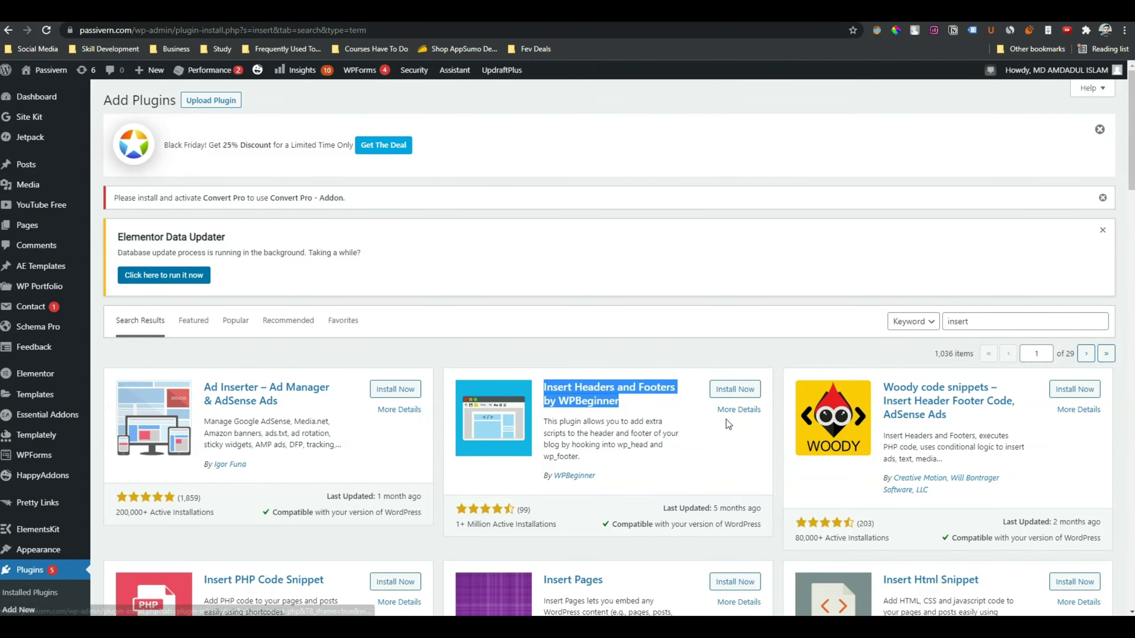
click(651, 403)
double_click(595, 402)
triple_click(596, 403)
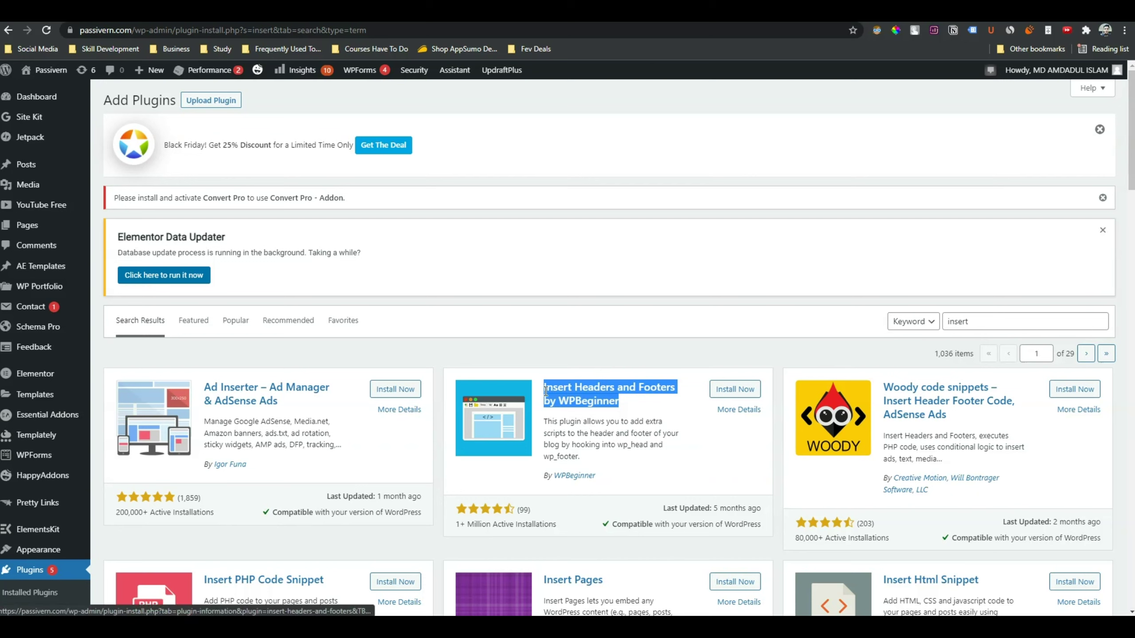
click(672, 364)
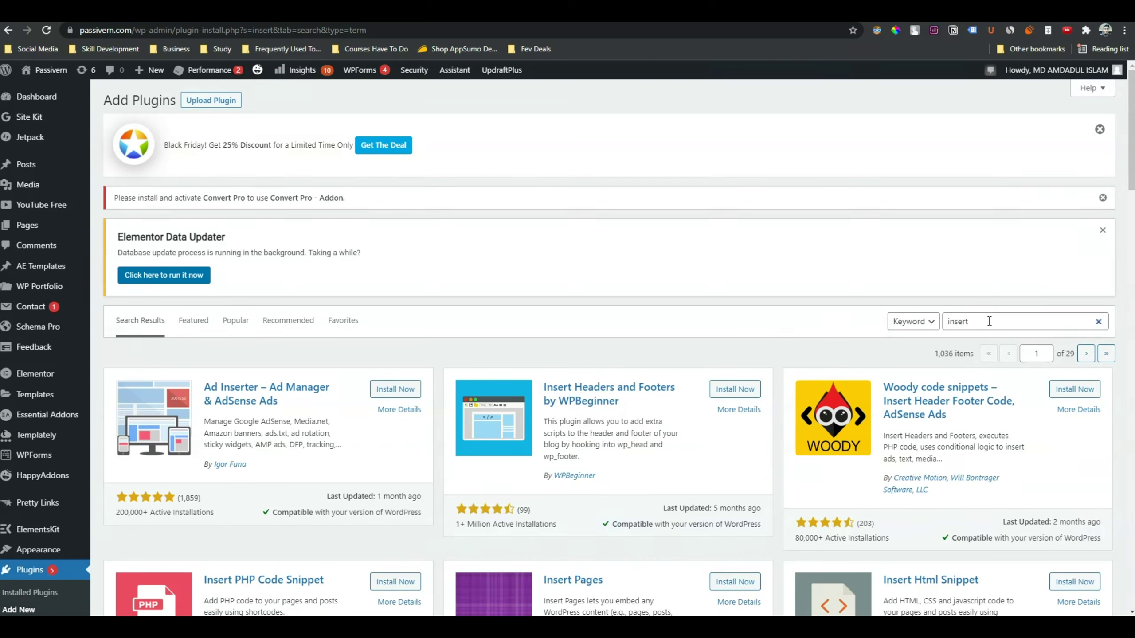
drag(990, 321, 812, 344)
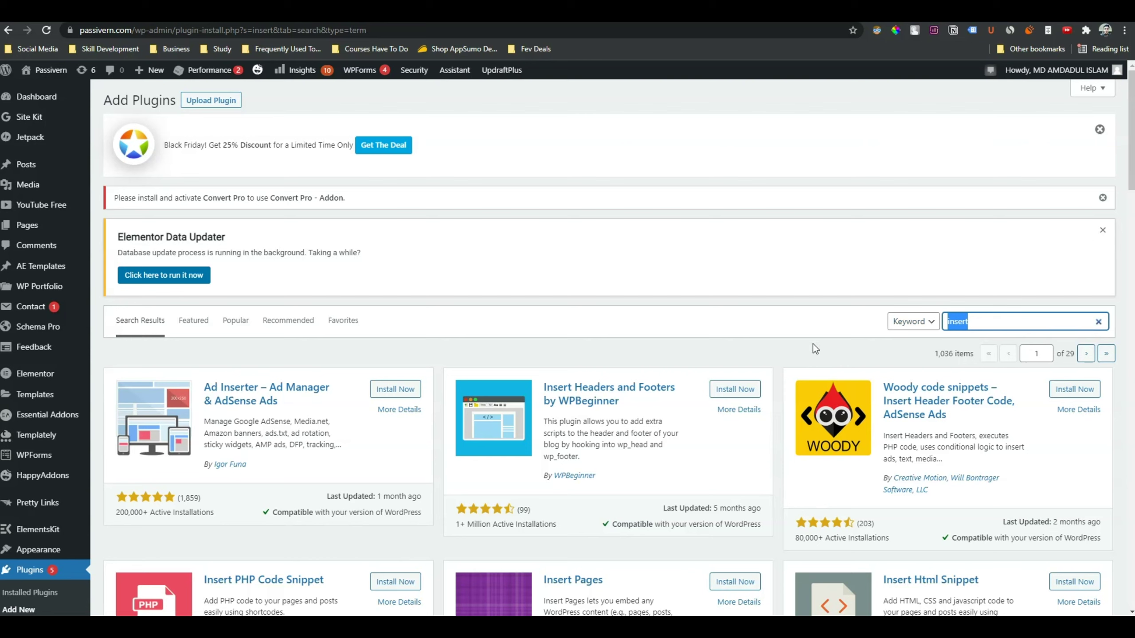
click(540, 387)
drag(539, 387, 640, 404)
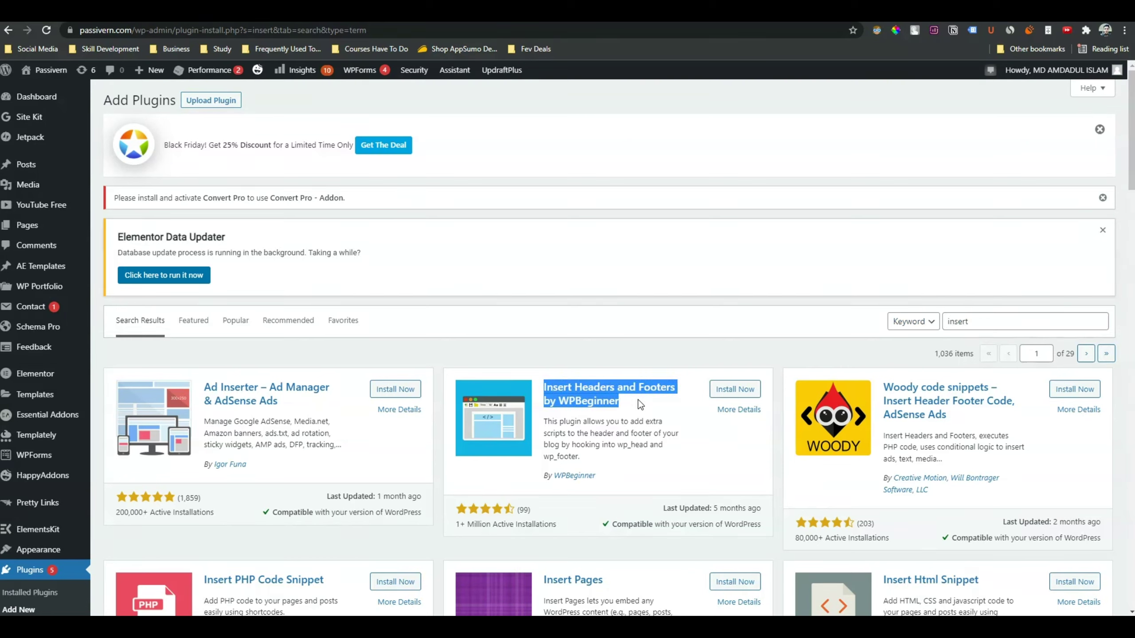
click(638, 400)
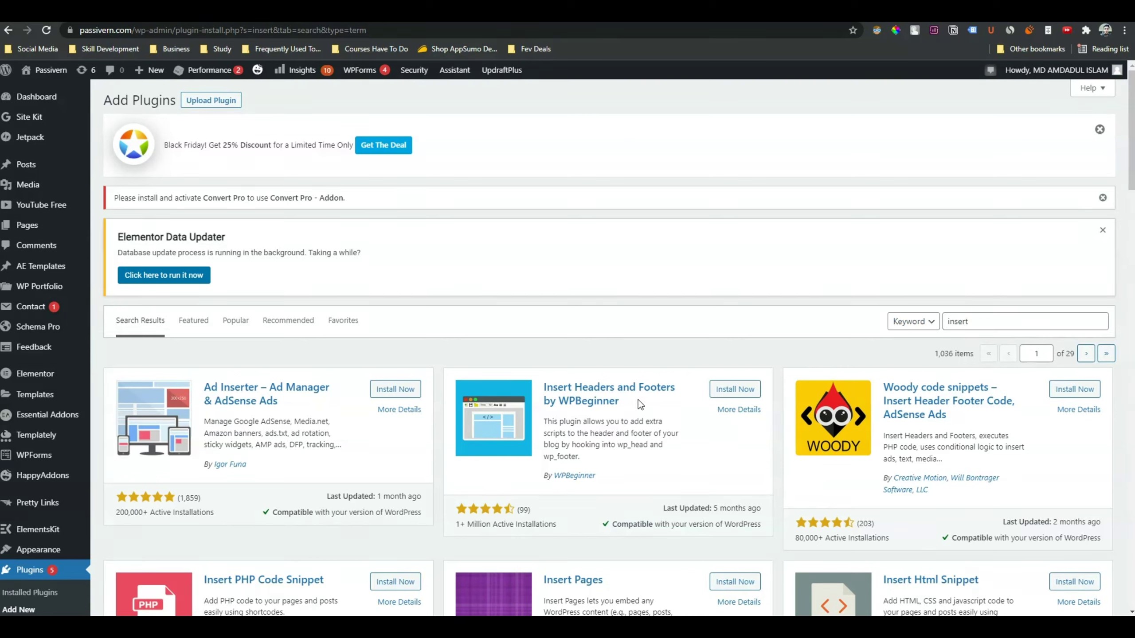
click(730, 392)
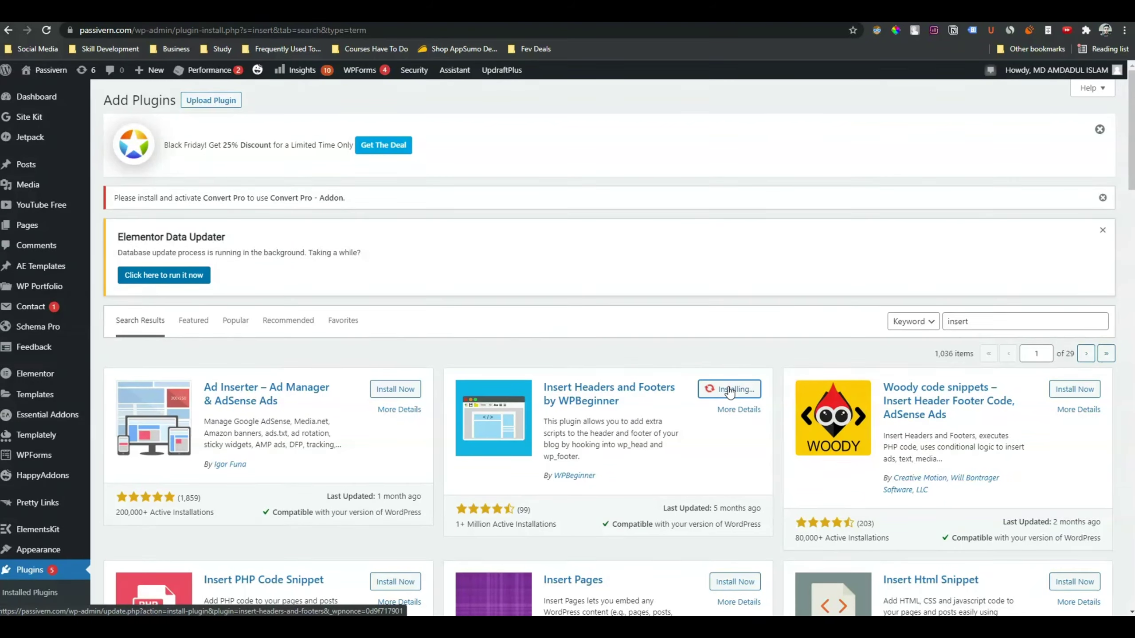
click(732, 389)
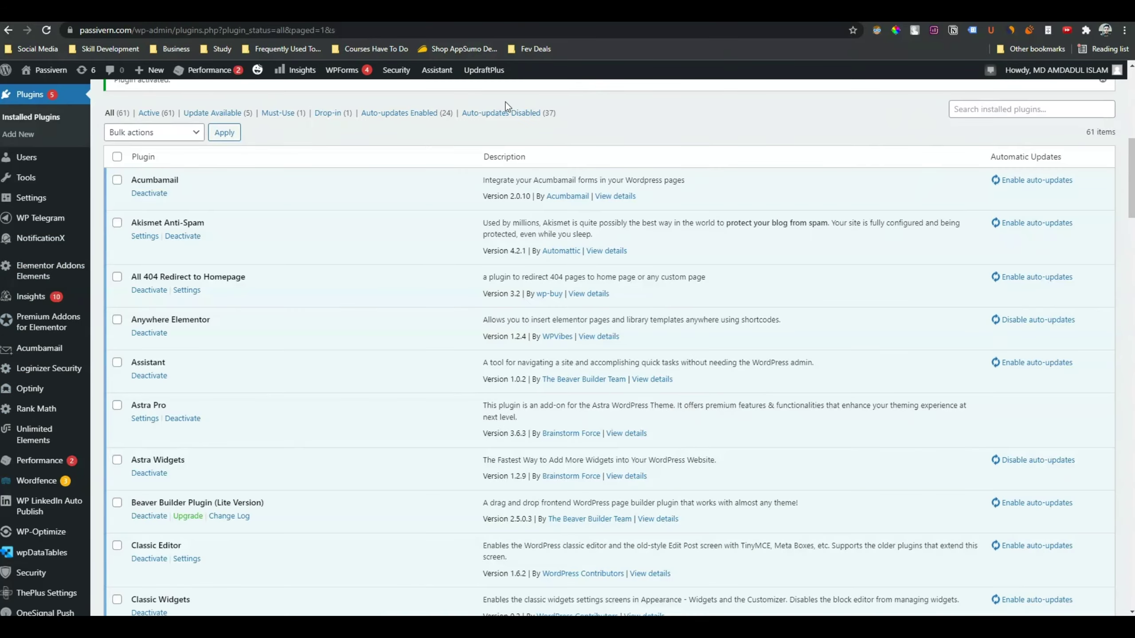
Open the settings page of the Insert Headers and Footers plugin
scroll(46, 545, down, 2)
scroll(46, 544, down, 6)
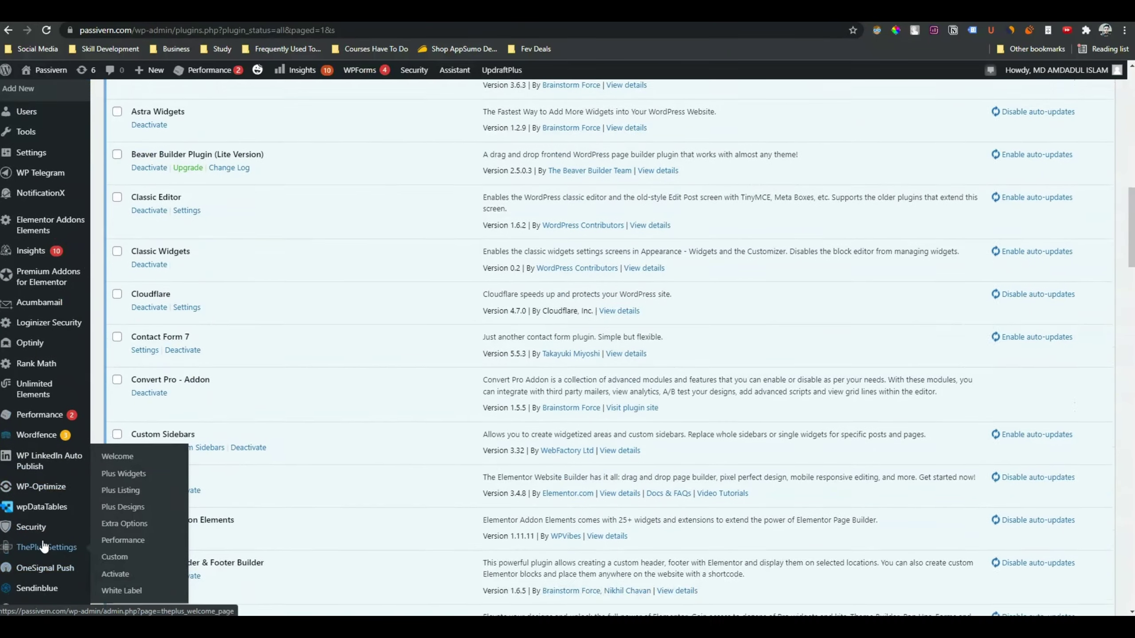
scroll(47, 492, up, 5)
mouse_move(45, 323)
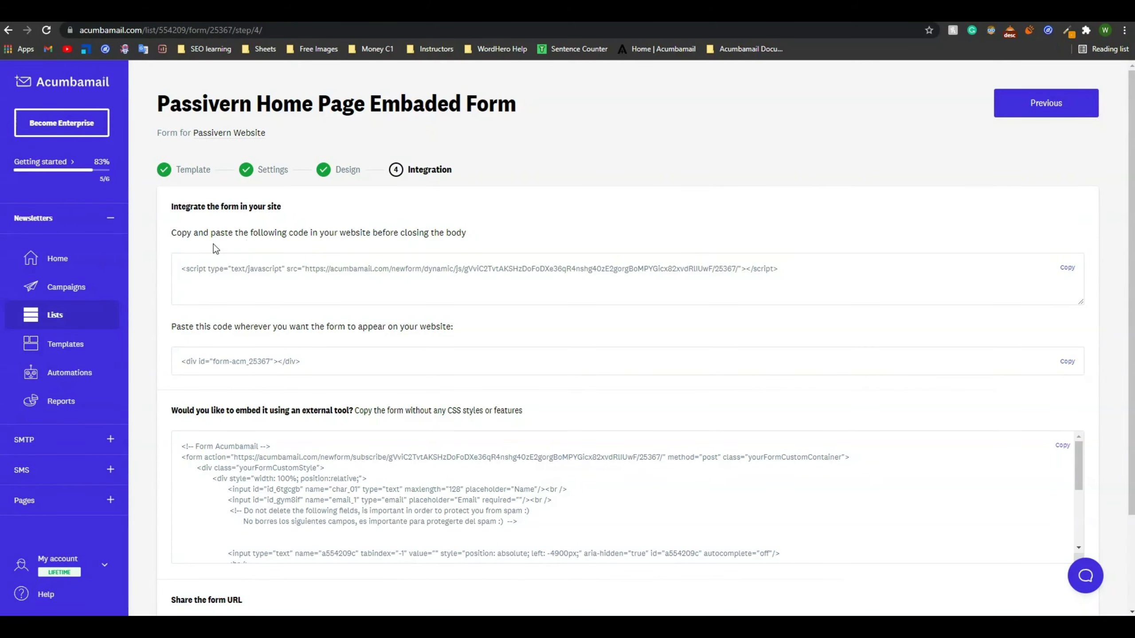
Copy the form's script code from the Acumbamail integration page and paste it into Scripts in Body in Insert Headers and Footers
triple_click(476, 273)
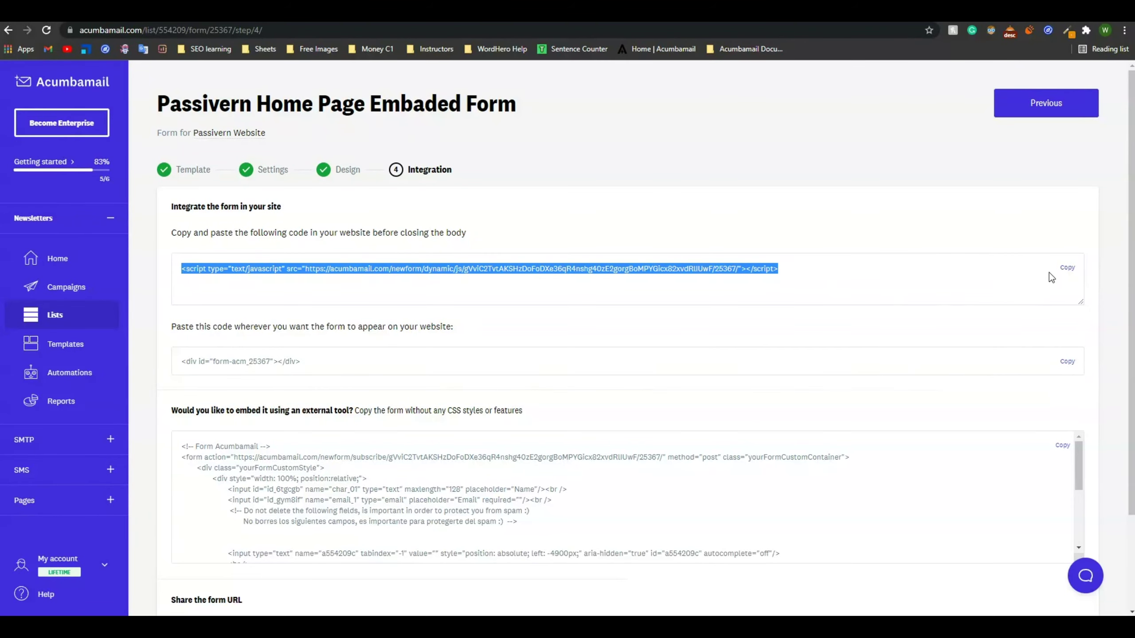
click(1066, 268)
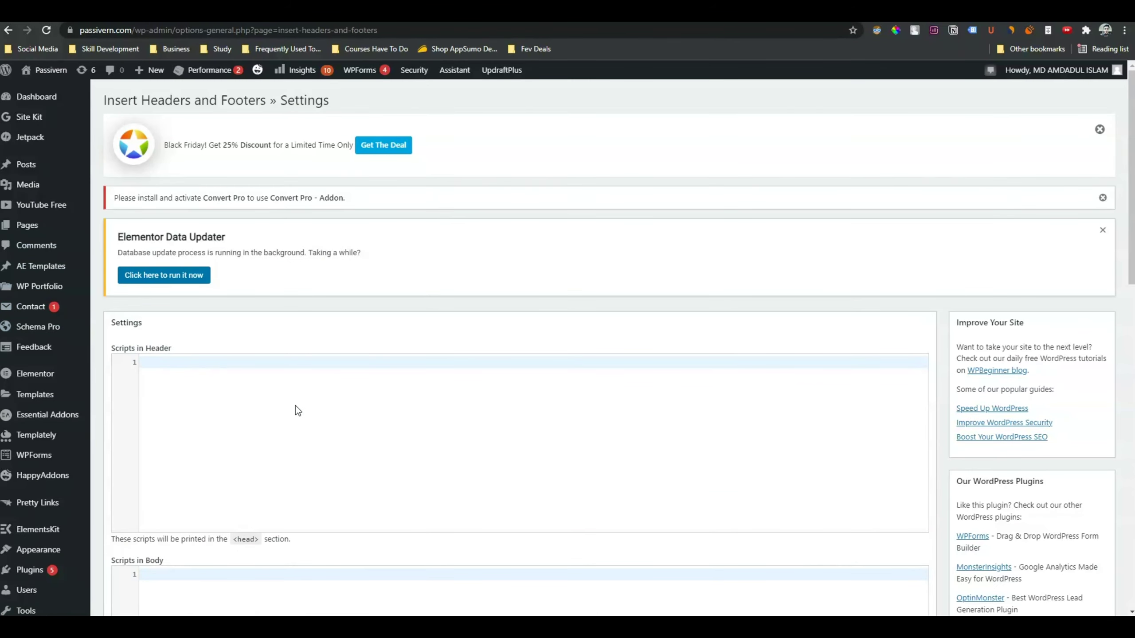
scroll(295, 407, down, 4)
scroll(295, 407, down, 1)
click(179, 415)
key(ctrl+v)
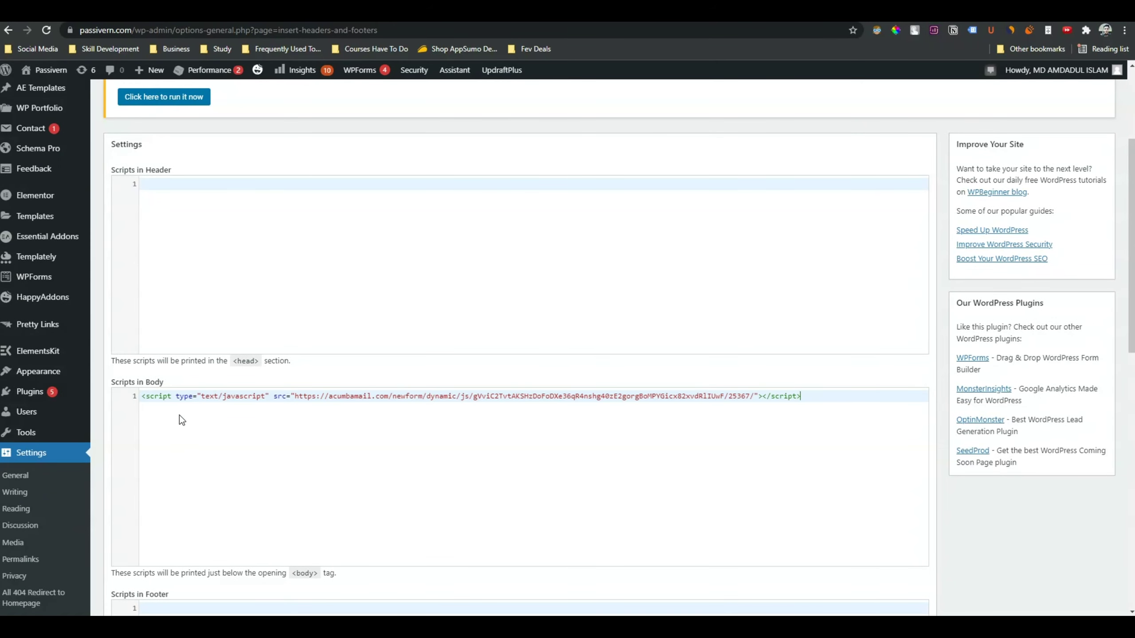
scroll(847, 433, down, 1)
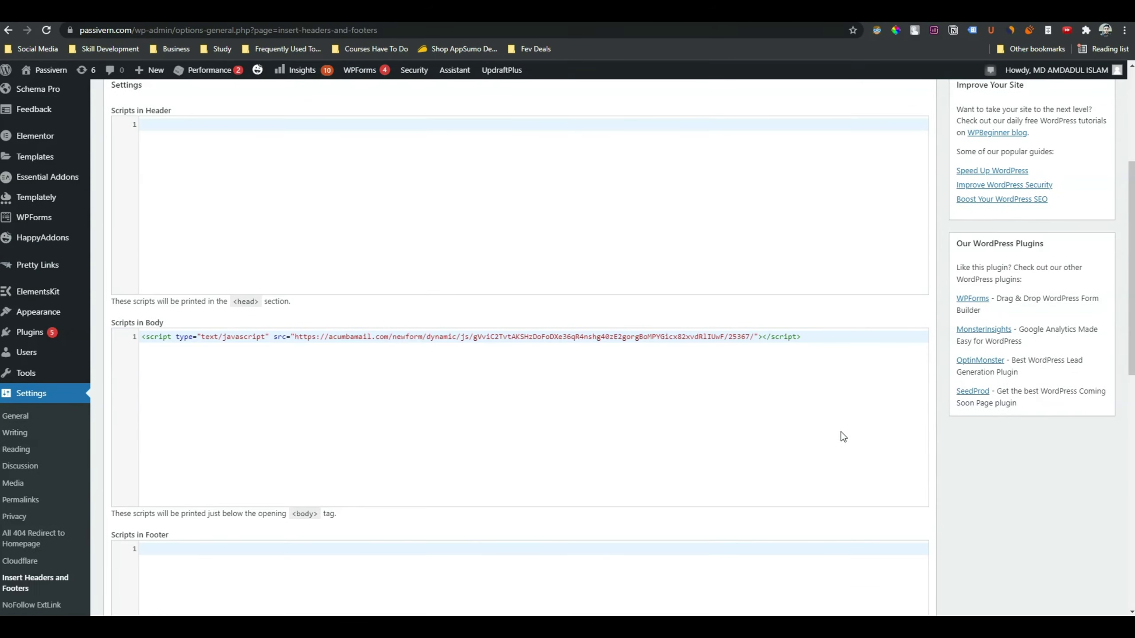
Save the Insert Headers and Footers settings with the form script in place
scroll(580, 393, down, 4)
click(126, 511)
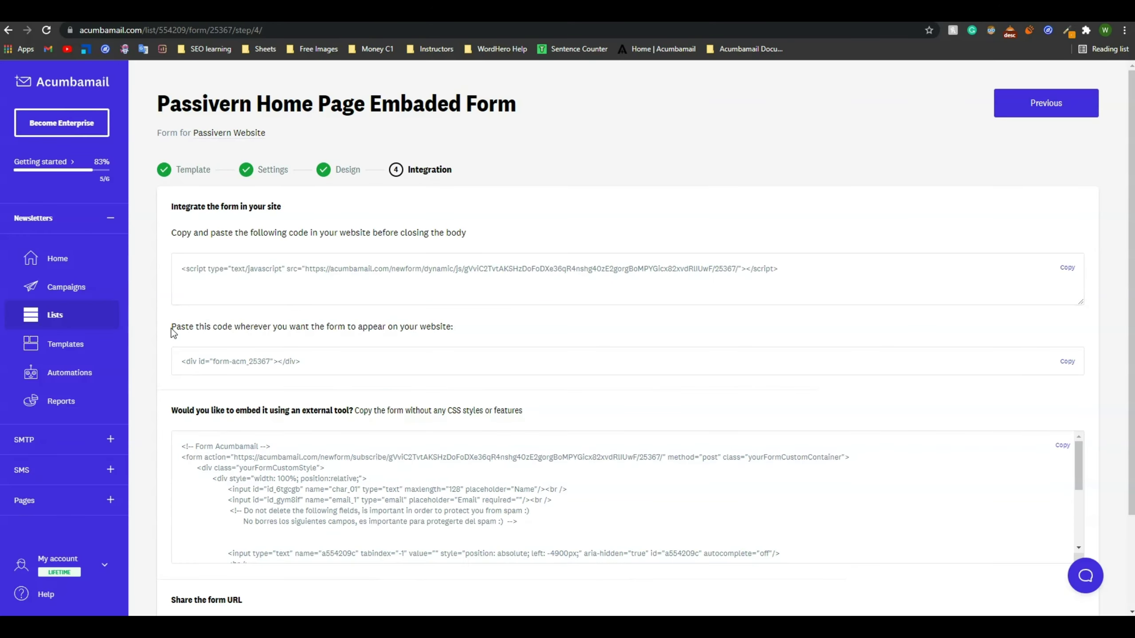
Switch to the Acumbamail integration page and copy the div code that places the form on the website
drag(171, 330, 270, 331)
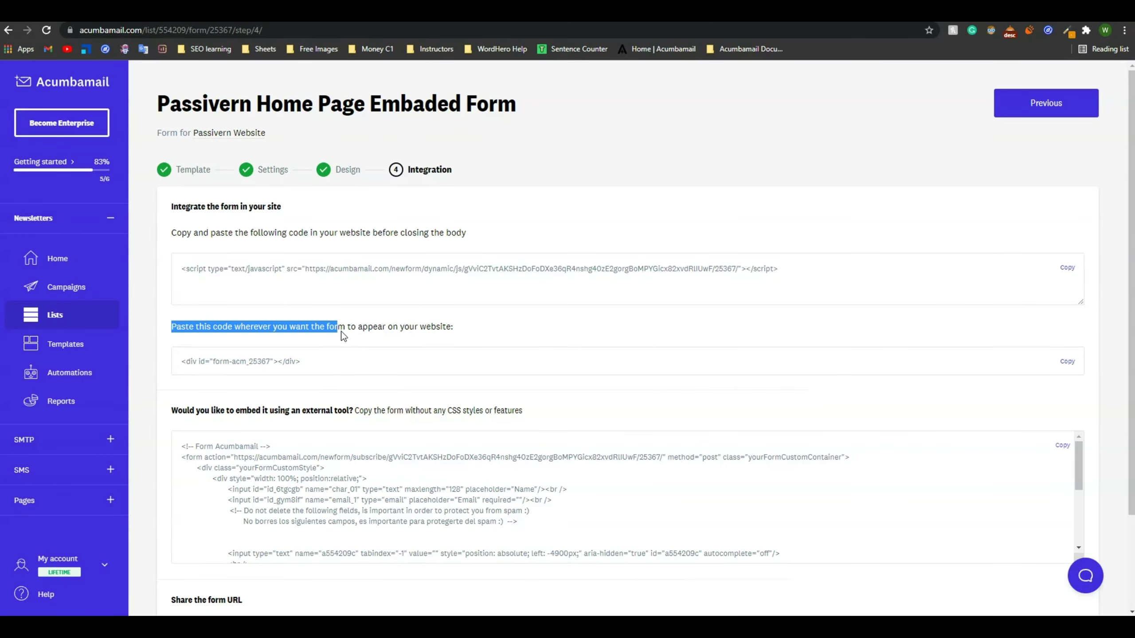
drag(367, 332, 464, 331)
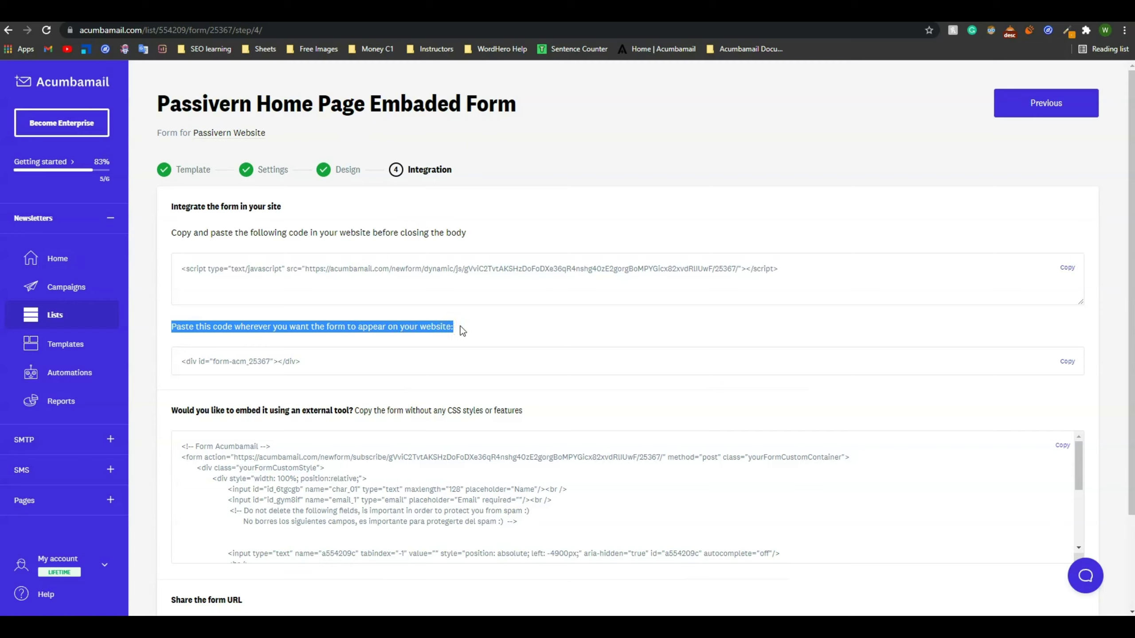
click(2, 345)
click(1072, 366)
drag(371, 365, 175, 360)
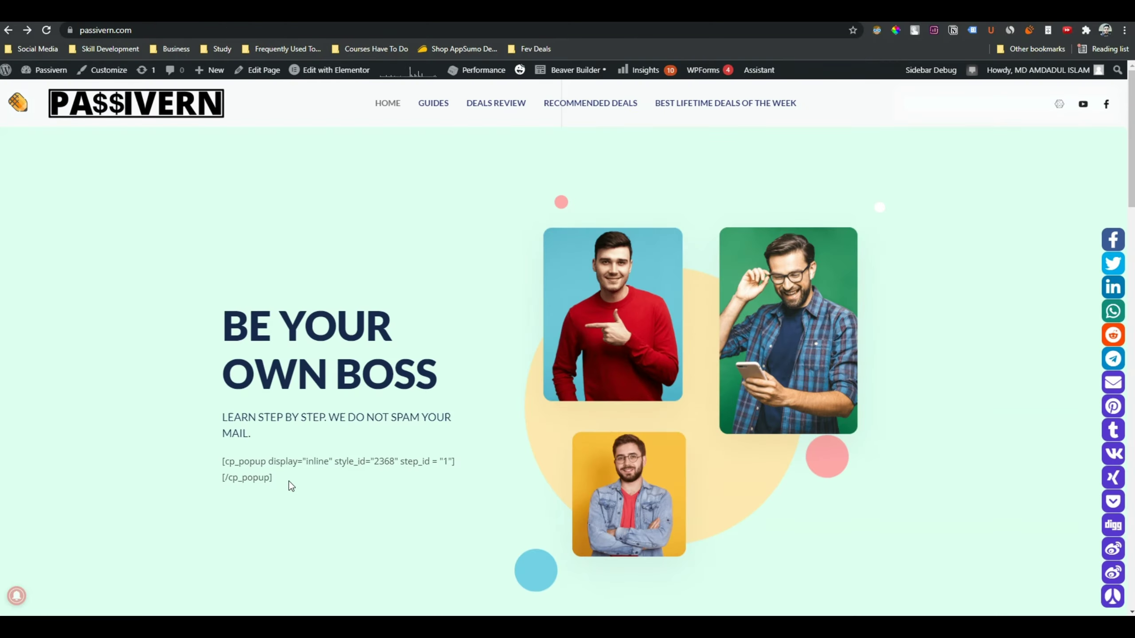
Locate the old popup shortcode on the passivern.com homepage and open the page for editing in Elementor
drag(289, 481, 227, 464)
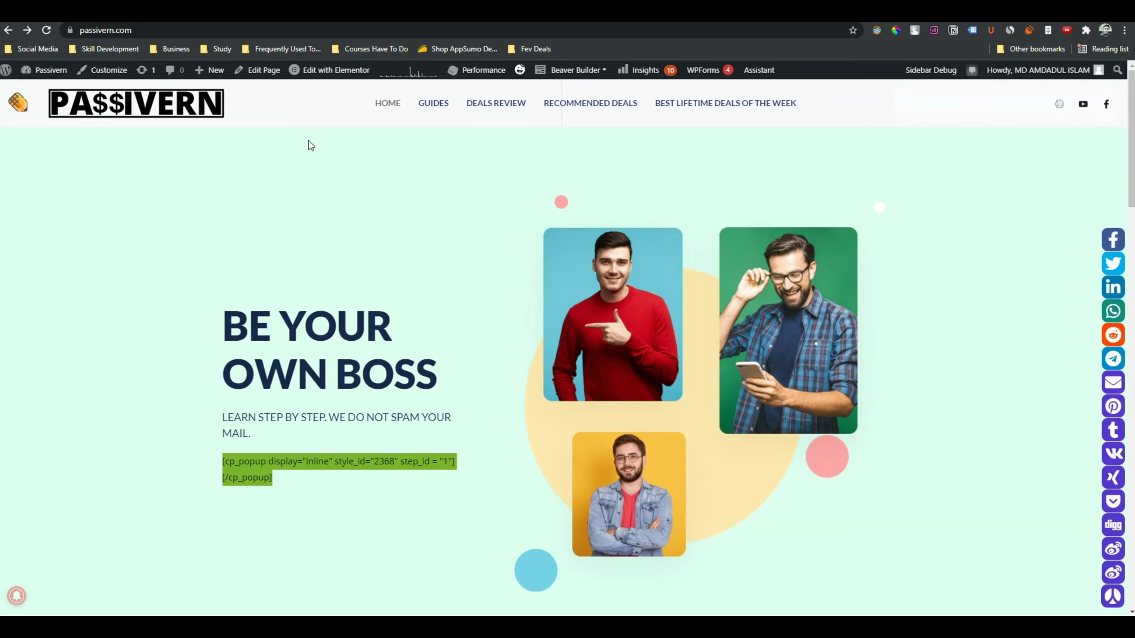
mouse_move(309, 75)
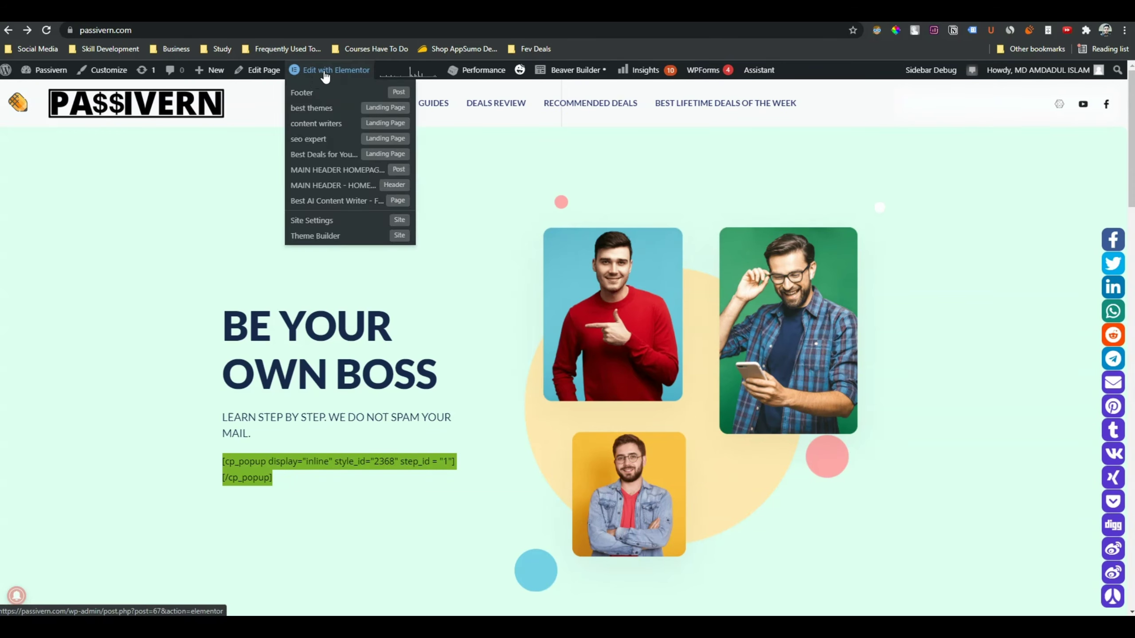
click(325, 76)
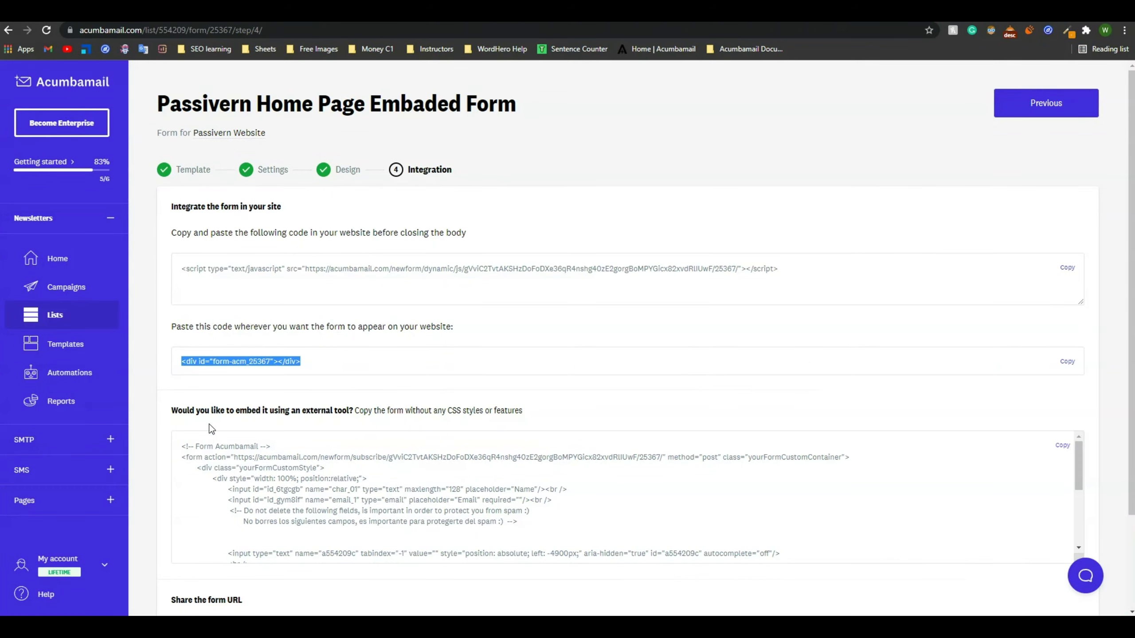
Copy the placement code <div id="form-acm_25367"></div> from the Acumbamail integration page
click(185, 366)
drag(186, 366, 305, 363)
triple_click(221, 366)
click(1068, 366)
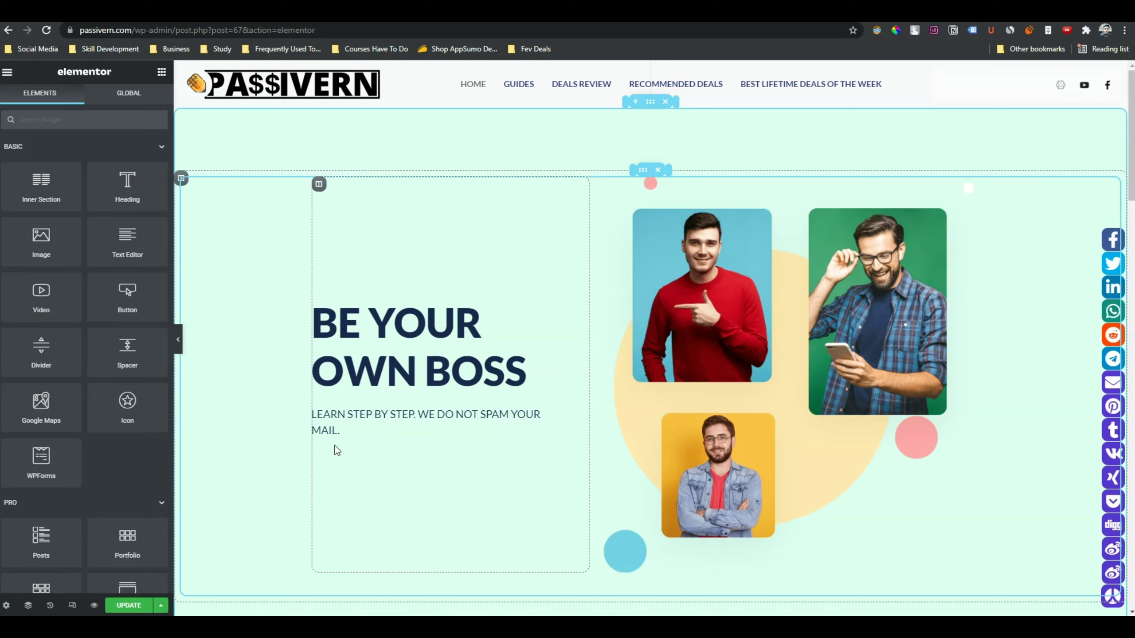
Add an HTML widget with the copied form div code below the homepage hero's subtitle text and update the page
click(102, 119)
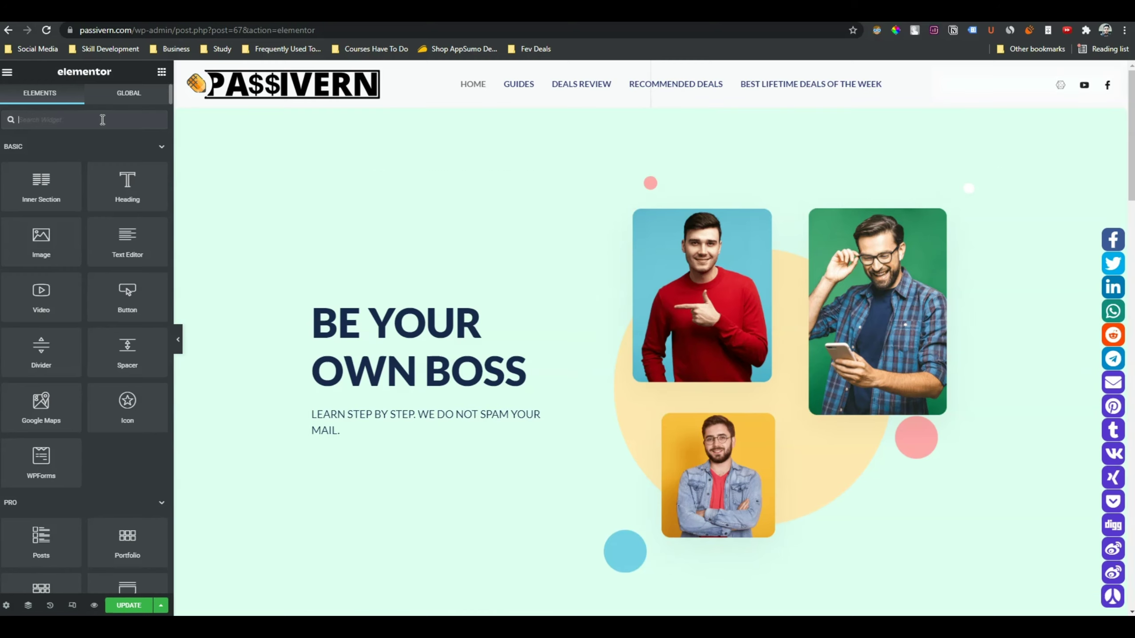
text(html)
drag(41, 158, 428, 474)
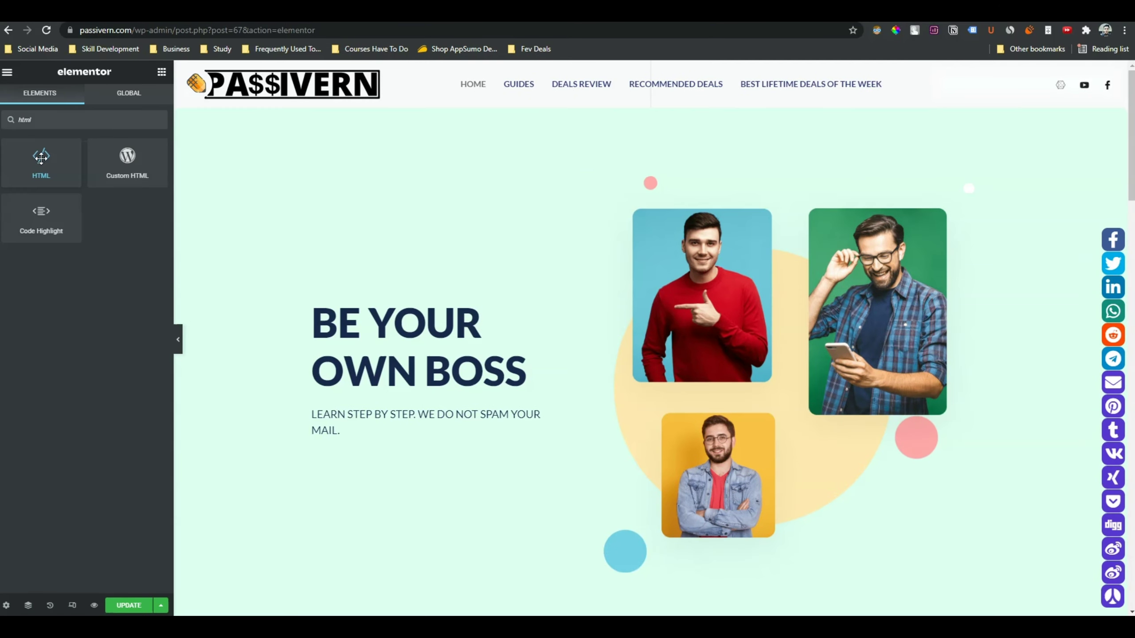
drag(41, 157, 367, 437)
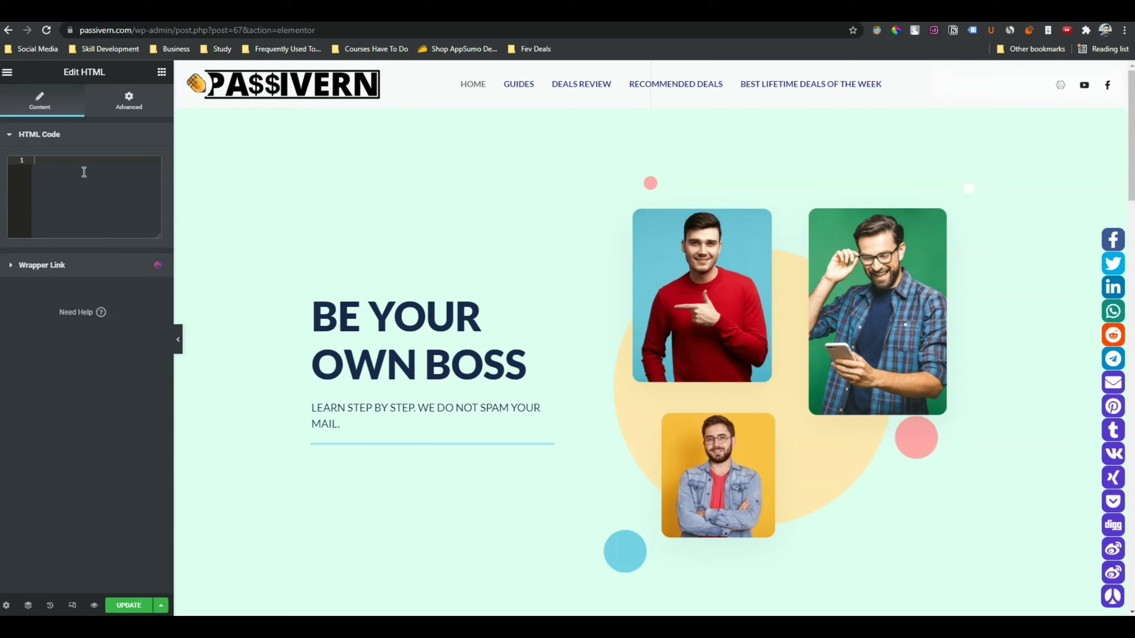
key(ctrl+v)
click(129, 607)
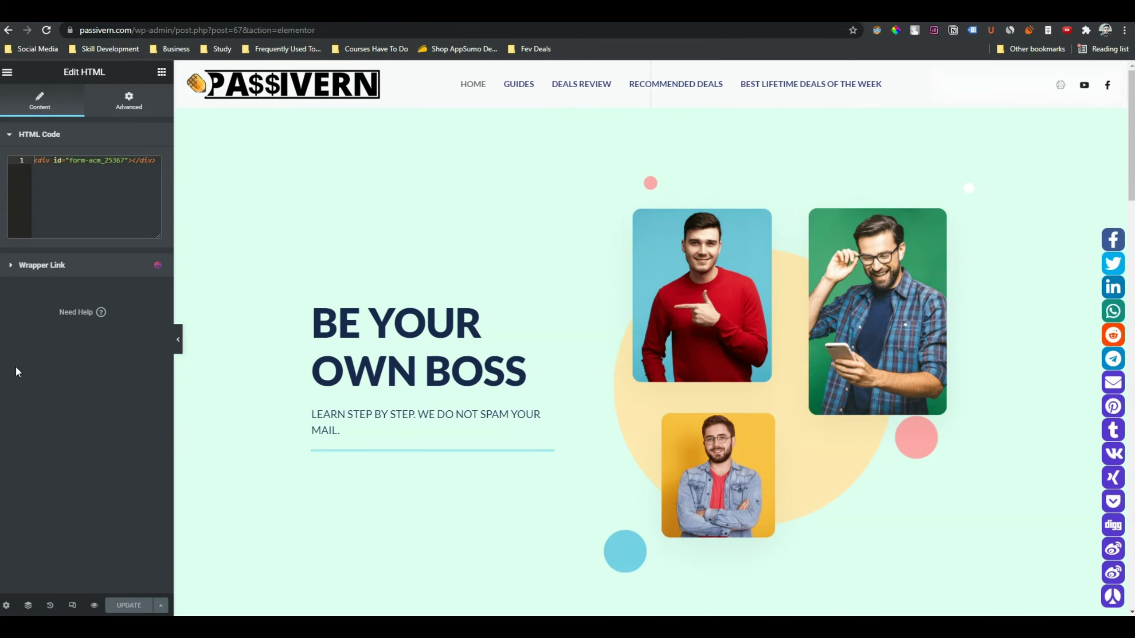
Open passivern.com in a new browser tab and check the embedded signup form in the hero section
key(ctrl+t)
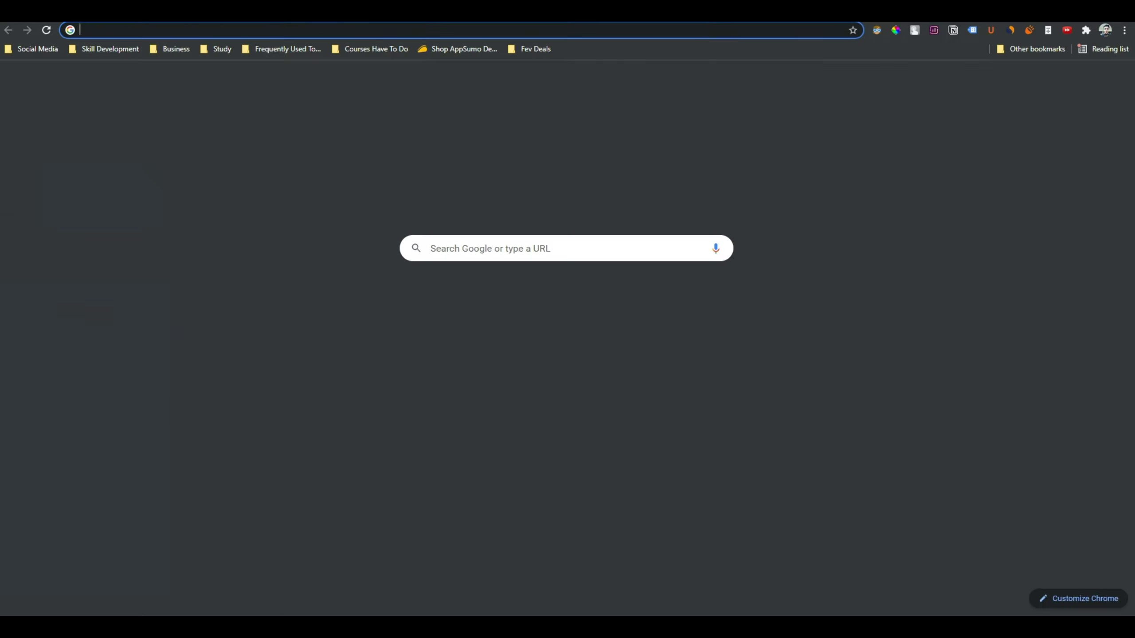
text(pa)
key(Return)
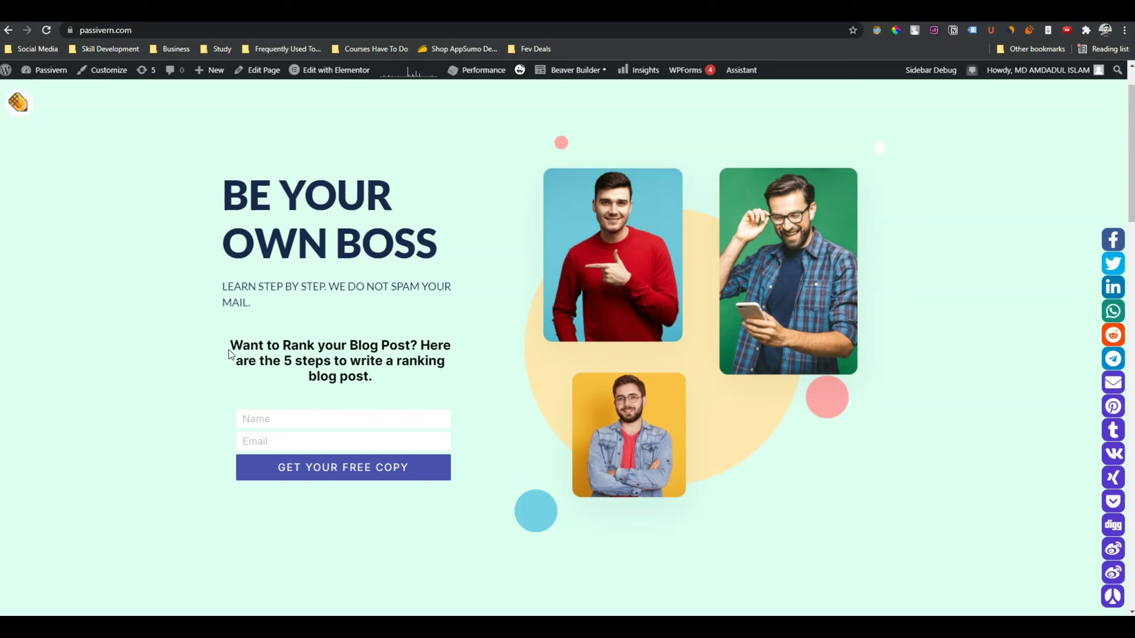
drag(229, 342, 473, 498)
click(473, 499)
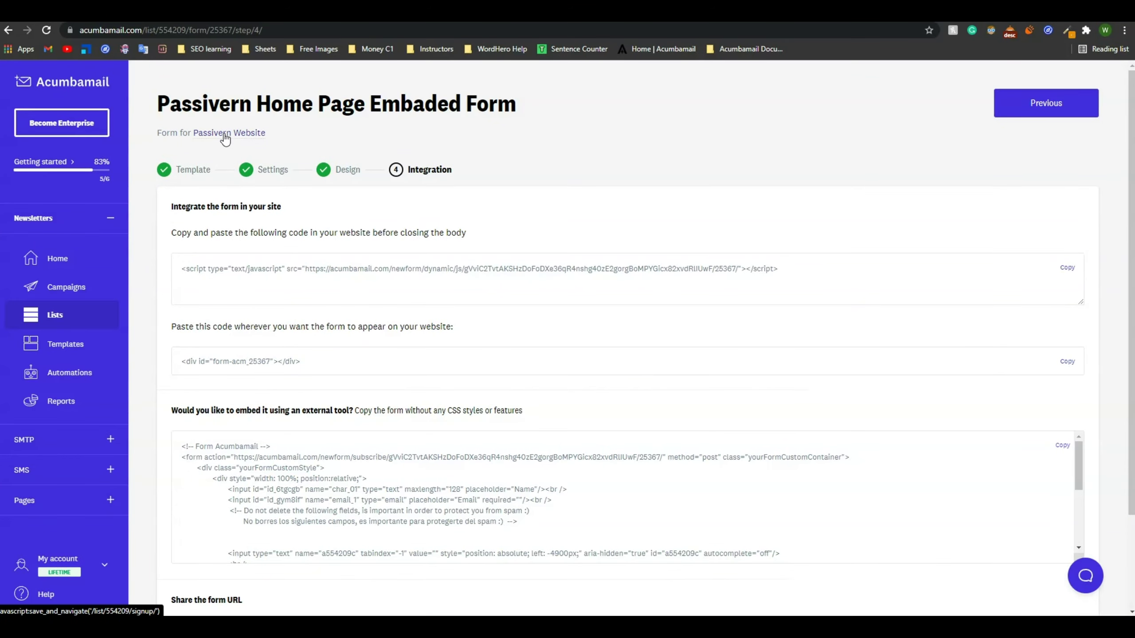
Open the Passivern Website list in Acumbamail and go to its notification settings
drag(193, 133, 291, 139)
click(221, 139)
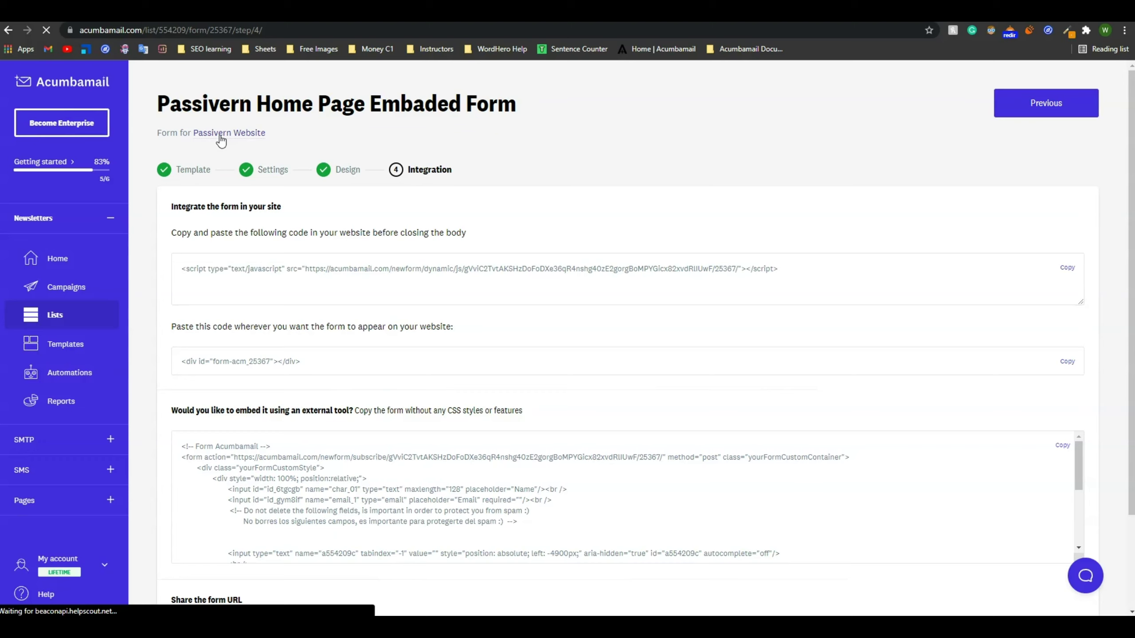
drag(160, 104, 351, 102)
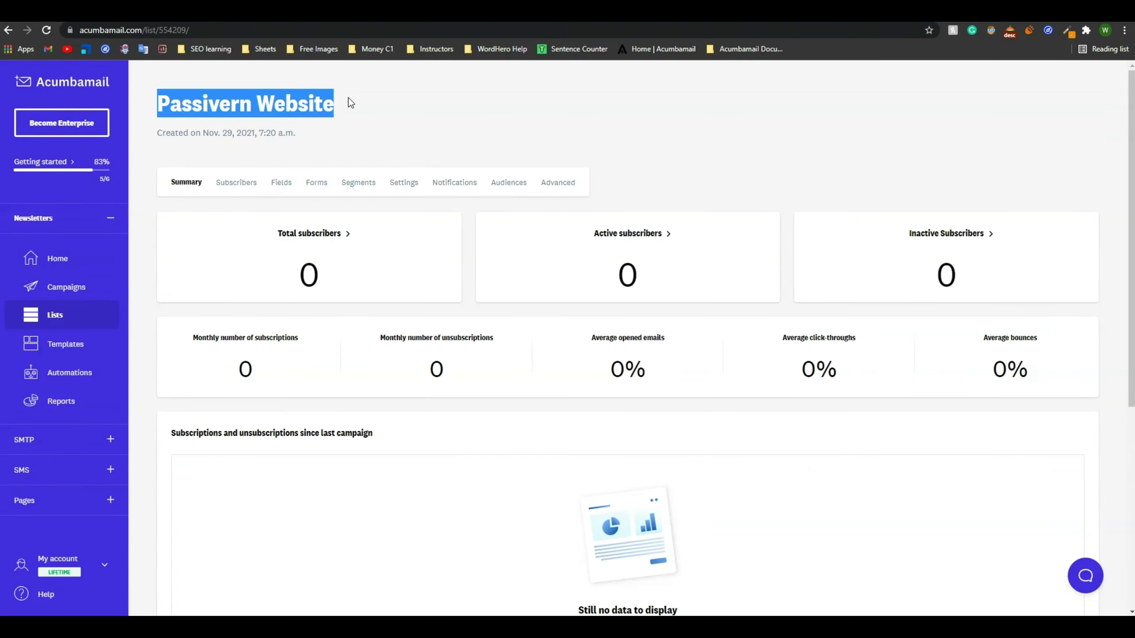
click(335, 148)
click(451, 188)
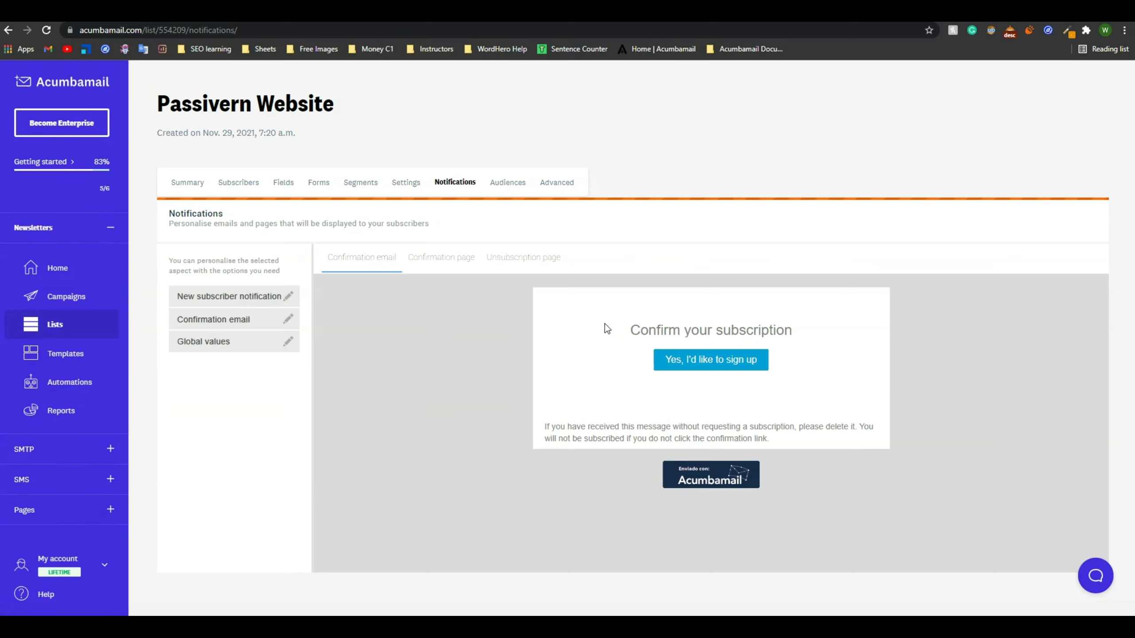
Expand the confirmation email settings of the list and set the confirmation email to On
drag(624, 330, 849, 427)
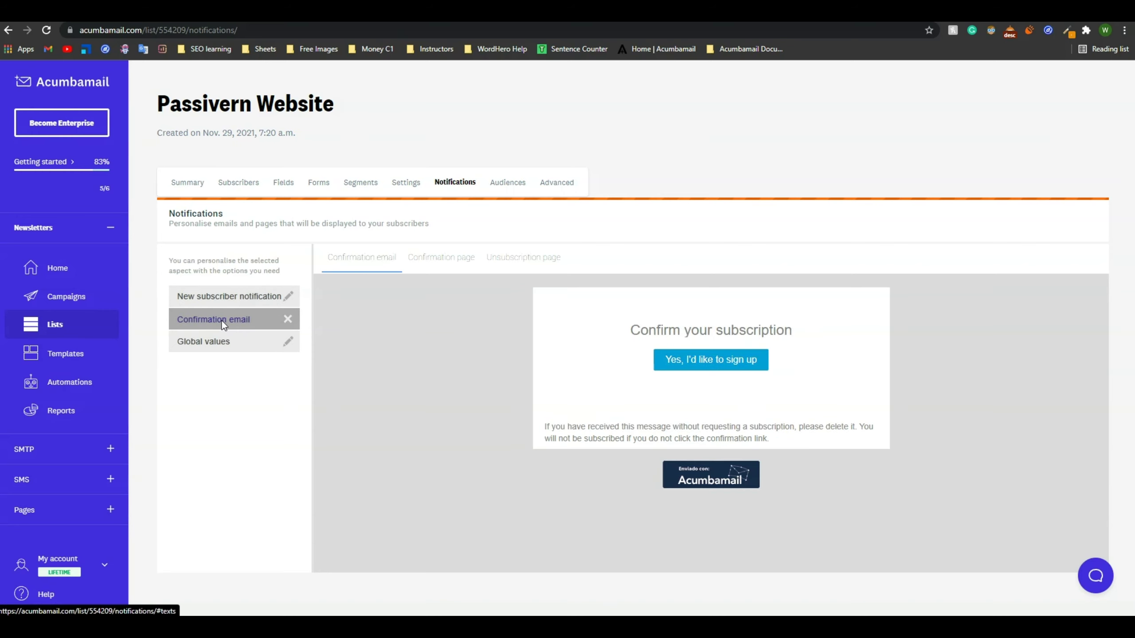
click(222, 321)
scroll(213, 362, down, 1)
click(213, 290)
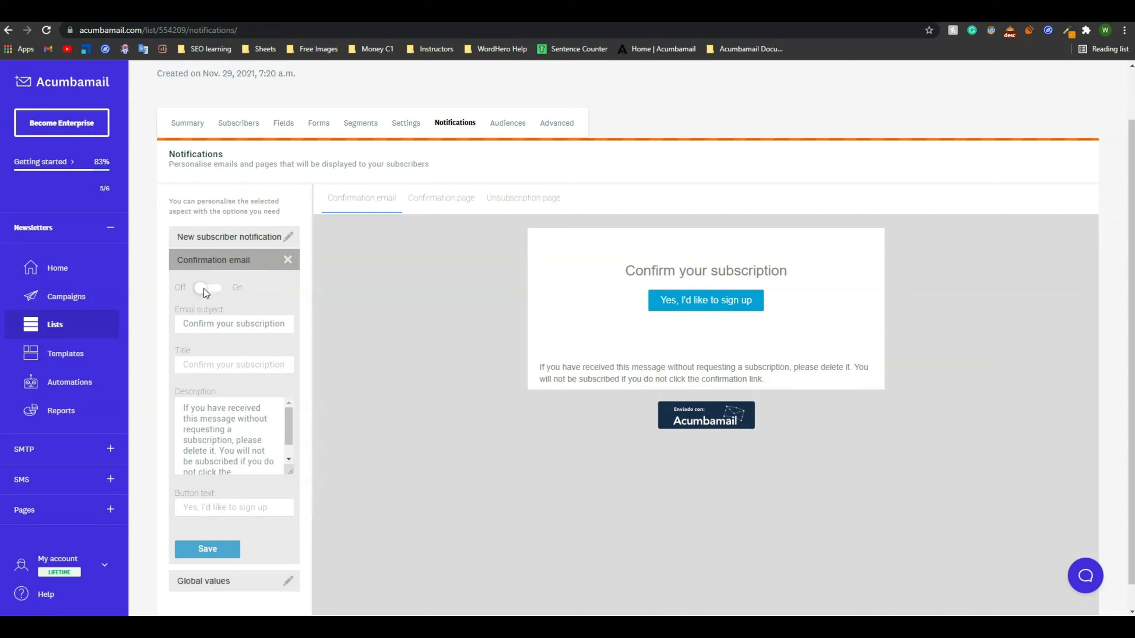
click(204, 288)
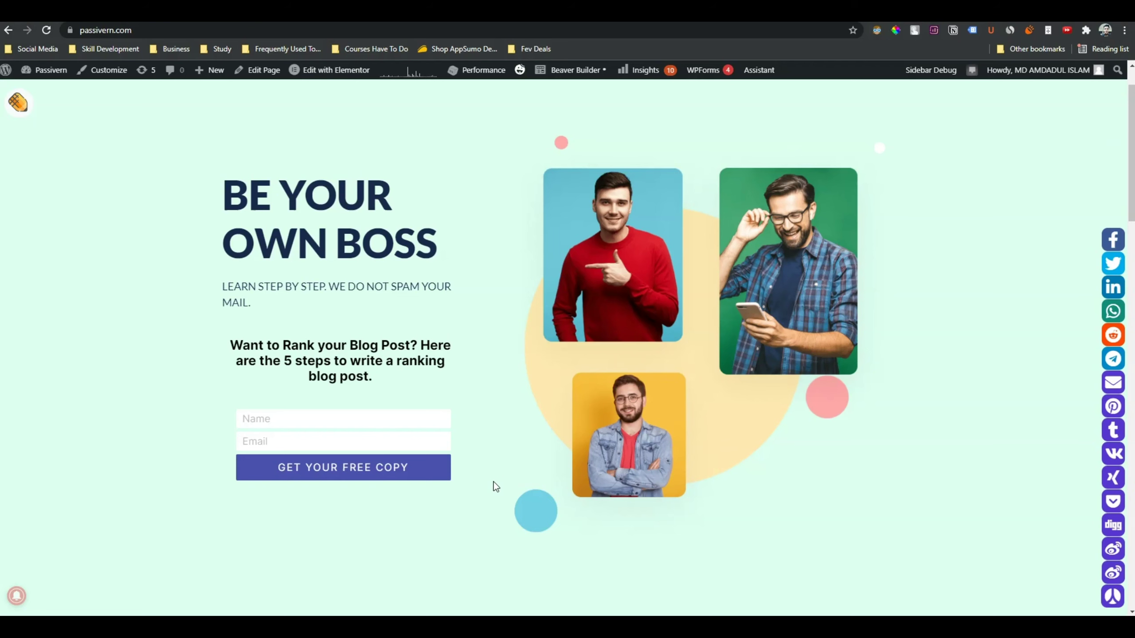
Check the form's wording on the website and set the confirmation email's subject to "Get Your Free Copy! 1 More Step"
drag(479, 474, 219, 345)
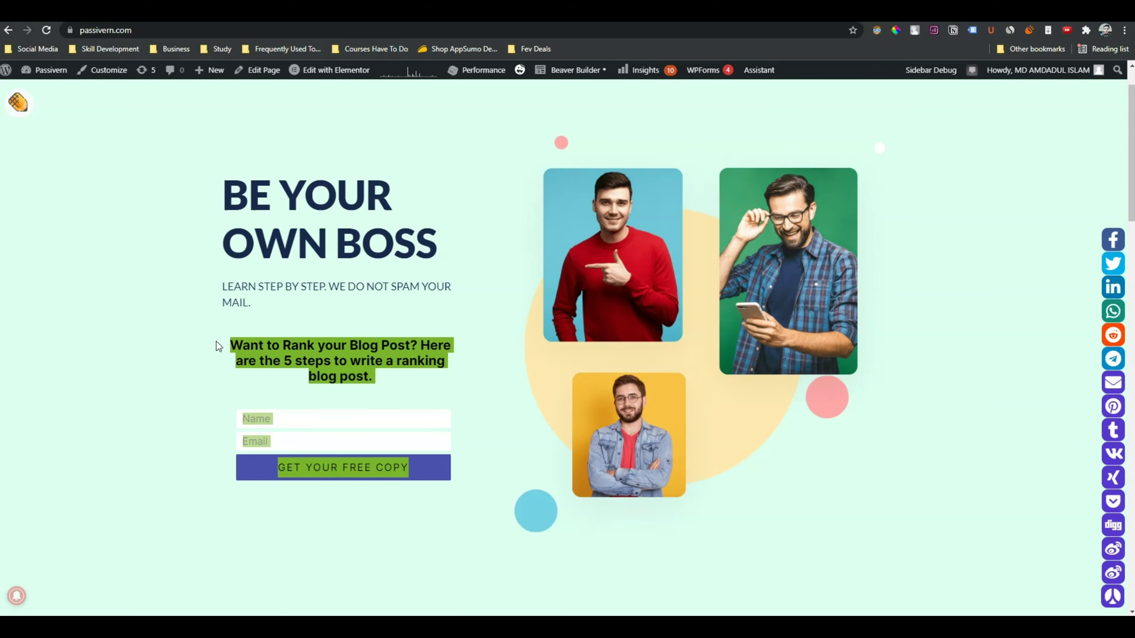
click(298, 474)
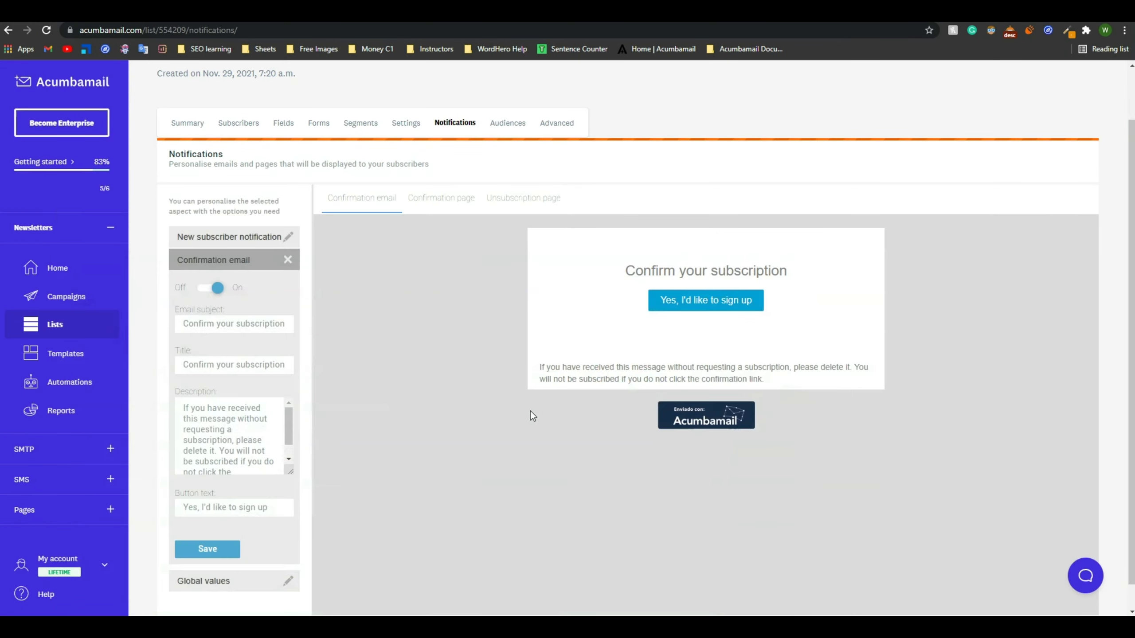
triple_click(219, 321)
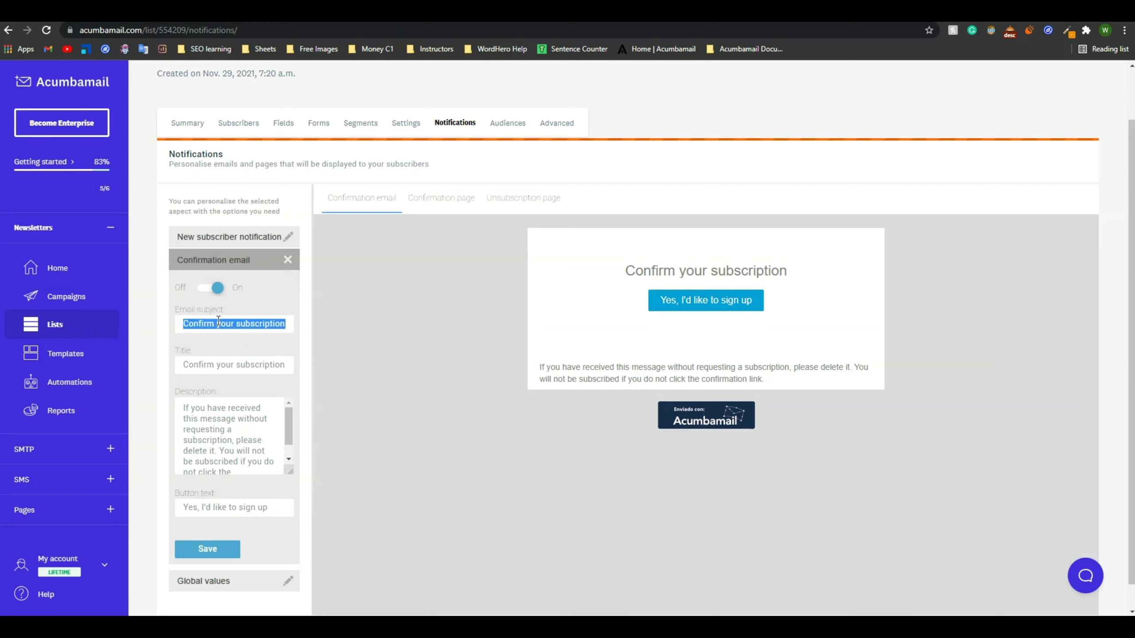
text(Get Your Fre)
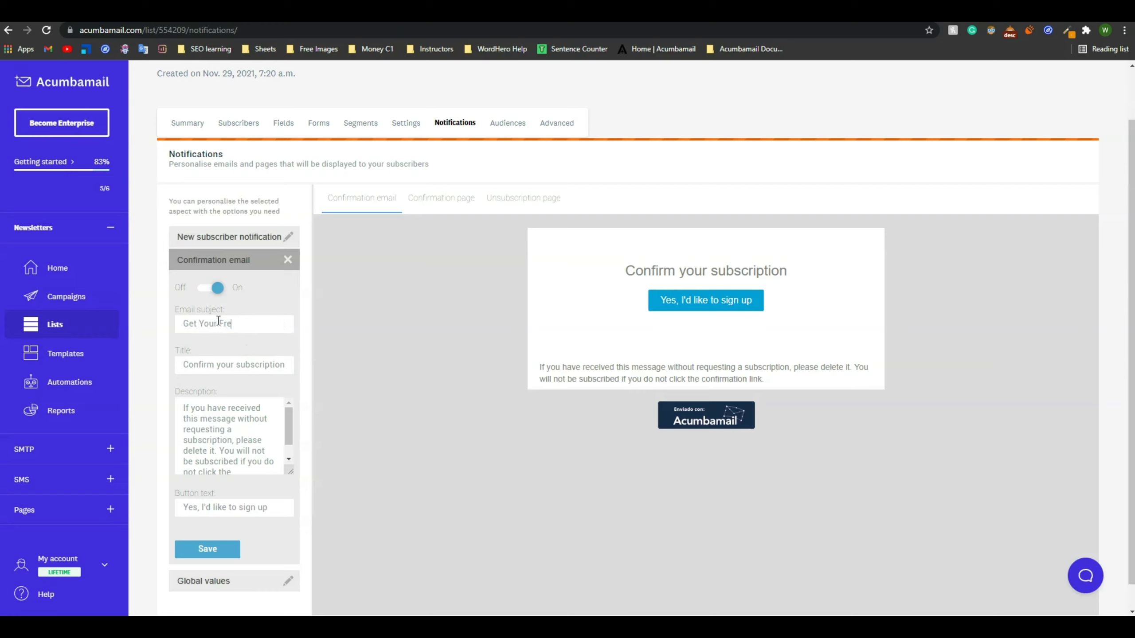
text(e Copy! 1 More Step)
key(Home)
drag(185, 322, 289, 325)
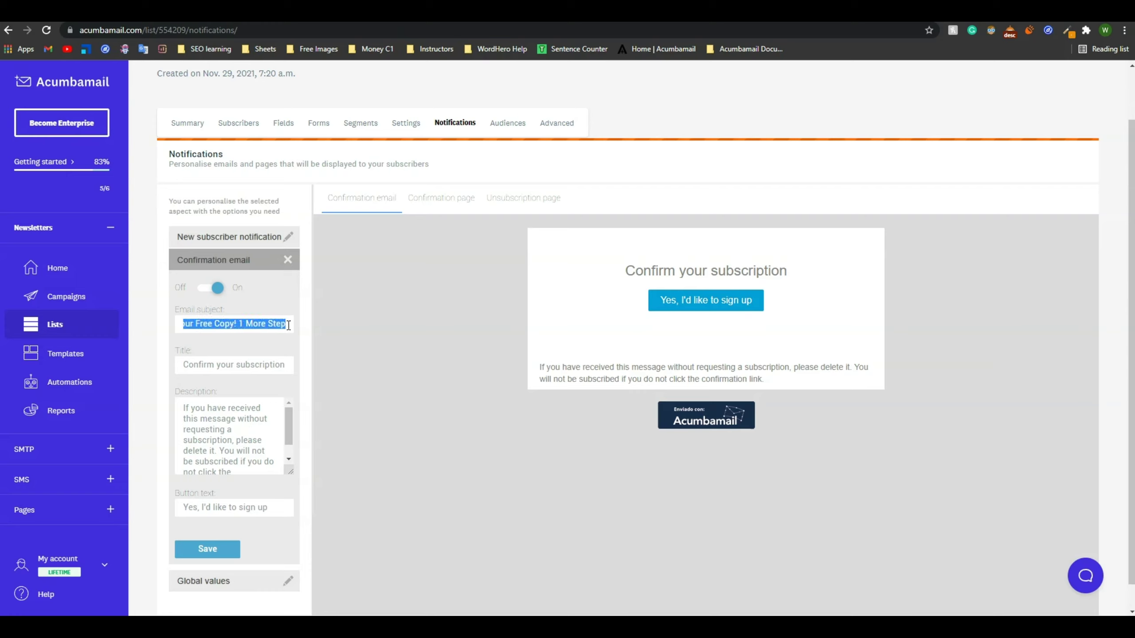
click(289, 325)
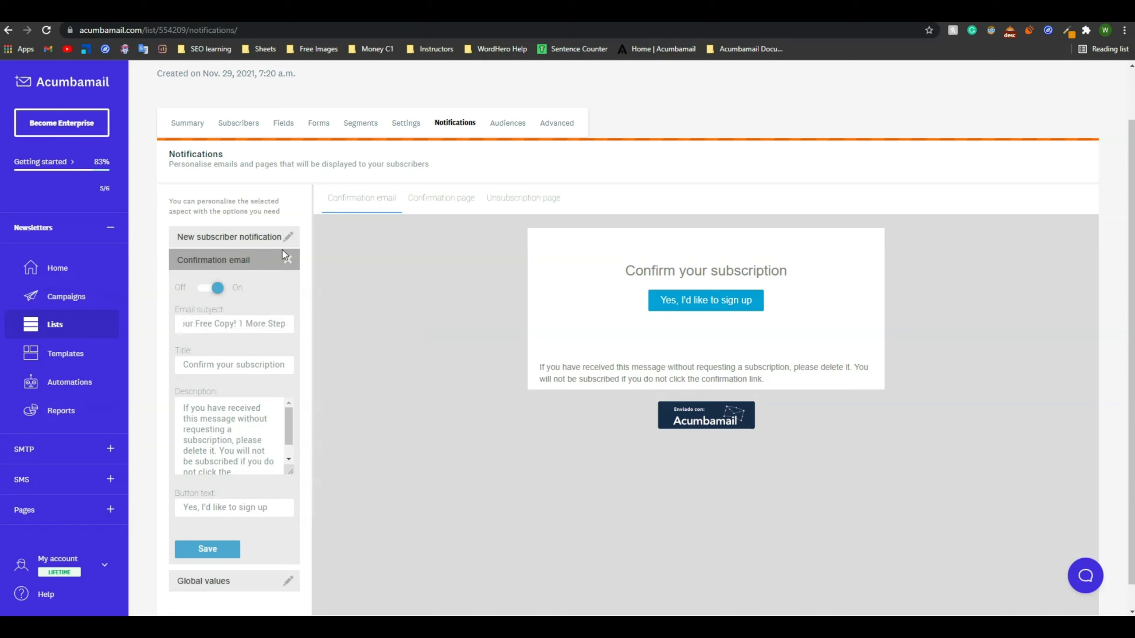
Set the confirmation email's title to "Please Confirm to Get Your Free Copy"
drag(626, 269, 788, 280)
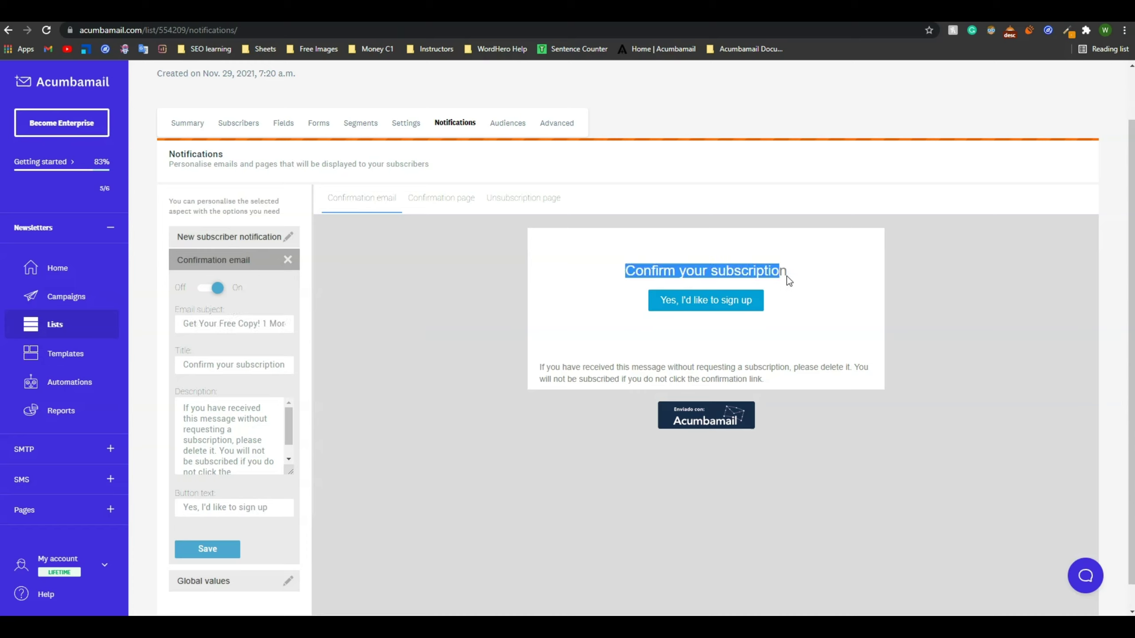
triple_click(203, 365)
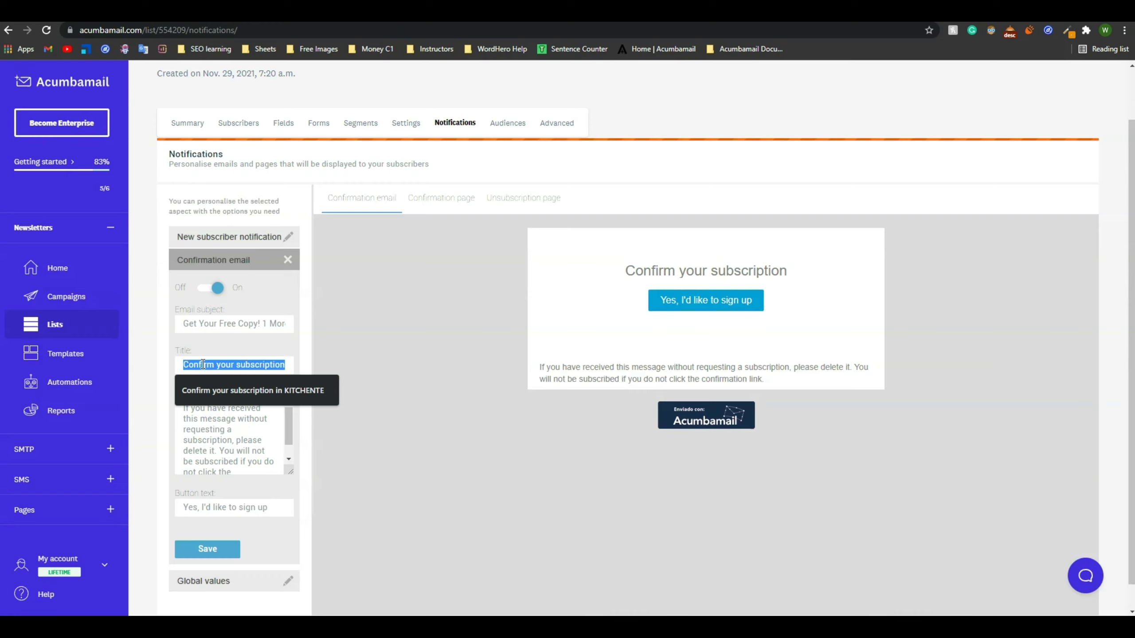
text(Plea)
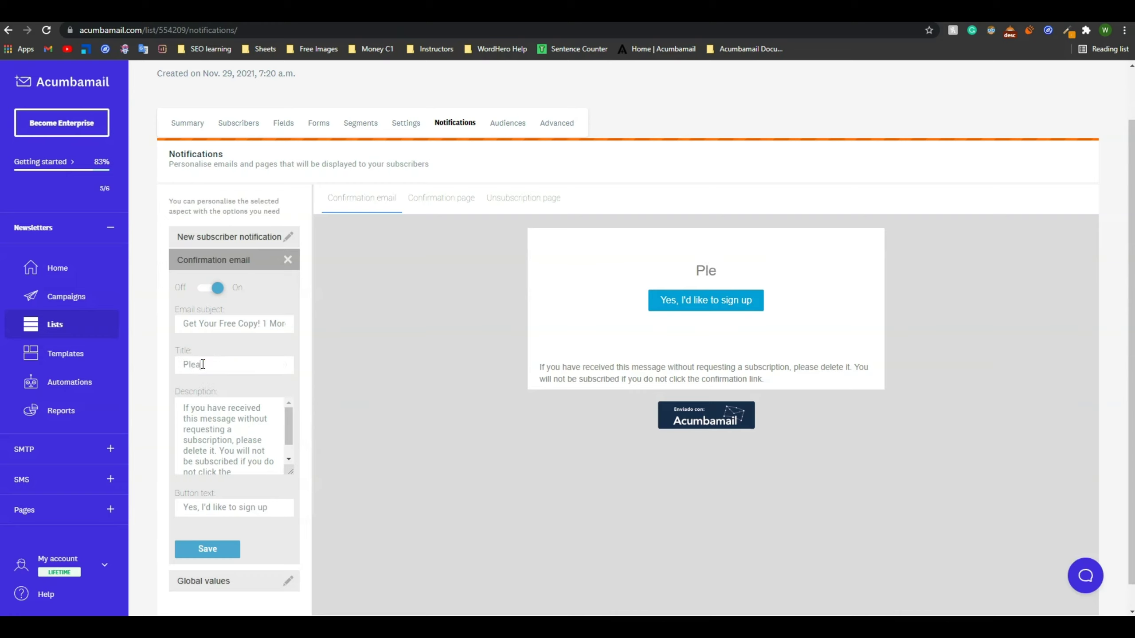
text(se Conv)
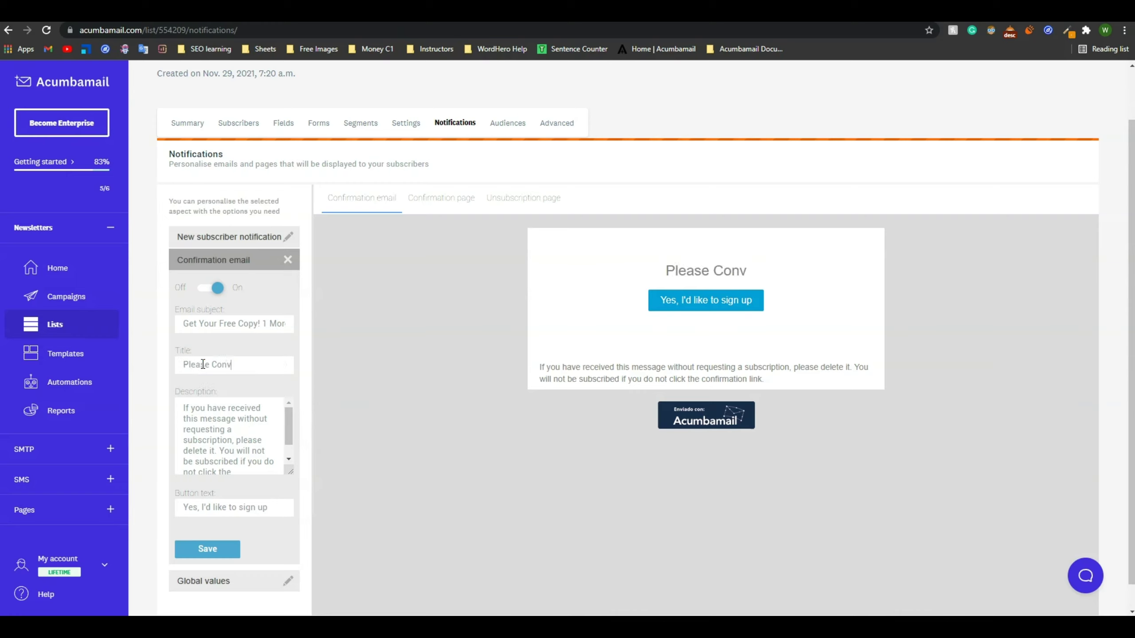
key(BackSpace)
text(firm to )
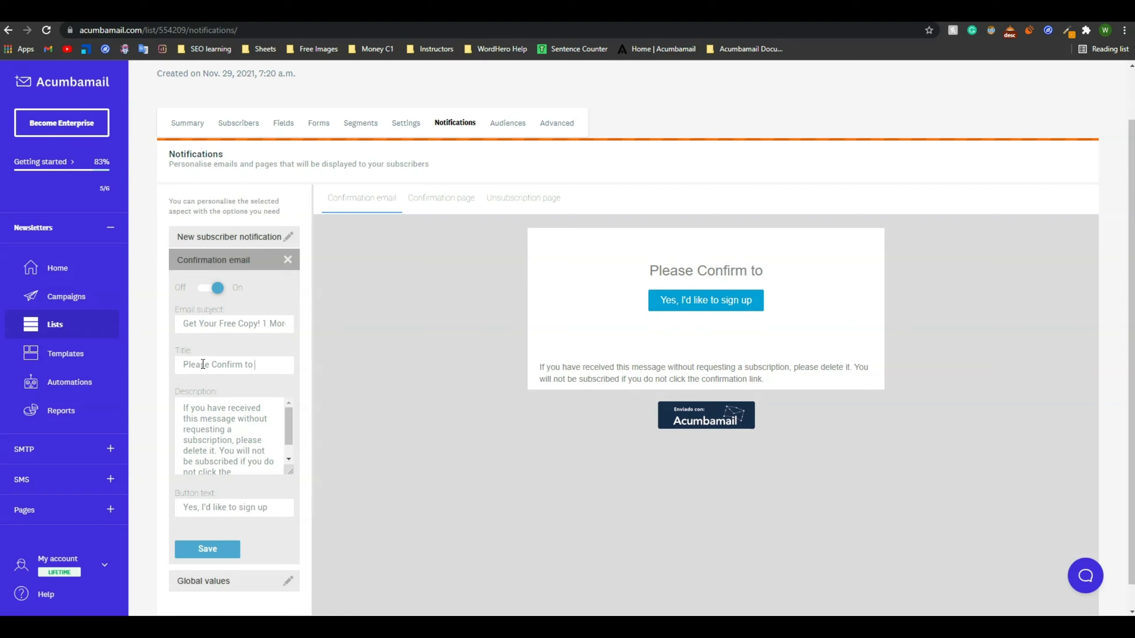
text(Get th)
key(BackSpace)
key(BackSpace)
text(Your Free )
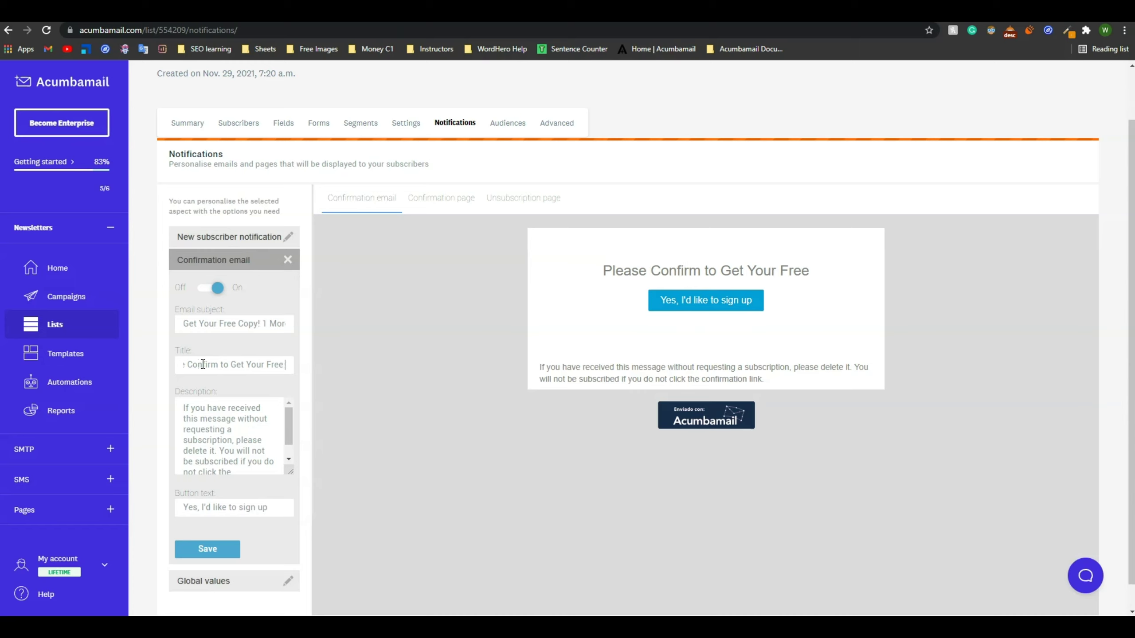
text(Copy)
click(344, 417)
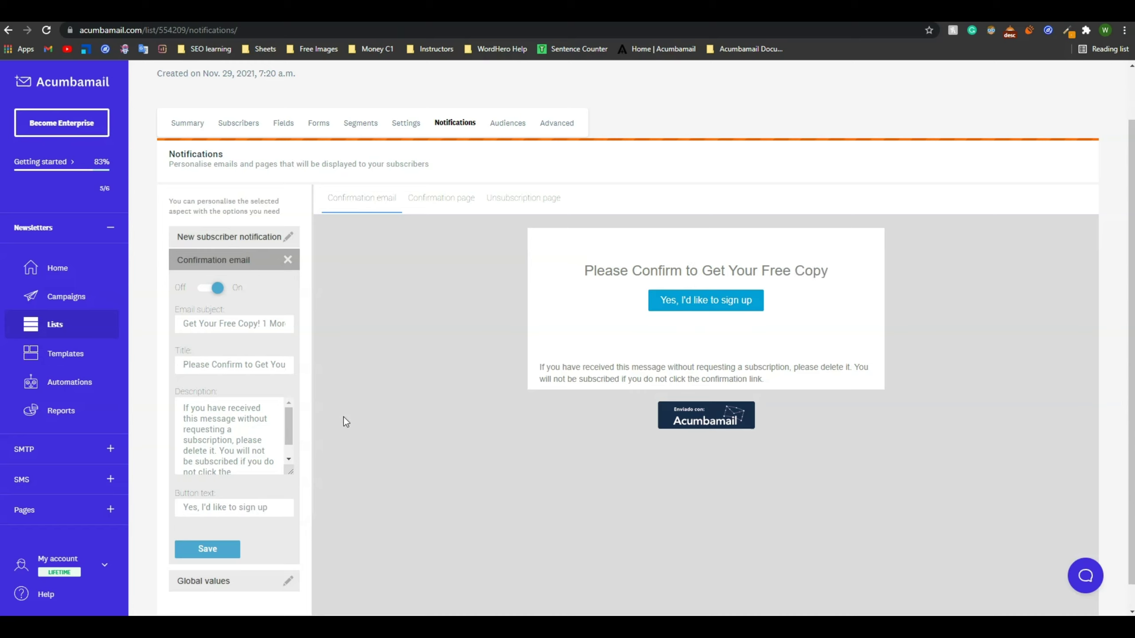
Enlarge the confirmation email's description field and start its text with "This message if because of you want to get the free copy of"
drag(581, 270, 879, 272)
drag(540, 368, 819, 379)
click(261, 437)
scroll(260, 410, down, 1)
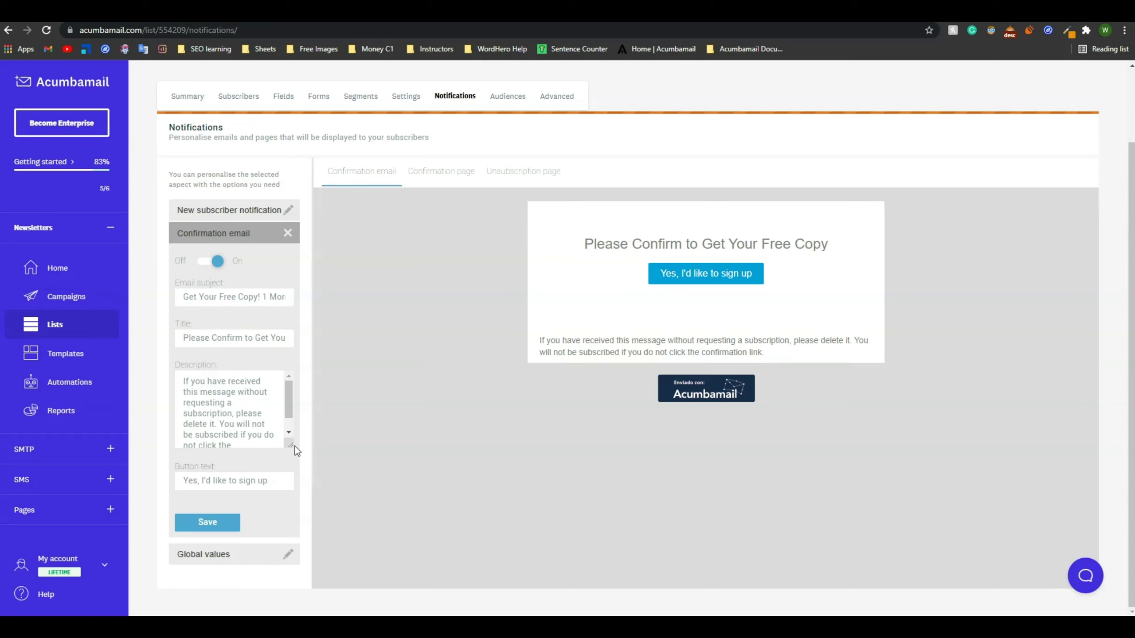
drag(291, 445, 283, 524)
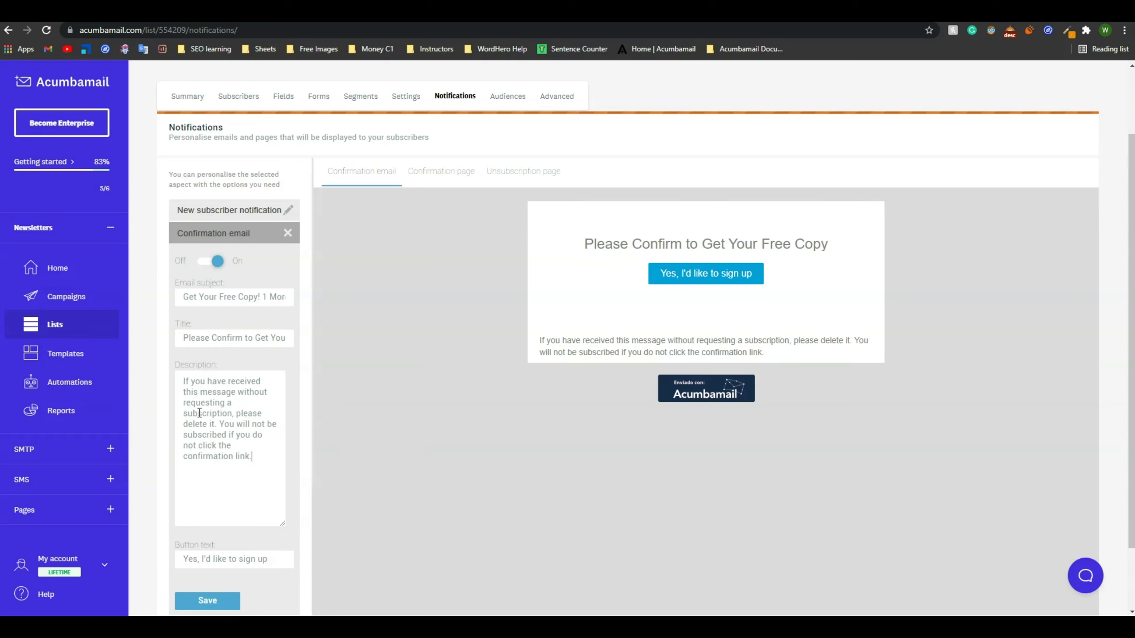
click(184, 382)
text(This message if because of you signed up to get your copy.)
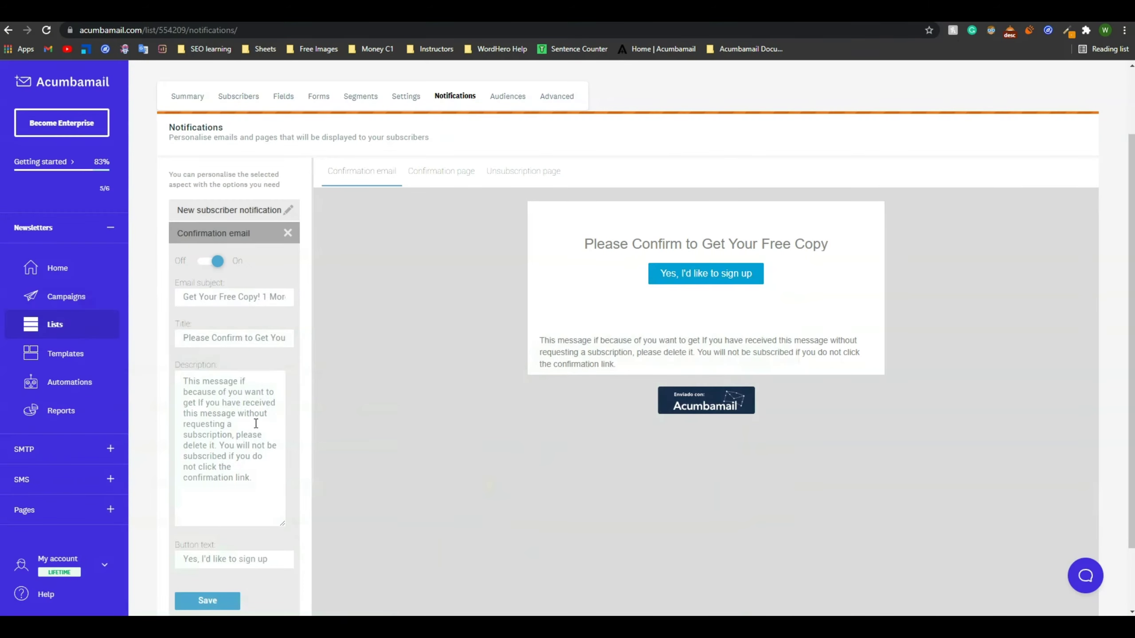
text(free copy of)
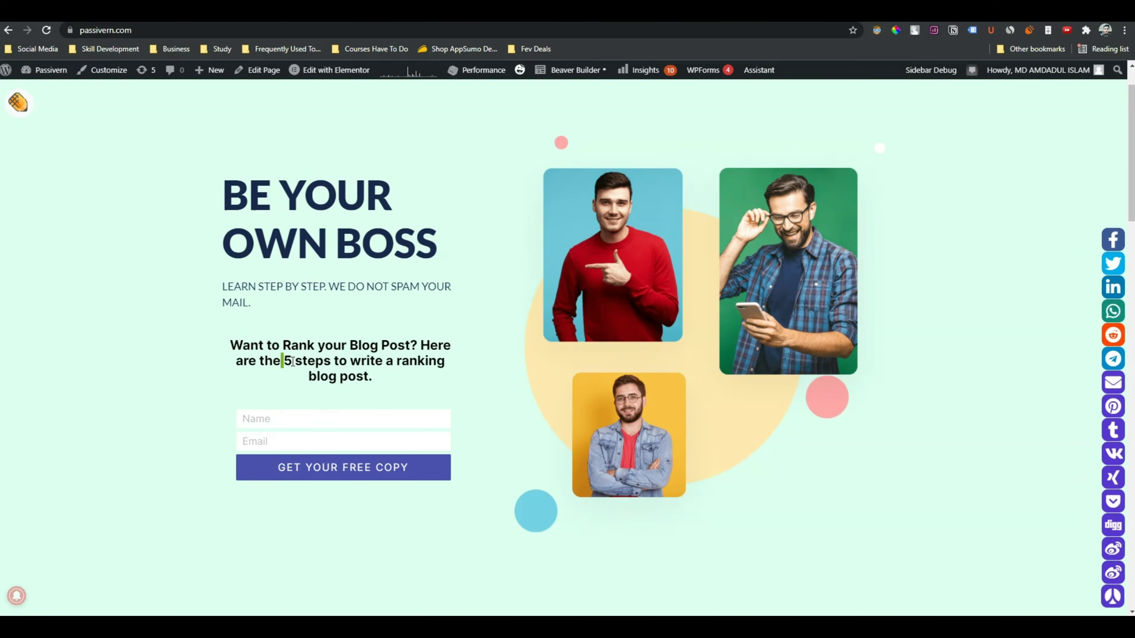
Copy "5 steps to write a ranking blog post" from the website form heading and insert it, ending with a full stop and line break, in the description
drag(284, 361, 372, 377)
key(ctrl+c)
click(372, 377)
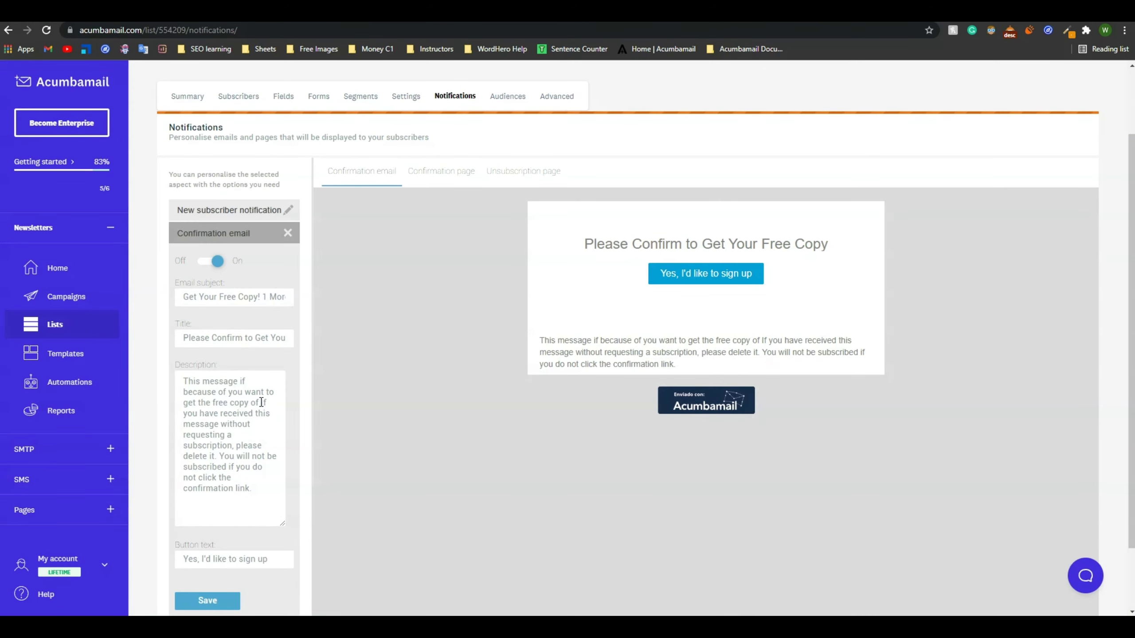
key(ctrl+v)
text(.)
key(Return)
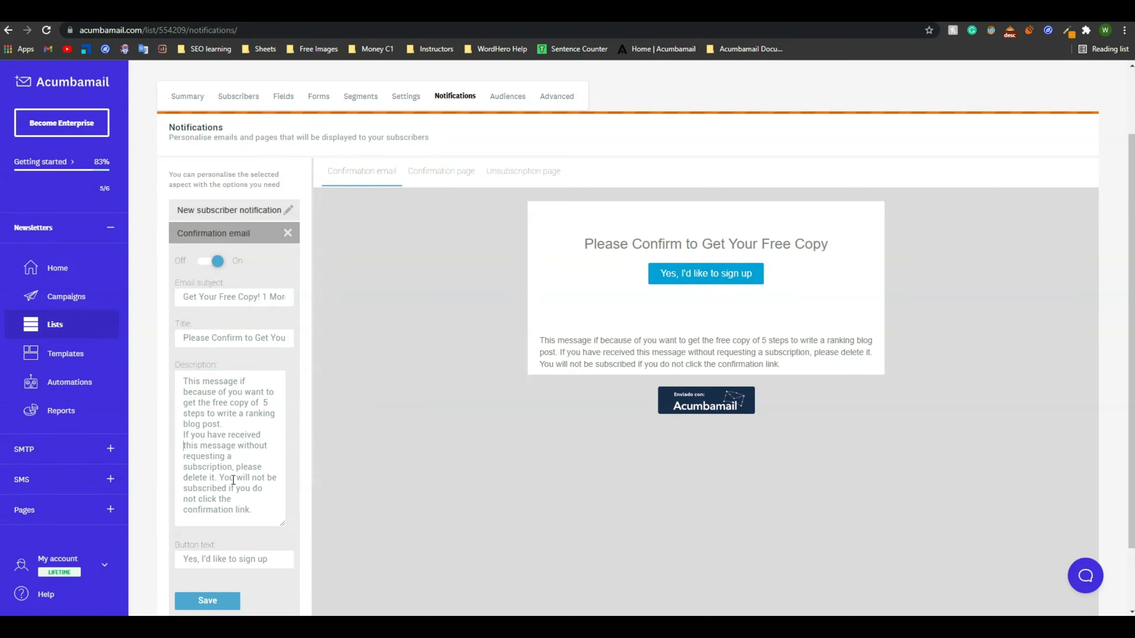
scroll(216, 474, down, 1)
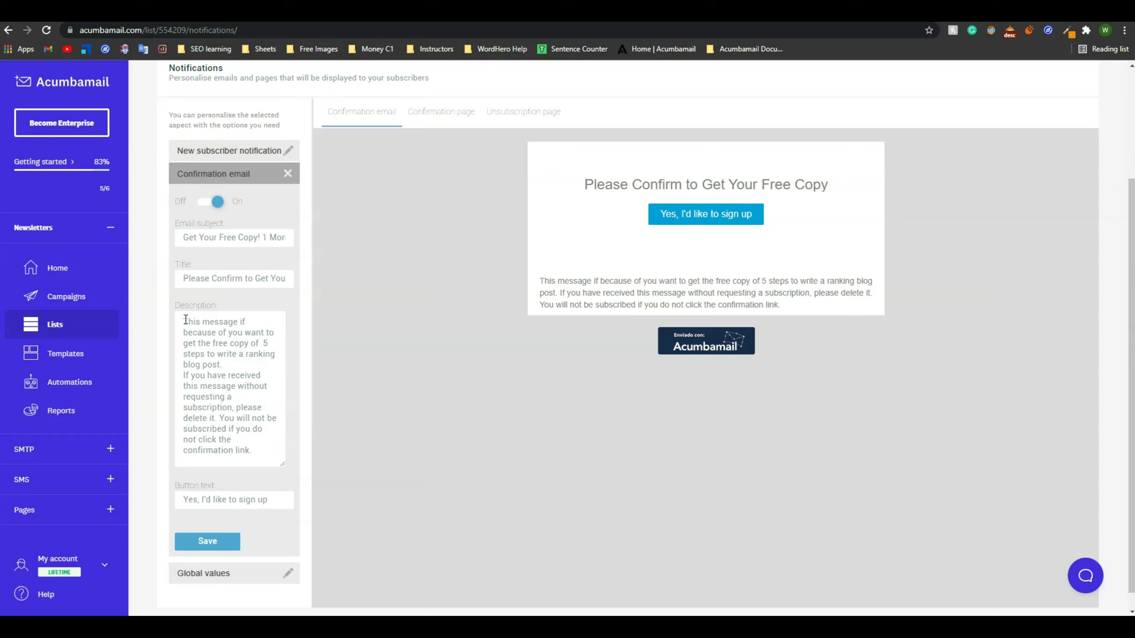
drag(187, 325, 260, 454)
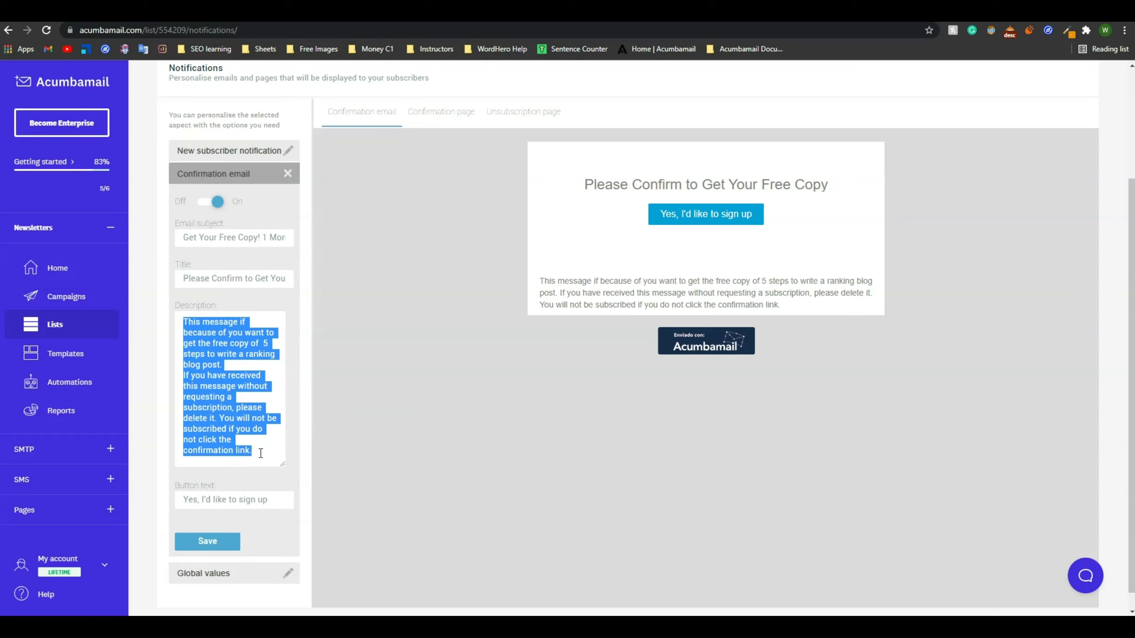
click(261, 454)
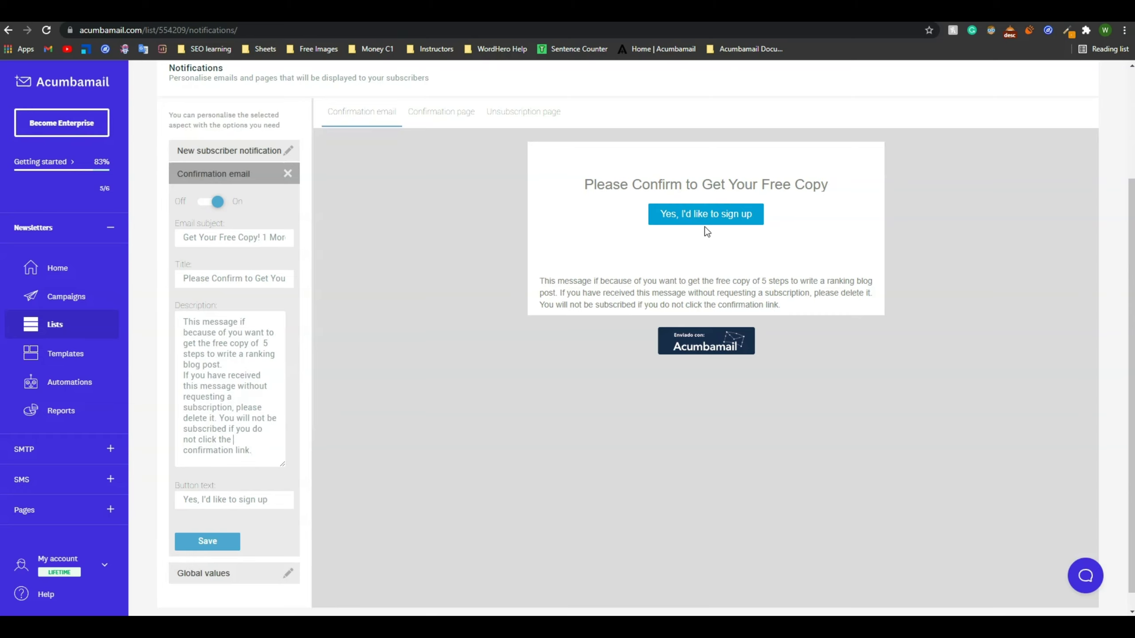
Set the confirmation email's button text to "Yes, I'd like to get the free copy and Subscribe" and save the confirmation email settings
triple_click(193, 500)
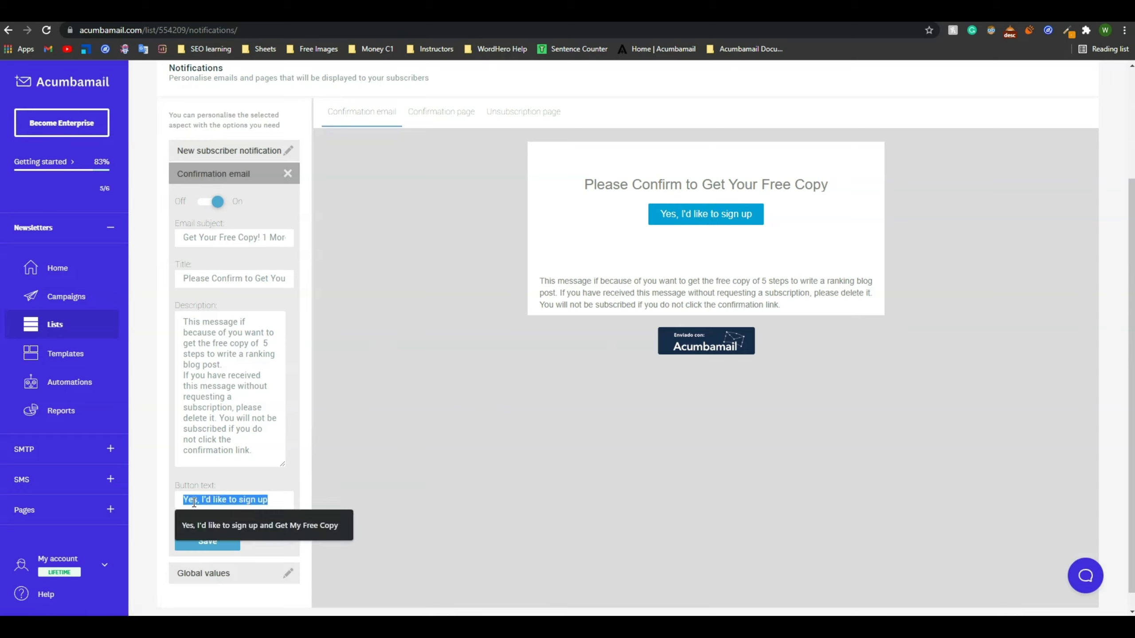
text(Yes, I'd )
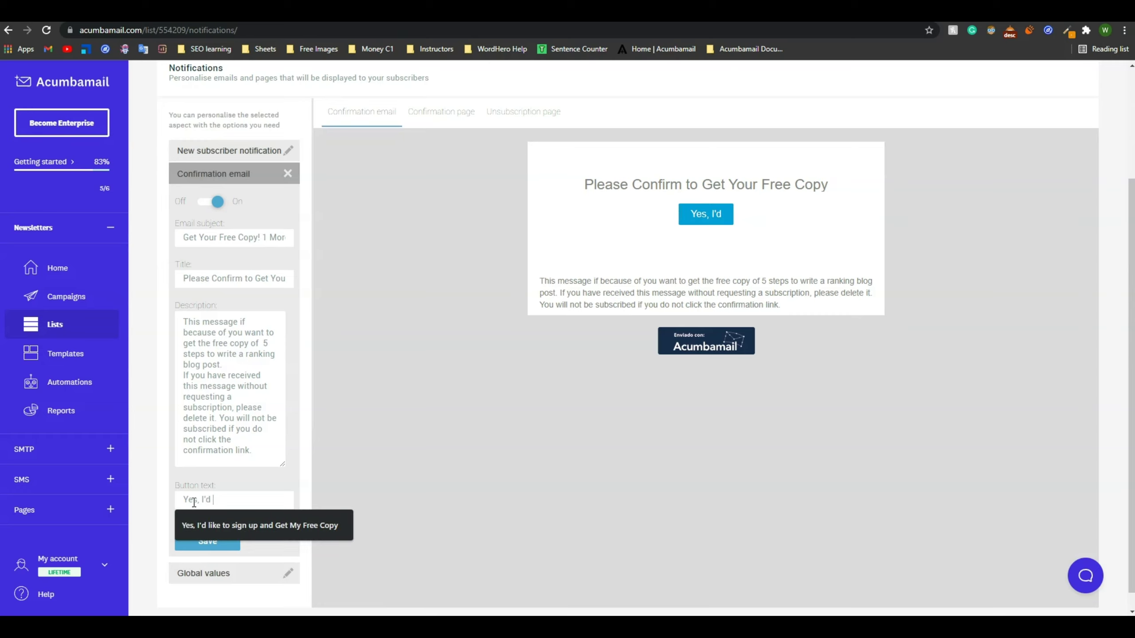
text(like to get the free copy and Subscir)
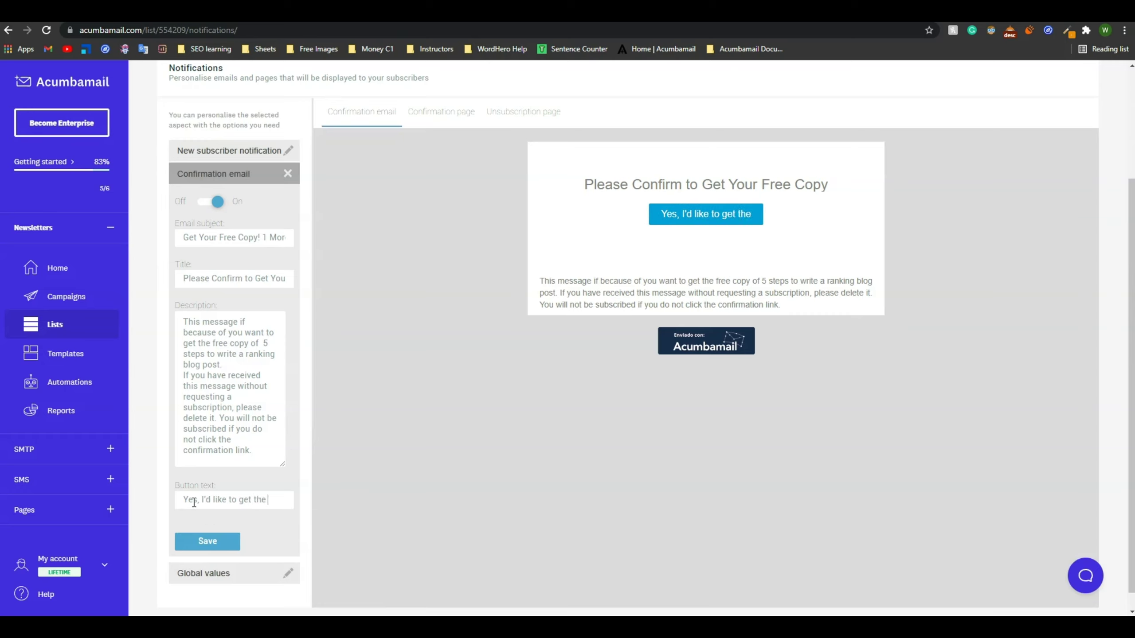
key(BackSpace)
key(BackSpace)
text(ribe!)
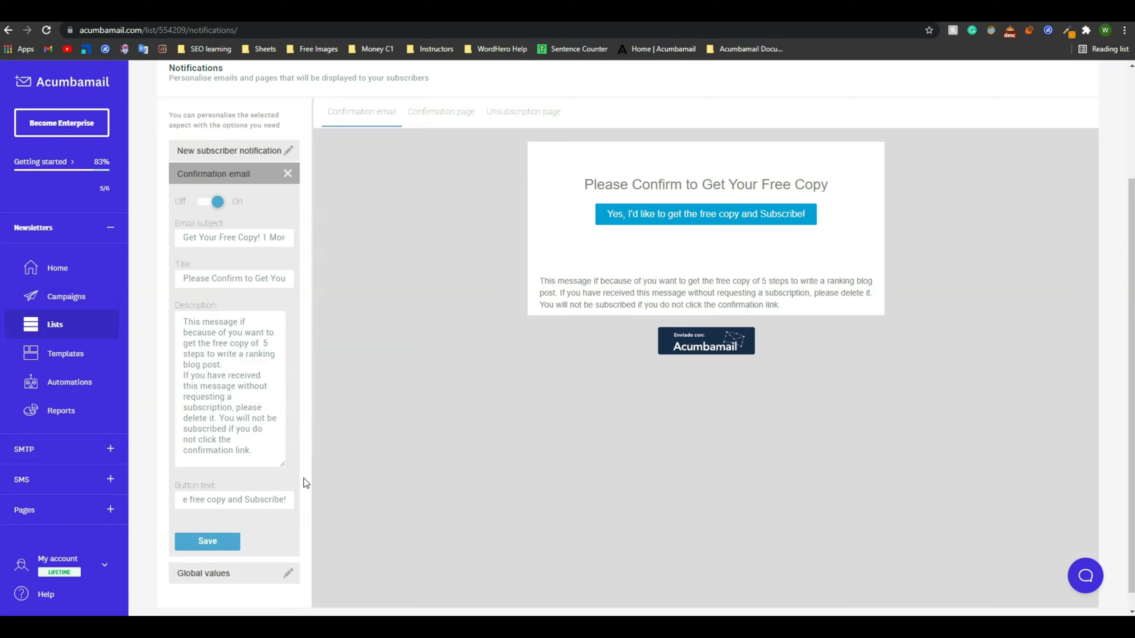
click(277, 541)
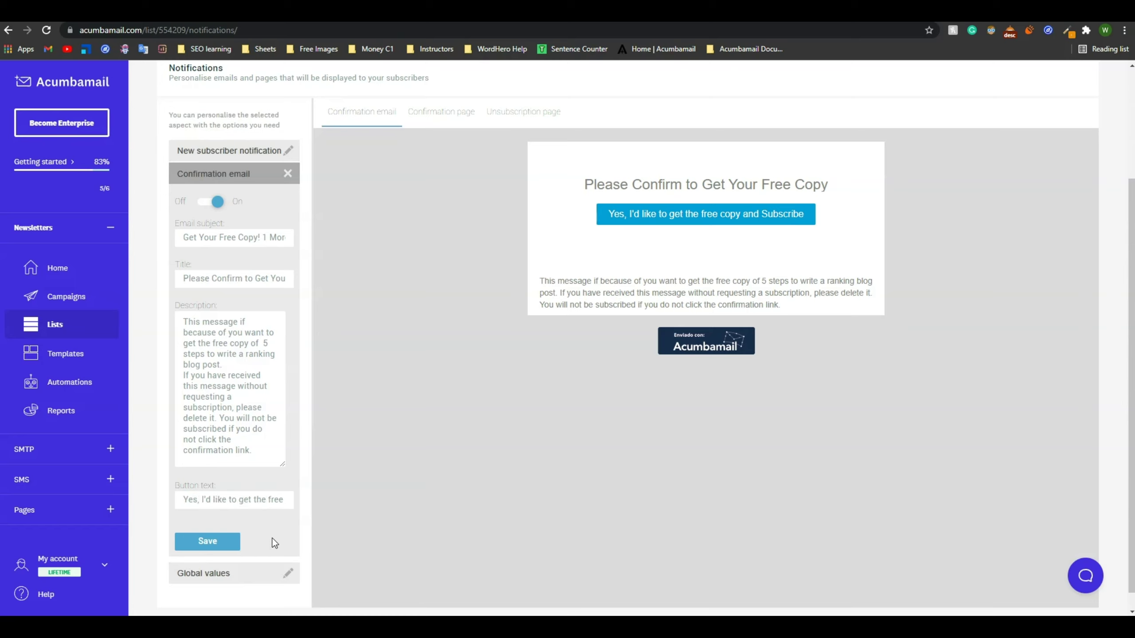
click(216, 546)
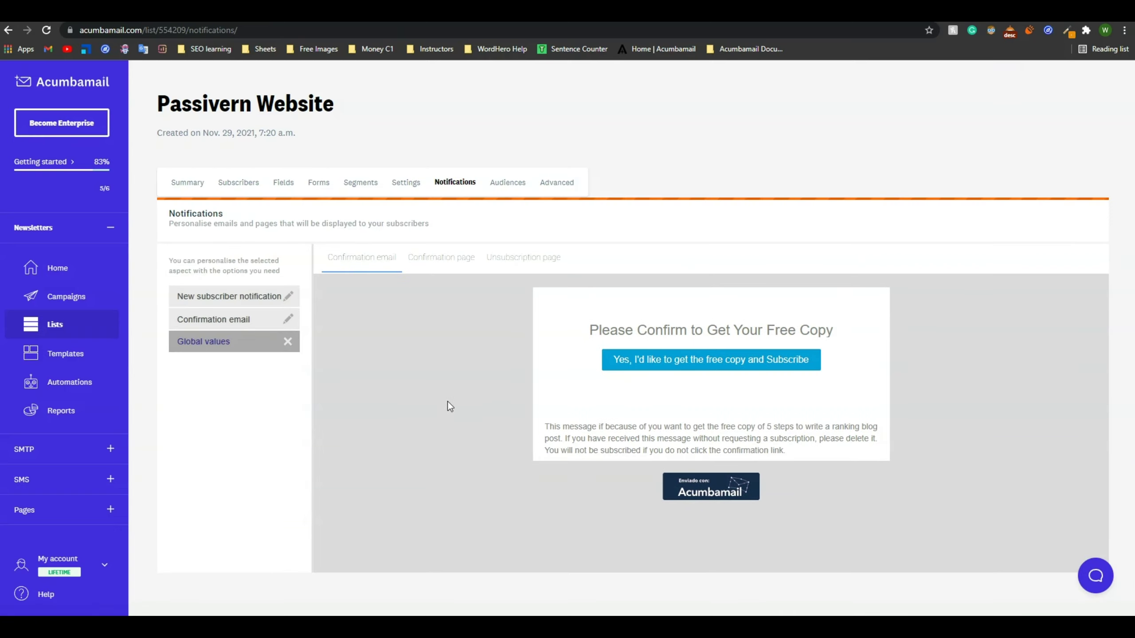
Expand the global values and replace the logo with the Passivern logo PNG from the Downloads folder
click(214, 344)
click(214, 344)
click(214, 344)
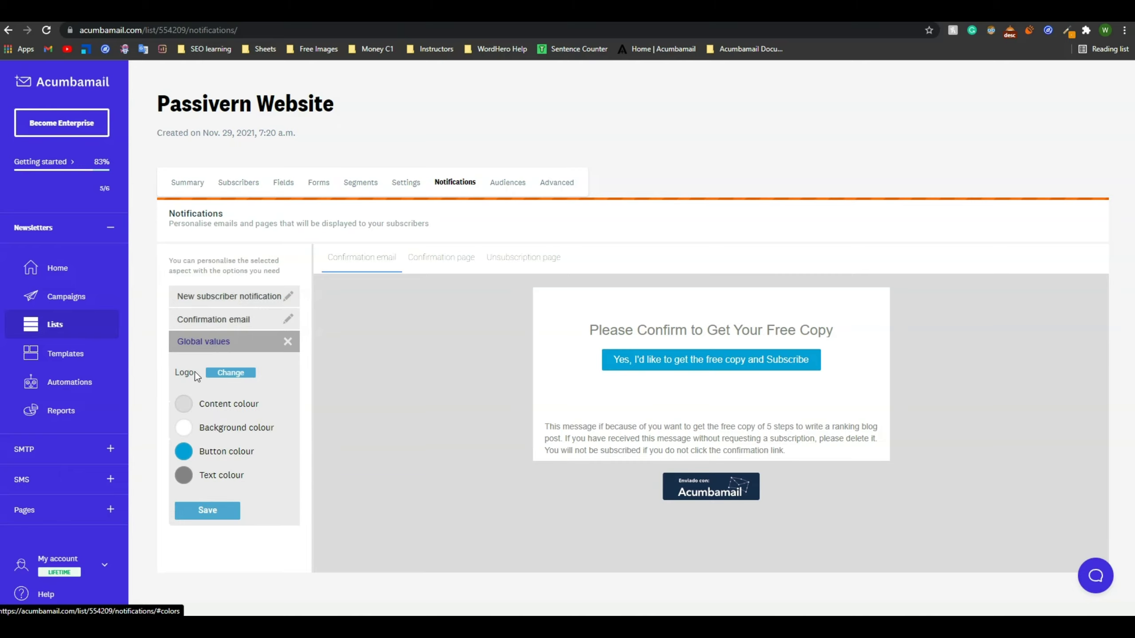
click(236, 373)
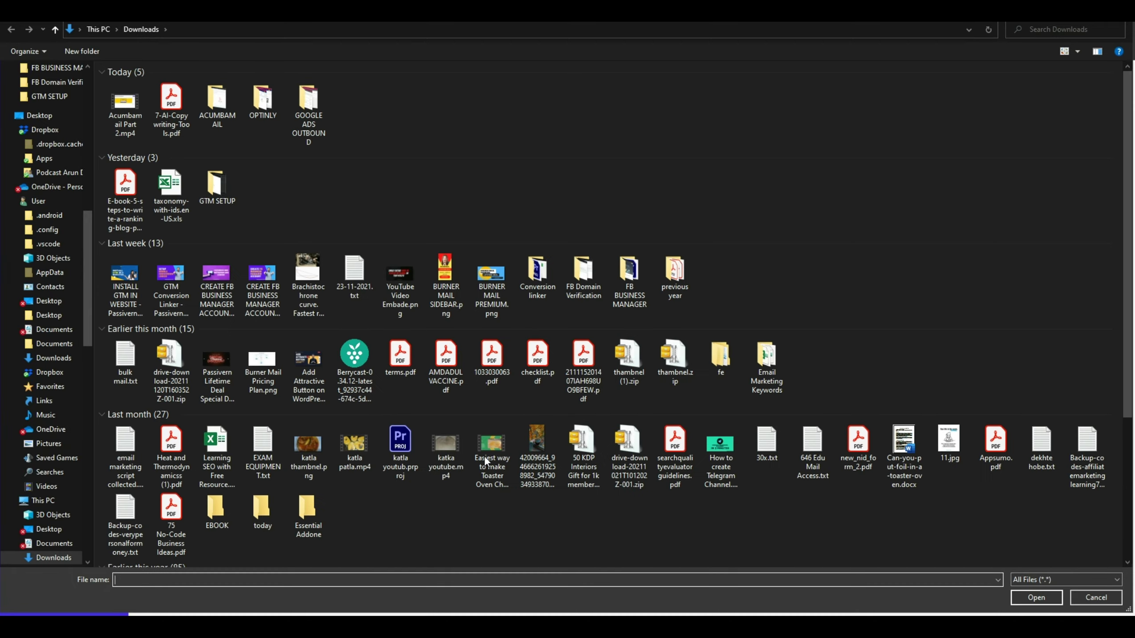
scroll(491, 381, down, 10)
double_click(217, 456)
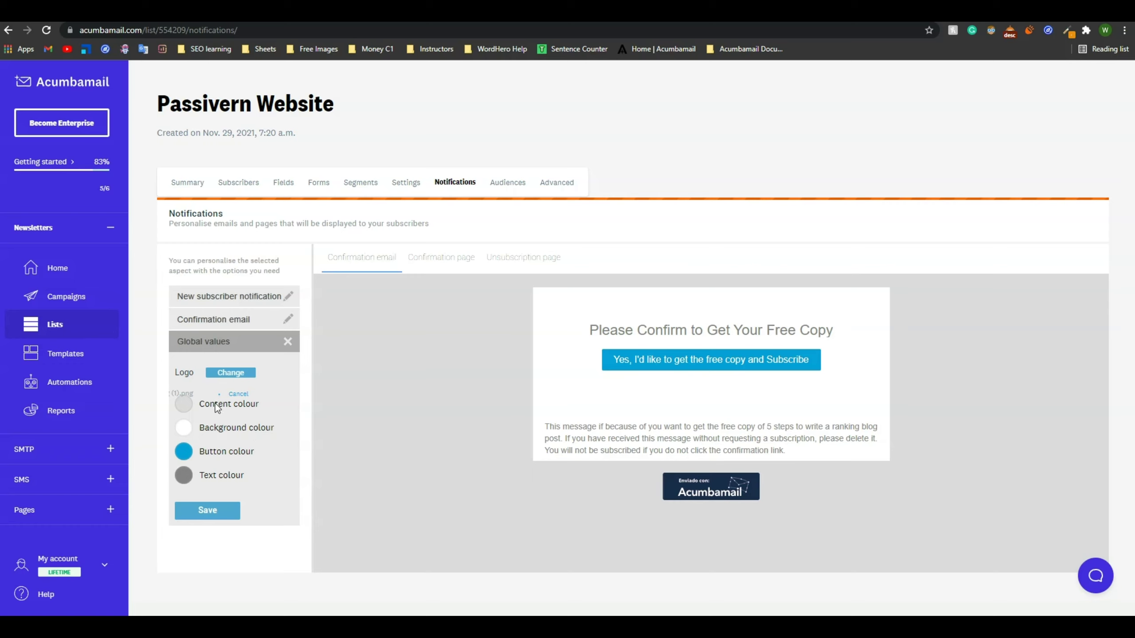
click(210, 342)
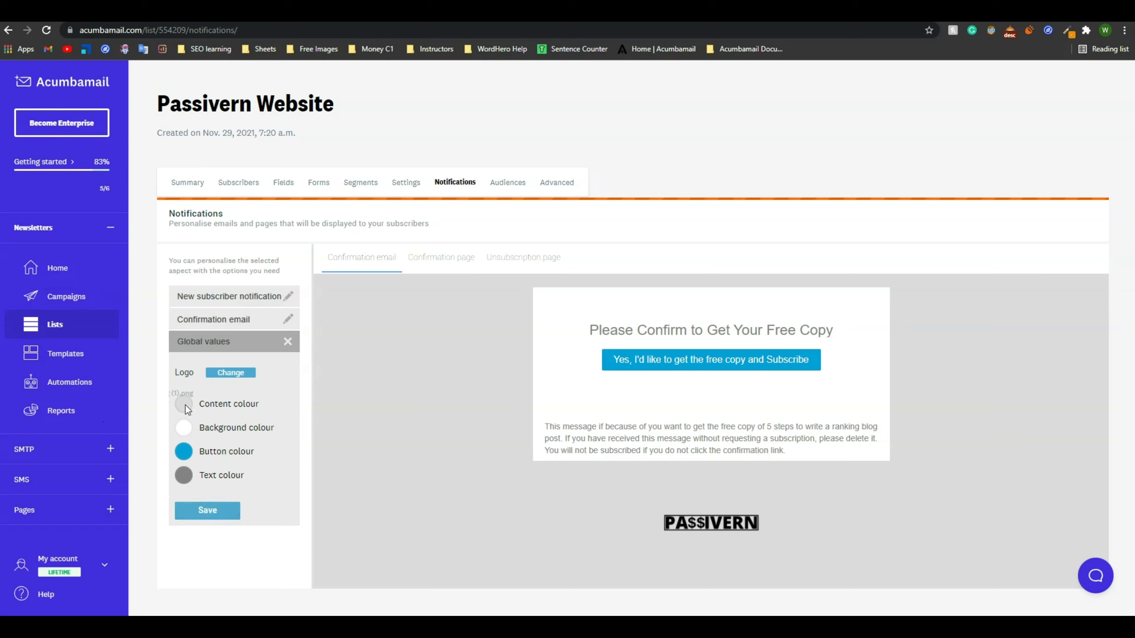
Enter DEFEF2 as the button colour in the global values and darken it to a solid green
click(211, 454)
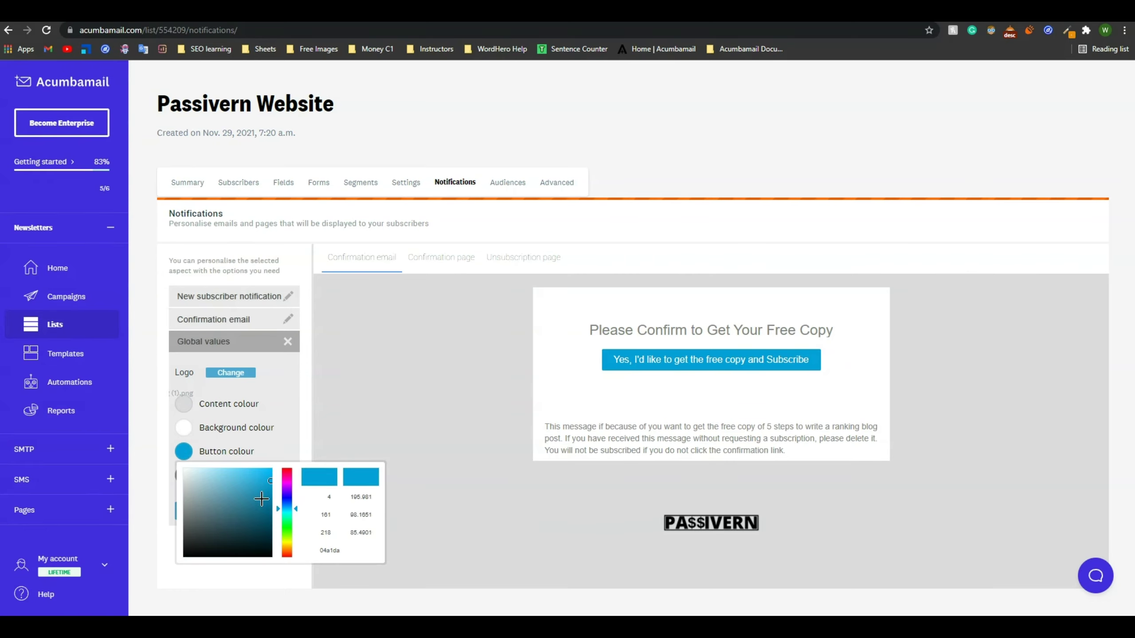
click(324, 432)
click(193, 455)
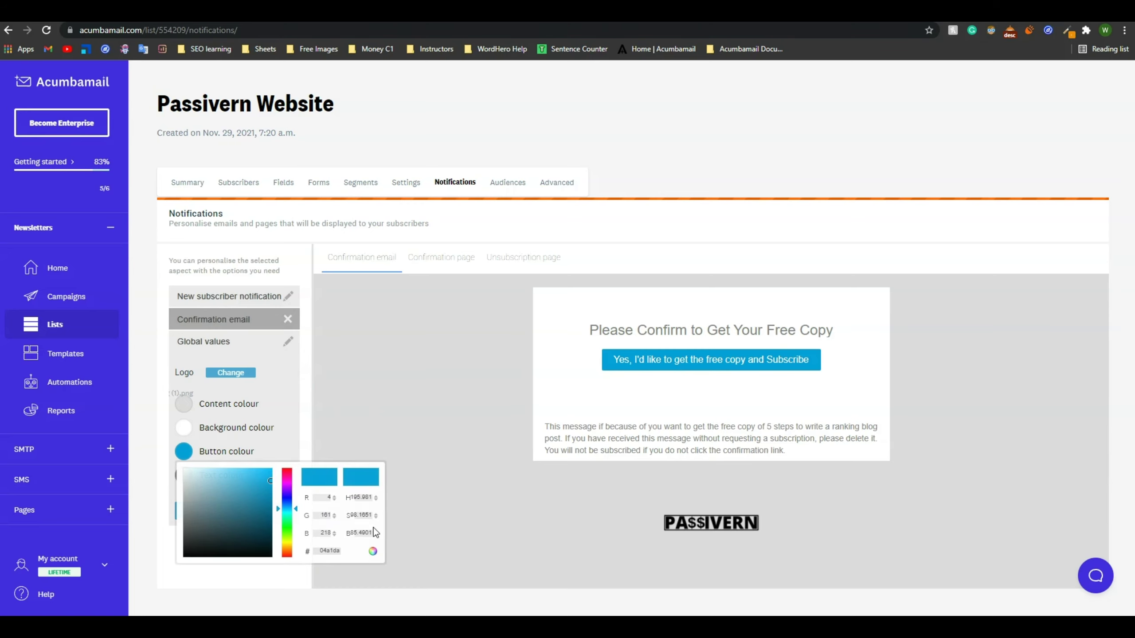
double_click(335, 554)
text(DEFEF2)
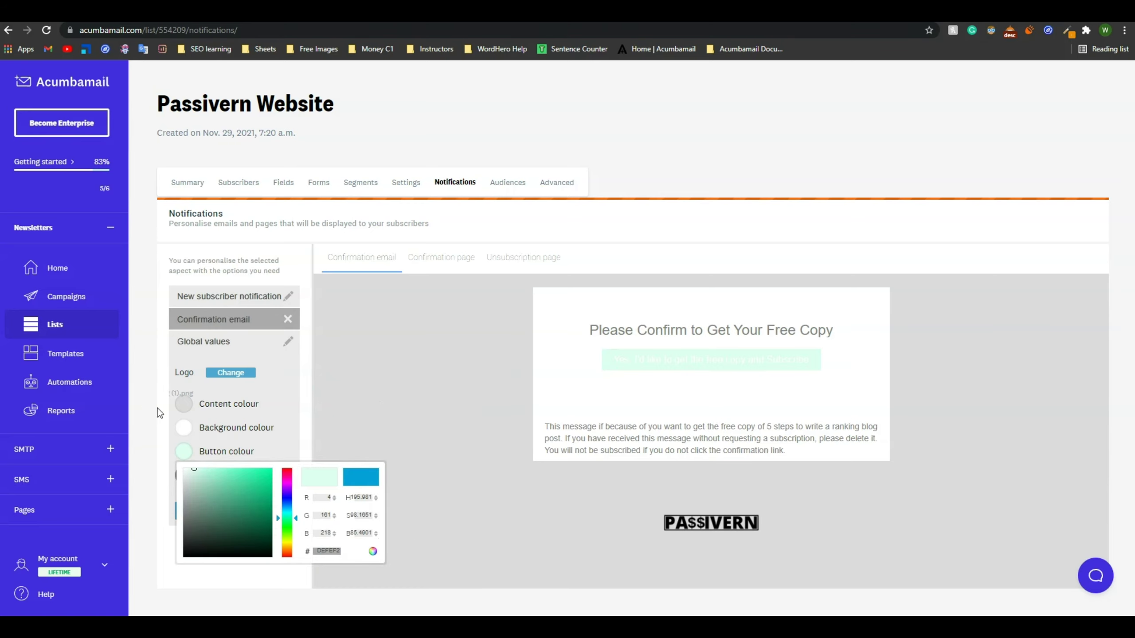
drag(198, 477, 222, 496)
click(192, 454)
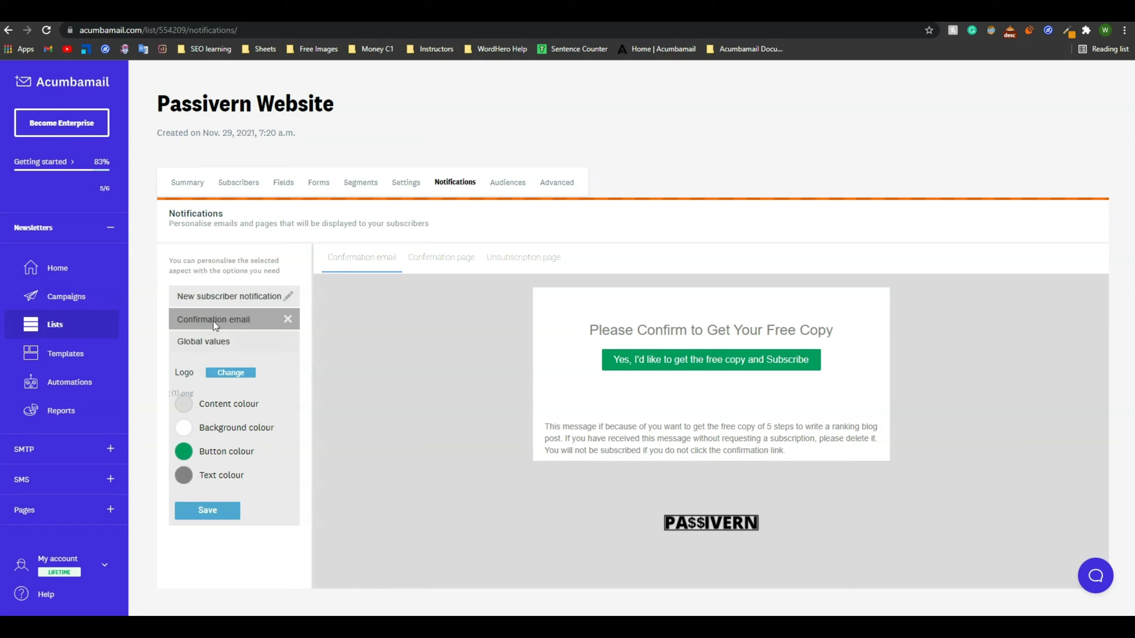
Try turning on the new subscriber notification for the list and accept the notice
click(216, 296)
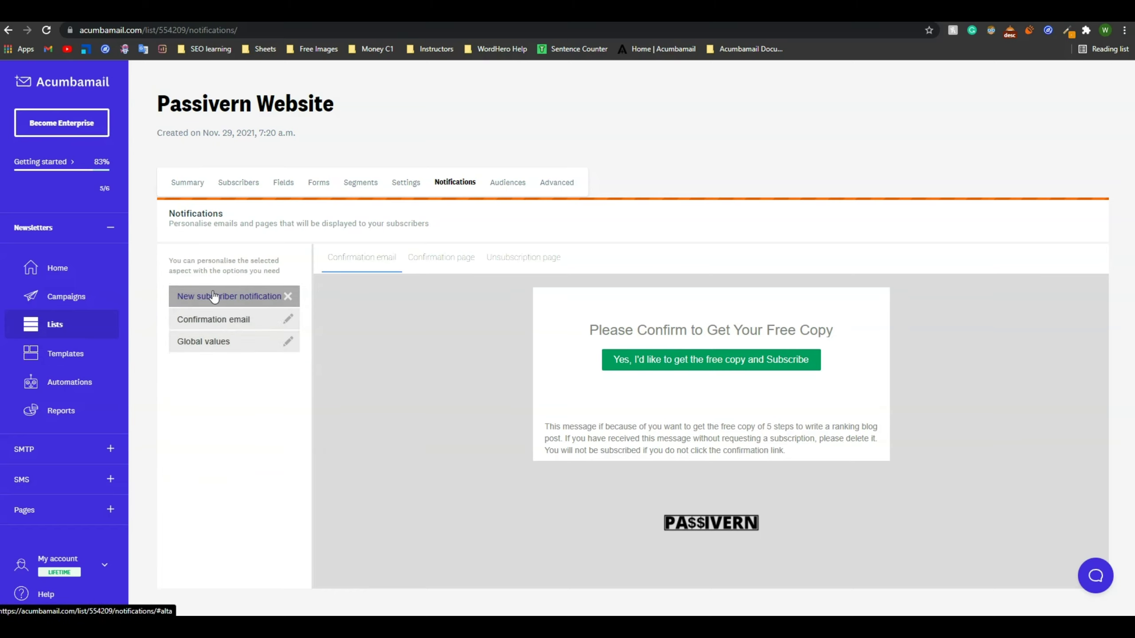
click(197, 296)
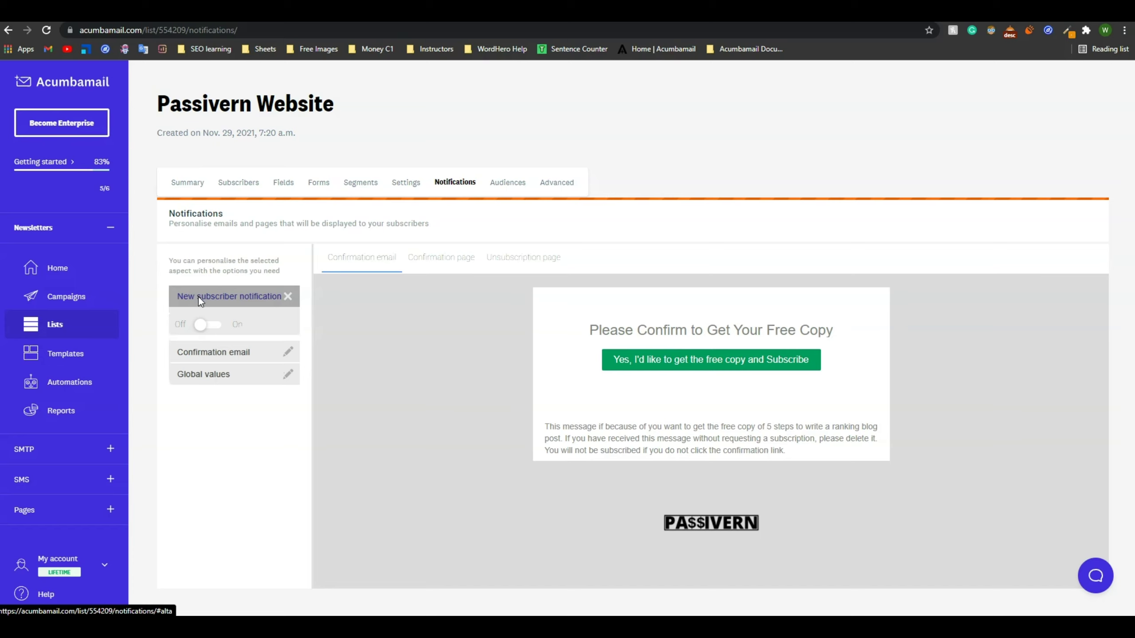
click(206, 325)
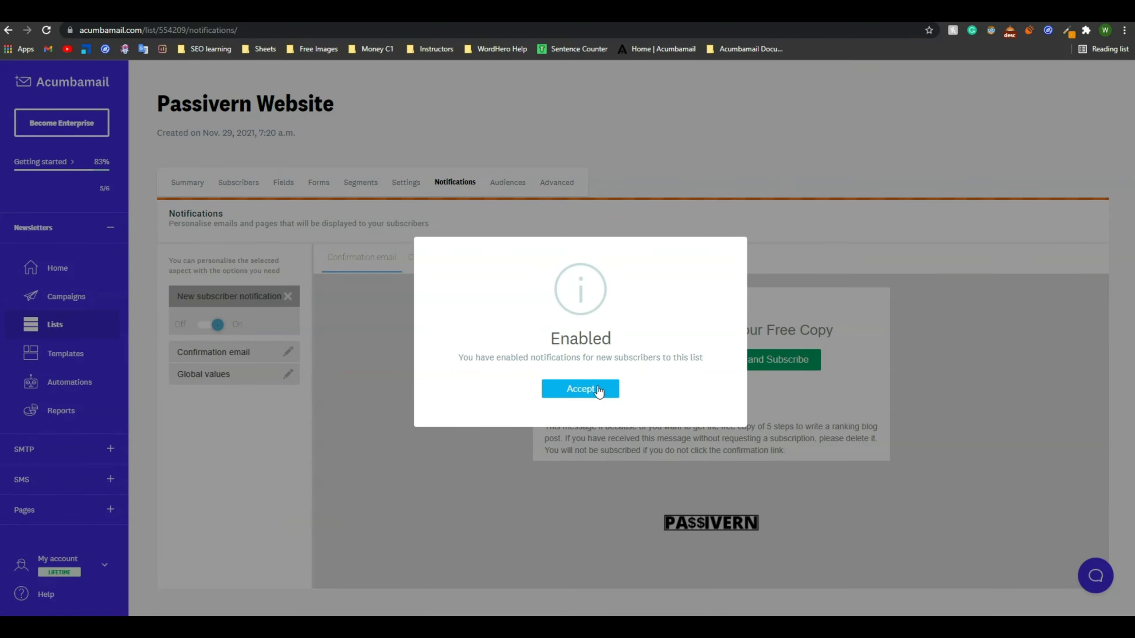
click(599, 391)
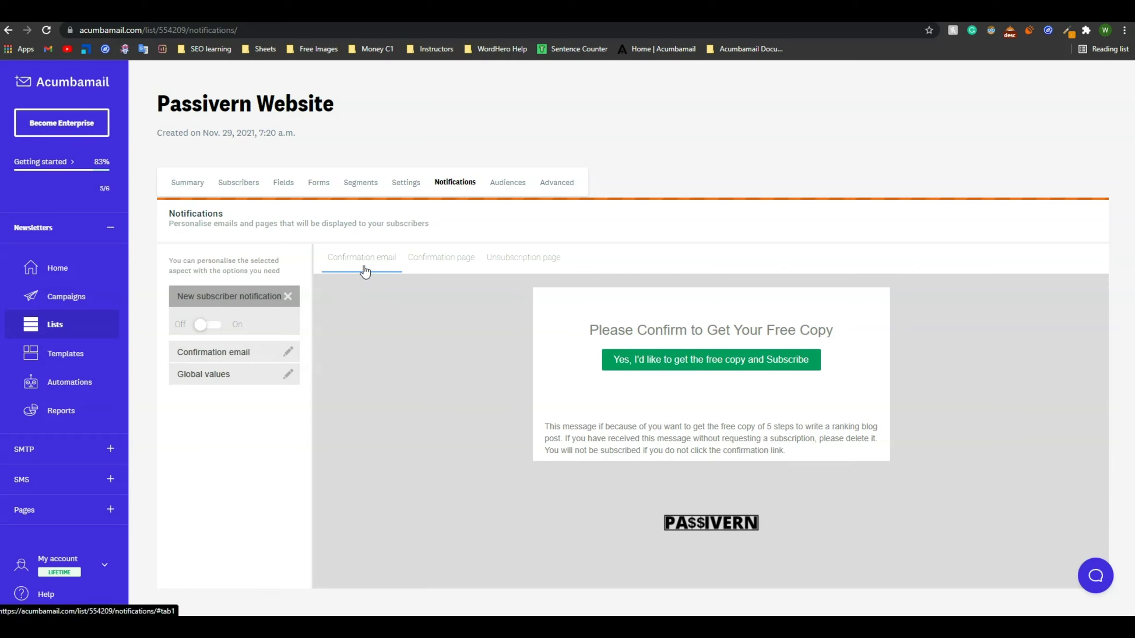
Preview the confirmation page briefly and return to the confirmation email to check its green button
drag(329, 257, 380, 268)
click(442, 259)
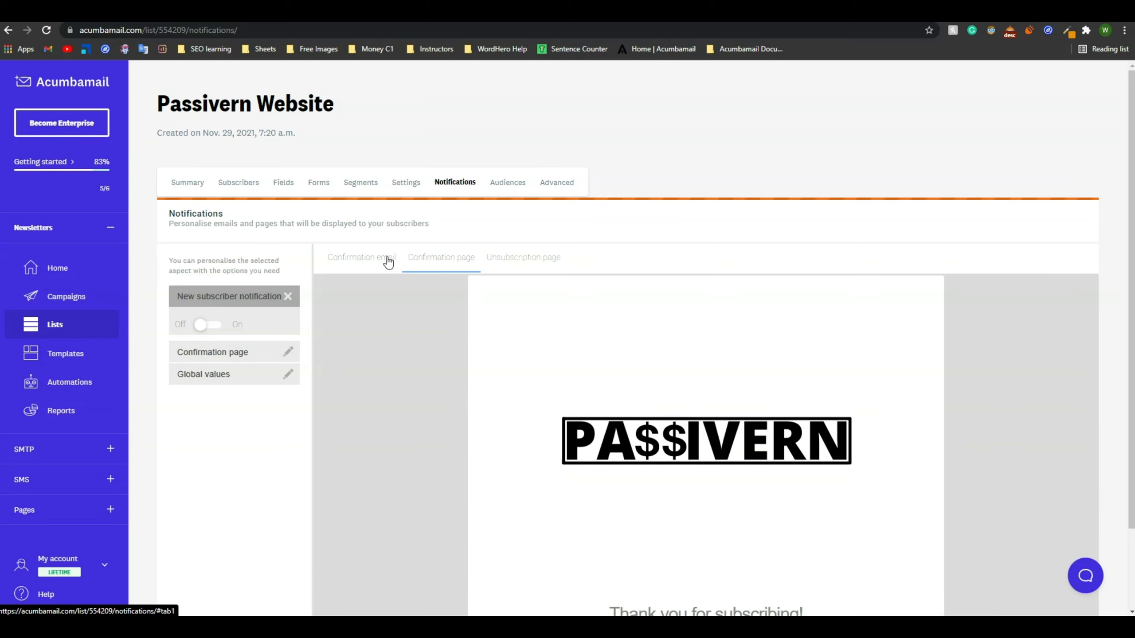
click(369, 262)
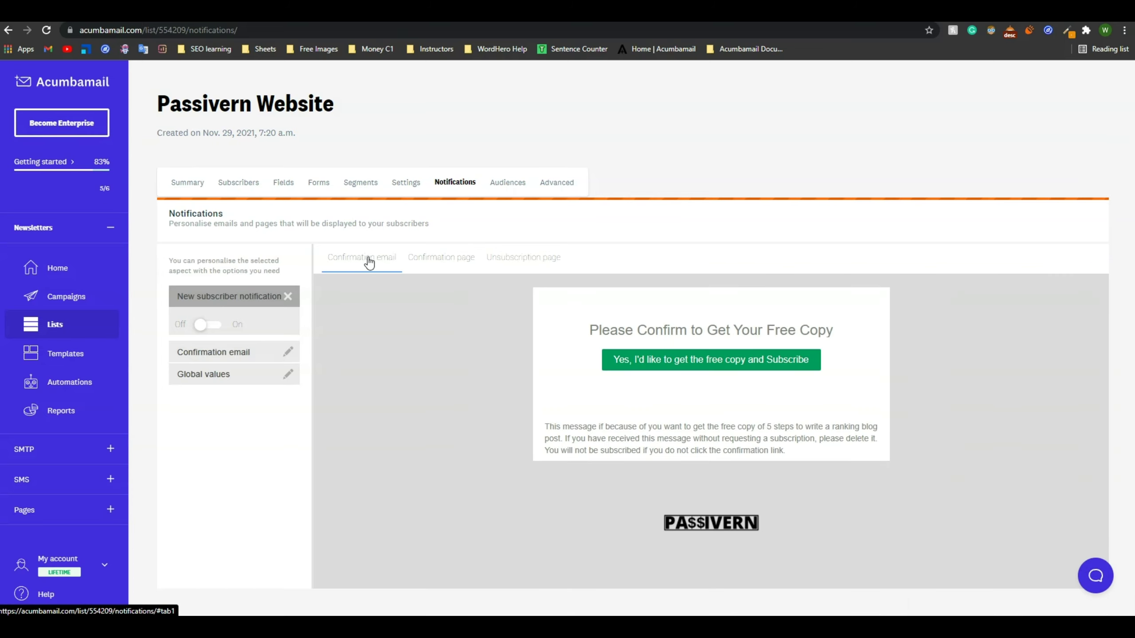
click(659, 366)
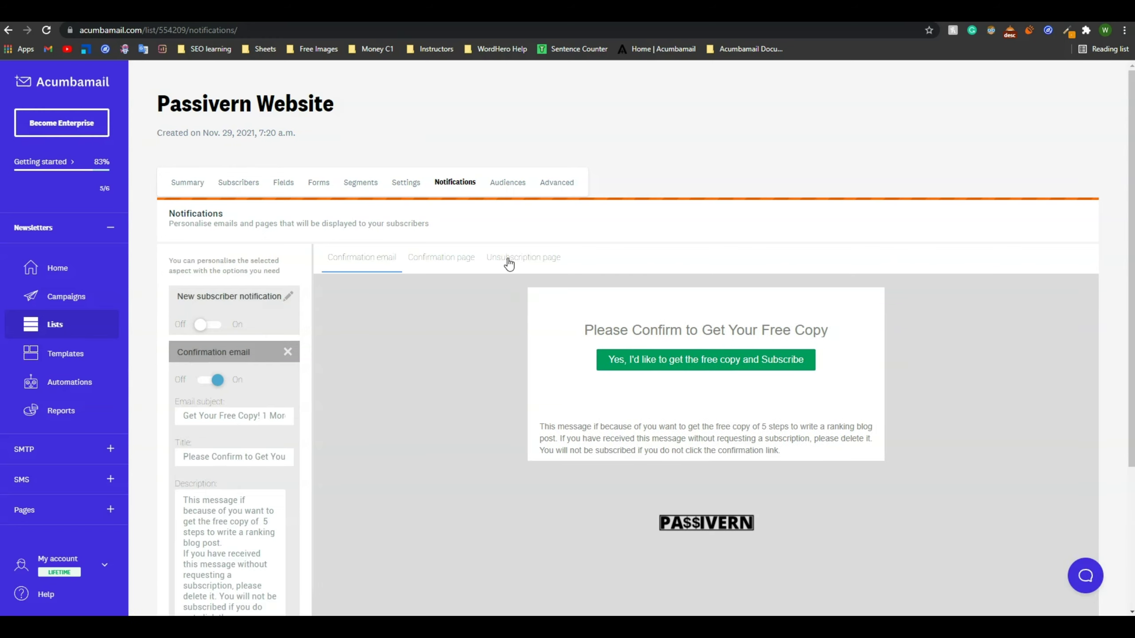
Open the confirmation page settings and review the page's logo, title and description in the preview
click(436, 264)
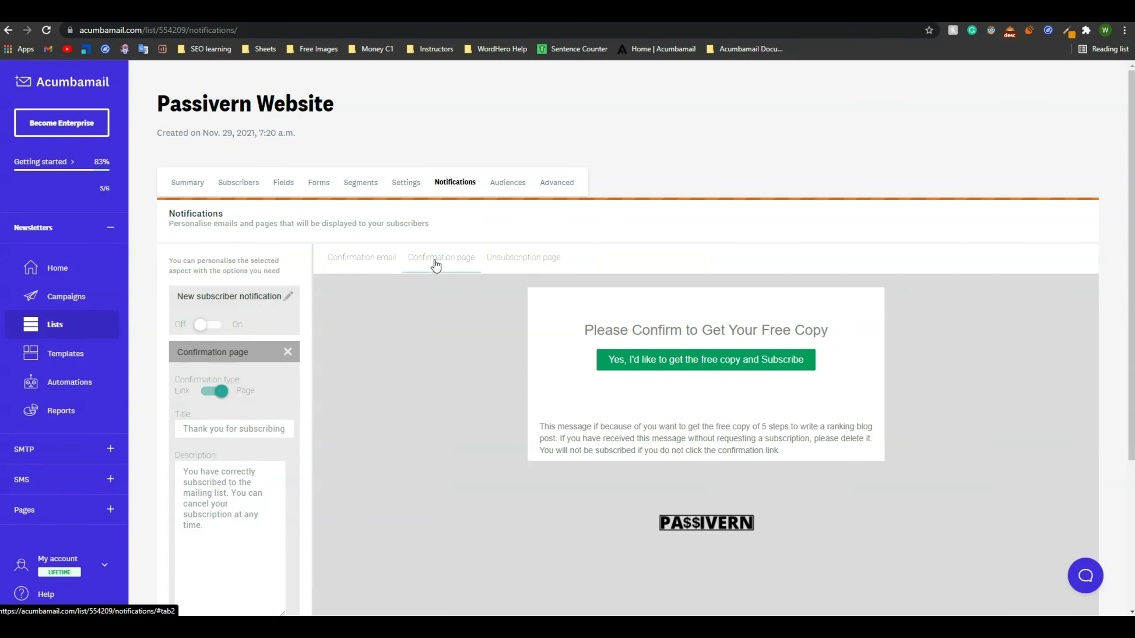
scroll(815, 423, down, 5)
scroll(815, 422, up, 3)
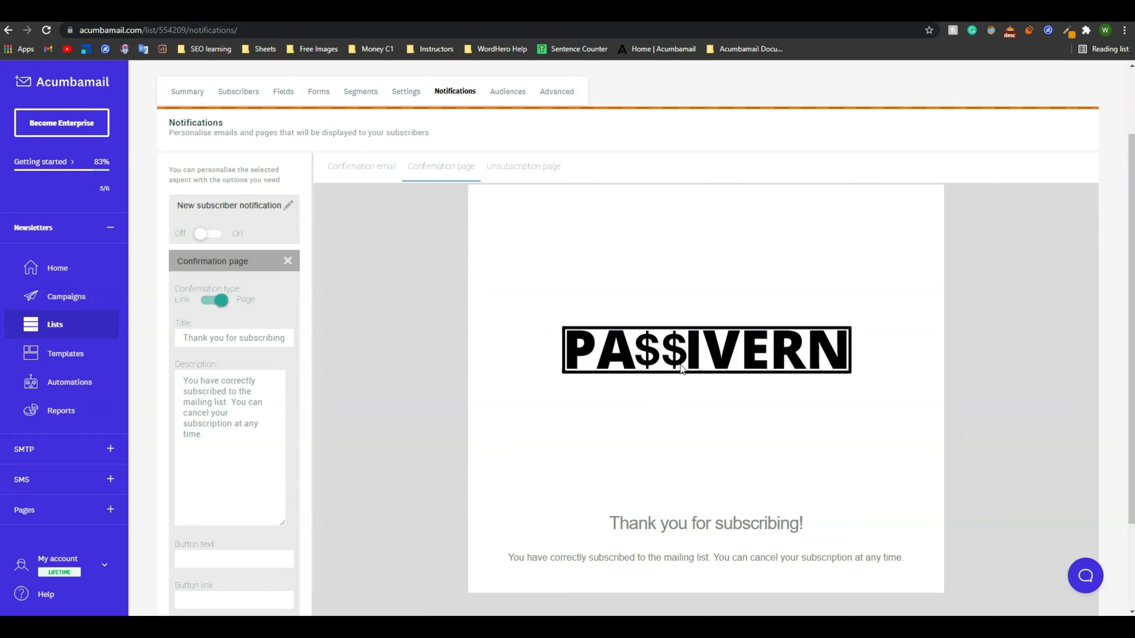
drag(624, 528, 810, 520)
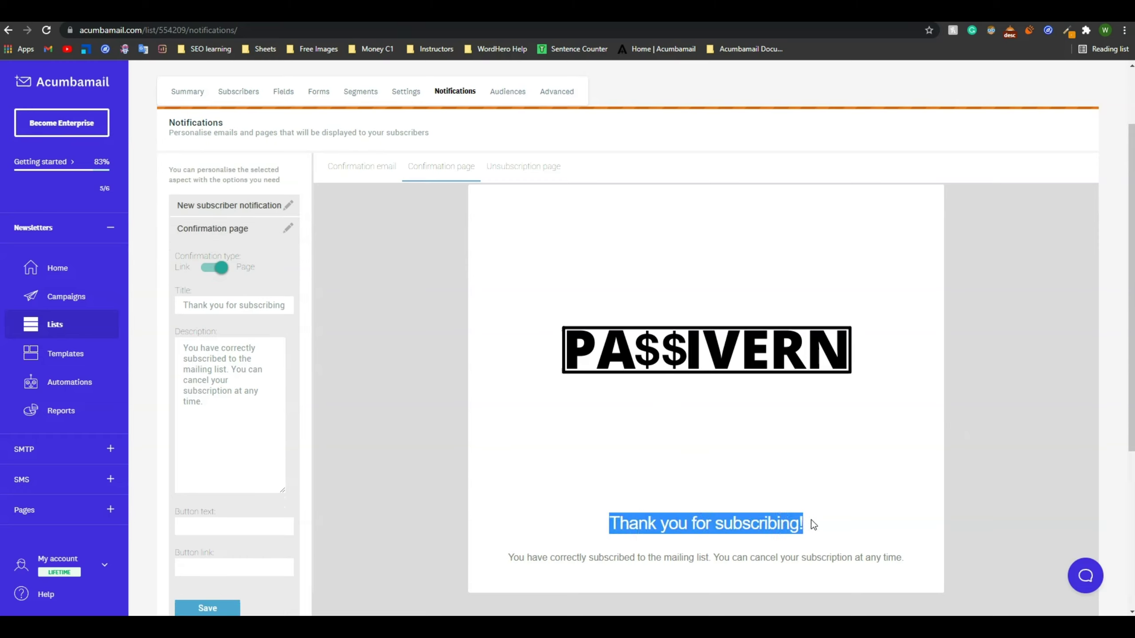
click(497, 559)
drag(498, 559, 889, 573)
drag(779, 559, 901, 559)
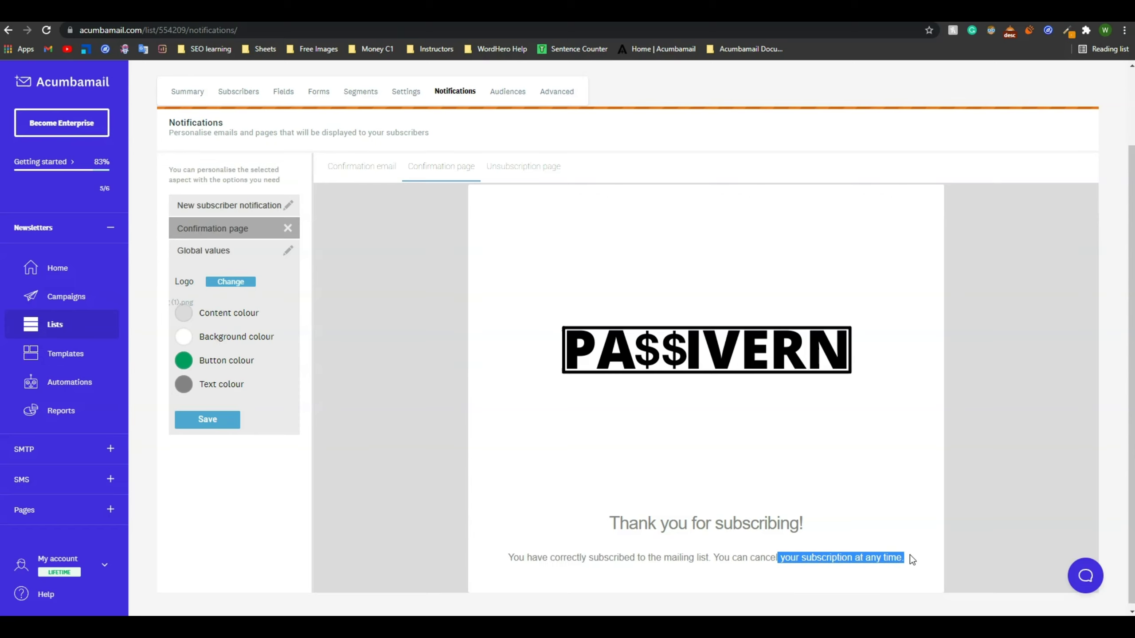
click(611, 467)
scroll(710, 539, down, 2)
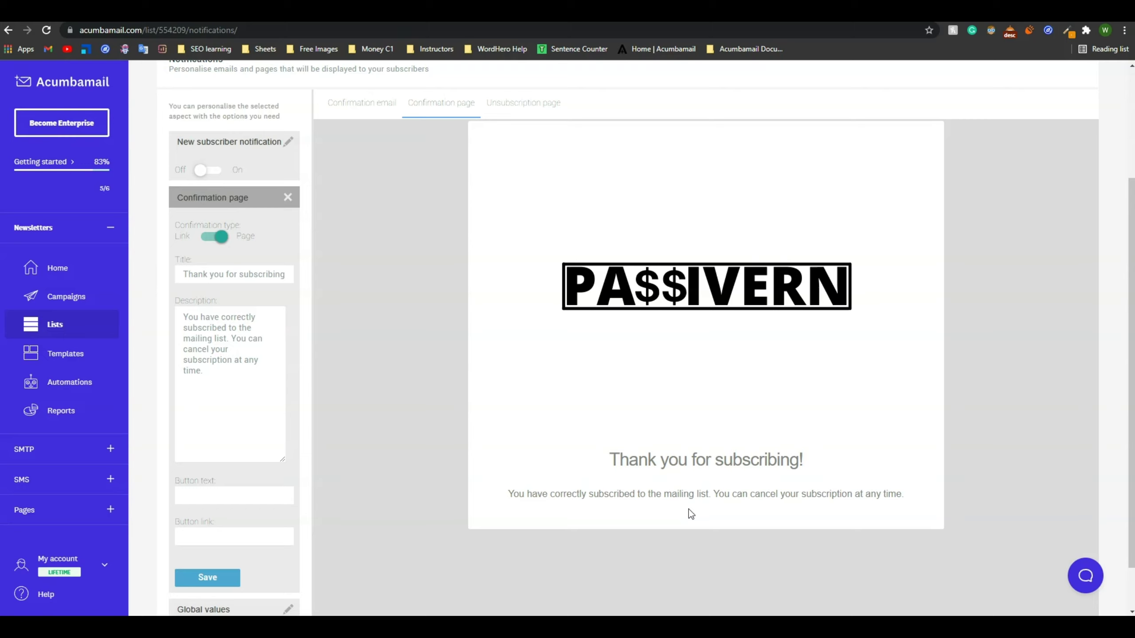
Reopen the confirmation page settings and set the button text to "Download Your Copy"
click(197, 497)
click(287, 197)
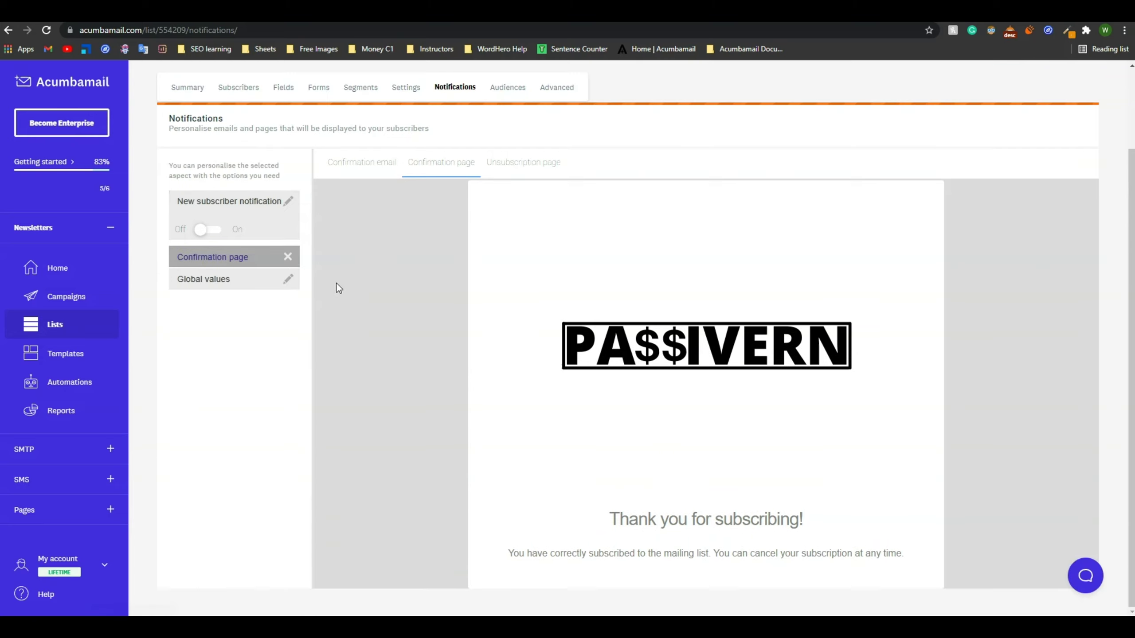
click(207, 255)
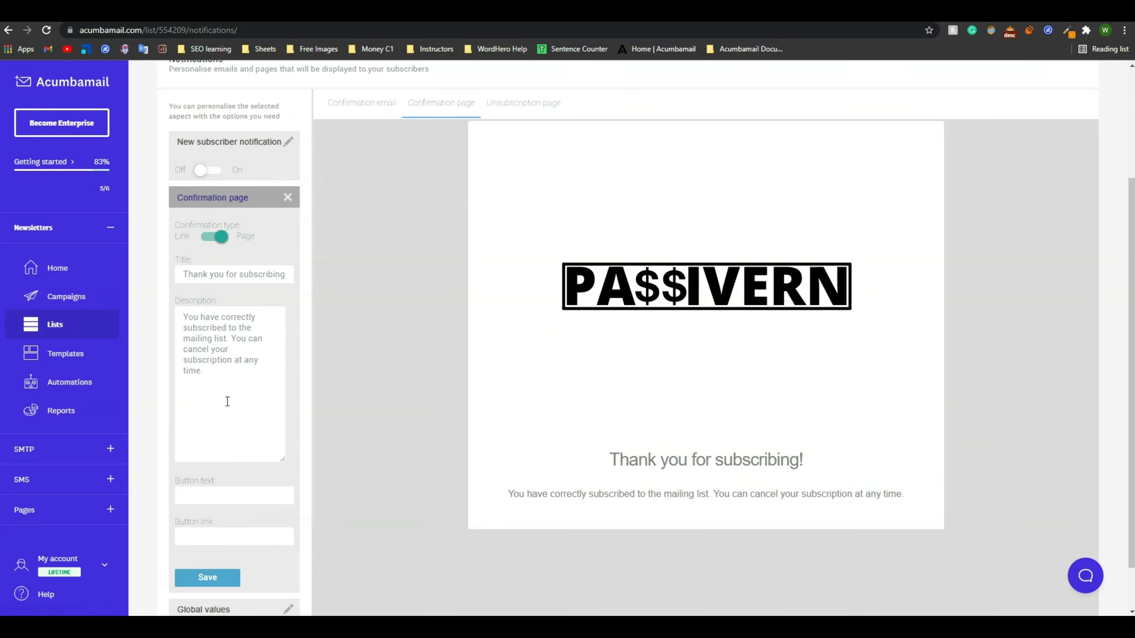
drag(224, 378, 183, 316)
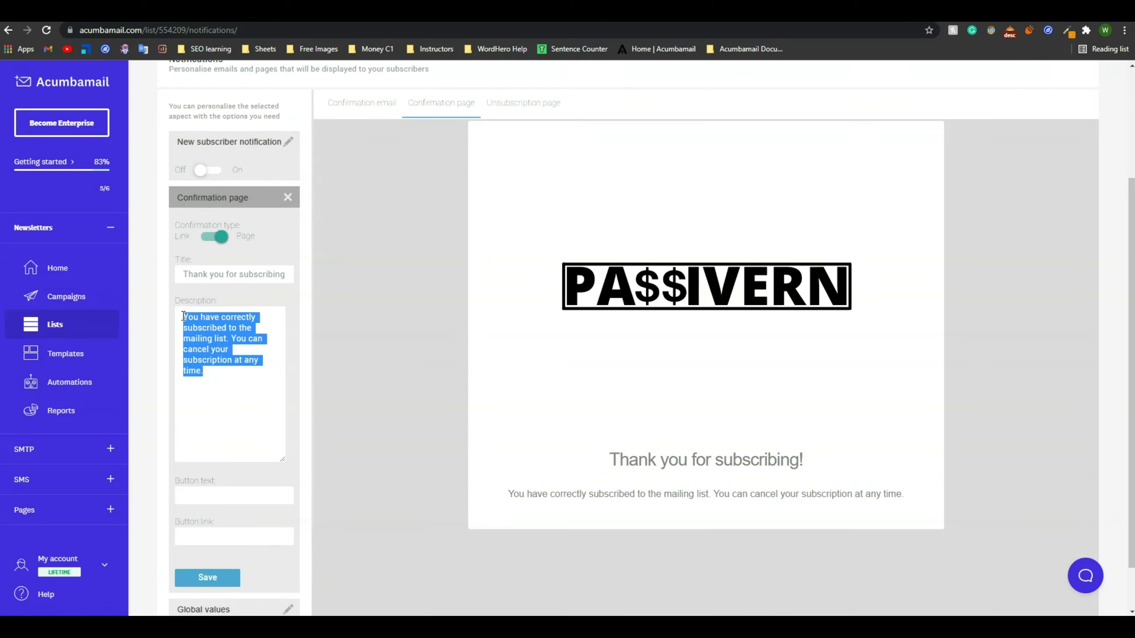
triple_click(208, 274)
click(228, 401)
scroll(200, 446, down, 1)
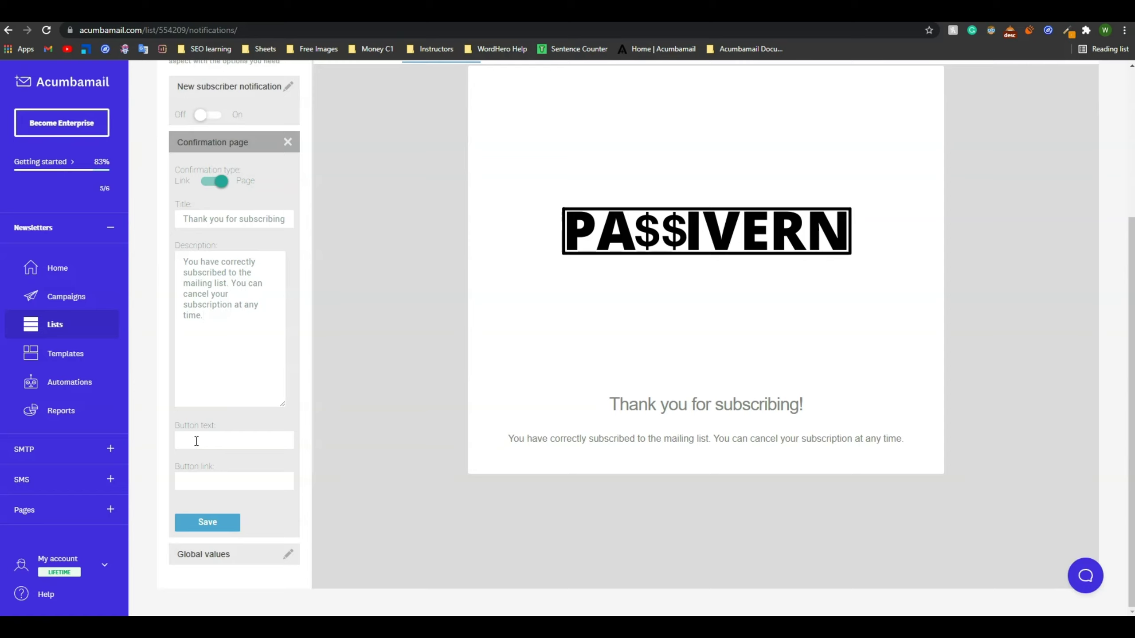
click(196, 440)
text(Download Your Copy)
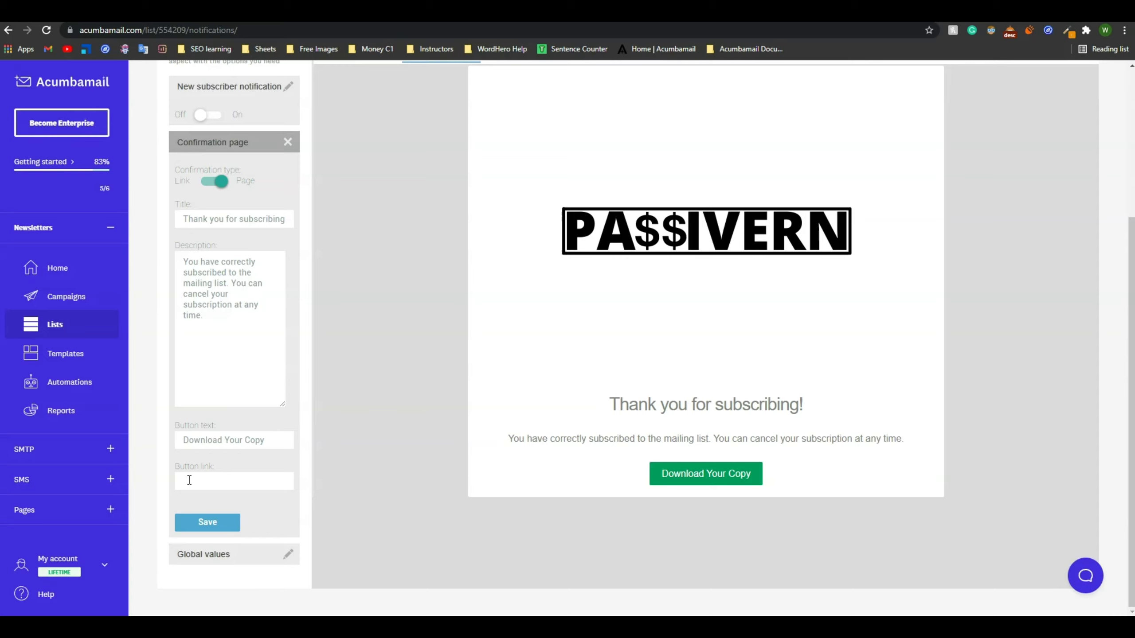
Try clearing the confirmation page's button text, then undo the removal
triple_click(236, 442)
drag(263, 441, 189, 437)
key(BackSpace)
click(192, 436)
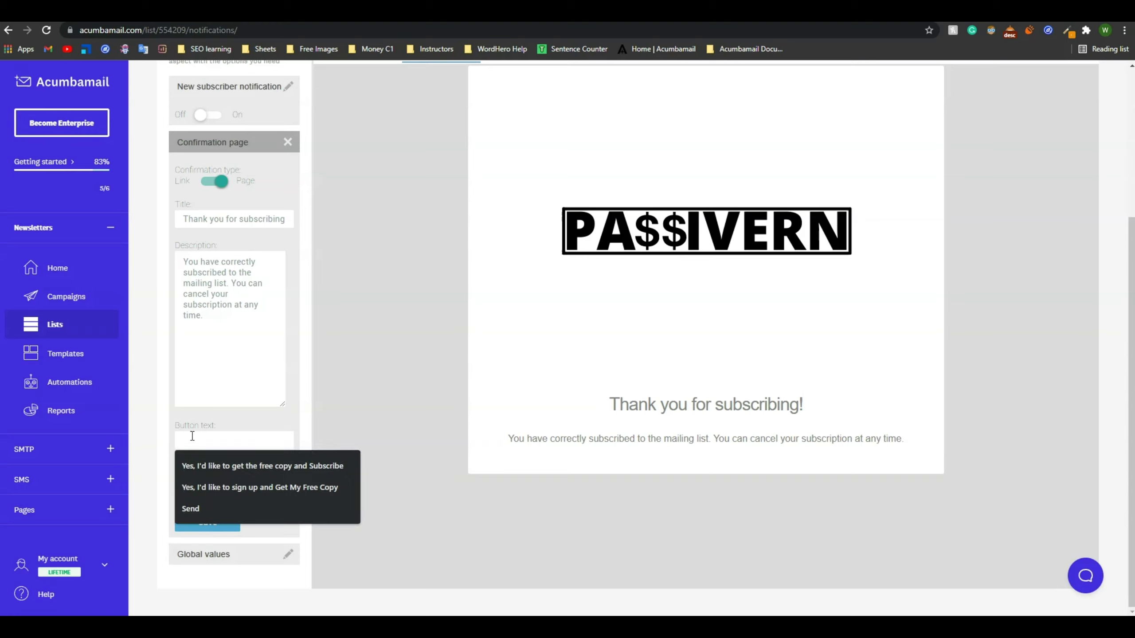
key(ctrl+z)
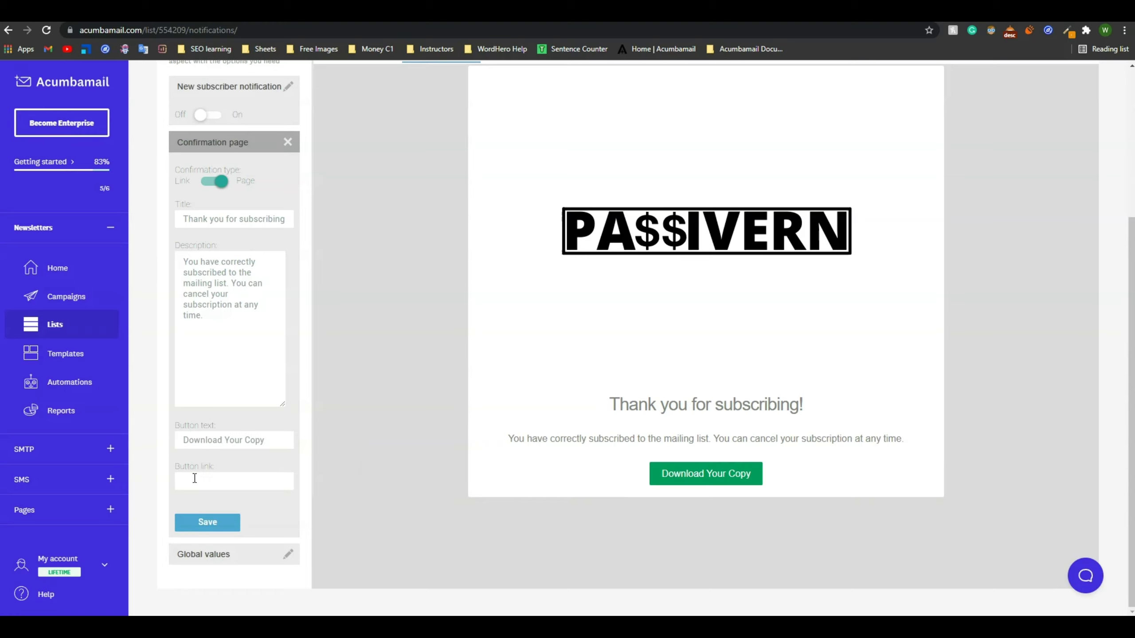
Copy the file URL of the 5 Steps blog post PDF in the WordPress media library and paste it as the confirmation page's button link
key(alt+Tab)
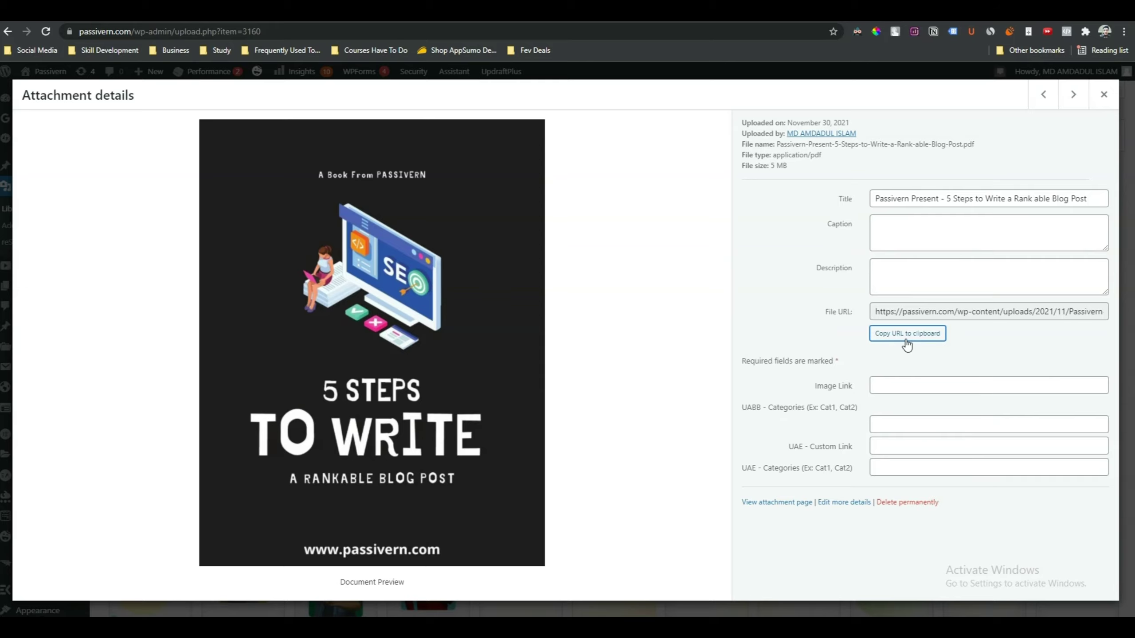
click(913, 336)
key(alt+Tab)
click(196, 482)
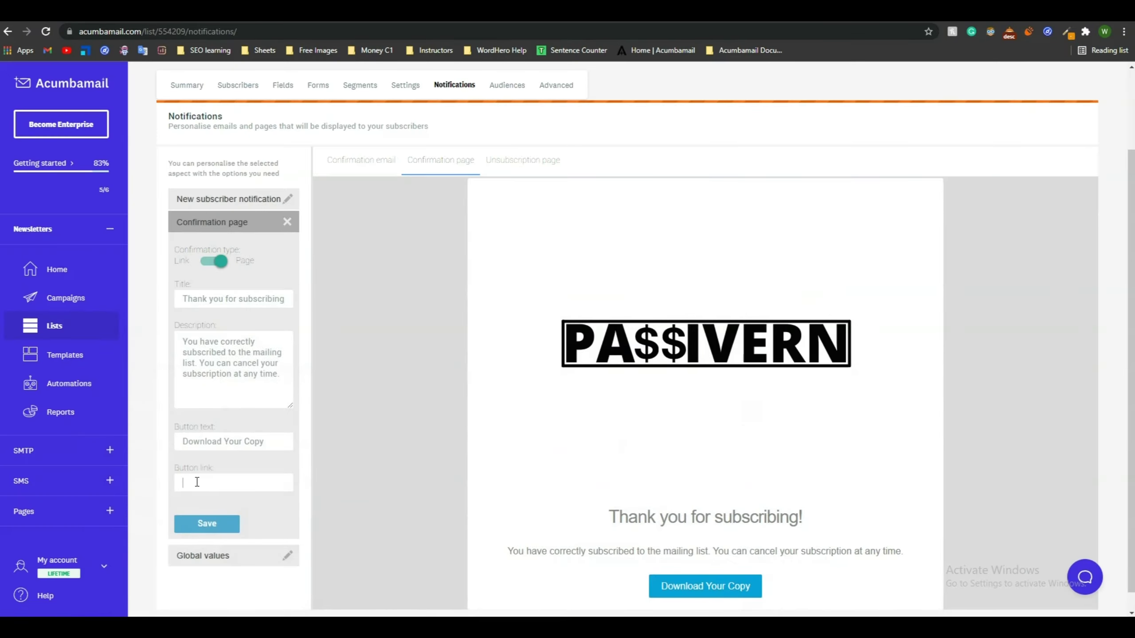
key(ctrl+v)
Check the link of the Download Your Copy button in the preview and save the confirmation page settings
scroll(682, 537, down, 1)
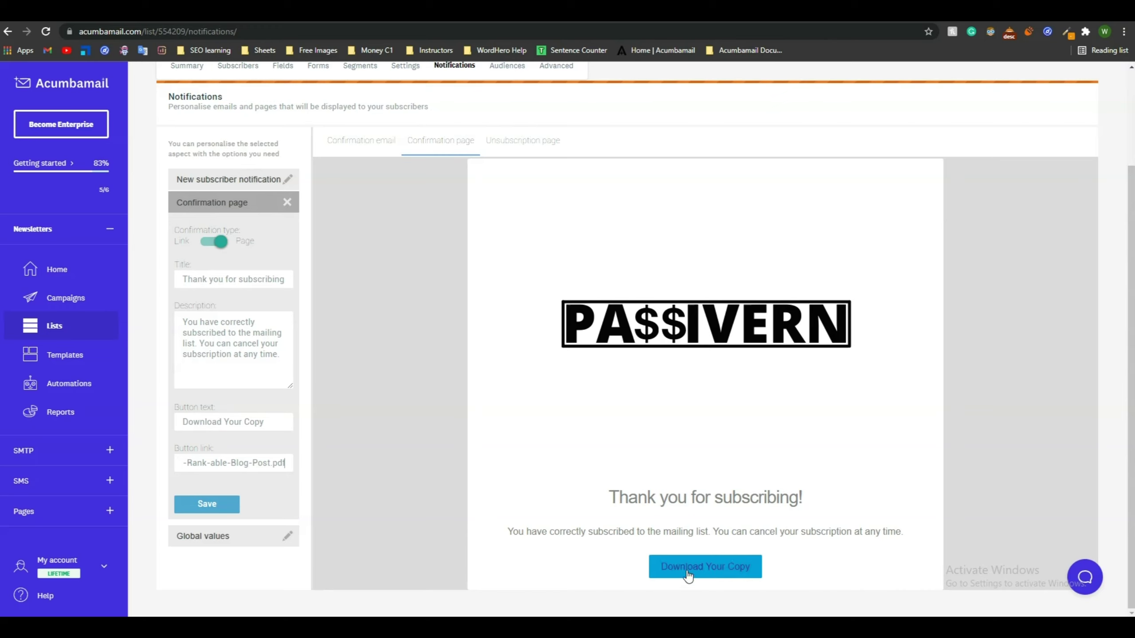
click(703, 574)
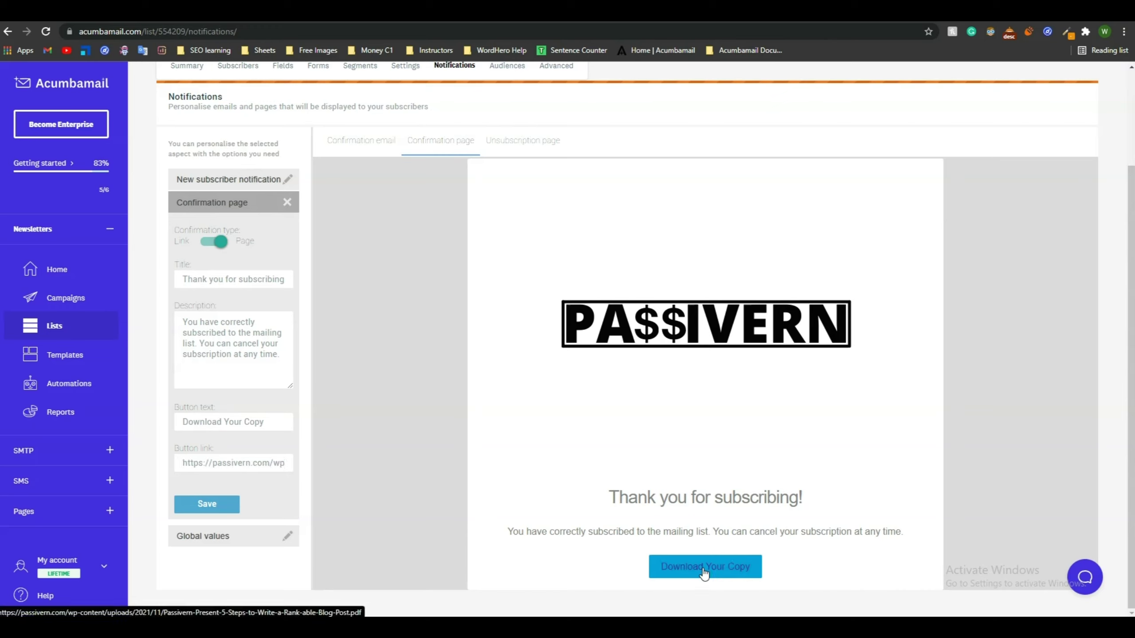
drag(182, 463, 250, 463)
click(248, 463)
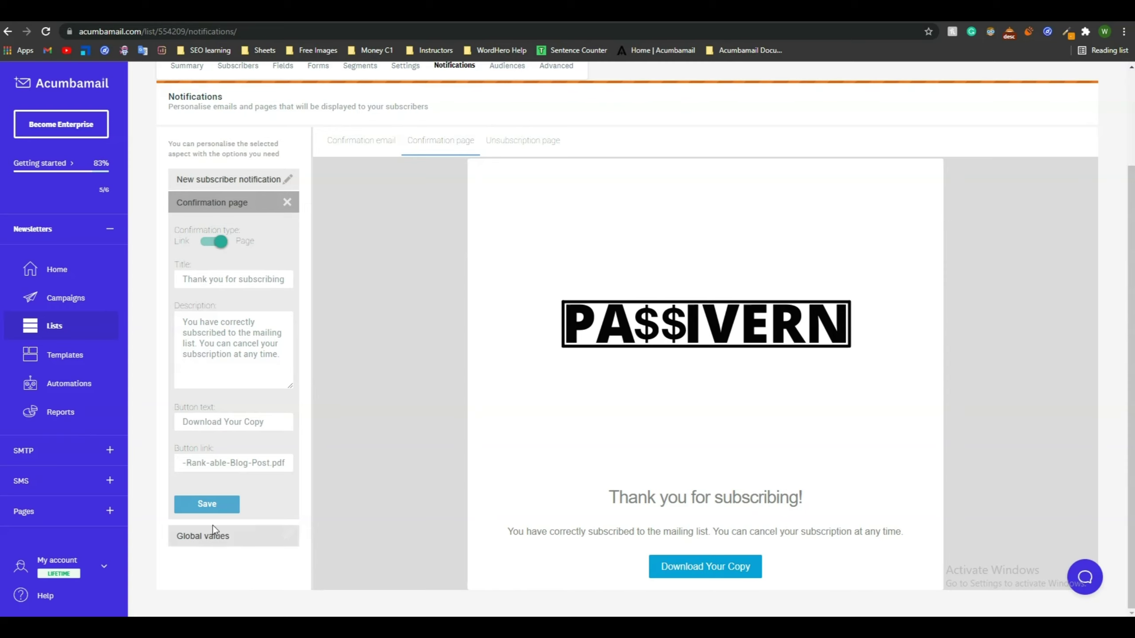
click(208, 505)
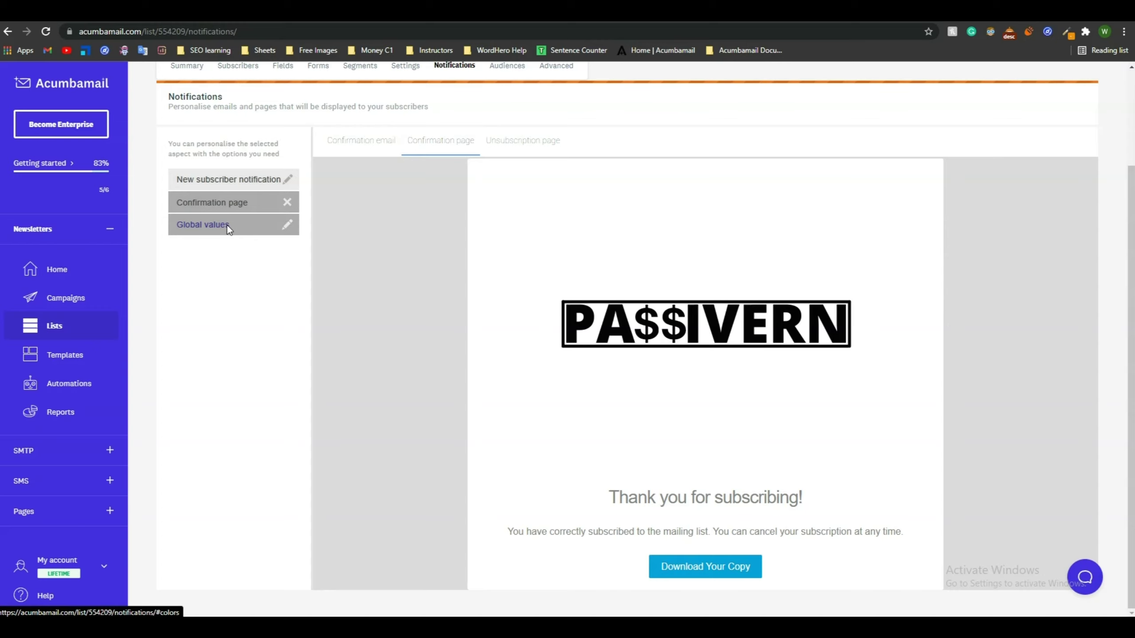
Look over the global values and preview the full unsubscription page
click(227, 225)
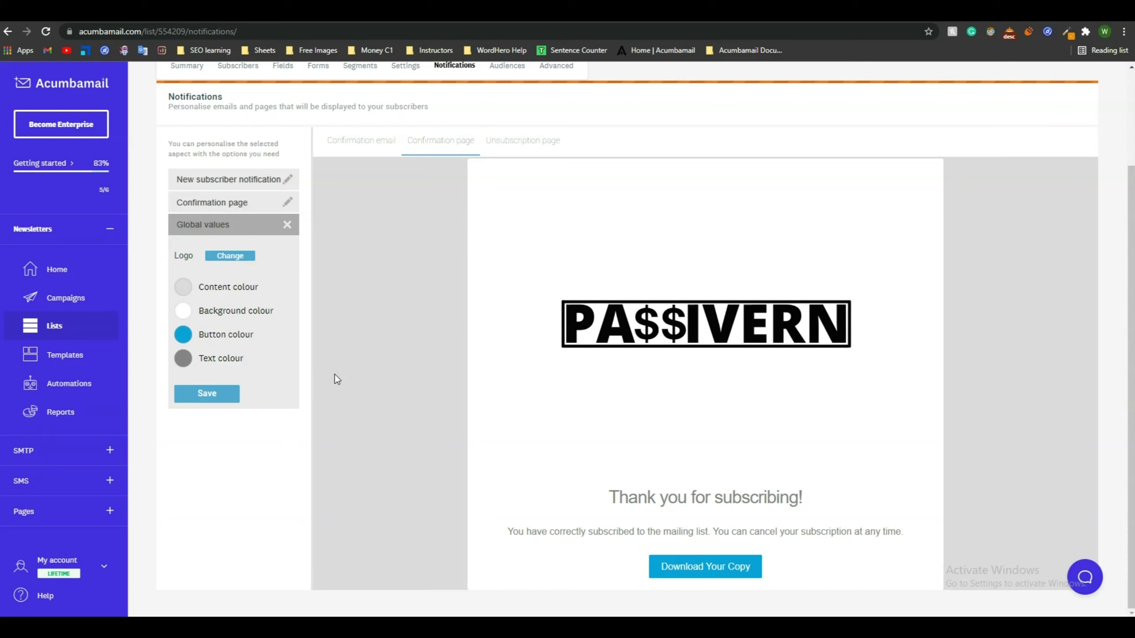
click(515, 147)
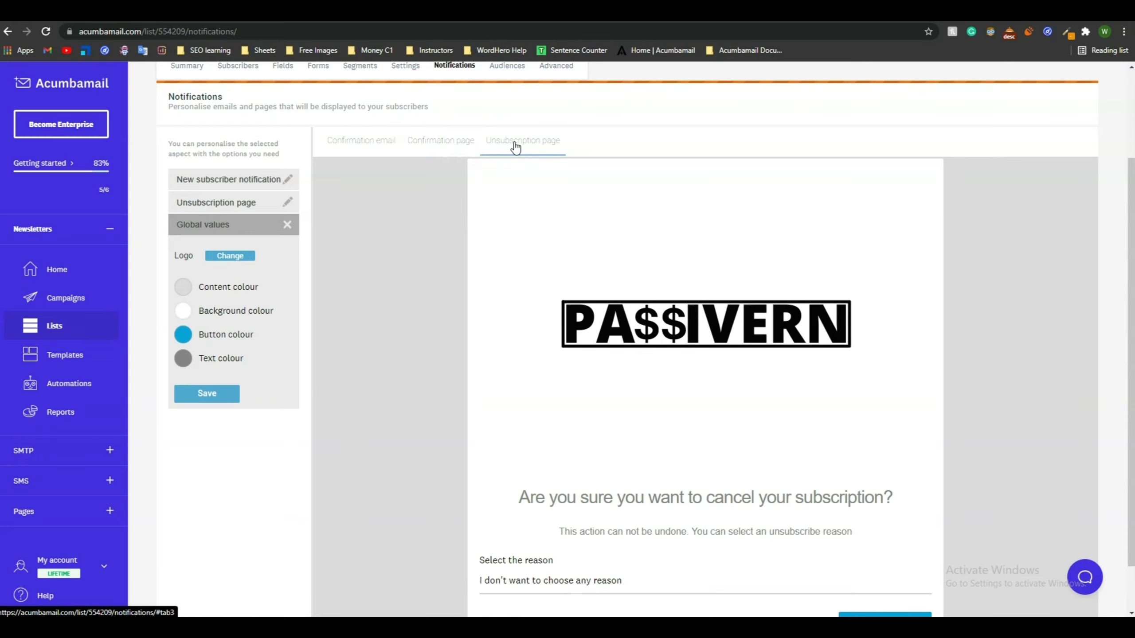
click(236, 206)
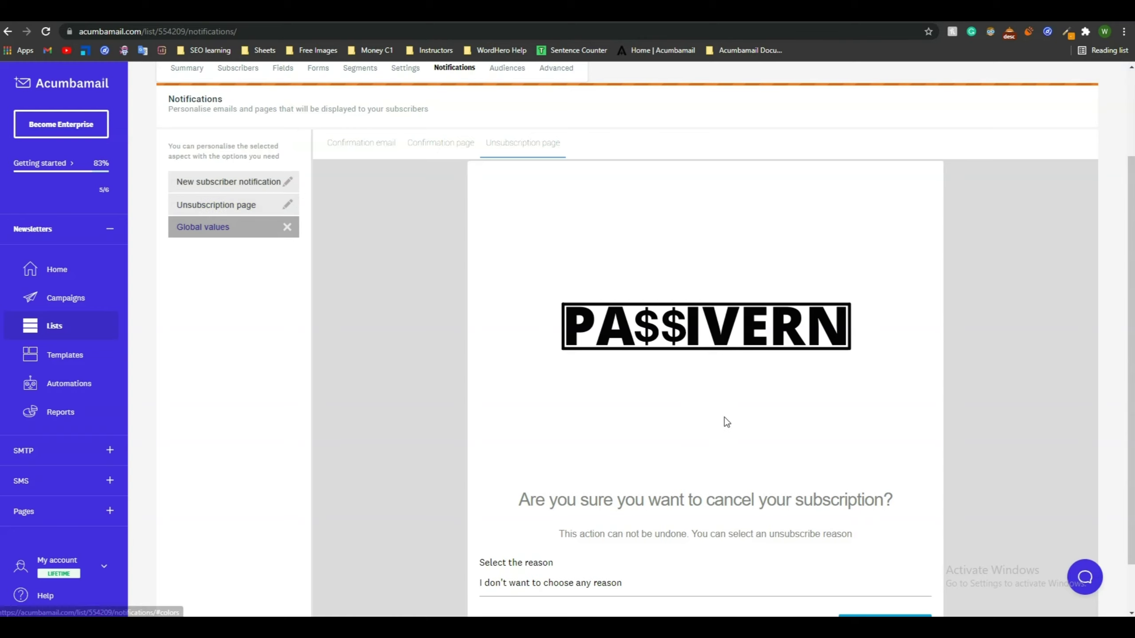
scroll(581, 367, down, 2)
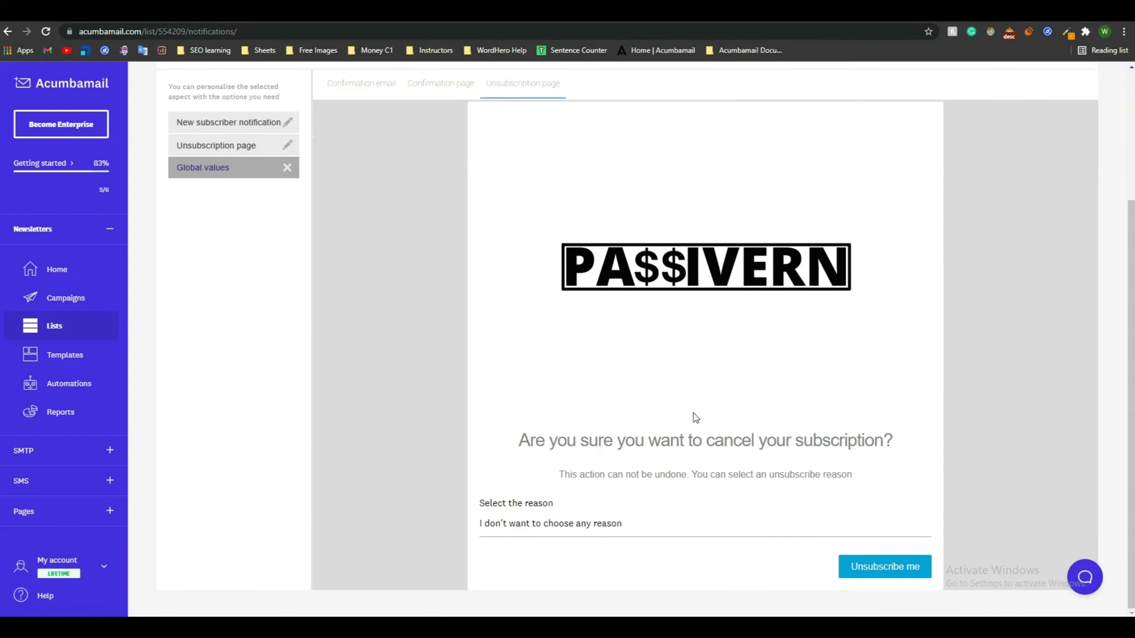
Open the unsubscription page settings and examine the title, the description and the selectable unsubscription reasons
click(224, 145)
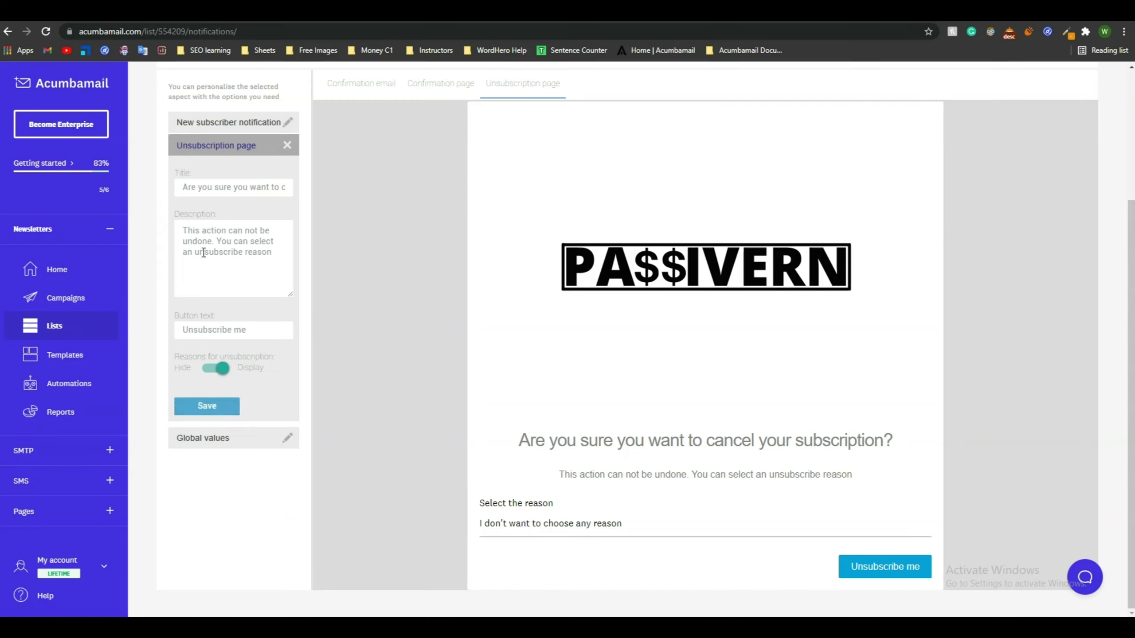
drag(186, 231, 274, 255)
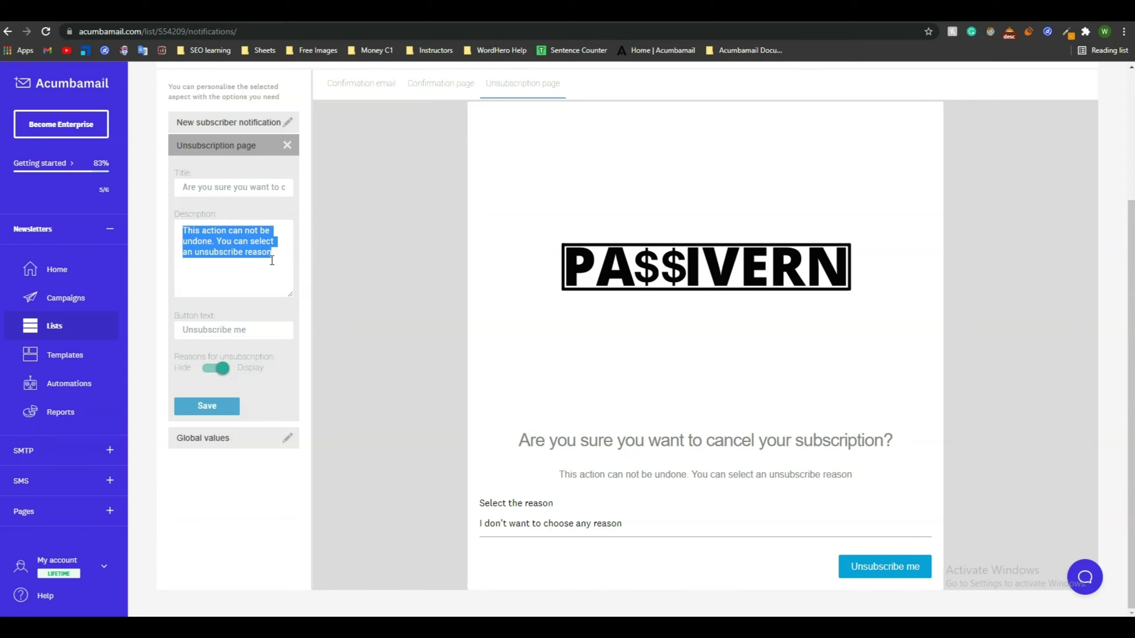
triple_click(204, 188)
click(204, 187)
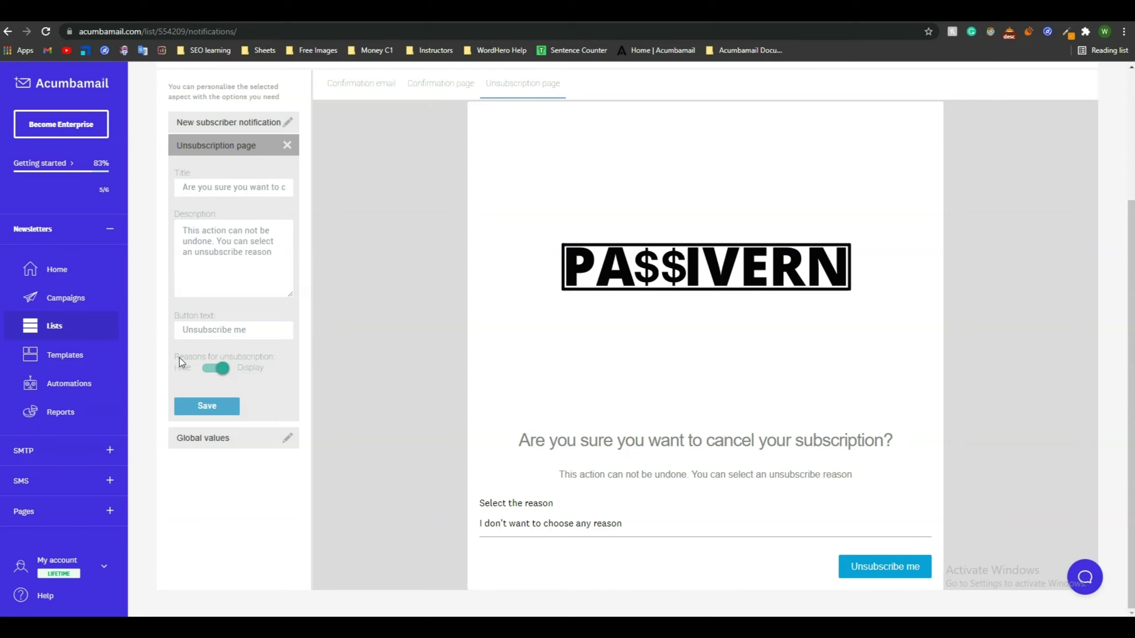
drag(177, 359, 264, 360)
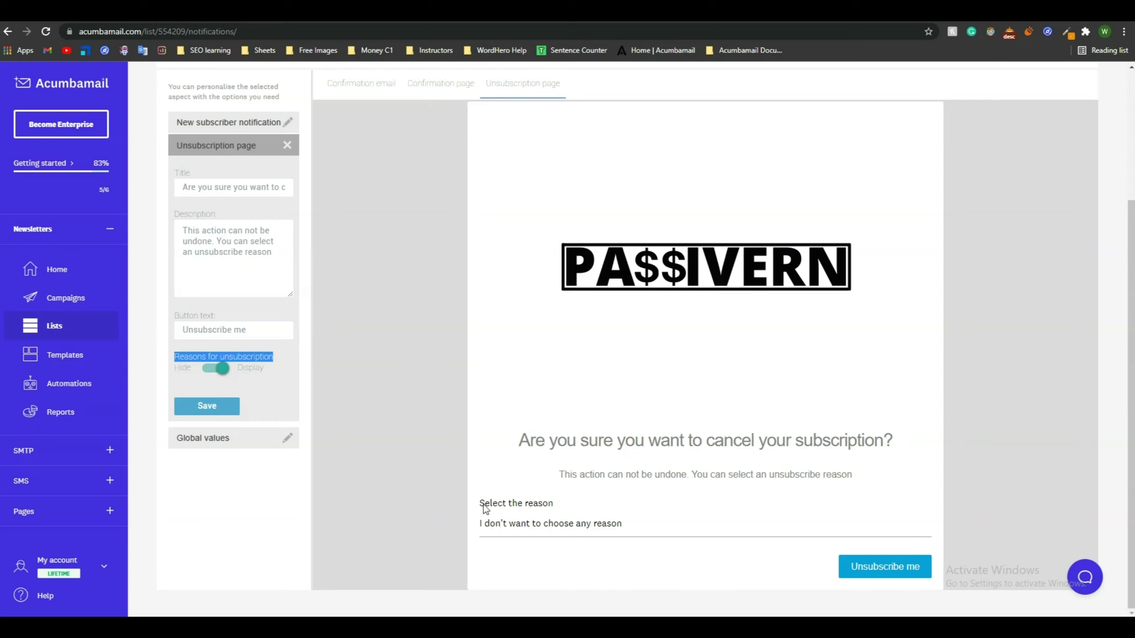
drag(479, 503, 588, 504)
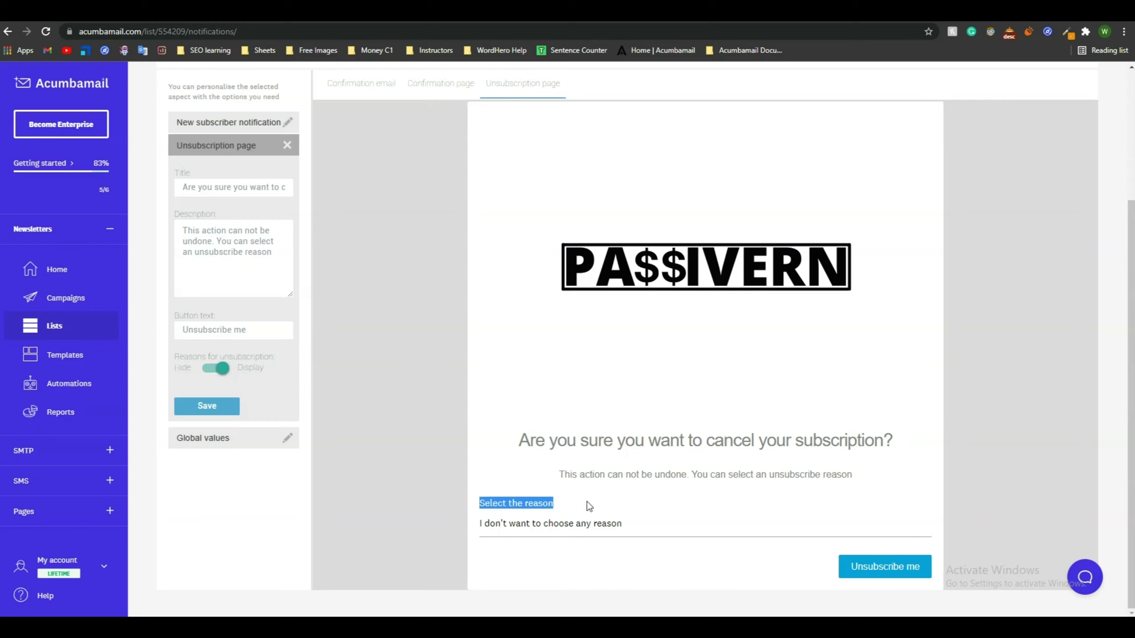
click(554, 528)
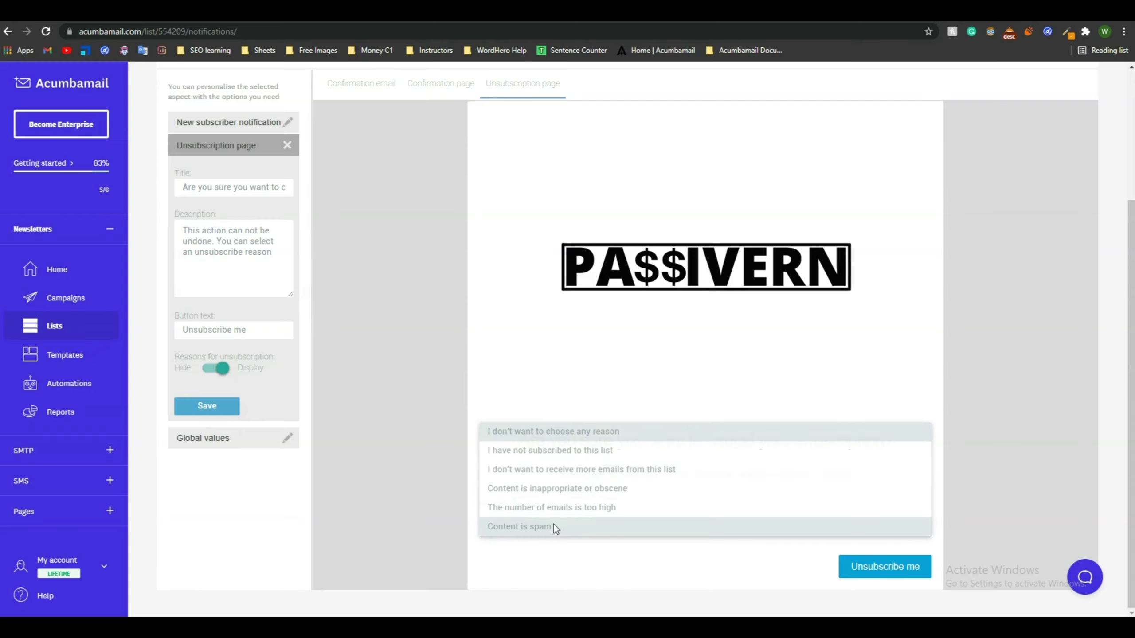
Toggle the unsubscription reasons off and back to Display, set the button text to "Unsubscribe", and save the unsubscription page
click(223, 370)
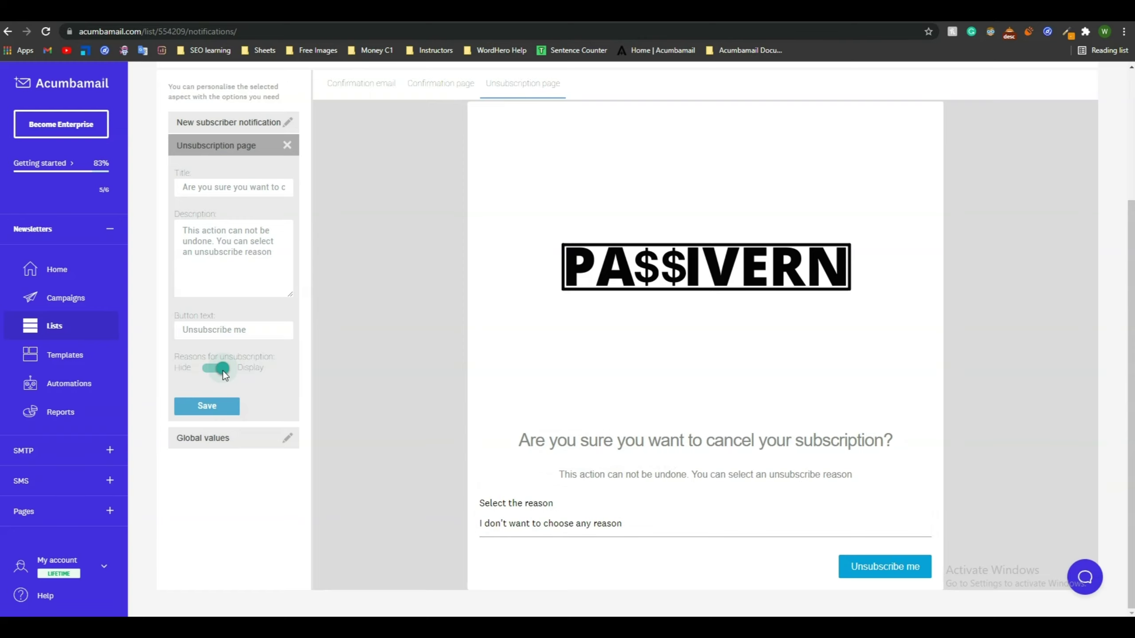
click(223, 371)
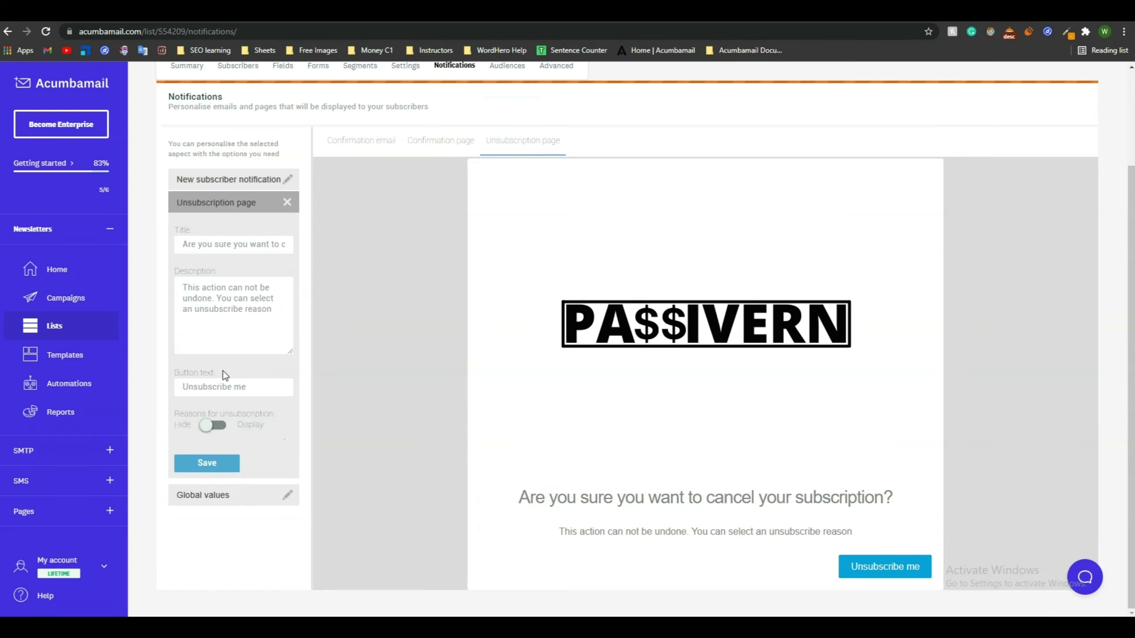
click(216, 425)
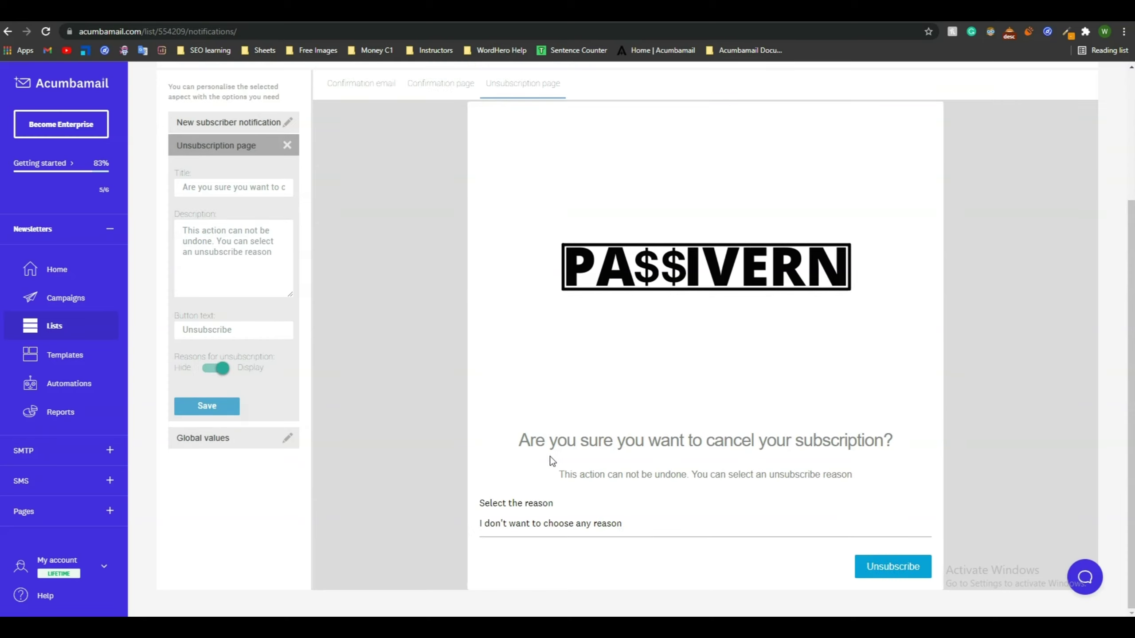
click(211, 411)
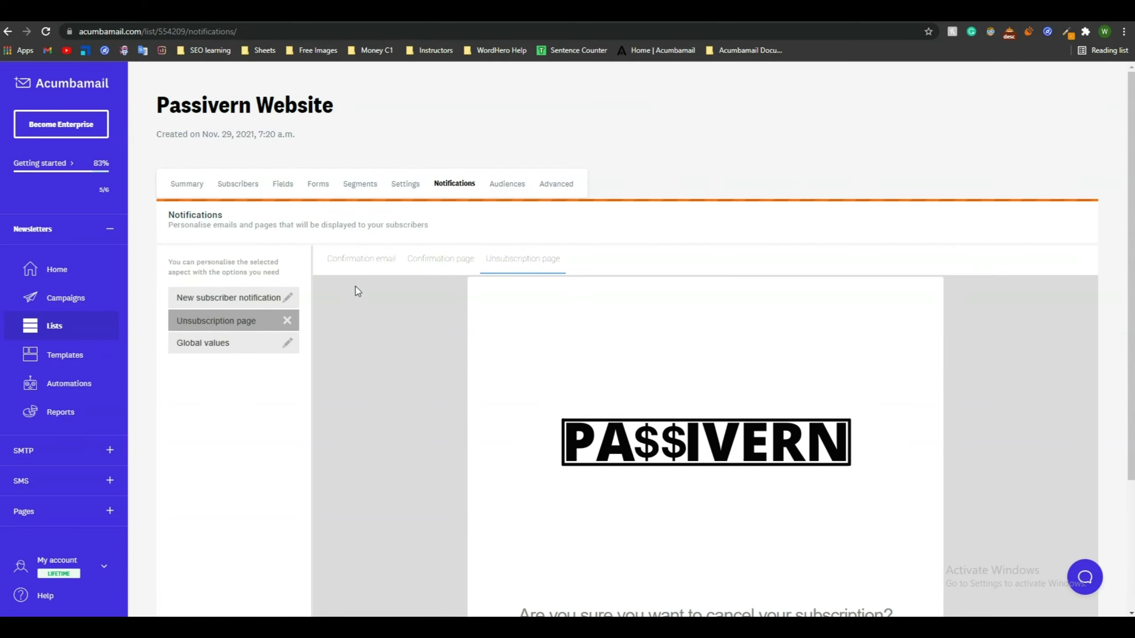
Review the previews of the confirmation email, confirmation page and unsubscription page once more
click(352, 260)
click(447, 262)
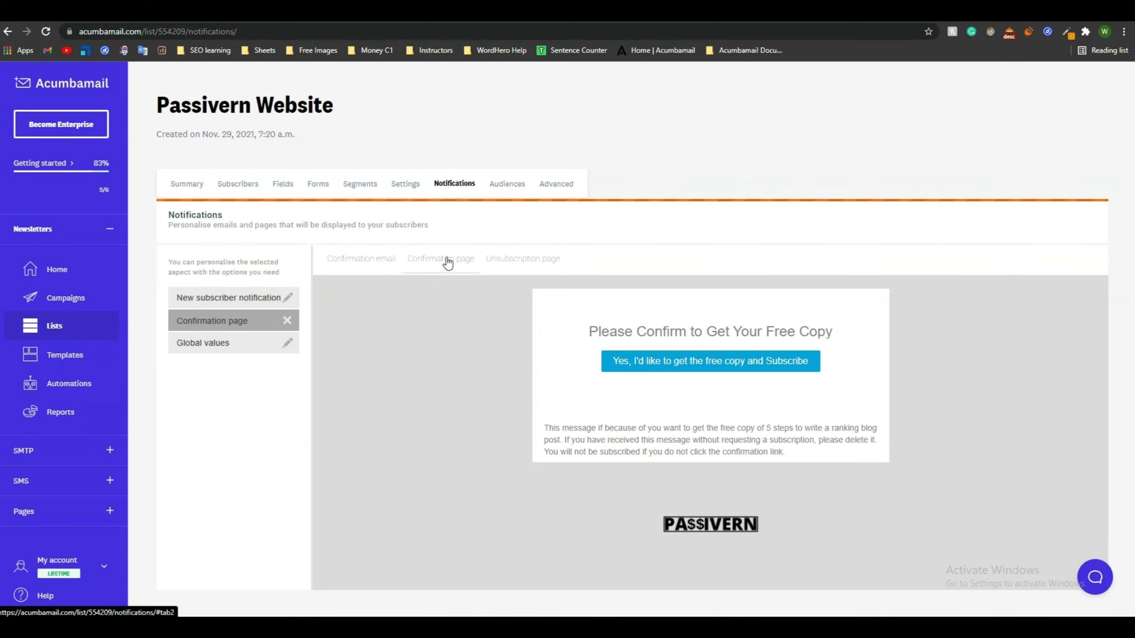
click(516, 266)
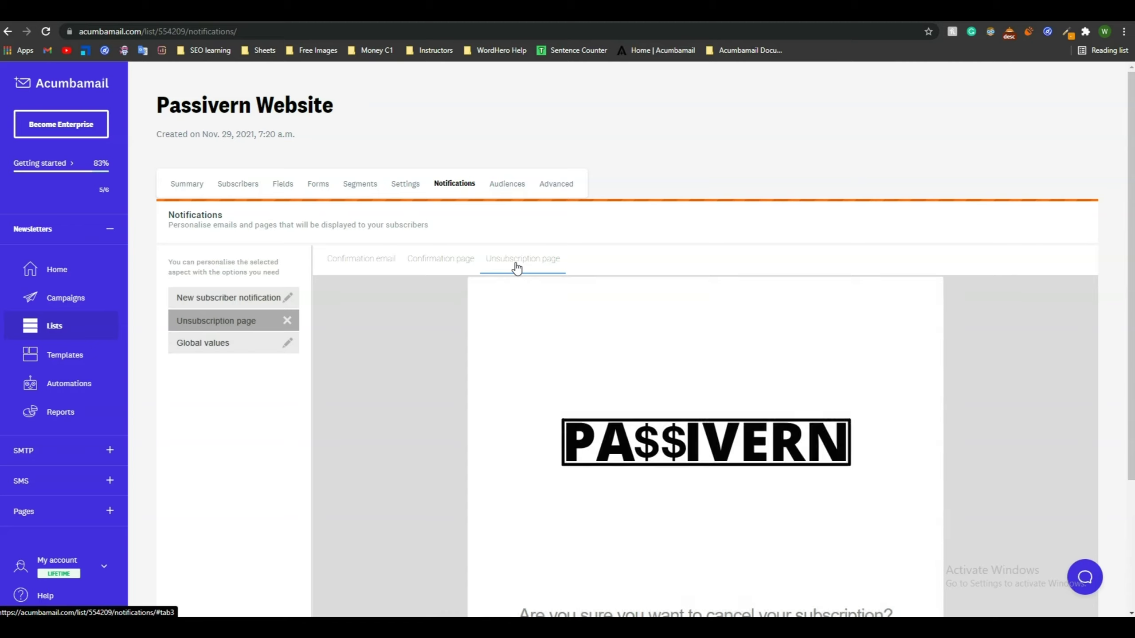
scroll(648, 355, down, 3)
scroll(647, 356, up, 3)
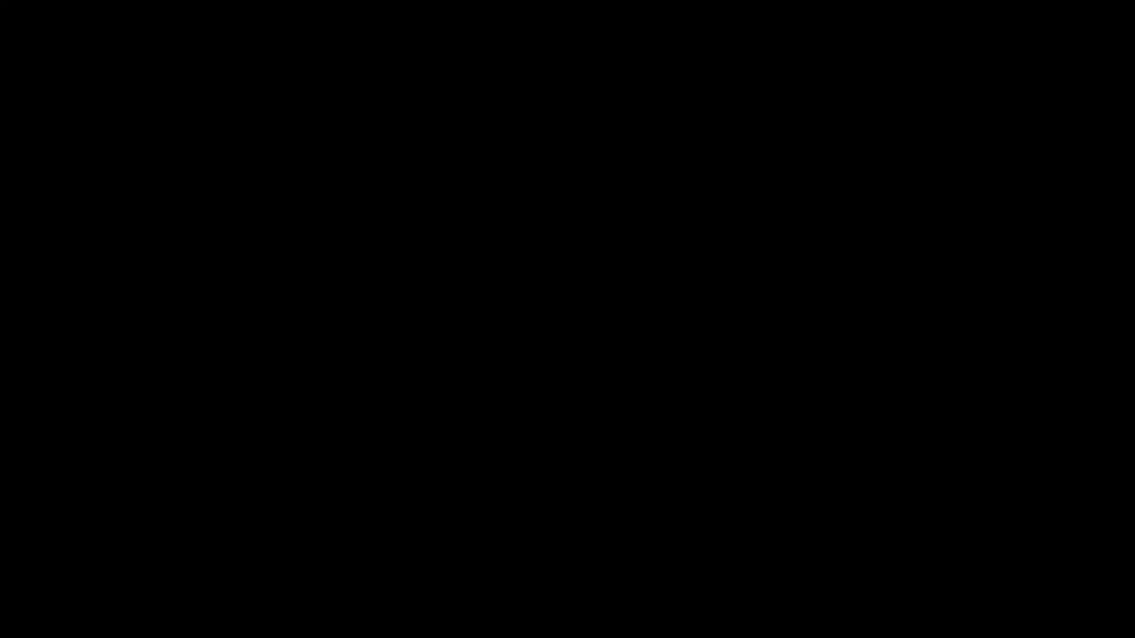